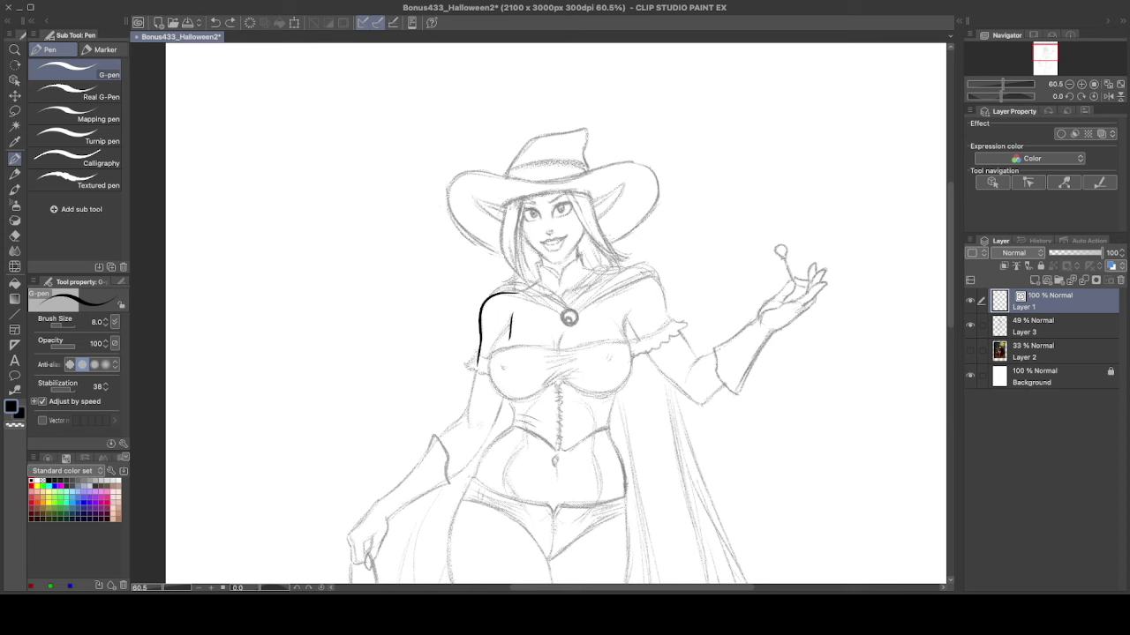
- Ink the shoulder, upper arm, elbow and forearm contours of the raised arm over the sketch with the G-pen
{"action": "key", "text": "ctrl+z"}
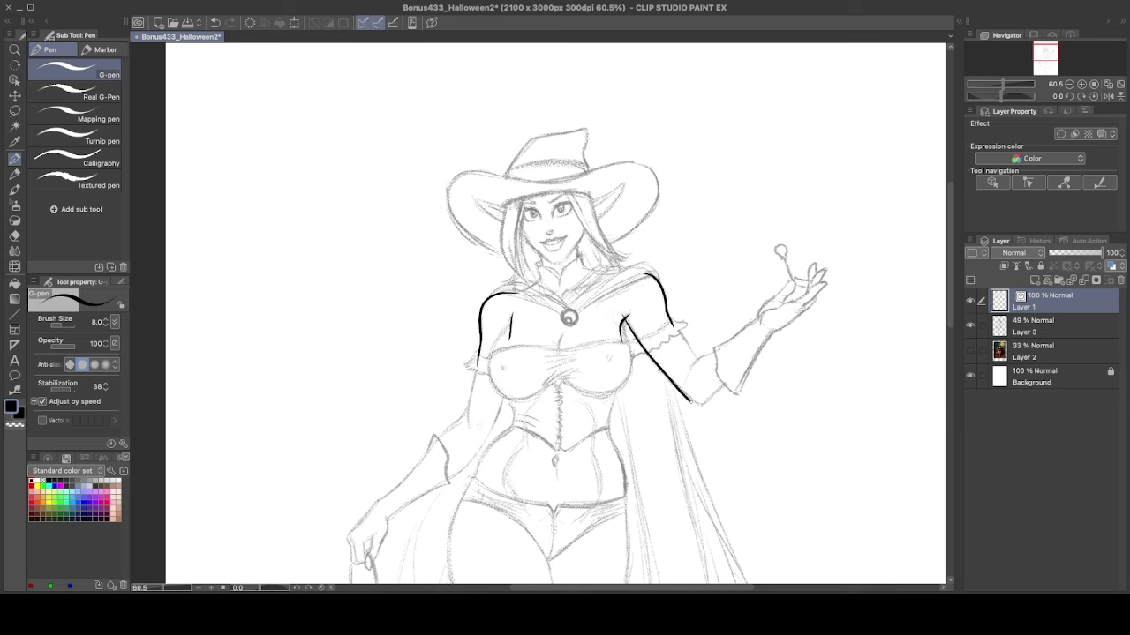
{"action": "key", "text": "ctrl+z"}
{"action": "mouse_move", "coordinate": [621, 310]}
{"action": "left_mouse_down"}
{"action": "mouse_move", "coordinate": [688, 394]}
{"action": "mouse_move", "coordinate": [748, 355]}
{"action": "left_mouse_up"}
{"action": "left_click_drag", "start_coordinate": [687, 384], "coordinate": [748, 330]}
{"action": "mouse_move", "coordinate": [676, 330]}
{"action": "left_mouse_down"}
{"action": "mouse_move", "coordinate": [706, 378]}
{"action": "mouse_move", "coordinate": [873, 272]}
{"action": "left_mouse_up"}
{"action": "key", "text": "ctrl+z"}
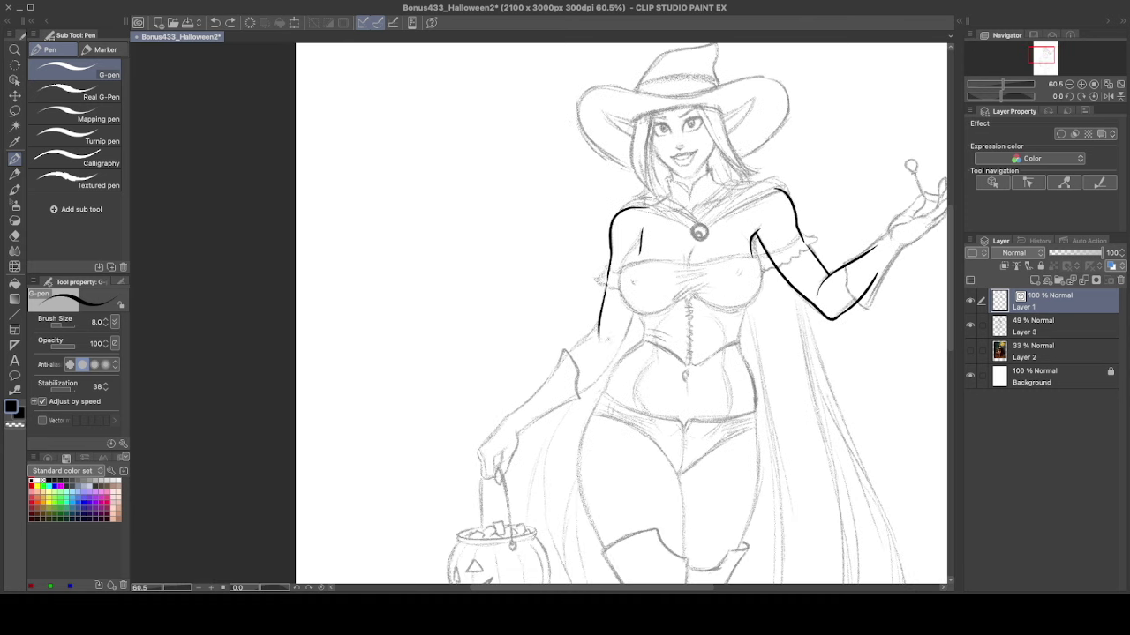
- Ink the lowered arm's elbow and forearm, its glove cuff and the gripping hand
{"action": "mouse_move", "coordinate": [635, 311]}
{"action": "left_mouse_down"}
{"action": "mouse_move", "coordinate": [572, 393]}
{"action": "mouse_move", "coordinate": [609, 368]}
{"action": "mouse_move", "coordinate": [638, 297]}
{"action": "mouse_move", "coordinate": [554, 378]}
{"action": "left_mouse_up"}
{"action": "key", "text": "ctrl+z"}
{"action": "left_click_drag", "start_coordinate": [513, 441], "coordinate": [578, 397]}
{"action": "key", "text": "ctrl+z"}
{"action": "mouse_move", "coordinate": [579, 399]}
{"action": "left_mouse_down"}
{"action": "mouse_move", "coordinate": [561, 351]}
{"action": "mouse_move", "coordinate": [499, 424]}
{"action": "left_mouse_up"}
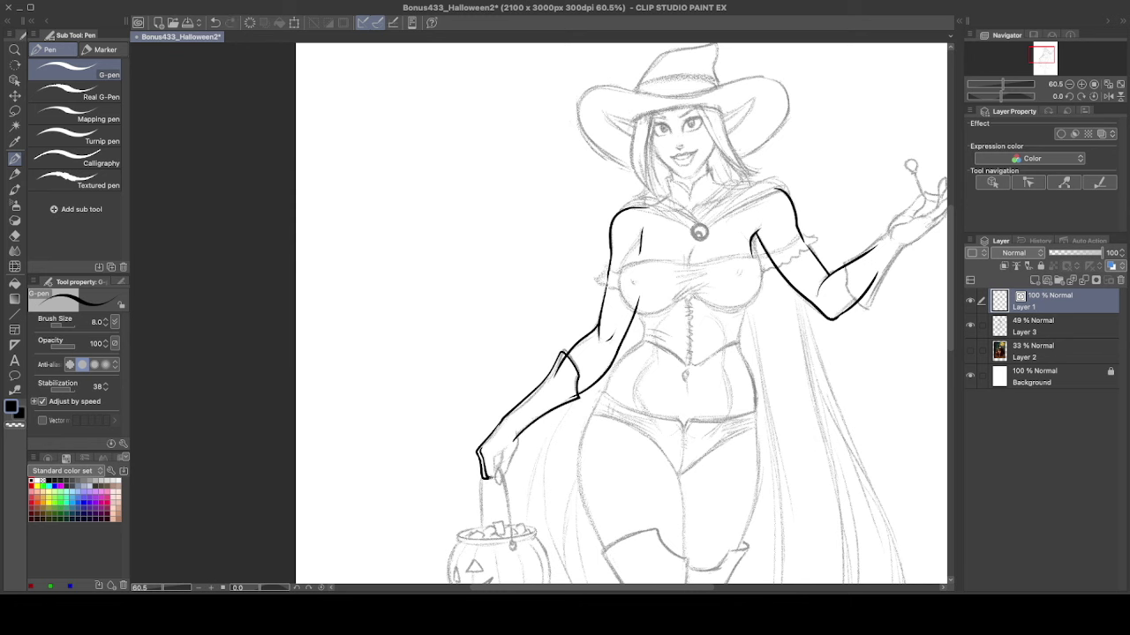
{"action": "mouse_move", "coordinate": [503, 485]}
{"action": "left_mouse_down"}
{"action": "mouse_move", "coordinate": [519, 432]}
{"action": "mouse_move", "coordinate": [469, 344]}
{"action": "left_mouse_up"}
{"action": "scroll", "coordinate": [450, 379], "scroll_direction": "up", "scroll_amount": 5}
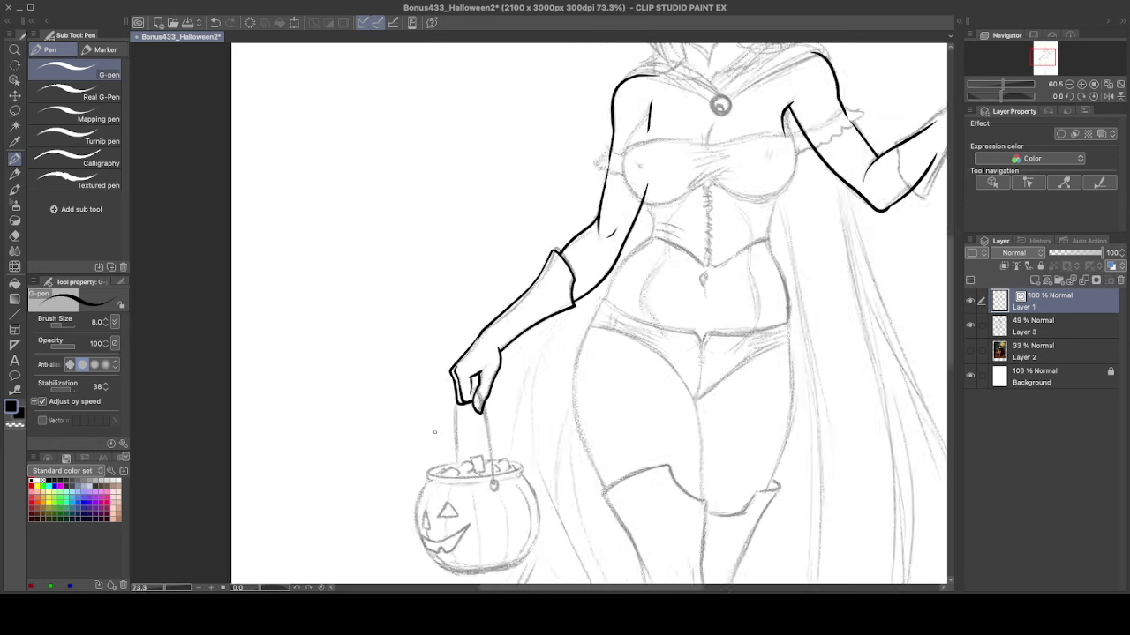
- Ink the shadowed finger gap, the bucket's curved handle hanging from the hand and the small ring at its end
{"action": "key", "text": "ctrl+z"}
{"action": "mouse_move", "coordinate": [573, 257]}
{"action": "left_mouse_down"}
{"action": "mouse_move", "coordinate": [579, 266]}
{"action": "mouse_move", "coordinate": [586, 252]}
{"action": "mouse_move", "coordinate": [575, 221]}
{"action": "mouse_move", "coordinate": [579, 251]}
{"action": "left_mouse_up"}
{"action": "left_click_drag", "start_coordinate": [584, 260], "coordinate": [598, 369]}
{"action": "mouse_move", "coordinate": [566, 222]}
{"action": "left_mouse_down"}
{"action": "mouse_move", "coordinate": [579, 233]}
{"action": "mouse_move", "coordinate": [600, 372]}
{"action": "left_mouse_up"}
{"action": "key", "text": "ctrl+z"}
{"action": "left_click_drag", "start_coordinate": [540, 236], "coordinate": [547, 344]}
{"action": "key", "text": "ctrl+z"}
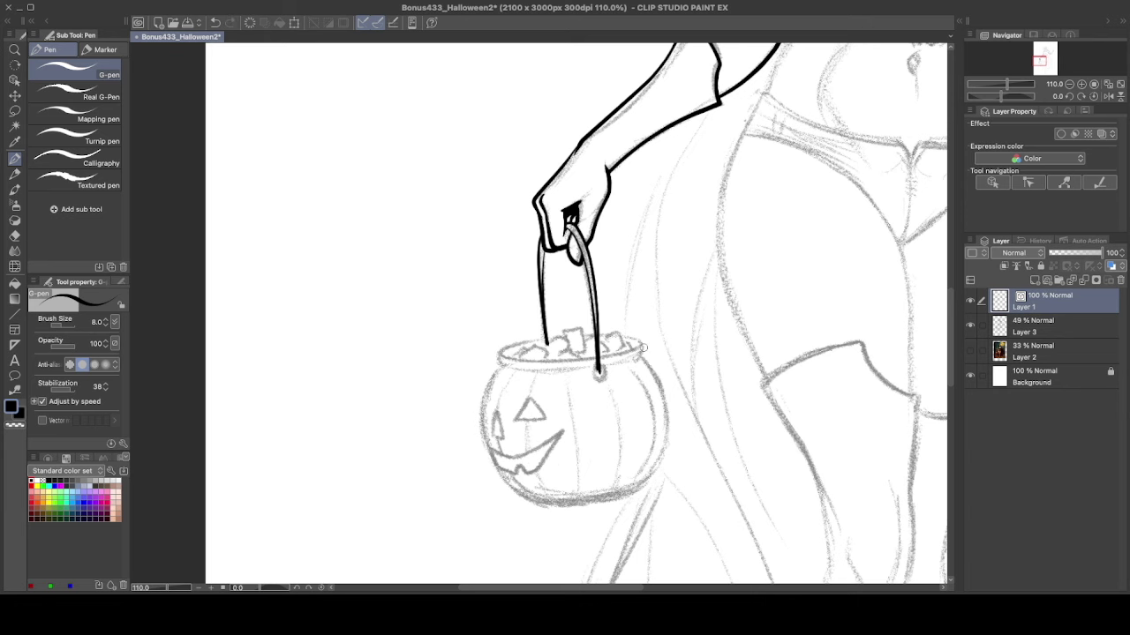
{"action": "left_click_drag", "start_coordinate": [598, 373], "coordinate": [598, 374]}
{"action": "scroll", "coordinate": [215, 385], "scroll_direction": "up", "scroll_amount": 2}
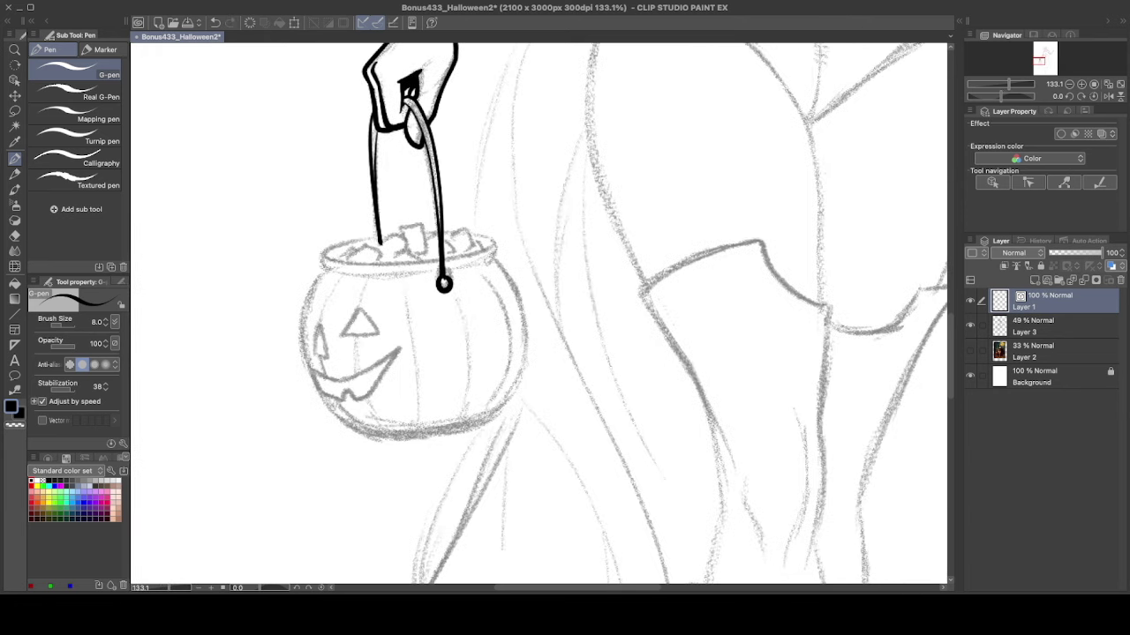
- Fit an elliptical figure ruler to the pumpkin bucket's rim and ink the outer rim along it
{"action": "left_click", "coordinate": [14, 344]}
{"action": "left_click", "coordinate": [79, 118]}
{"action": "left_click_drag", "start_coordinate": [317, 236], "coordinate": [505, 277]}
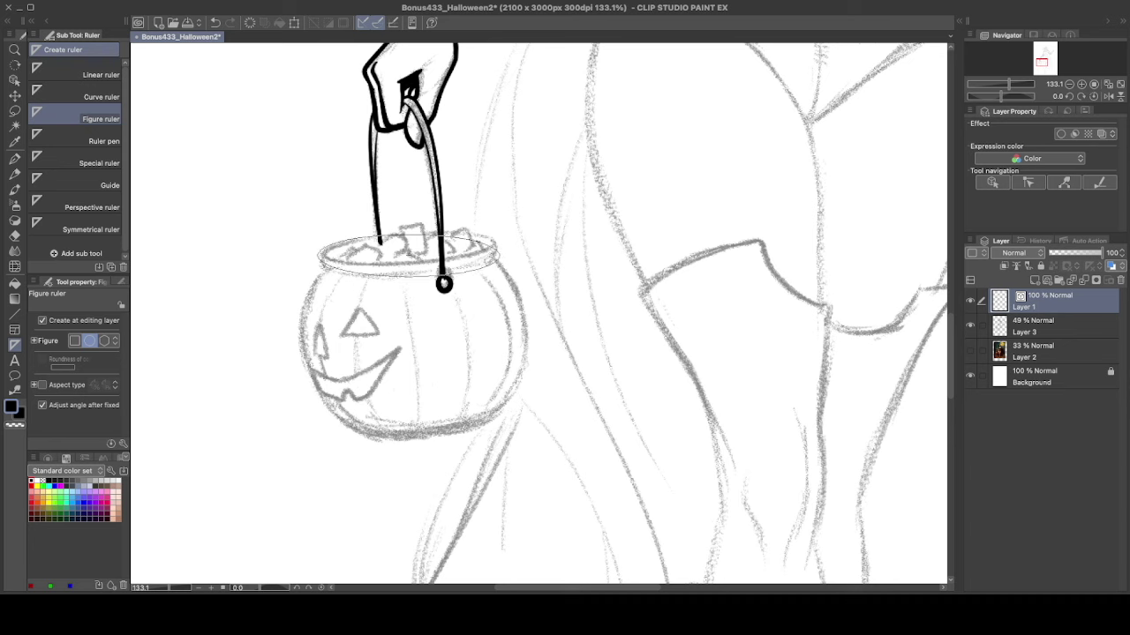
{"action": "key", "text": "ctrl+z"}
{"action": "left_click_drag", "start_coordinate": [319, 240], "coordinate": [496, 268]}
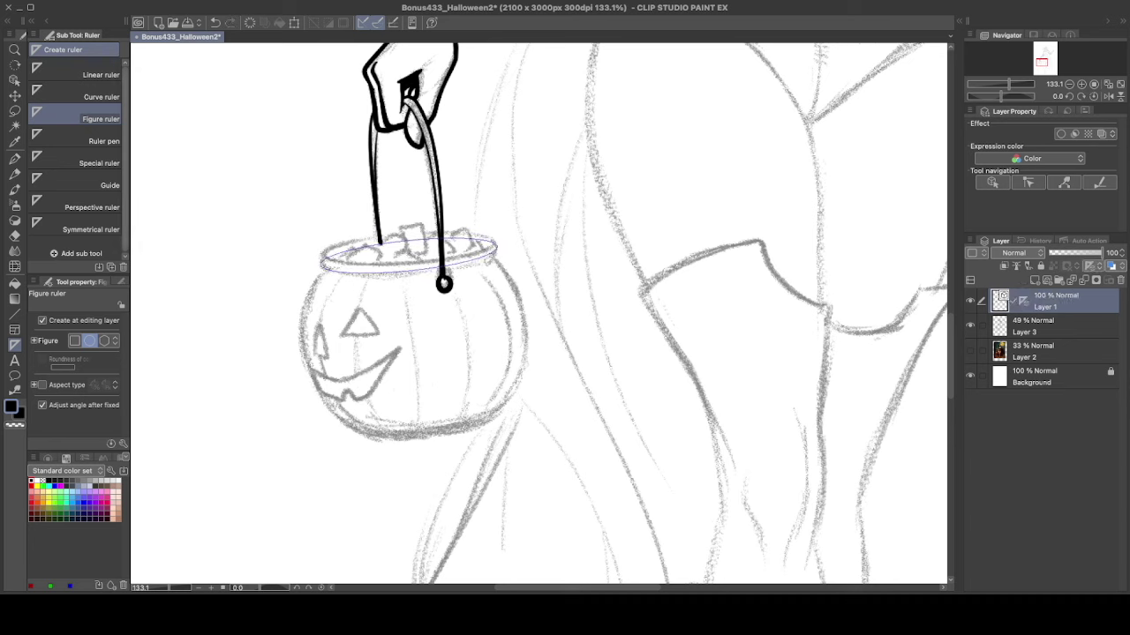
{"action": "key", "text": "o"}
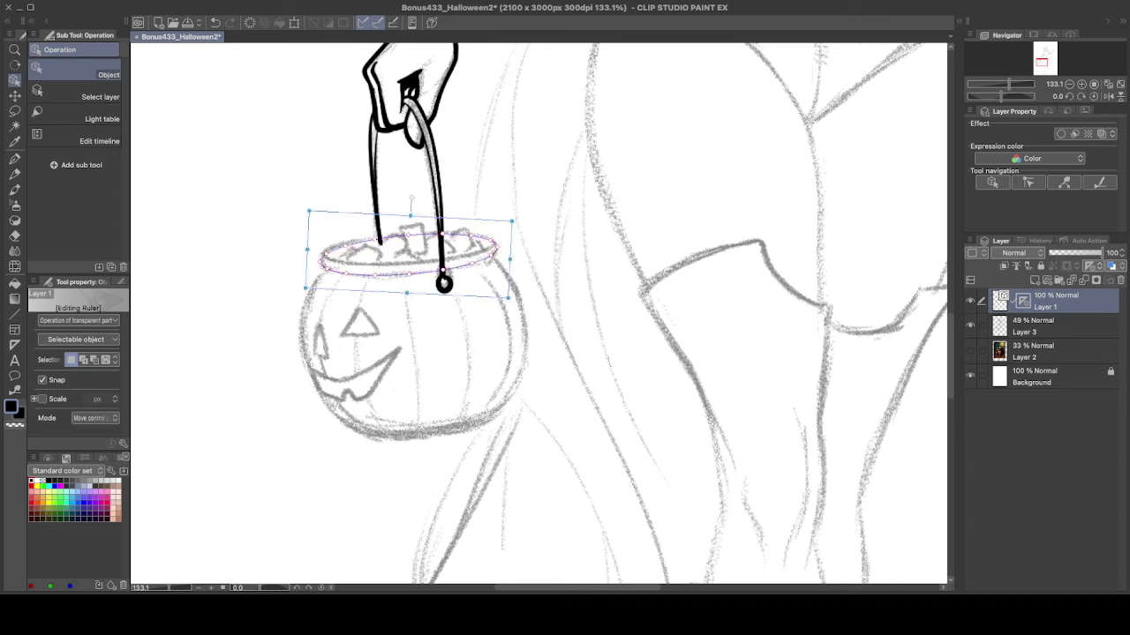
{"action": "key", "text": "p"}
{"action": "mouse_move", "coordinate": [339, 248]}
{"action": "left_mouse_down"}
{"action": "mouse_move", "coordinate": [420, 274]}
{"action": "mouse_move", "coordinate": [472, 236]}
{"action": "left_mouse_up"}
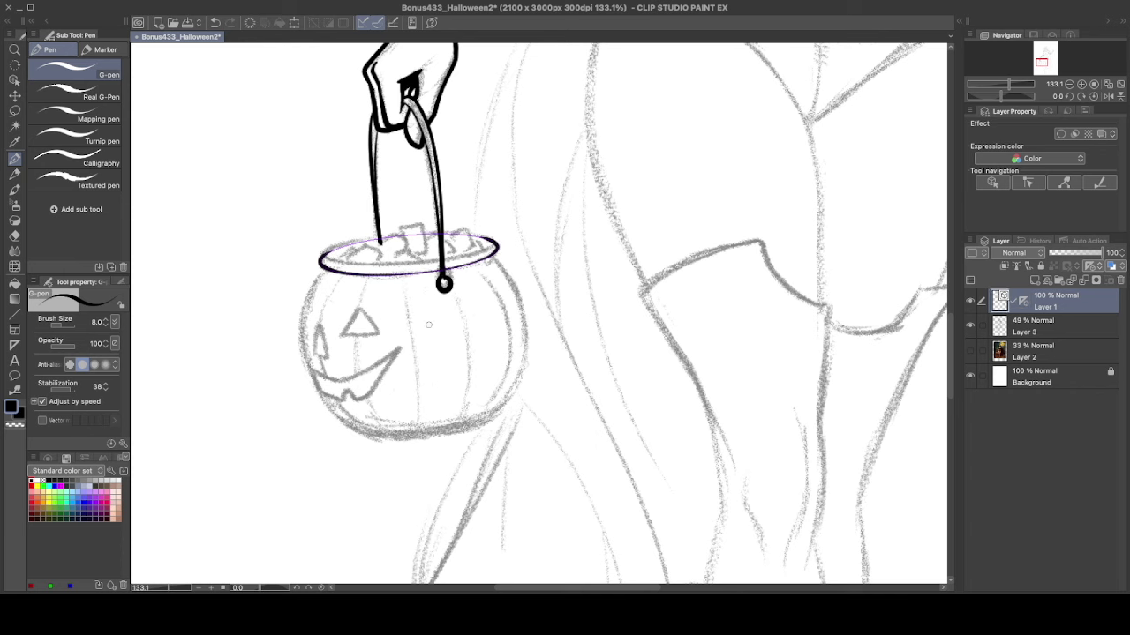
{"action": "mouse_move", "coordinate": [339, 246]}
{"action": "left_mouse_down"}
{"action": "mouse_move", "coordinate": [406, 256]}
{"action": "mouse_move", "coordinate": [455, 297]}
{"action": "left_mouse_up"}
- Place a second, slightly rotated elliptical ruler inside the bucket's rim and ink the inner rim edge
{"action": "key", "text": "u"}
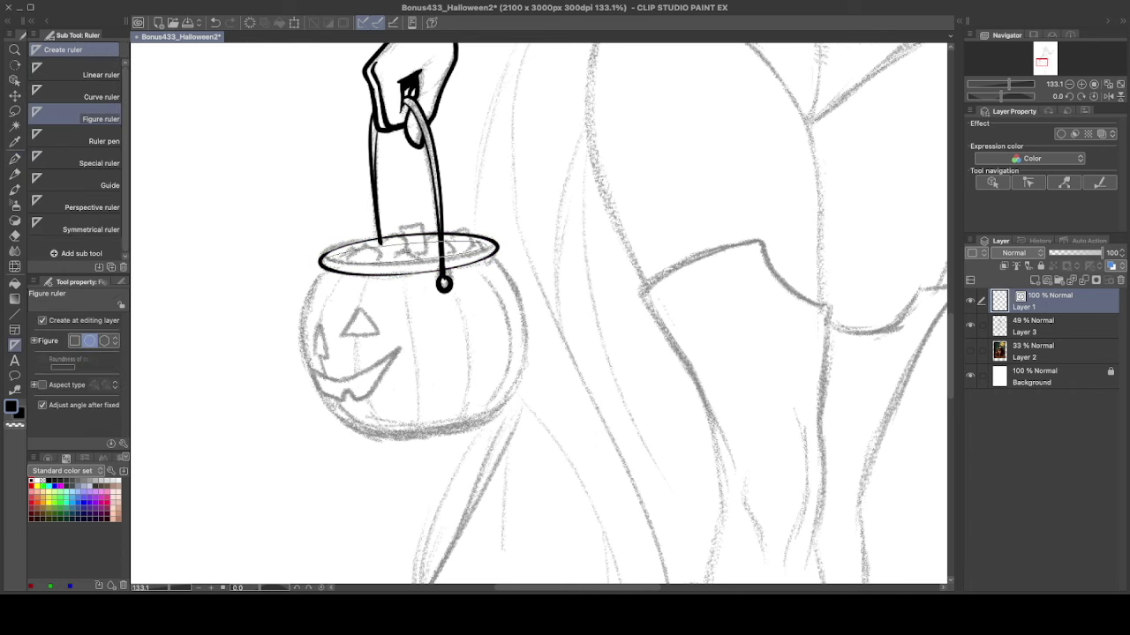
{"action": "key", "text": "o"}
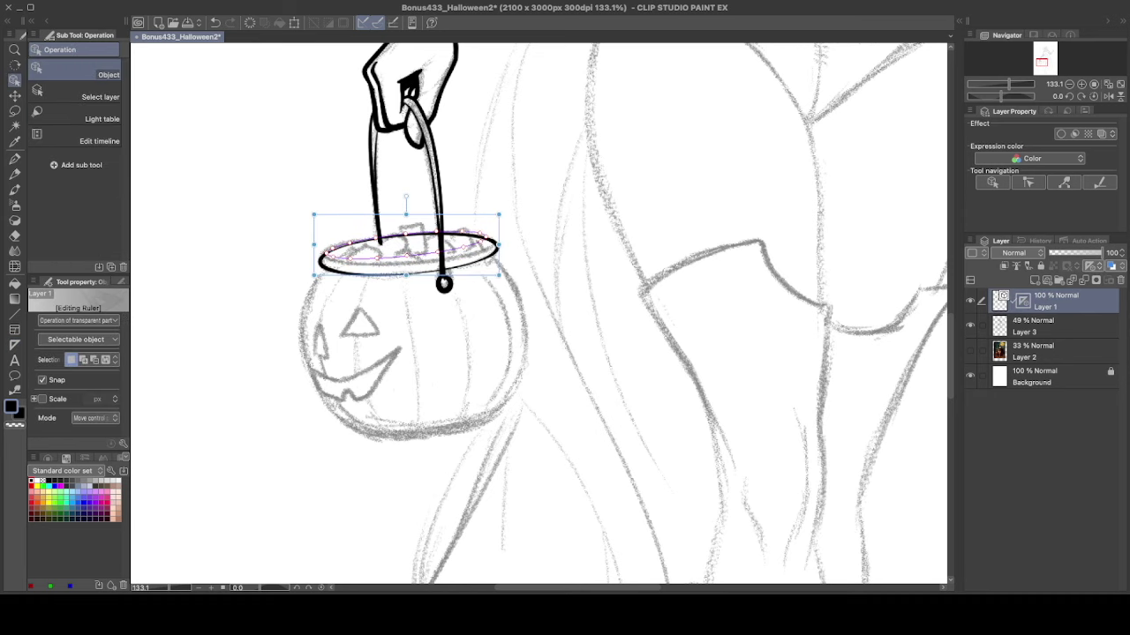
{"action": "left_click_drag", "start_coordinate": [406, 196], "coordinate": [409, 200]}
{"action": "key", "text": "p"}
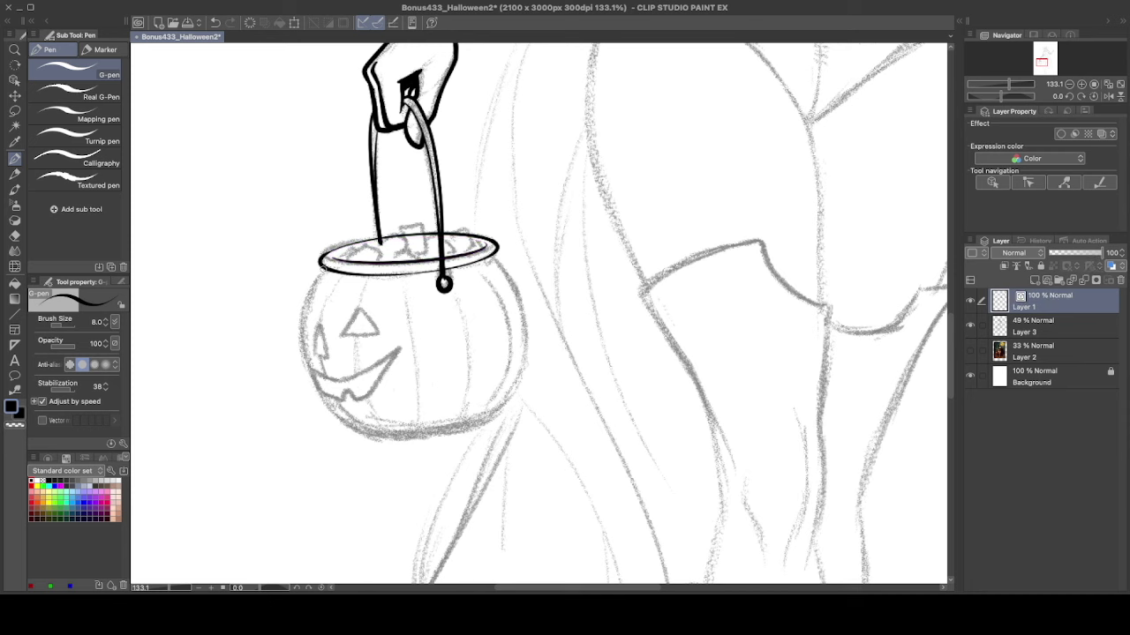
- Ink the round outline of the pumpkin bucket's body, closing it along the base
{"action": "left_click_drag", "start_coordinate": [322, 268], "coordinate": [399, 434]}
{"action": "mouse_move", "coordinate": [500, 263]}
{"action": "left_mouse_down"}
{"action": "mouse_move", "coordinate": [523, 336]}
{"action": "mouse_move", "coordinate": [442, 432]}
{"action": "mouse_move", "coordinate": [455, 429]}
{"action": "left_mouse_up"}
{"action": "key", "text": "ctrl+z"}
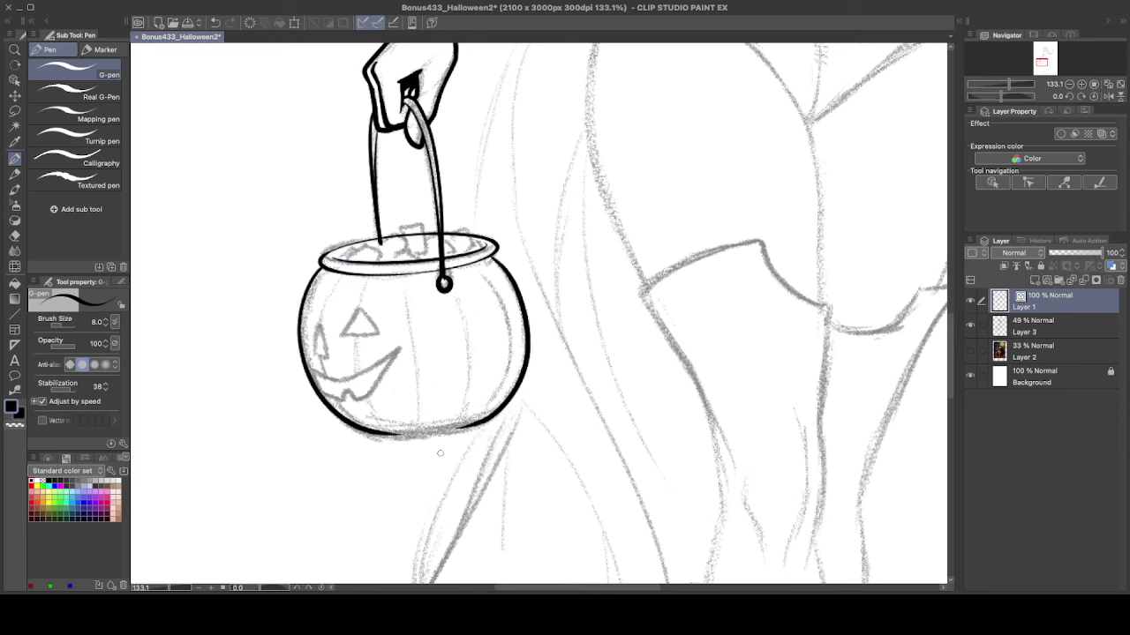
{"action": "left_click_drag", "start_coordinate": [384, 434], "coordinate": [406, 433]}
{"action": "key", "text": "ctrl+z"}
{"action": "left_click_drag", "start_coordinate": [473, 426], "coordinate": [387, 436]}
- Ink the jack-o'-lantern's triangular eyes and jagged smile, and the curved ribs down the pumpkin
{"action": "mouse_move", "coordinate": [318, 323]}
{"action": "left_mouse_down"}
{"action": "mouse_move", "coordinate": [328, 357]}
{"action": "mouse_move", "coordinate": [319, 324]}
{"action": "mouse_move", "coordinate": [381, 335]}
{"action": "mouse_move", "coordinate": [342, 336]}
{"action": "left_mouse_up"}
{"action": "left_click_drag", "start_coordinate": [366, 274], "coordinate": [361, 309]}
{"action": "mouse_move", "coordinate": [358, 353]}
{"action": "left_mouse_down"}
{"action": "mouse_move", "coordinate": [383, 433]}
{"action": "mouse_move", "coordinate": [329, 344]}
{"action": "mouse_move", "coordinate": [345, 270]}
{"action": "mouse_move", "coordinate": [421, 432]}
{"action": "left_mouse_up"}
{"action": "left_click_drag", "start_coordinate": [448, 291], "coordinate": [460, 431]}
{"action": "key", "text": "ctrl+z"}
{"action": "key", "text": "ctrl+z"}
{"action": "mouse_move", "coordinate": [474, 263]}
{"action": "left_mouse_down"}
{"action": "mouse_move", "coordinate": [499, 323]}
{"action": "mouse_move", "coordinate": [500, 419]}
{"action": "left_mouse_up"}
{"action": "mouse_move", "coordinate": [304, 363]}
{"action": "left_mouse_down"}
{"action": "mouse_move", "coordinate": [402, 348]}
{"action": "mouse_move", "coordinate": [358, 399]}
{"action": "mouse_move", "coordinate": [314, 378]}
{"action": "left_mouse_up"}
{"action": "scroll", "coordinate": [262, 343], "scroll_direction": "up", "scroll_amount": 2}
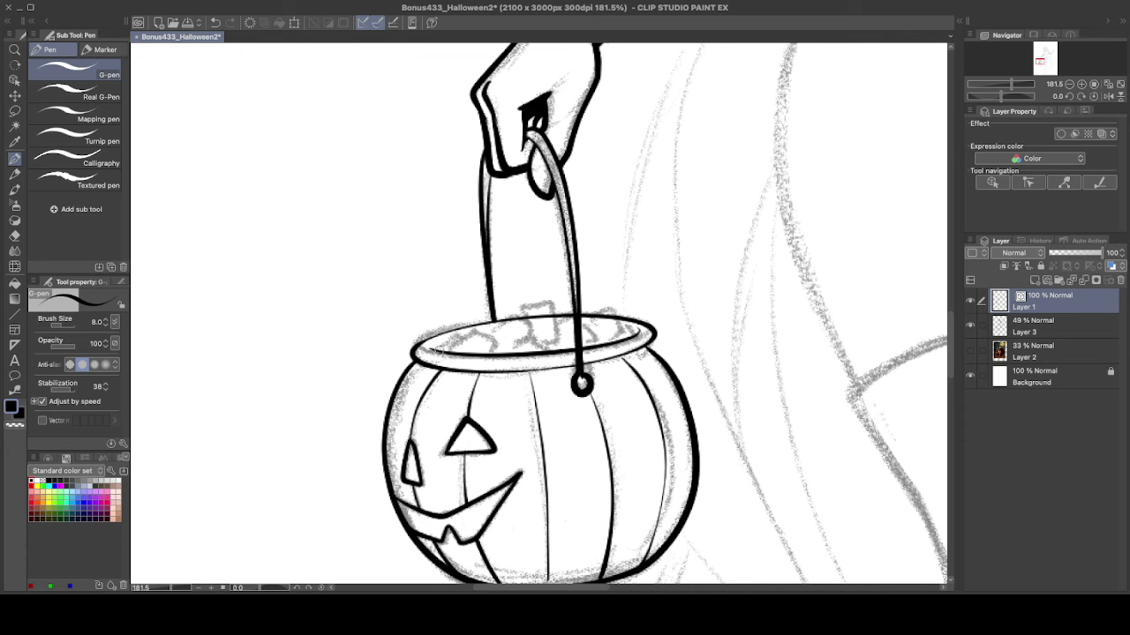
- Ink the wrapped candies piled inside the bucket's opening
{"action": "mouse_move", "coordinate": [437, 350]}
{"action": "left_mouse_down"}
{"action": "mouse_move", "coordinate": [469, 335]}
{"action": "mouse_move", "coordinate": [498, 350]}
{"action": "mouse_move", "coordinate": [524, 313]}
{"action": "mouse_move", "coordinate": [540, 336]}
{"action": "mouse_move", "coordinate": [521, 353]}
{"action": "left_mouse_up"}
{"action": "mouse_move", "coordinate": [521, 314]}
{"action": "left_mouse_down"}
{"action": "mouse_move", "coordinate": [536, 330]}
{"action": "mouse_move", "coordinate": [539, 306]}
{"action": "mouse_move", "coordinate": [533, 340]}
{"action": "mouse_move", "coordinate": [575, 320]}
{"action": "mouse_move", "coordinate": [592, 343]}
{"action": "mouse_move", "coordinate": [629, 332]}
{"action": "mouse_move", "coordinate": [602, 314]}
{"action": "left_mouse_up"}
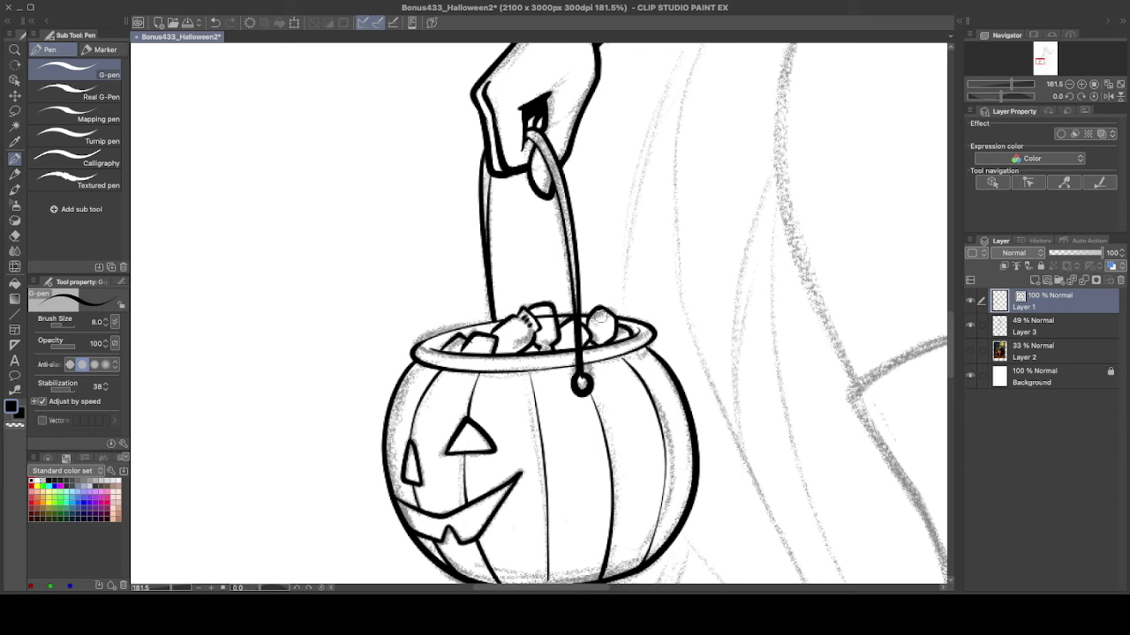
{"action": "scroll", "coordinate": [473, 345], "scroll_direction": "down", "scroll_amount": 5}
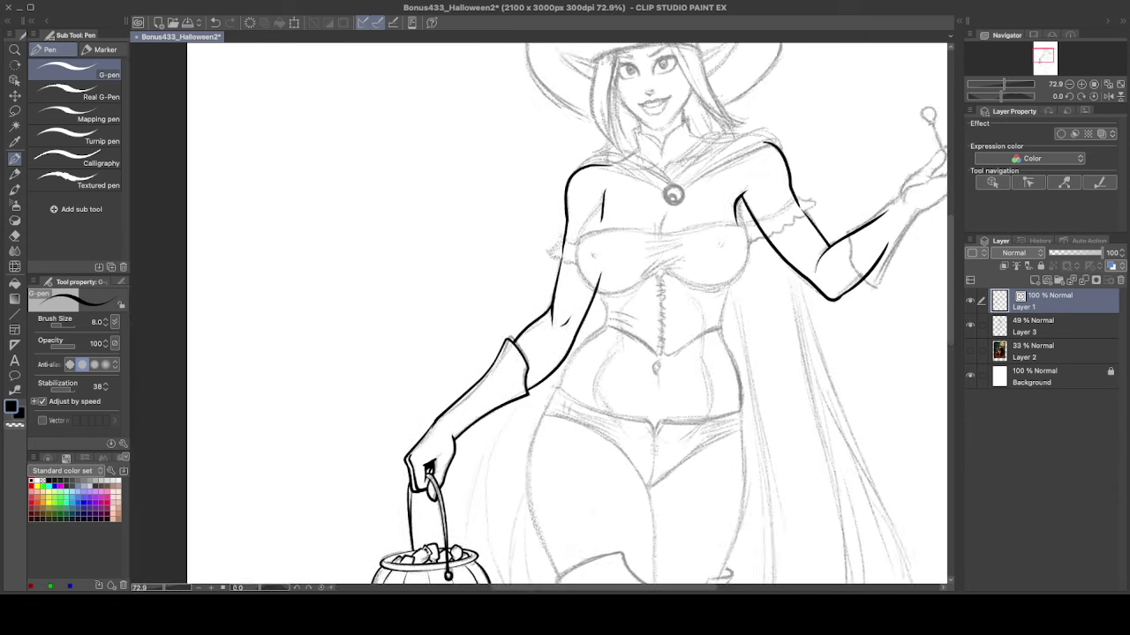
- Ink the raised hand holding the lollipop, and the flared glove cuff on that forearm
{"action": "left_click_drag", "start_coordinate": [643, 247], "coordinate": [685, 201]}
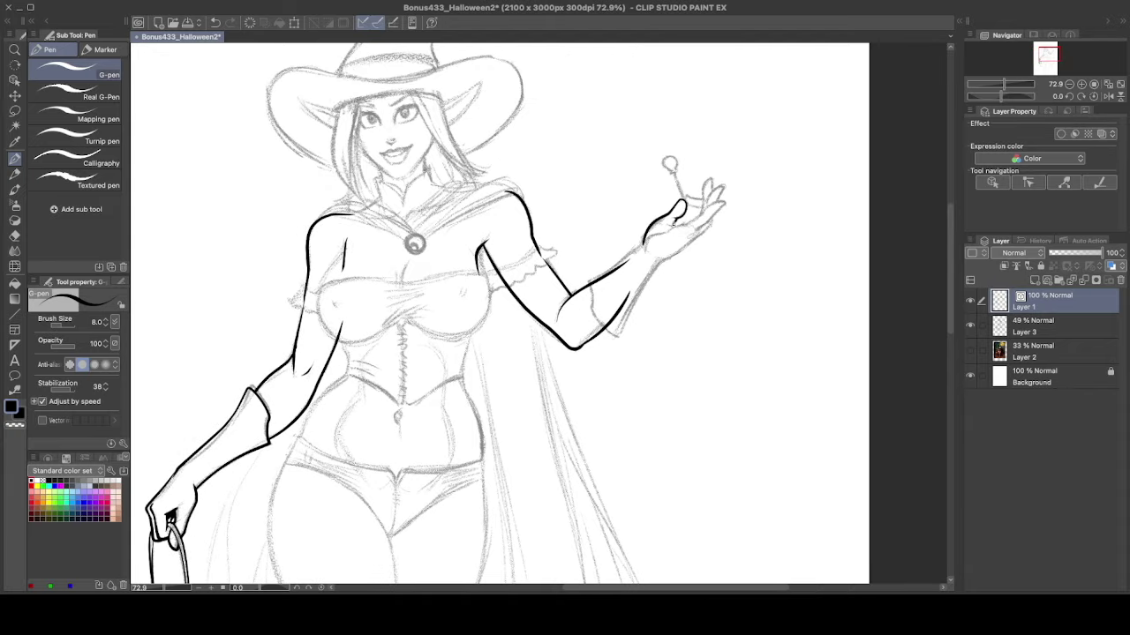
{"action": "left_click_drag", "start_coordinate": [648, 254], "coordinate": [658, 234]}
{"action": "left_click_drag", "start_coordinate": [657, 236], "coordinate": [689, 223]}
{"action": "mouse_move", "coordinate": [656, 265]}
{"action": "left_mouse_down"}
{"action": "mouse_move", "coordinate": [700, 235]}
{"action": "mouse_move", "coordinate": [719, 202]}
{"action": "mouse_move", "coordinate": [708, 205]}
{"action": "mouse_move", "coordinate": [729, 201]}
{"action": "left_mouse_up"}
{"action": "key", "text": "ctrl+z"}
{"action": "mouse_move", "coordinate": [697, 231]}
{"action": "left_mouse_down"}
{"action": "mouse_move", "coordinate": [725, 209]}
{"action": "mouse_move", "coordinate": [711, 184]}
{"action": "mouse_move", "coordinate": [685, 198]}
{"action": "mouse_move", "coordinate": [665, 160]}
{"action": "left_mouse_up"}
{"action": "key", "text": "ctrl+z"}
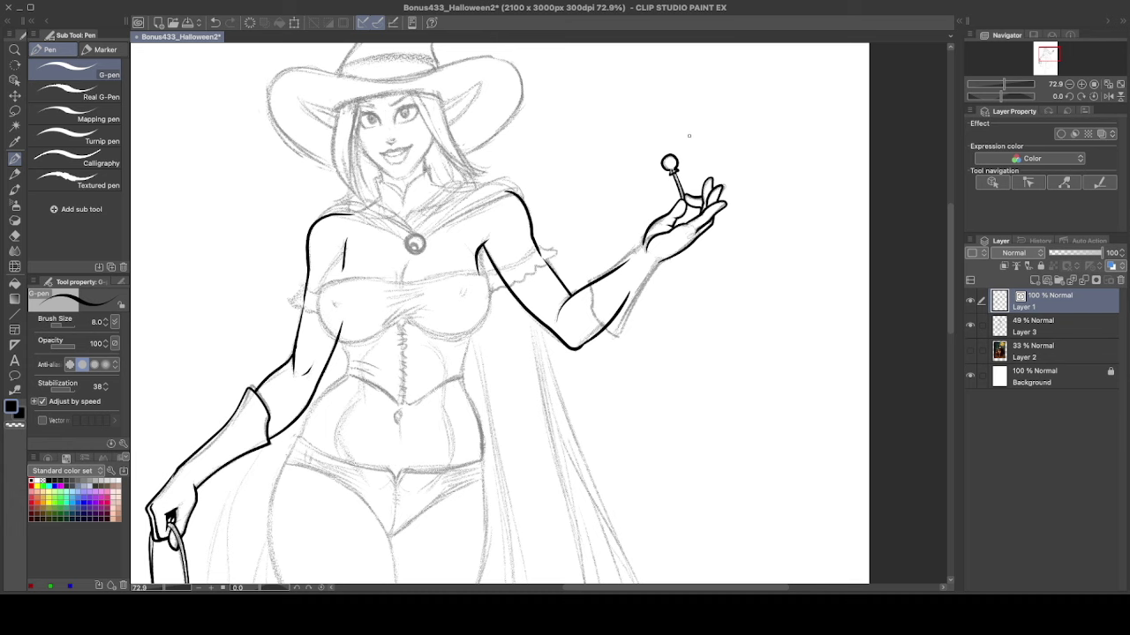
{"action": "mouse_move", "coordinate": [590, 281]}
{"action": "left_mouse_down"}
{"action": "mouse_move", "coordinate": [646, 247]}
{"action": "mouse_move", "coordinate": [618, 328]}
{"action": "mouse_move", "coordinate": [658, 258]}
{"action": "left_mouse_up"}
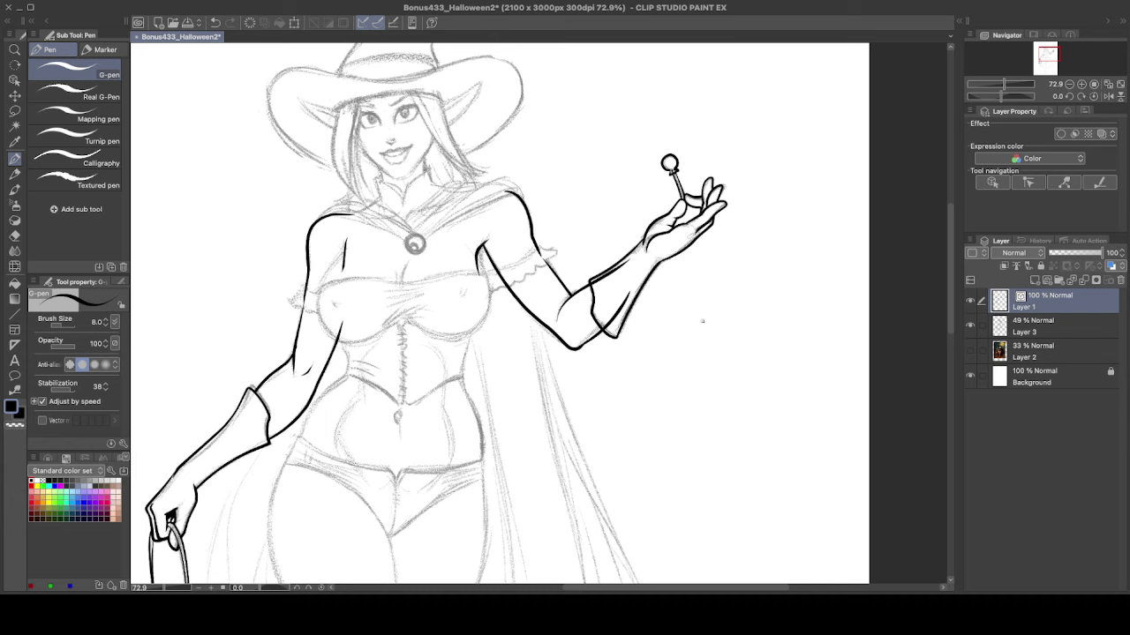
{"action": "left_click_drag", "start_coordinate": [617, 318], "coordinate": [632, 288]}
- Ink the sides of the waist and hips, the navel and the curved abdomen lines
{"action": "mouse_move", "coordinate": [494, 353]}
{"action": "left_mouse_down"}
{"action": "mouse_move", "coordinate": [646, 285]}
{"action": "mouse_move", "coordinate": [651, 272]}
{"action": "mouse_move", "coordinate": [641, 389]}
{"action": "left_mouse_up"}
{"action": "left_click_drag", "start_coordinate": [519, 298], "coordinate": [505, 381]}
{"action": "mouse_move", "coordinate": [600, 307]}
{"action": "left_mouse_down"}
{"action": "mouse_move", "coordinate": [607, 350]}
{"action": "mouse_move", "coordinate": [556, 344]}
{"action": "left_mouse_up"}
{"action": "key", "text": "ctrl+z"}
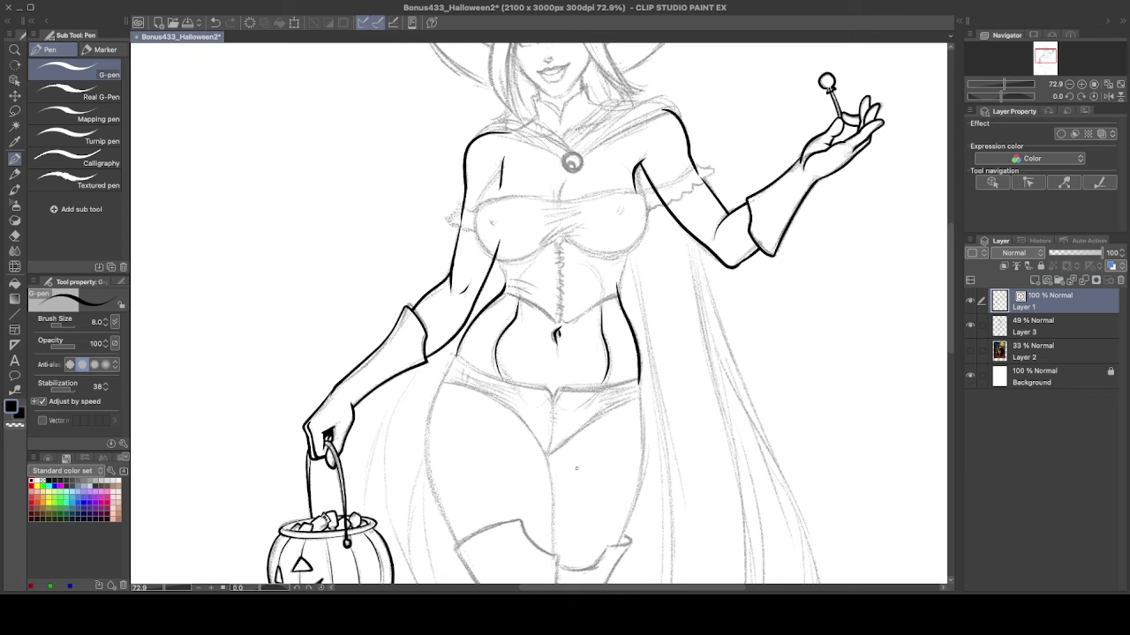
- Ink the inner thigh contour and the adjoining leg opening on the bucket side
{"action": "scroll", "coordinate": [576, 468], "scroll_direction": "down", "scroll_amount": 5}
{"action": "mouse_move", "coordinate": [507, 244]}
{"action": "left_mouse_down"}
{"action": "mouse_move", "coordinate": [554, 429]}
{"action": "mouse_move", "coordinate": [537, 281]}
{"action": "mouse_move", "coordinate": [555, 428]}
{"action": "left_mouse_up"}
{"action": "key", "text": "ctrl+z"}
{"action": "key", "text": "ctrl+z"}
{"action": "key", "text": "ctrl+y"}
{"action": "key", "text": "ctrl+z"}
{"action": "left_click_drag", "start_coordinate": [617, 264], "coordinate": [494, 441]}
{"action": "left_click_drag", "start_coordinate": [516, 282], "coordinate": [540, 406]}
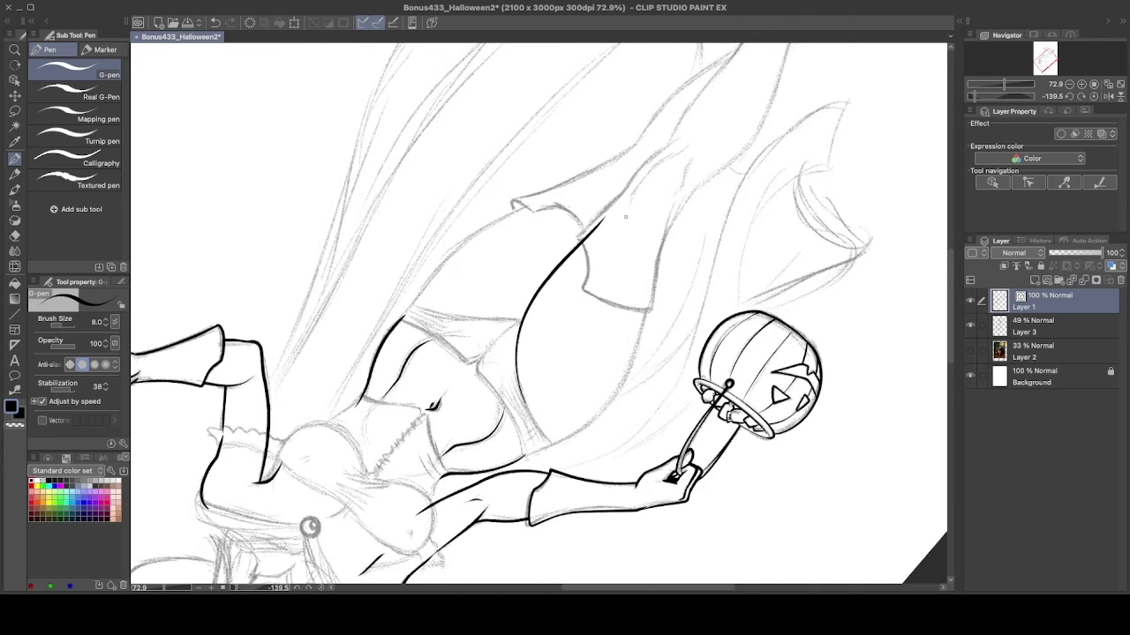
- Ink the outer contours of both thighs from the hips down to the boot tops
{"action": "left_click_drag", "start_coordinate": [494, 441], "coordinate": [600, 370]}
{"action": "left_click_drag", "start_coordinate": [459, 233], "coordinate": [440, 413]}
{"action": "key", "text": "ctrl+z"}
{"action": "key", "text": "ctrl+y"}
{"action": "mouse_move", "coordinate": [589, 217]}
{"action": "left_mouse_down"}
{"action": "mouse_move", "coordinate": [660, 390]}
{"action": "mouse_move", "coordinate": [657, 326]}
{"action": "mouse_move", "coordinate": [658, 394]}
{"action": "left_mouse_up"}
{"action": "key", "text": "ctrl+z"}
- Ink the remaining leg opening, the waistband and the fabric folds of the bottoms
{"action": "left_click_drag", "start_coordinate": [459, 410], "coordinate": [535, 333]}
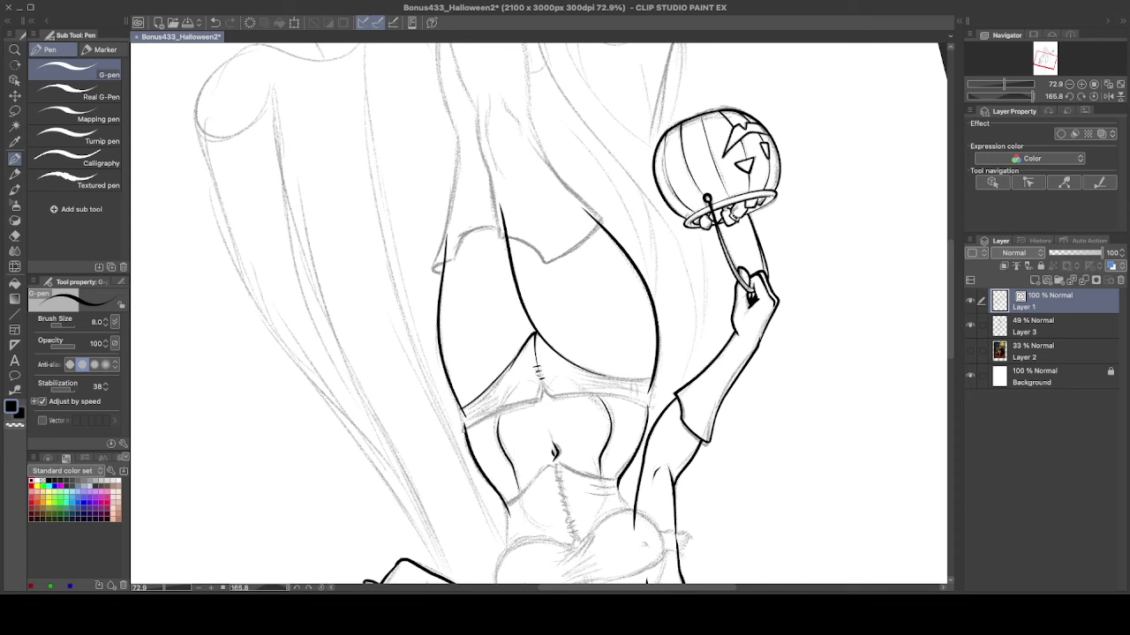
{"action": "mouse_move", "coordinate": [462, 425]}
{"action": "left_mouse_down"}
{"action": "mouse_move", "coordinate": [542, 390]}
{"action": "mouse_move", "coordinate": [653, 404]}
{"action": "left_mouse_up"}
{"action": "mouse_move", "coordinate": [724, 336]}
{"action": "left_mouse_down"}
{"action": "mouse_move", "coordinate": [618, 176]}
{"action": "mouse_move", "coordinate": [441, 194]}
{"action": "left_mouse_up"}
{"action": "left_click_drag", "start_coordinate": [564, 182], "coordinate": [533, 247]}
{"action": "mouse_move", "coordinate": [553, 203]}
{"action": "left_mouse_down"}
{"action": "mouse_move", "coordinate": [573, 247]}
{"action": "mouse_move", "coordinate": [563, 245]}
{"action": "left_mouse_up"}
{"action": "key", "text": "r"}
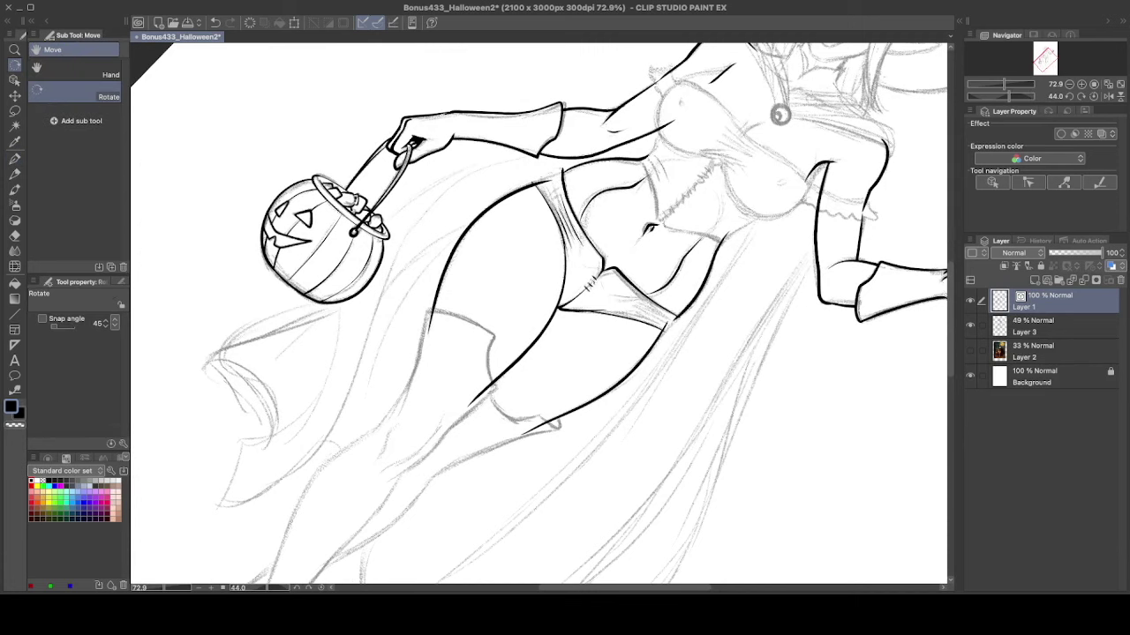
{"action": "left_click_drag", "start_coordinate": [618, 220], "coordinate": [459, 185]}
{"action": "left_click_drag", "start_coordinate": [507, 185], "coordinate": [528, 252]}
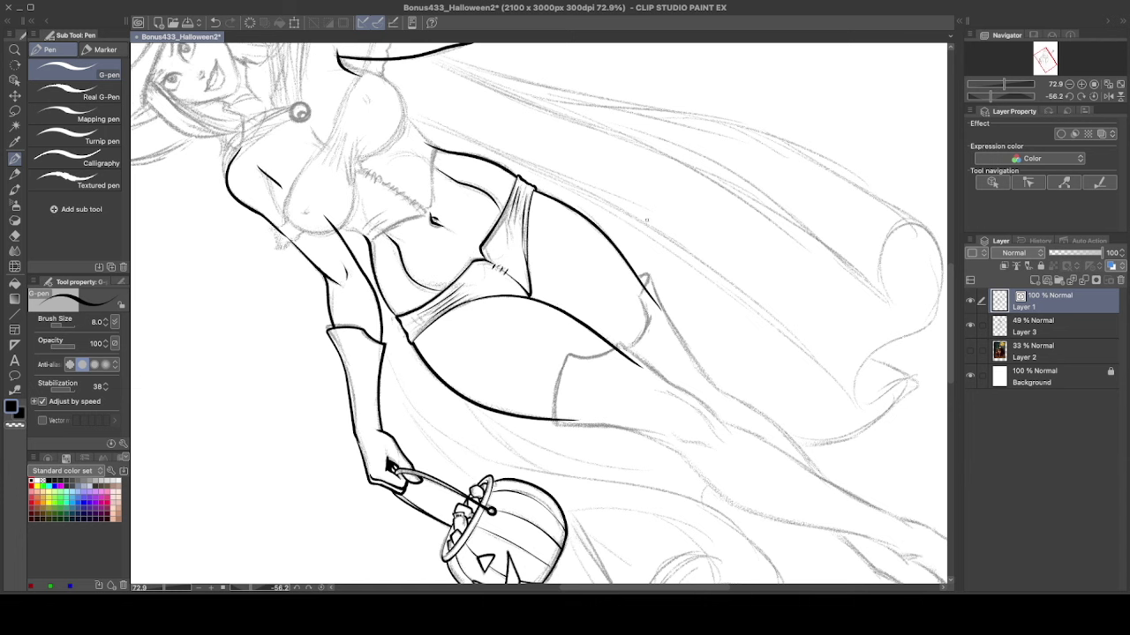
- Ink the corset's pointed lower edge, its sides, fabric folds and central lacing
{"action": "mouse_move", "coordinate": [646, 220]}
{"action": "left_mouse_down"}
{"action": "mouse_move", "coordinate": [617, 265]}
{"action": "mouse_move", "coordinate": [565, 300]}
{"action": "left_mouse_up"}
{"action": "mouse_move", "coordinate": [543, 302]}
{"action": "left_mouse_down"}
{"action": "mouse_move", "coordinate": [534, 366]}
{"action": "mouse_move", "coordinate": [535, 288]}
{"action": "left_mouse_up"}
{"action": "mouse_move", "coordinate": [535, 289]}
{"action": "left_mouse_down"}
{"action": "mouse_move", "coordinate": [496, 256]}
{"action": "mouse_move", "coordinate": [494, 268]}
{"action": "left_mouse_up"}
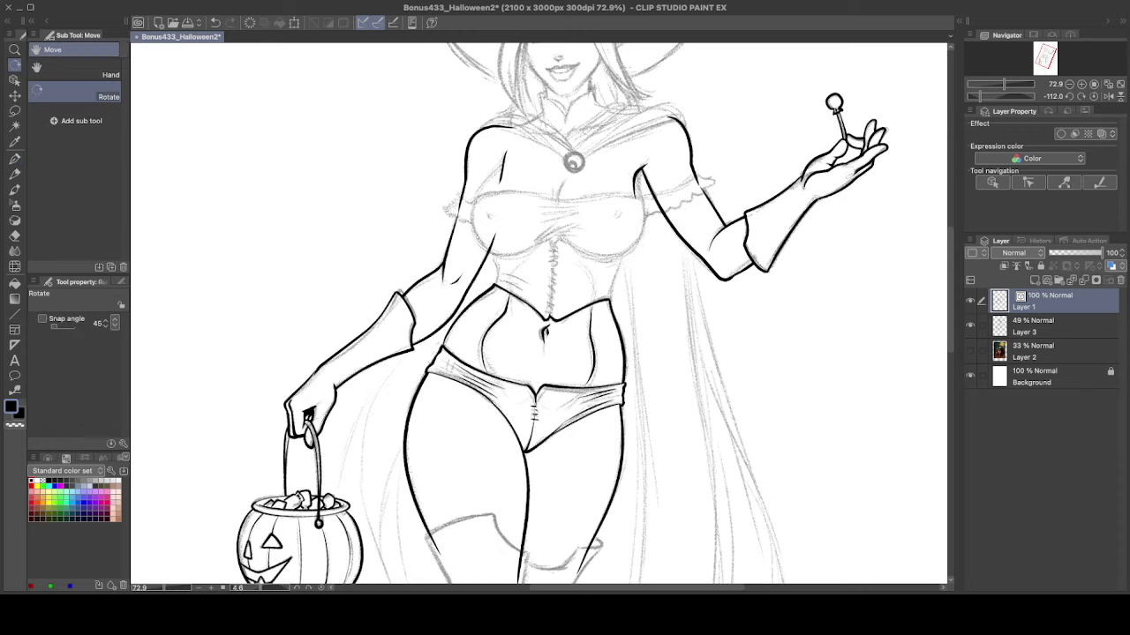
{"action": "left_click_drag", "start_coordinate": [610, 298], "coordinate": [623, 247]}
{"action": "left_click_drag", "start_coordinate": [521, 288], "coordinate": [499, 273]}
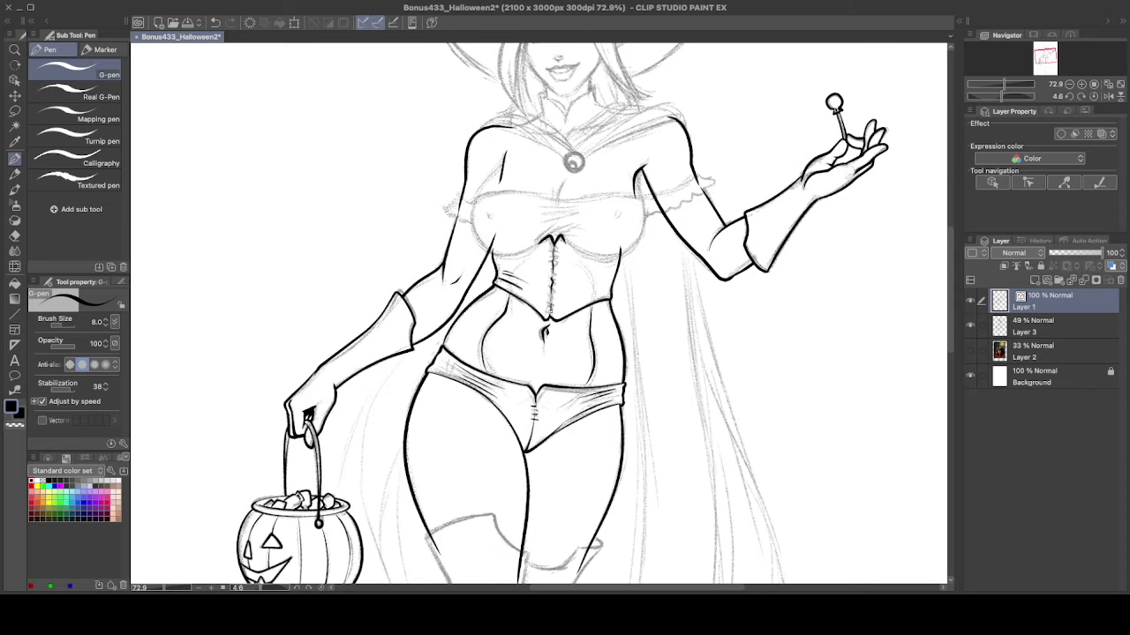
{"action": "left_click_drag", "start_coordinate": [548, 282], "coordinate": [560, 270]}
{"action": "mouse_move", "coordinate": [549, 266]}
{"action": "left_mouse_down"}
{"action": "mouse_move", "coordinate": [561, 252]}
{"action": "mouse_move", "coordinate": [592, 349]}
{"action": "left_mouse_up"}
{"action": "left_click_drag", "start_coordinate": [536, 241], "coordinate": [520, 265]}
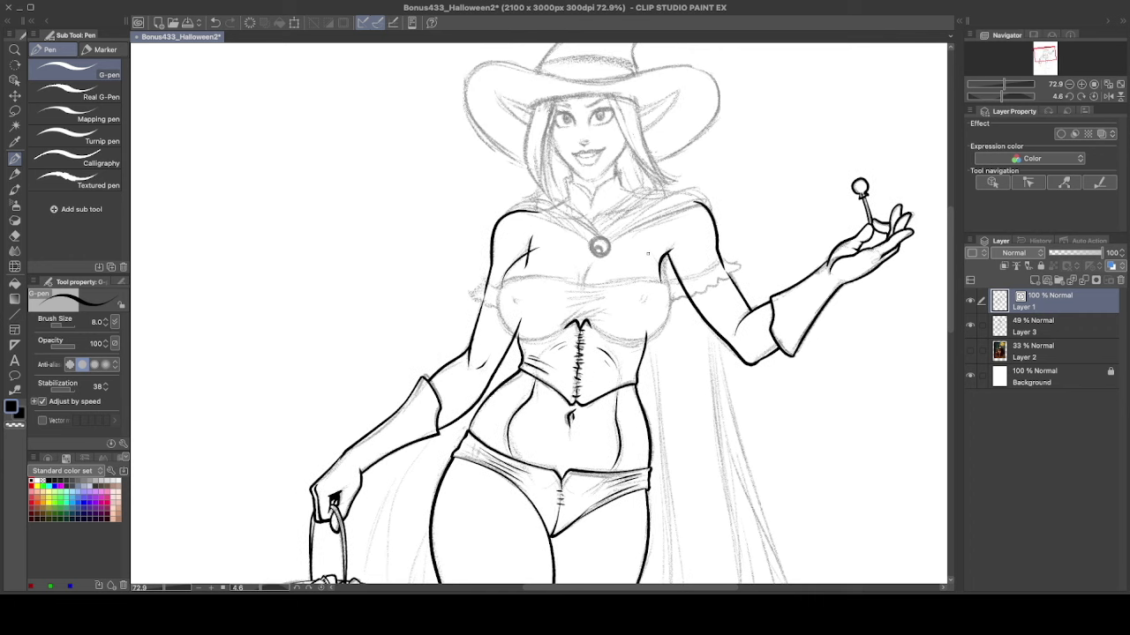
- Ink the curved upper edge of the top across the chest, rotating the canvas to suit the stroke
{"action": "left_click_drag", "start_coordinate": [648, 254], "coordinate": [667, 292]}
{"action": "key", "text": "ctrl+z"}
{"action": "key", "text": "ctrl+y"}
{"action": "key", "text": "ctrl+z"}
{"action": "key", "text": "ctrl+y"}
{"action": "key", "text": "ctrl+z"}
{"action": "key", "text": "ctrl+y"}
{"action": "key", "text": "ctrl+z"}
{"action": "mouse_move", "coordinate": [723, 221]}
{"action": "left_mouse_down"}
{"action": "mouse_move", "coordinate": [617, 459]}
{"action": "mouse_move", "coordinate": [371, 415]}
{"action": "left_mouse_up"}
{"action": "key", "text": "ctrl+y"}
{"action": "key", "text": "ctrl+z"}
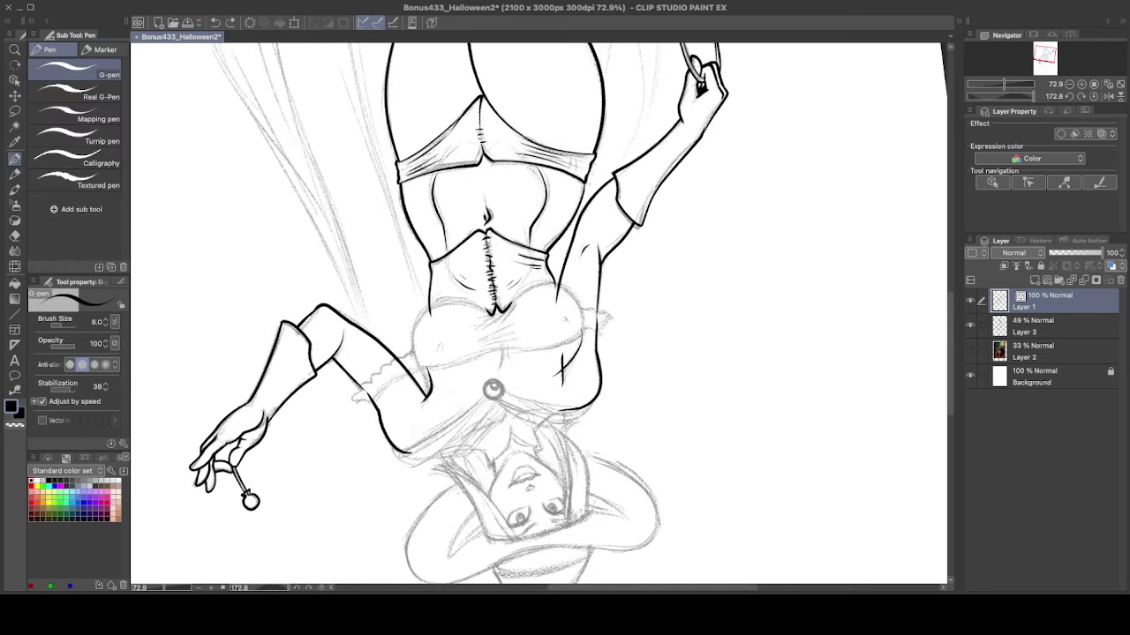
{"action": "key", "text": "ctrl+y"}
{"action": "left_click_drag", "start_coordinate": [617, 385], "coordinate": [592, 373]}
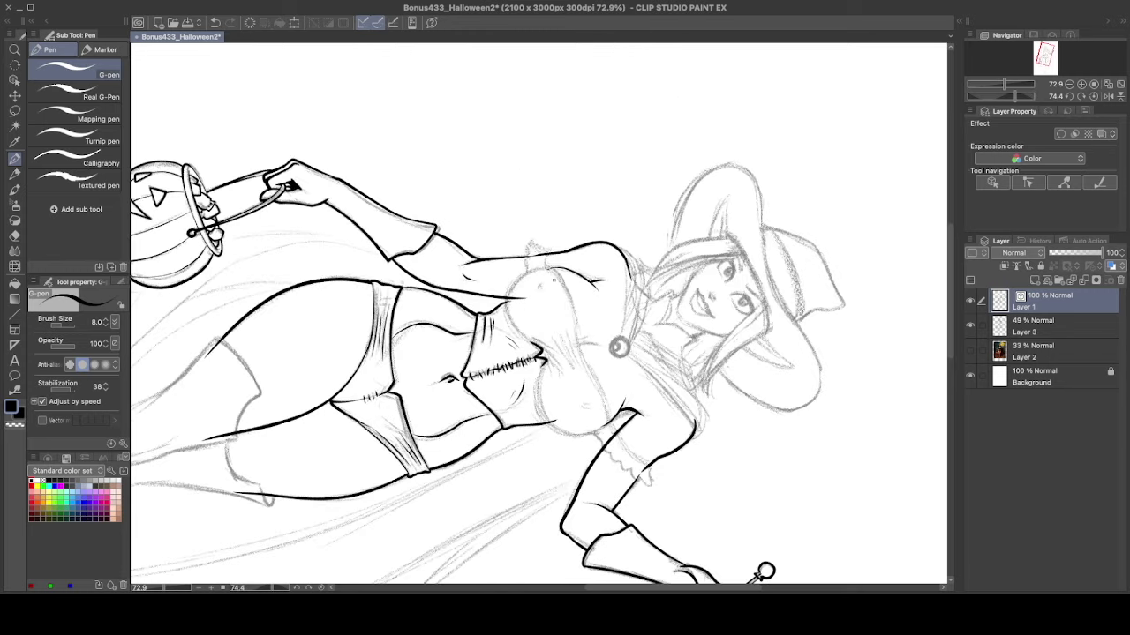
{"action": "key", "text": "ctrl+z"}
{"action": "key", "text": "ctrl+y"}
{"action": "left_click_drag", "start_coordinate": [670, 470], "coordinate": [695, 182]}
- Create two circular figure rulers over the bust and adjust them to match the sketched outlines
{"action": "key", "text": "u"}
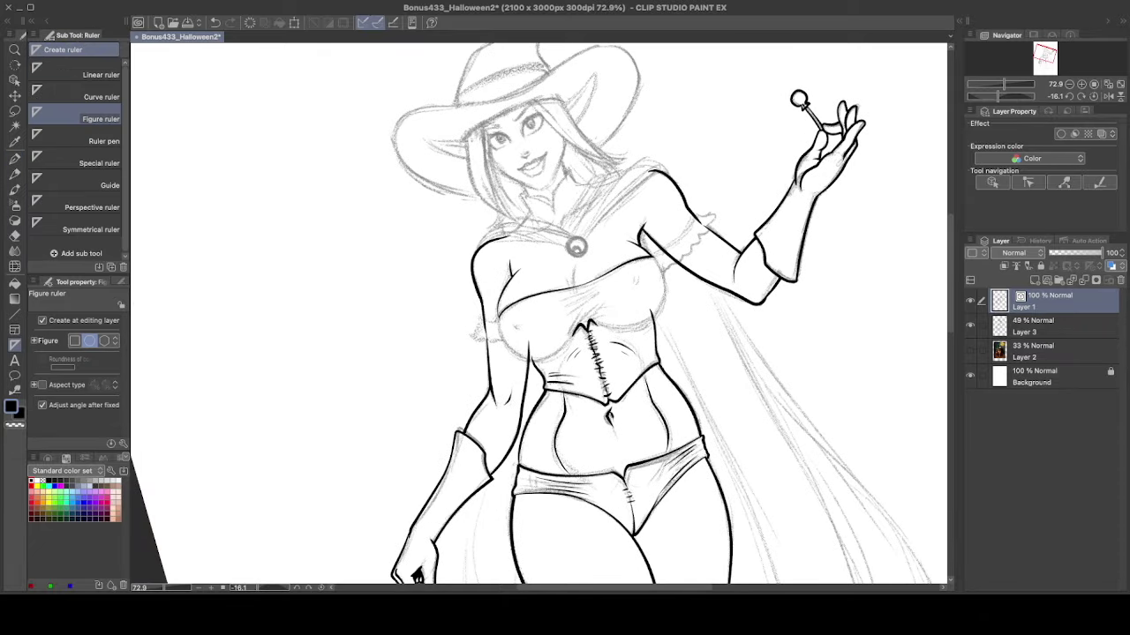
{"action": "left_click_drag", "start_coordinate": [496, 271], "coordinate": [578, 361]}
{"action": "left_click_drag", "start_coordinate": [572, 243], "coordinate": [658, 334]}
{"action": "key", "text": "o"}
{"action": "left_click", "coordinate": [499, 313]}
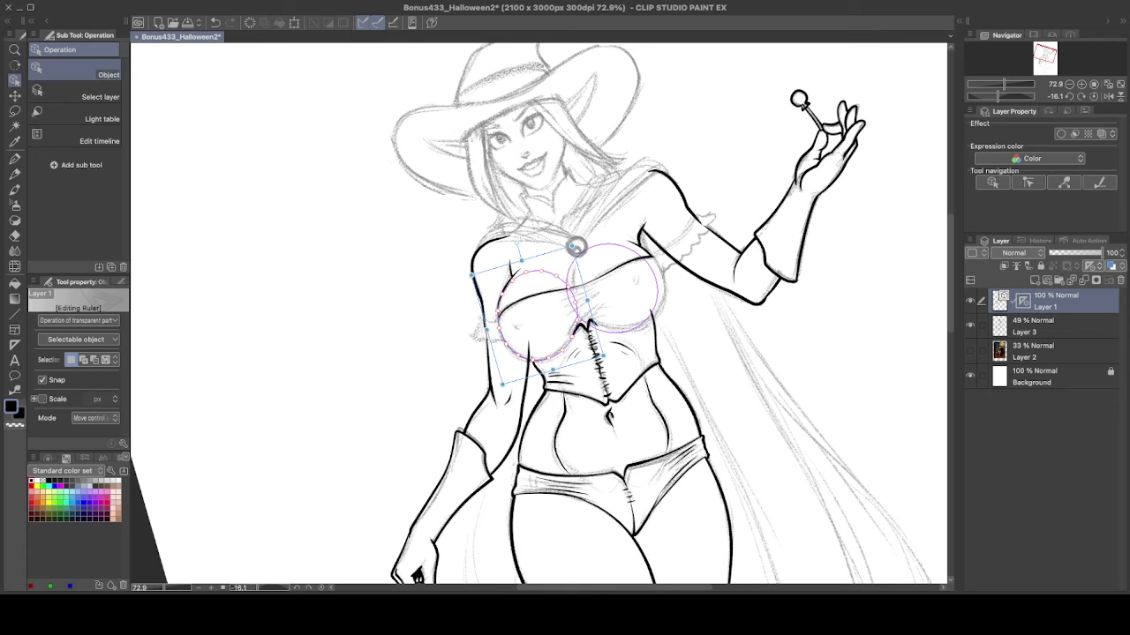
{"action": "key", "text": "Escape"}
{"action": "left_click", "coordinate": [657, 281]}
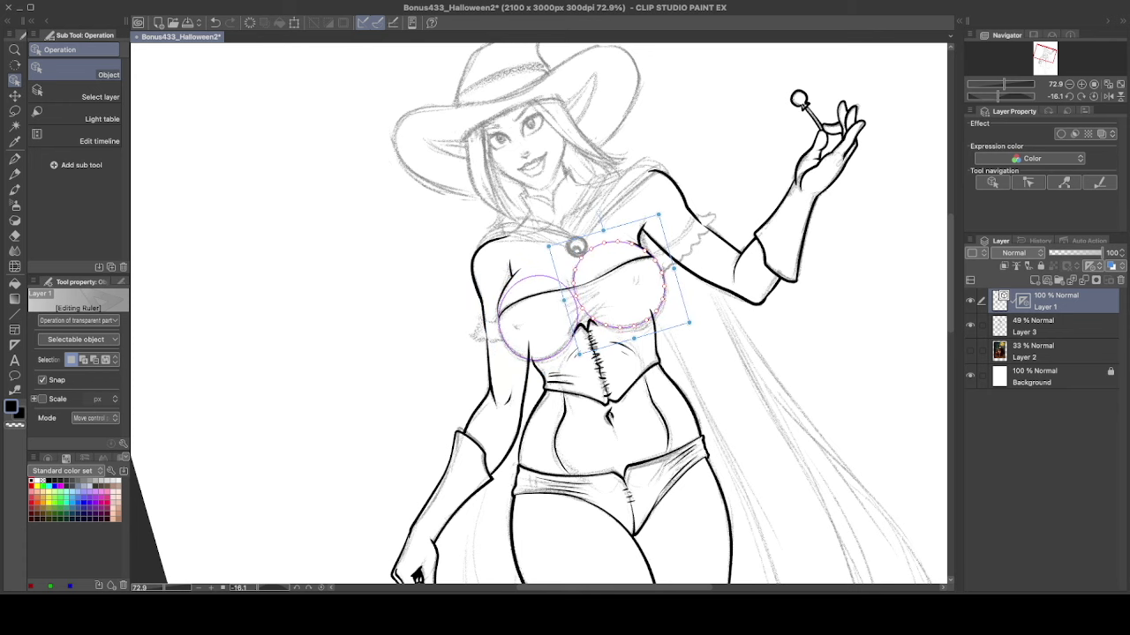
{"action": "left_click_drag", "start_coordinate": [657, 215], "coordinate": [660, 218]}
- Ink the lower outlines of the bust along the two circular rulers with the G-pen
{"action": "key", "text": "p"}
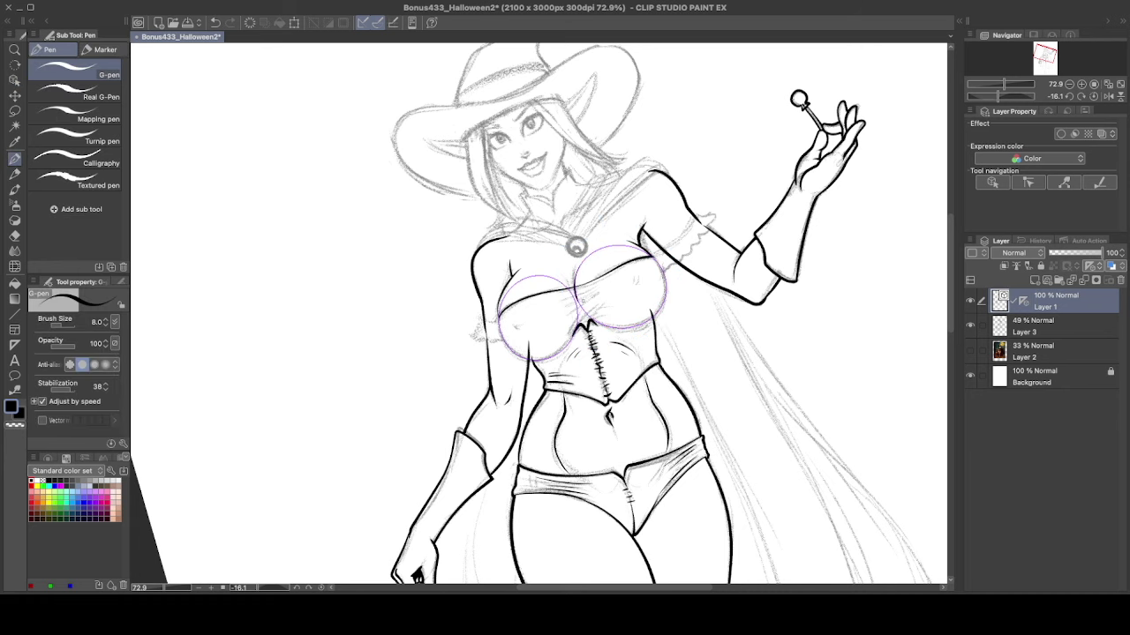
{"action": "left_click_drag", "start_coordinate": [584, 326], "coordinate": [667, 265]}
{"action": "left_click_drag", "start_coordinate": [565, 353], "coordinate": [499, 318]}
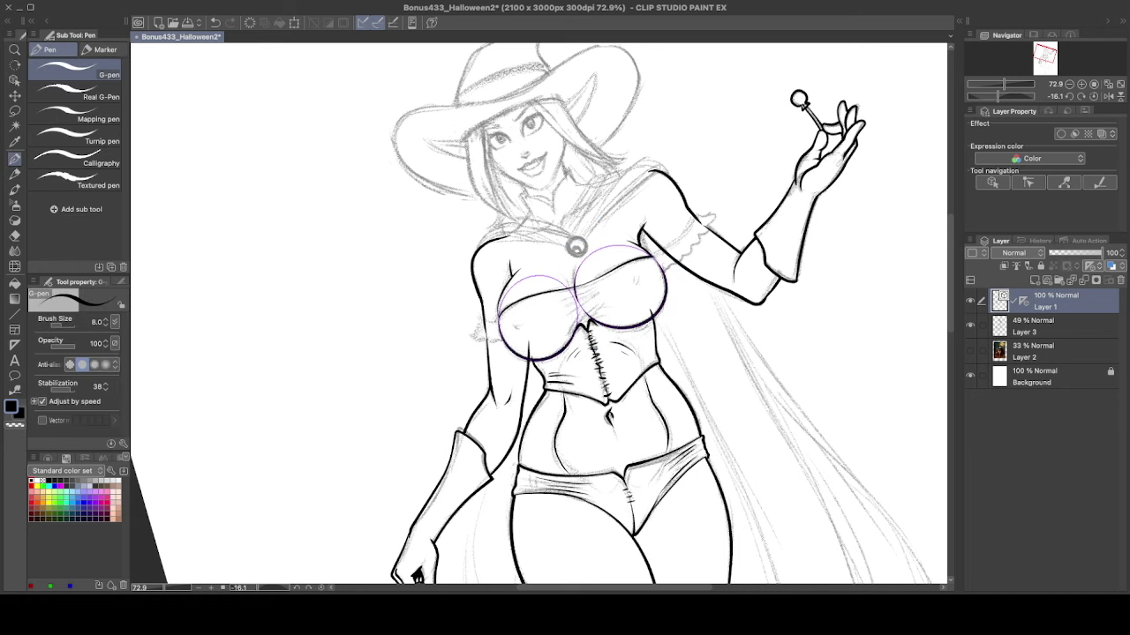
- Hide the circular rulers and ink the gathered fabric folds at the centre of the top
{"action": "key", "text": "ctrl+1"}
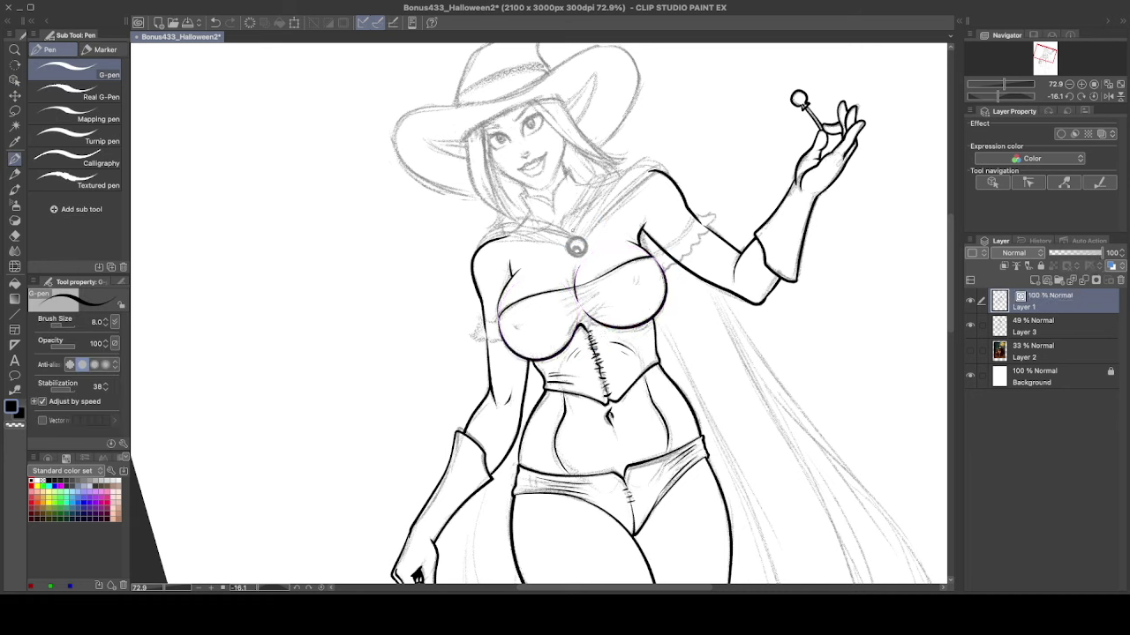
{"action": "scroll", "coordinate": [609, 337], "scroll_direction": "up", "scroll_amount": 3}
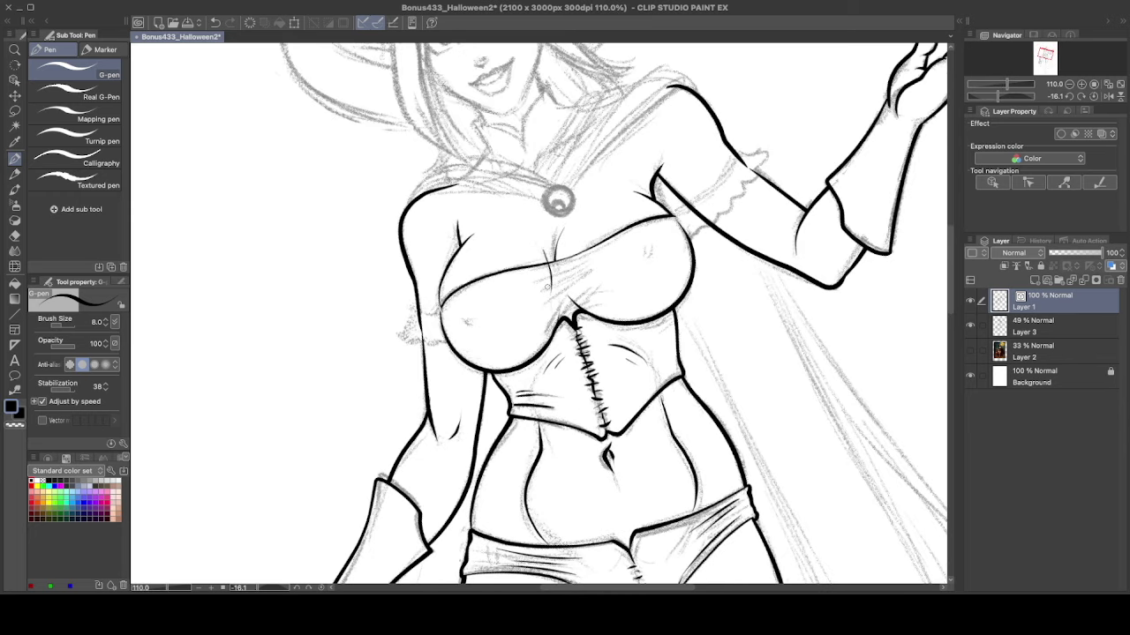
{"action": "key", "text": "ctrl+z"}
{"action": "left_click_drag", "start_coordinate": [558, 319], "coordinate": [596, 252]}
{"action": "left_click_drag", "start_coordinate": [534, 294], "coordinate": [596, 263]}
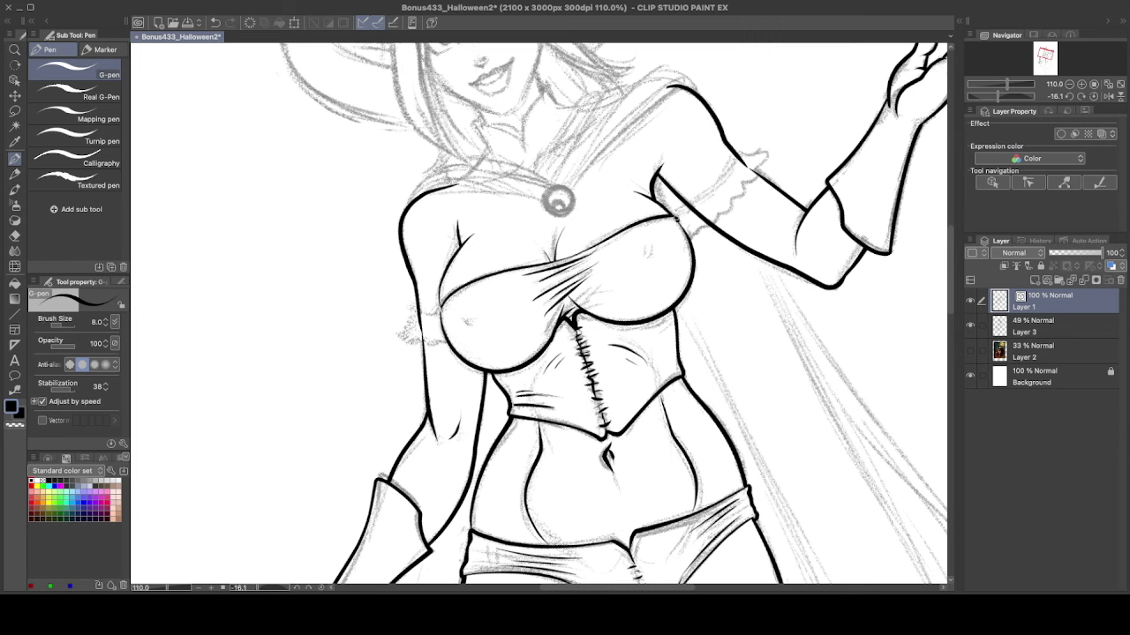
{"action": "left_click_drag", "start_coordinate": [688, 223], "coordinate": [413, 220]}
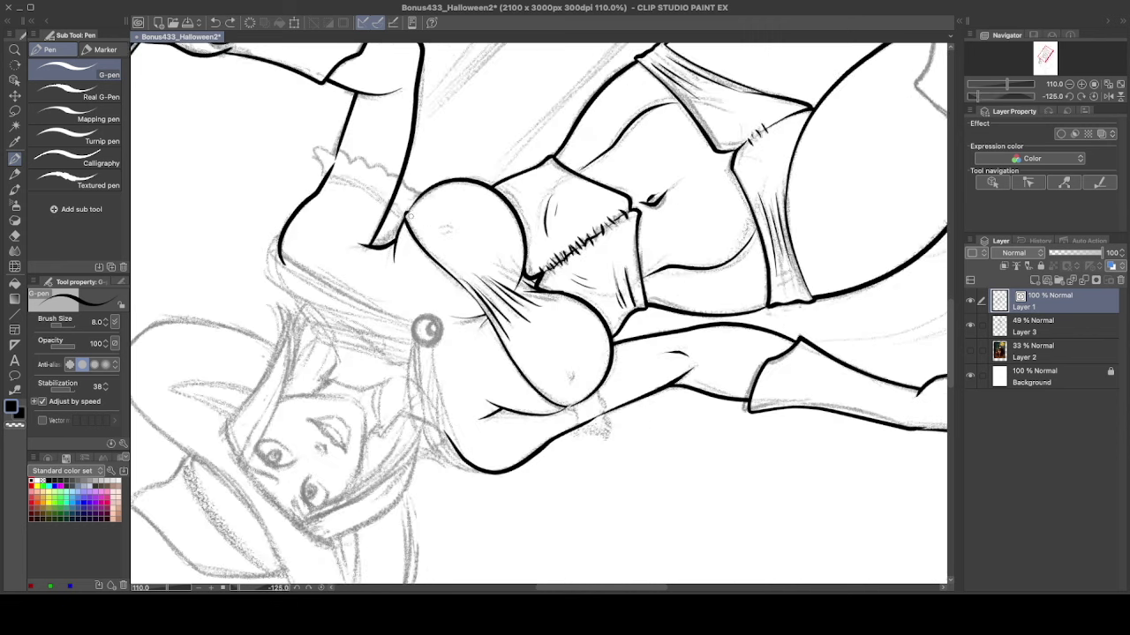
{"action": "left_click_drag", "start_coordinate": [668, 198], "coordinate": [665, 453]}
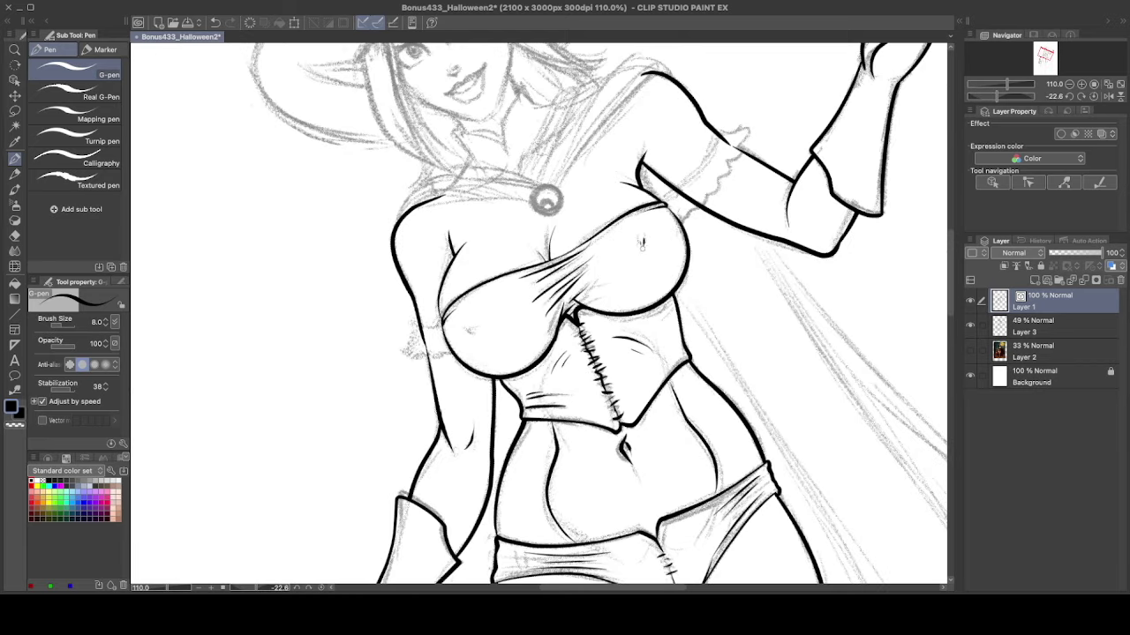
- Ink the small crease marks on the top and the ruffled off-shoulder sleeve bands around both upper arms
{"action": "mouse_move", "coordinate": [623, 308]}
{"action": "left_mouse_down"}
{"action": "mouse_move", "coordinate": [498, 264]}
{"action": "mouse_move", "coordinate": [518, 347]}
{"action": "left_mouse_up"}
{"action": "mouse_move", "coordinate": [468, 316]}
{"action": "left_mouse_down"}
{"action": "mouse_move", "coordinate": [487, 333]}
{"action": "mouse_move", "coordinate": [445, 343]}
{"action": "mouse_move", "coordinate": [470, 357]}
{"action": "left_mouse_up"}
{"action": "key", "text": "ctrl+z"}
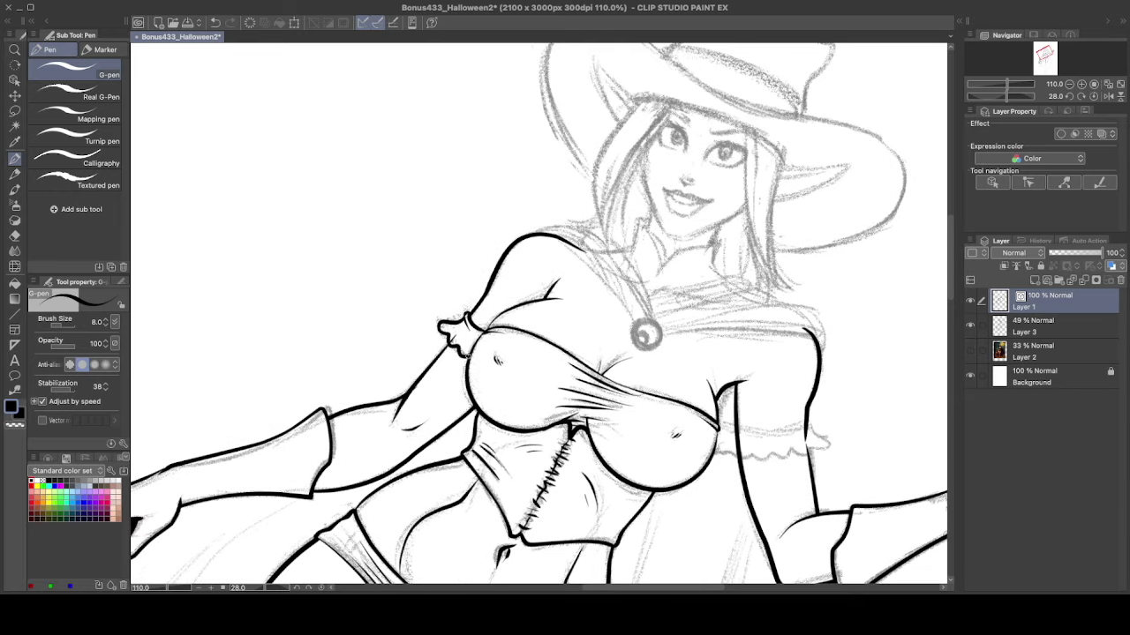
{"action": "key", "text": "ctrl+z"}
{"action": "mouse_move", "coordinate": [466, 316]}
{"action": "left_mouse_down"}
{"action": "mouse_move", "coordinate": [441, 337]}
{"action": "mouse_move", "coordinate": [469, 358]}
{"action": "mouse_move", "coordinate": [617, 336]}
{"action": "left_mouse_up"}
{"action": "mouse_move", "coordinate": [695, 360]}
{"action": "left_mouse_down"}
{"action": "mouse_move", "coordinate": [760, 348]}
{"action": "mouse_move", "coordinate": [798, 316]}
{"action": "mouse_move", "coordinate": [770, 302]}
{"action": "left_mouse_up"}
{"action": "key", "text": "ctrl+z"}
{"action": "mouse_move", "coordinate": [697, 362]}
{"action": "left_mouse_down"}
{"action": "mouse_move", "coordinate": [743, 341]}
{"action": "mouse_move", "coordinate": [690, 306]}
{"action": "left_mouse_up"}
{"action": "scroll", "coordinate": [709, 332], "scroll_direction": "down", "scroll_amount": 10}
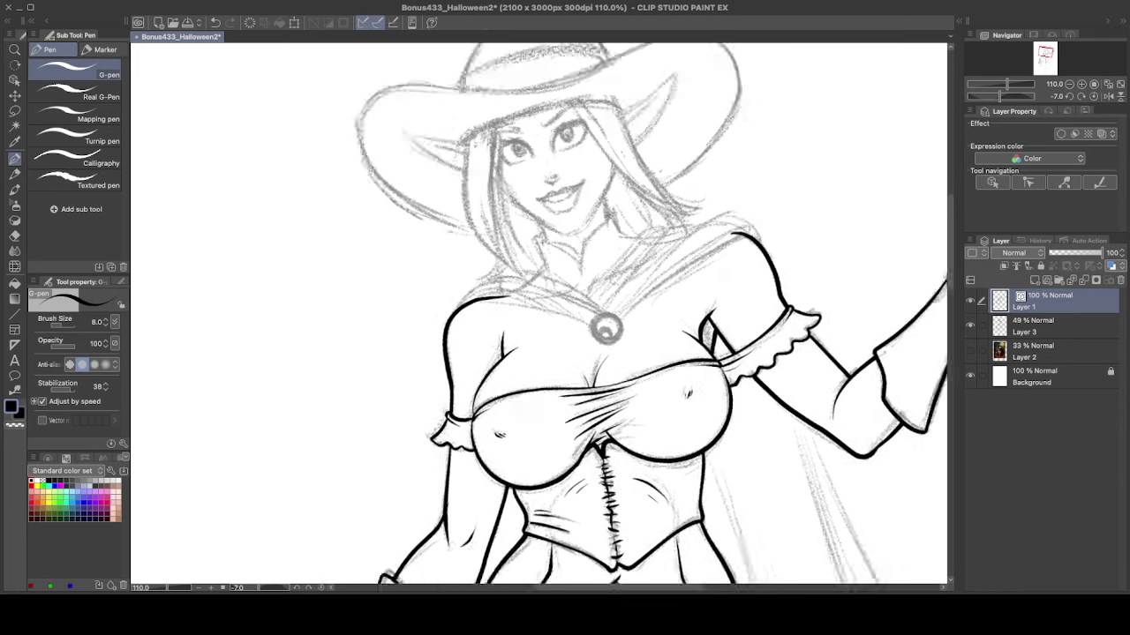
- Ink the contours of both legs over the sketch, from the thighs past the knees to the ankles
{"action": "left_click_drag", "start_coordinate": [540, 213], "coordinate": [585, 300]}
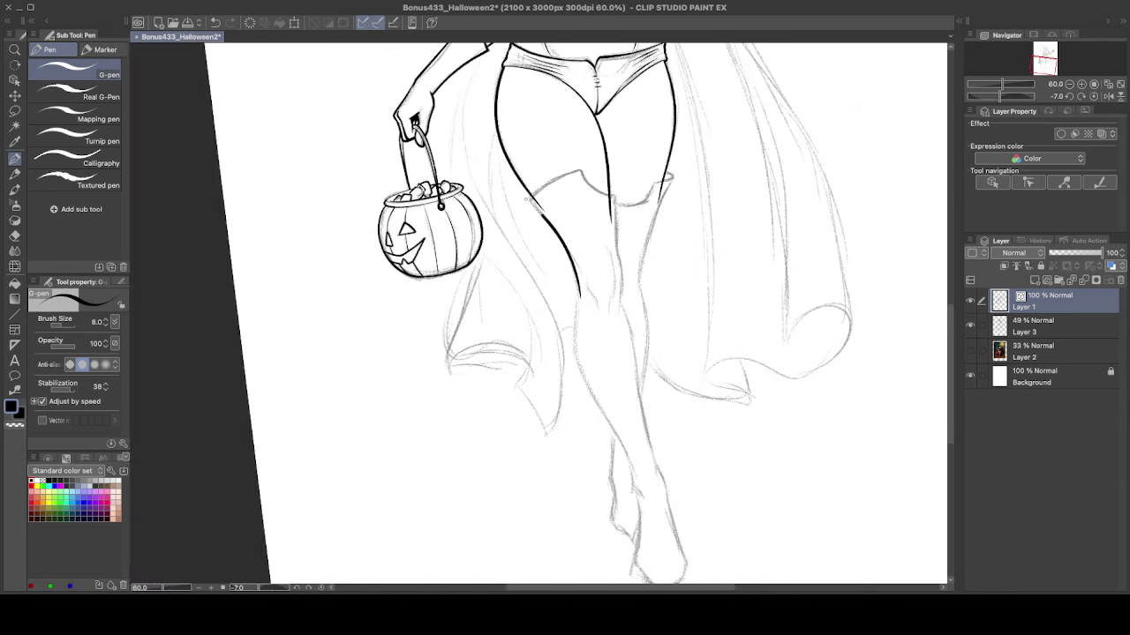
{"action": "left_click_drag", "start_coordinate": [517, 187], "coordinate": [543, 217]}
{"action": "mouse_move", "coordinate": [585, 272]}
{"action": "left_mouse_down"}
{"action": "mouse_move", "coordinate": [591, 296]}
{"action": "mouse_move", "coordinate": [605, 248]}
{"action": "left_mouse_up"}
{"action": "mouse_move", "coordinate": [621, 314]}
{"action": "left_mouse_down"}
{"action": "mouse_move", "coordinate": [617, 180]}
{"action": "mouse_move", "coordinate": [671, 177]}
{"action": "mouse_move", "coordinate": [643, 311]}
{"action": "mouse_move", "coordinate": [642, 446]}
{"action": "mouse_move", "coordinate": [669, 499]}
{"action": "mouse_move", "coordinate": [630, 356]}
{"action": "mouse_move", "coordinate": [669, 510]}
{"action": "left_mouse_up"}
{"action": "key", "text": "ctrl+z"}
{"action": "key", "text": "ctrl+z"}
{"action": "left_click_drag", "start_coordinate": [583, 291], "coordinate": [641, 514]}
{"action": "left_click_drag", "start_coordinate": [640, 514], "coordinate": [703, 381]}
- Ink the rounded front foot and the rear lower leg with its heel
{"action": "mouse_move", "coordinate": [686, 388]}
{"action": "left_mouse_down"}
{"action": "mouse_move", "coordinate": [685, 422]}
{"action": "mouse_move", "coordinate": [706, 468]}
{"action": "mouse_move", "coordinate": [731, 457]}
{"action": "mouse_move", "coordinate": [731, 439]}
{"action": "left_mouse_up"}
{"action": "key", "text": "ctrl+z"}
{"action": "left_click_drag", "start_coordinate": [661, 316], "coordinate": [667, 411]}
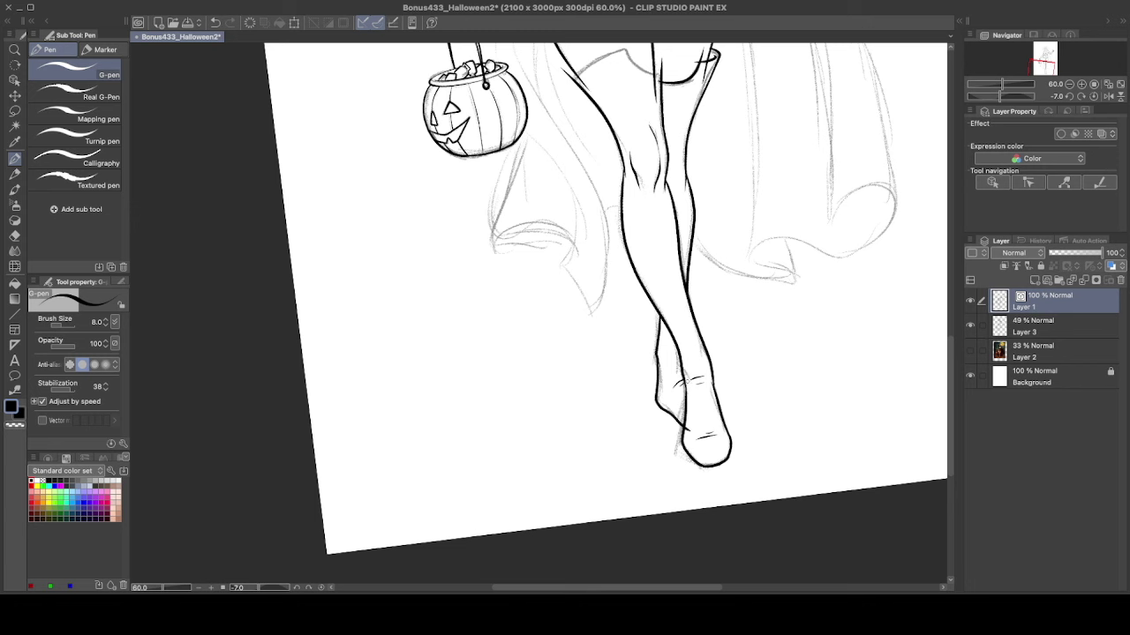
- Ink the stocking's curved top edge across the thigh nearest the pumpkin bucket, redoing rejected strokes, and save the file
{"action": "scroll", "coordinate": [598, 314], "scroll_direction": "up", "scroll_amount": 3}
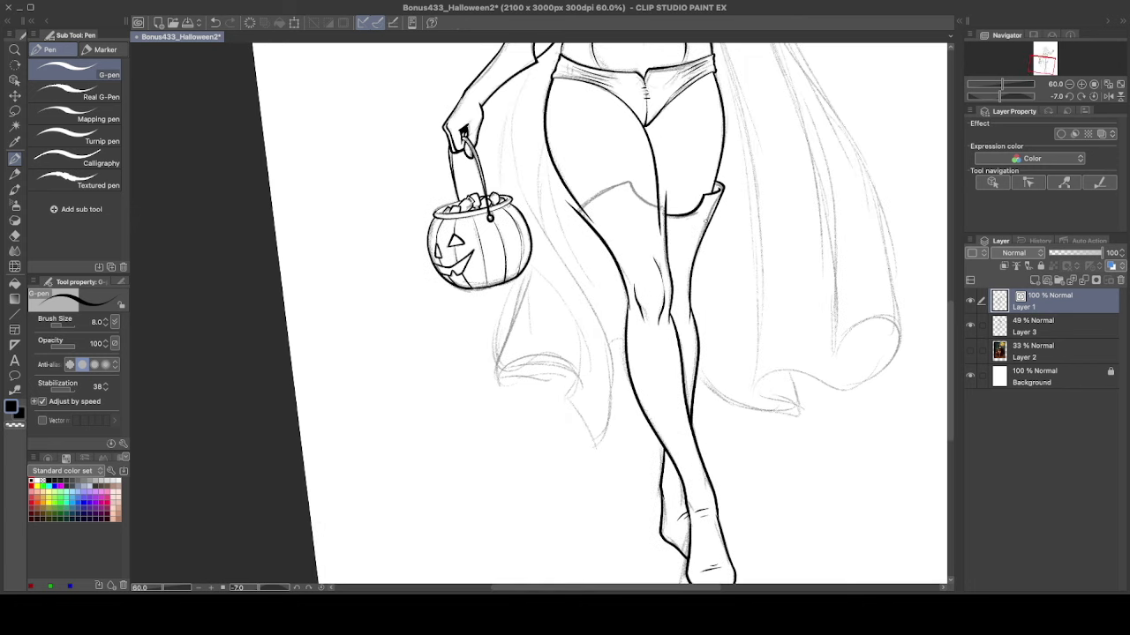
{"action": "left_click_drag", "start_coordinate": [573, 224], "coordinate": [649, 205]}
{"action": "key", "text": "ctrl+z"}
{"action": "mouse_move", "coordinate": [574, 224]}
{"action": "left_mouse_down"}
{"action": "mouse_move", "coordinate": [609, 199]}
{"action": "mouse_move", "coordinate": [661, 205]}
{"action": "mouse_move", "coordinate": [592, 206]}
{"action": "mouse_move", "coordinate": [635, 186]}
{"action": "mouse_move", "coordinate": [669, 212]}
{"action": "left_mouse_up"}
{"action": "key", "text": "ctrl+z"}
{"action": "key", "text": "ctrl+z"}
{"action": "key", "text": "ctrl+z"}
{"action": "key", "text": "ctrl+z"}
{"action": "left_click_drag", "start_coordinate": [587, 205], "coordinate": [645, 184]}
{"action": "left_click_drag", "start_coordinate": [586, 207], "coordinate": [574, 224]}
{"action": "key", "text": "ctrl+s"}
- Ink the pointed standing collar and the neck lines below the chin
{"action": "scroll", "coordinate": [720, 328], "scroll_direction": "down", "scroll_amount": 3}
{"action": "scroll", "coordinate": [618, 220], "scroll_direction": "up", "scroll_amount": 5}
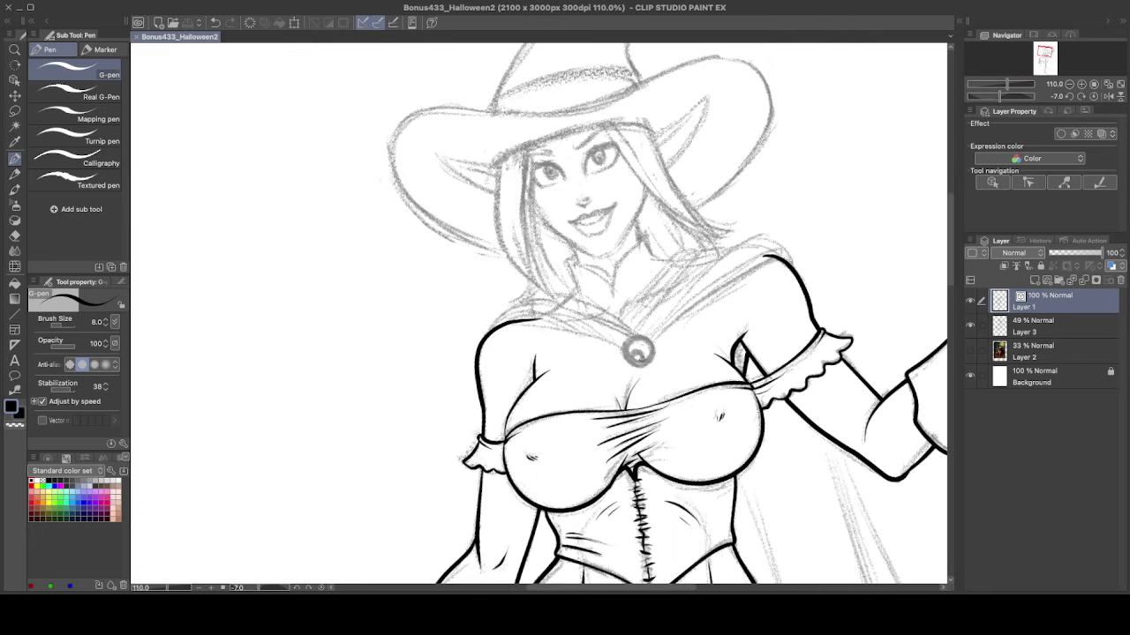
{"action": "left_click_drag", "start_coordinate": [569, 263], "coordinate": [580, 295]}
{"action": "left_click_drag", "start_coordinate": [642, 233], "coordinate": [615, 291]}
{"action": "left_click_drag", "start_coordinate": [631, 208], "coordinate": [643, 254]}
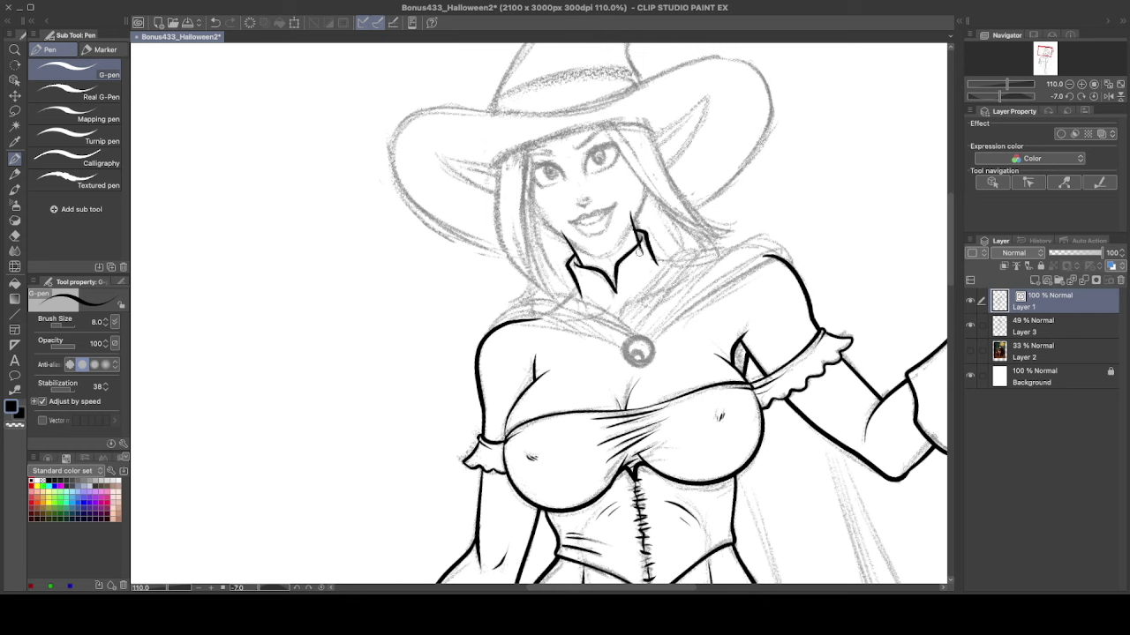
{"action": "key", "text": "ctrl+z"}
- Ink the cape's edge and folds from the raised-arm shoulder to the brooch
{"action": "mouse_move", "coordinate": [668, 266]}
{"action": "left_mouse_down"}
{"action": "mouse_move", "coordinate": [625, 337]}
{"action": "mouse_move", "coordinate": [699, 252]}
{"action": "left_mouse_up"}
{"action": "mouse_move", "coordinate": [699, 256]}
{"action": "left_mouse_down"}
{"action": "mouse_move", "coordinate": [637, 346]}
{"action": "mouse_move", "coordinate": [729, 249]}
{"action": "mouse_move", "coordinate": [639, 347]}
{"action": "mouse_move", "coordinate": [792, 265]}
{"action": "mouse_move", "coordinate": [643, 351]}
{"action": "left_mouse_up"}
{"action": "key", "text": "ctrl+z"}
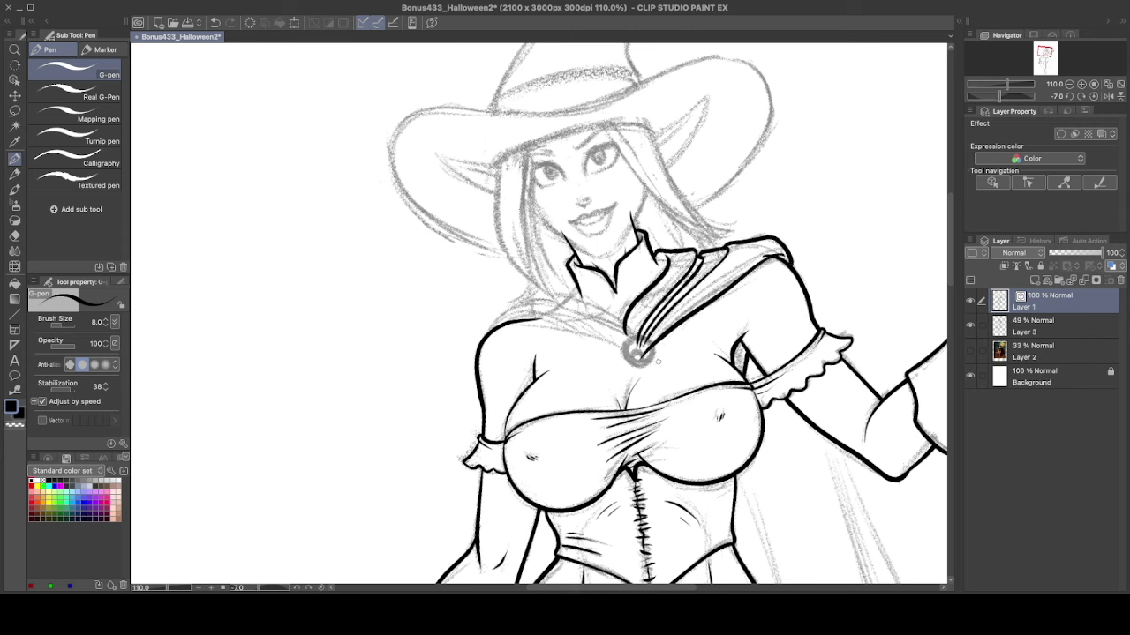
- Ink the cape's edge and folds from the bucket-arm shoulder to the brooch, and save the file
{"action": "mouse_move", "coordinate": [498, 325]}
{"action": "left_mouse_down"}
{"action": "mouse_move", "coordinate": [637, 353]}
{"action": "mouse_move", "coordinate": [623, 346]}
{"action": "left_mouse_up"}
{"action": "left_click_drag", "start_coordinate": [558, 304], "coordinate": [632, 349]}
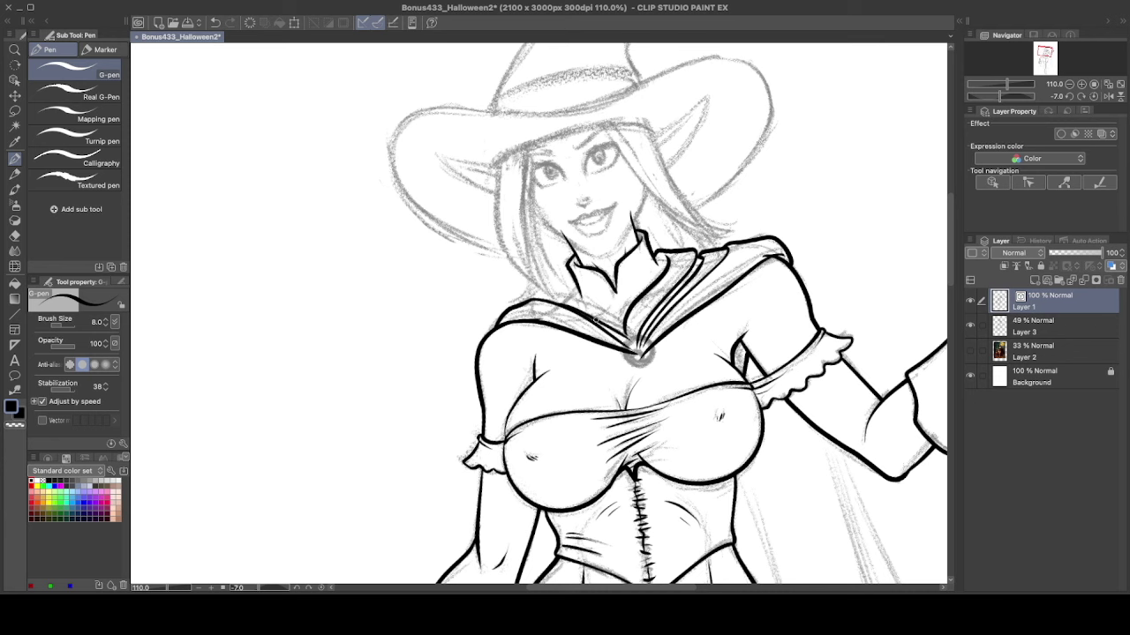
{"action": "left_click_drag", "start_coordinate": [520, 297], "coordinate": [565, 275]}
{"action": "left_click_drag", "start_coordinate": [565, 277], "coordinate": [632, 337]}
{"action": "key", "text": "ctrl+z"}
{"action": "left_click_drag", "start_coordinate": [670, 256], "coordinate": [628, 342]}
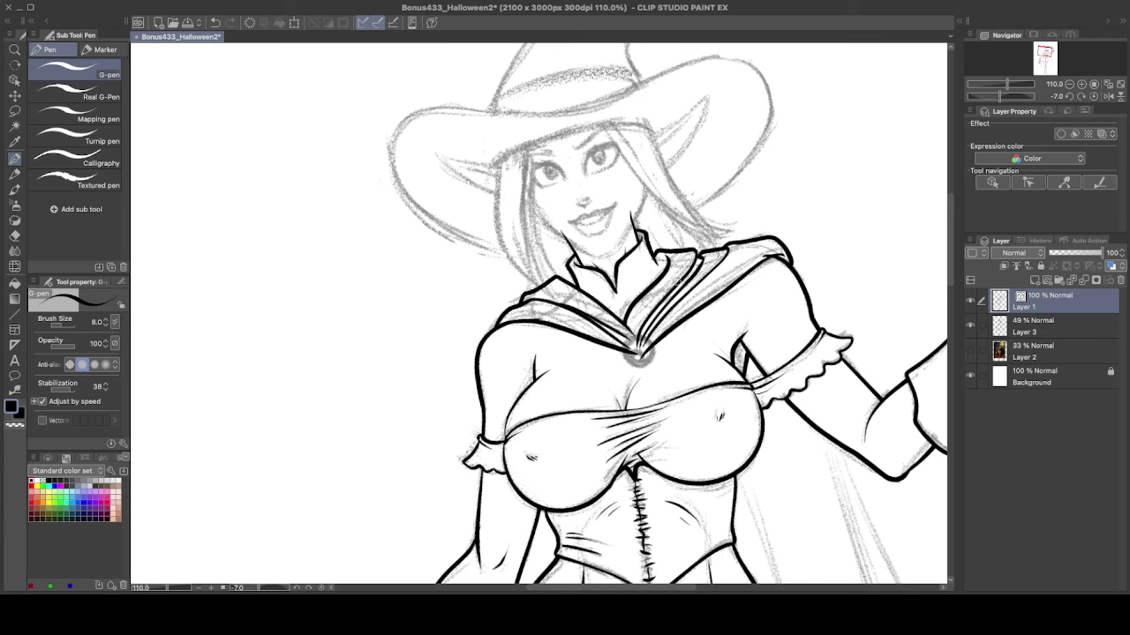
{"action": "key", "text": "ctrl+s"}
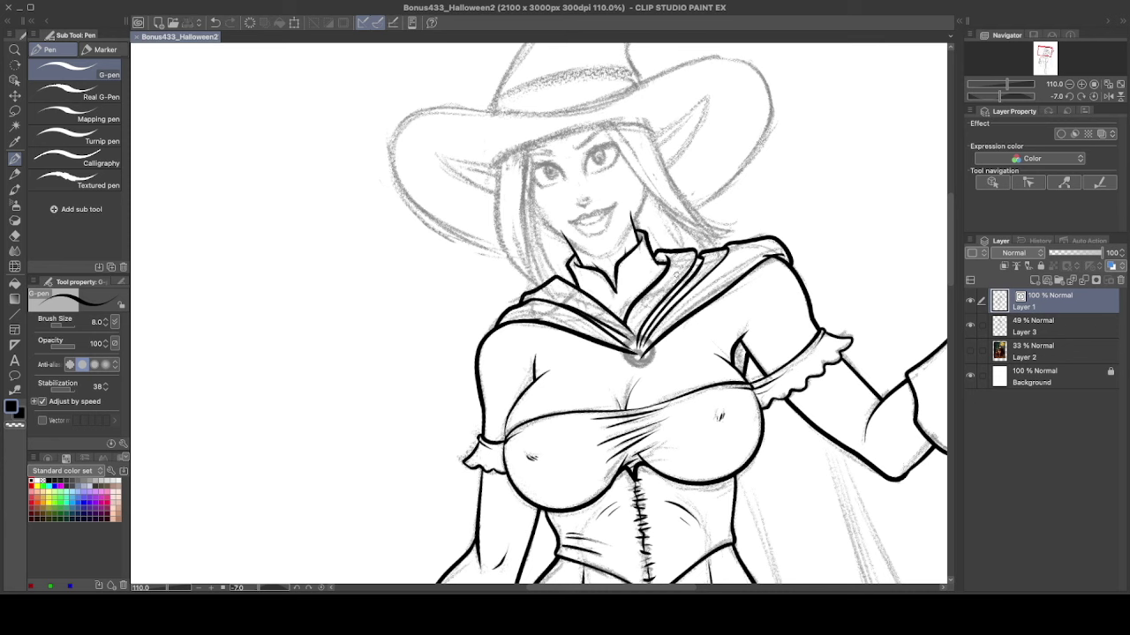
- Create a circular figure ruler around the cape's brooch and ink the outer rim along it with the G-pen
{"action": "left_click_drag", "start_coordinate": [766, 256], "coordinate": [774, 239]}
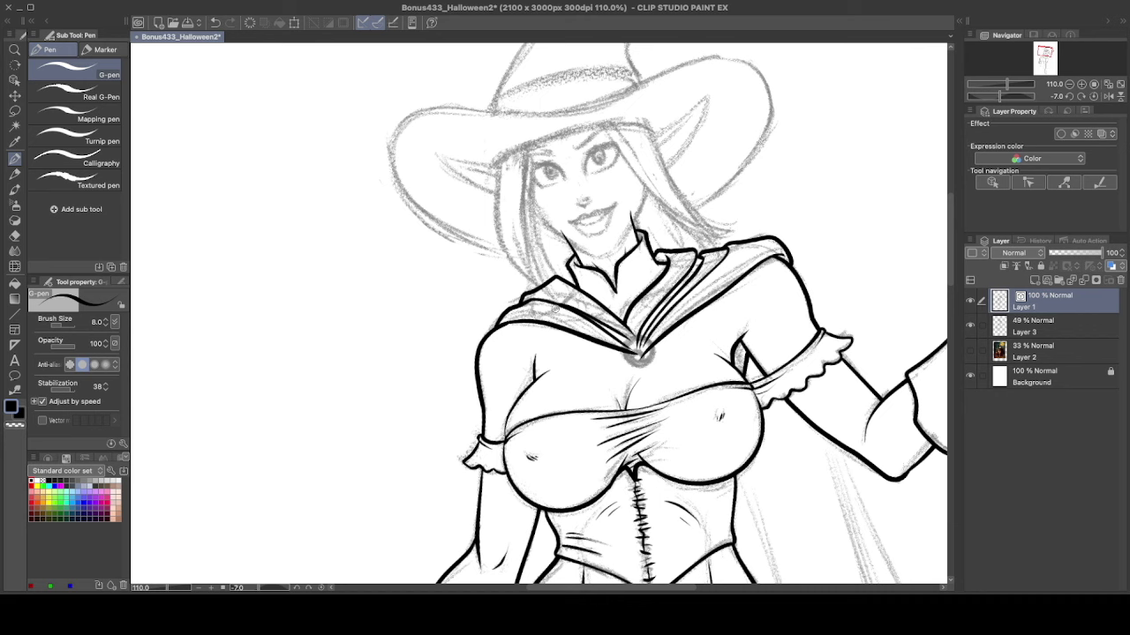
{"action": "mouse_move", "coordinate": [638, 356]}
{"action": "left_mouse_down"}
{"action": "mouse_move", "coordinate": [557, 316]}
{"action": "mouse_move", "coordinate": [569, 328]}
{"action": "mouse_move", "coordinate": [557, 333]}
{"action": "mouse_move", "coordinate": [569, 300]}
{"action": "left_mouse_up"}
{"action": "key", "text": "u"}
{"action": "key", "text": "p"}
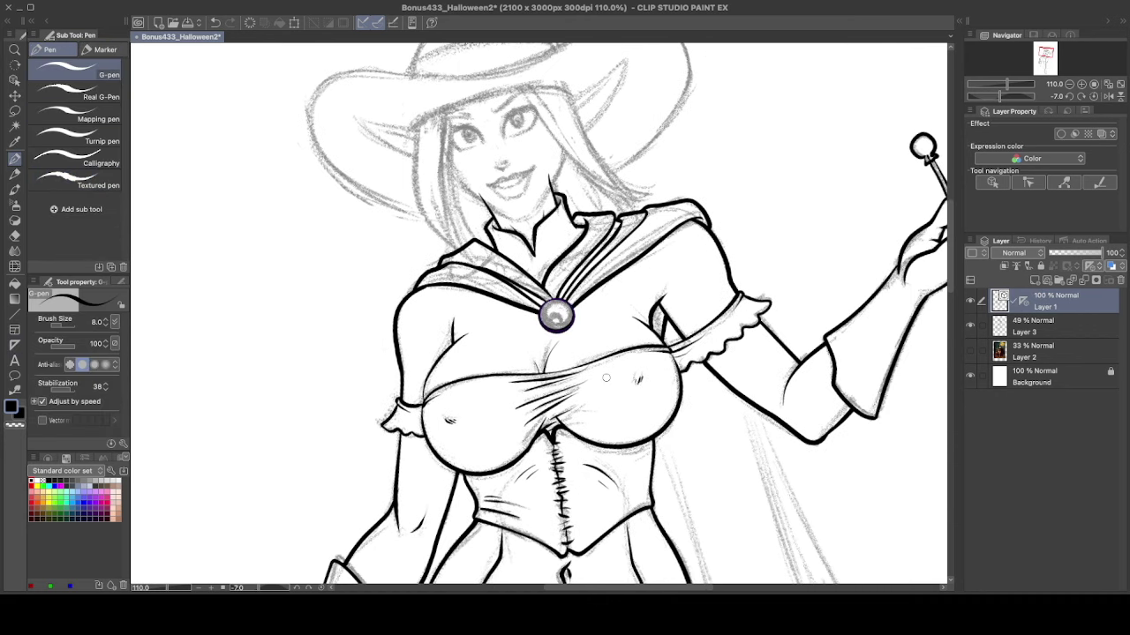
{"action": "scroll", "coordinate": [605, 377], "scroll_direction": "up", "scroll_amount": 4}
- Add a smaller circular ruler inside the brooch, fit it to the sketch, and ink the inner ring and gem detail
{"action": "key", "text": "u"}
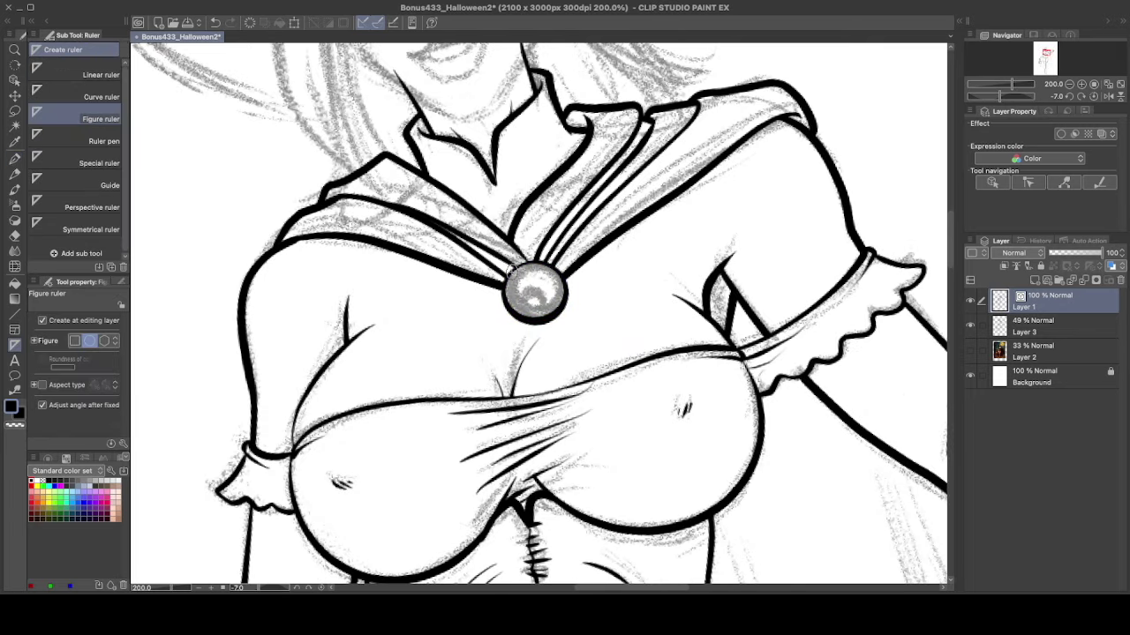
{"action": "key", "text": "o"}
{"action": "left_click", "coordinate": [535, 294]}
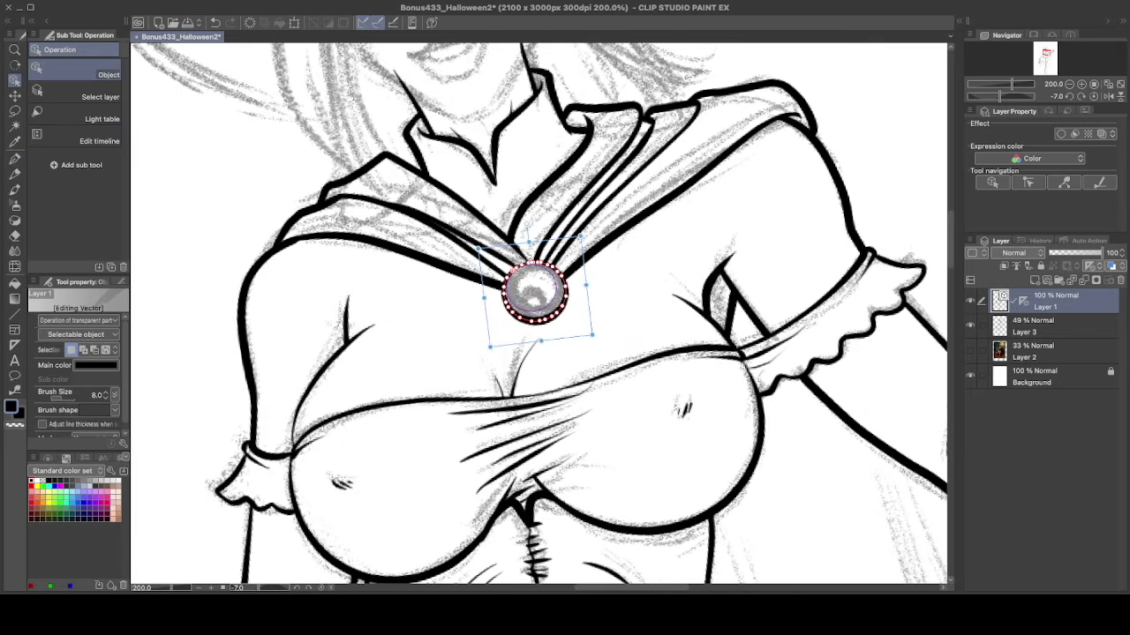
{"action": "scroll", "coordinate": [535, 294], "scroll_direction": "up", "scroll_amount": 3}
{"action": "key", "text": "p"}
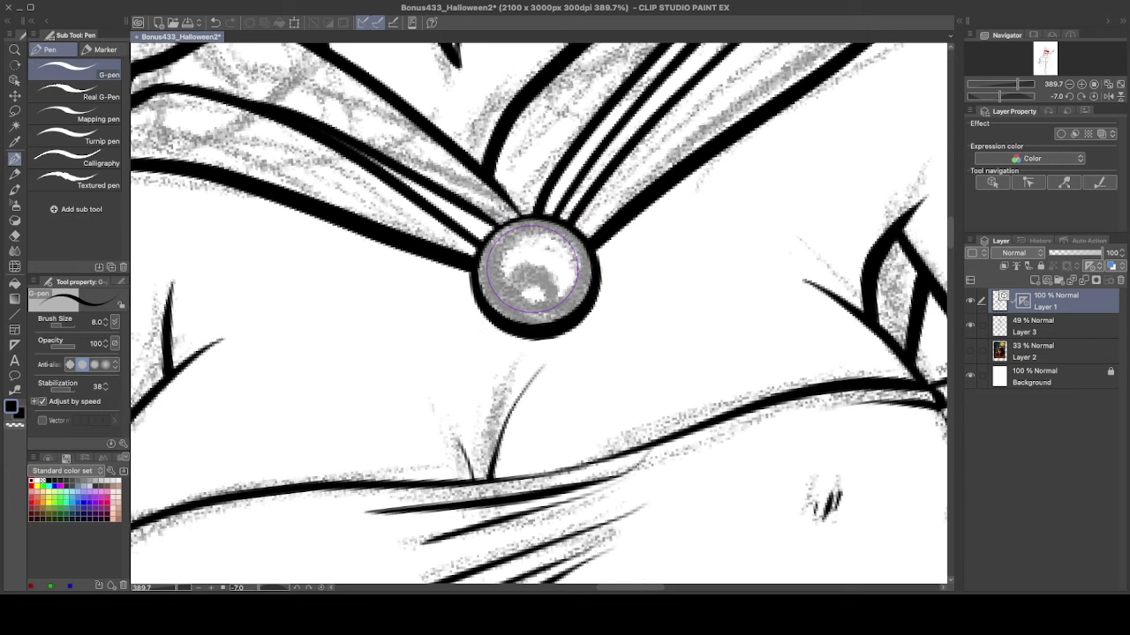
{"action": "mouse_move", "coordinate": [533, 228]}
{"action": "left_mouse_down"}
{"action": "mouse_move", "coordinate": [491, 291]}
{"action": "mouse_move", "coordinate": [573, 247]}
{"action": "left_mouse_up"}
{"action": "mouse_move", "coordinate": [503, 287]}
{"action": "left_mouse_down"}
{"action": "mouse_move", "coordinate": [532, 267]}
{"action": "mouse_move", "coordinate": [545, 304]}
{"action": "mouse_move", "coordinate": [511, 306]}
{"action": "mouse_move", "coordinate": [554, 281]}
{"action": "mouse_move", "coordinate": [525, 300]}
{"action": "left_mouse_up"}
- Ink both long pointed ears with their inner detail lines, rotating the canvas to suit the strokes
{"action": "scroll", "coordinate": [525, 300], "scroll_direction": "down", "scroll_amount": 6}
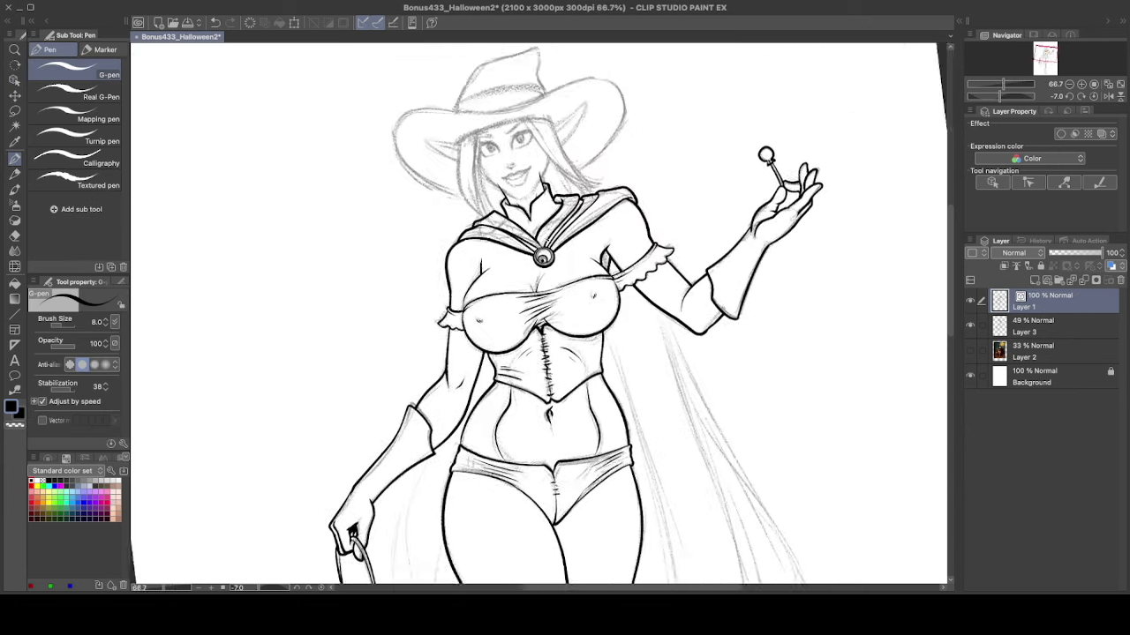
{"action": "scroll", "coordinate": [536, 259], "scroll_direction": "up", "scroll_amount": 2}
{"action": "mouse_move", "coordinate": [535, 260]}
{"action": "left_mouse_down"}
{"action": "mouse_move", "coordinate": [565, 211]}
{"action": "mouse_move", "coordinate": [590, 120]}
{"action": "left_mouse_up"}
{"action": "mouse_move", "coordinate": [590, 120]}
{"action": "left_mouse_down"}
{"action": "mouse_move", "coordinate": [573, 214]}
{"action": "mouse_move", "coordinate": [609, 210]}
{"action": "mouse_move", "coordinate": [571, 215]}
{"action": "left_mouse_up"}
{"action": "key", "text": "ctrl+z"}
{"action": "key", "text": "ctrl+z"}
{"action": "left_click_drag", "start_coordinate": [591, 121], "coordinate": [608, 207]}
{"action": "left_click_drag", "start_coordinate": [590, 152], "coordinate": [589, 216]}
{"action": "mouse_move", "coordinate": [590, 217]}
{"action": "left_mouse_down"}
{"action": "mouse_move", "coordinate": [565, 265]}
{"action": "mouse_move", "coordinate": [520, 296]}
{"action": "left_mouse_up"}
{"action": "mouse_move", "coordinate": [624, 133]}
{"action": "left_mouse_down"}
{"action": "mouse_move", "coordinate": [574, 219]}
{"action": "mouse_move", "coordinate": [602, 252]}
{"action": "left_mouse_up"}
{"action": "left_click_drag", "start_coordinate": [598, 197], "coordinate": [590, 228]}
{"action": "left_click_drag", "start_coordinate": [616, 162], "coordinate": [593, 210]}
- Ink the side of the face, the chin and the jawline
{"action": "mouse_move", "coordinate": [606, 194]}
{"action": "left_mouse_down"}
{"action": "mouse_move", "coordinate": [595, 221]}
{"action": "mouse_move", "coordinate": [507, 215]}
{"action": "mouse_move", "coordinate": [563, 333]}
{"action": "left_mouse_up"}
{"action": "left_click_drag", "start_coordinate": [556, 319], "coordinate": [593, 352]}
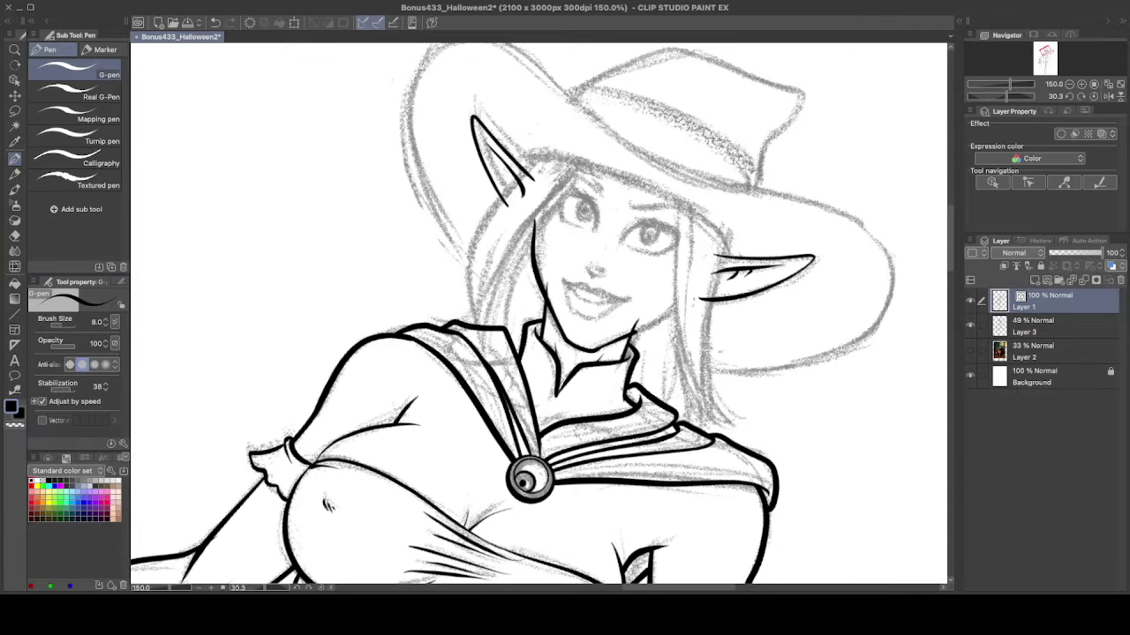
{"action": "left_click_drag", "start_coordinate": [684, 290], "coordinate": [636, 327]}
- Ink the long hair locks sweeping from the forehead down the bucket-arm side of the face
{"action": "left_click_drag", "start_coordinate": [530, 224], "coordinate": [490, 353]}
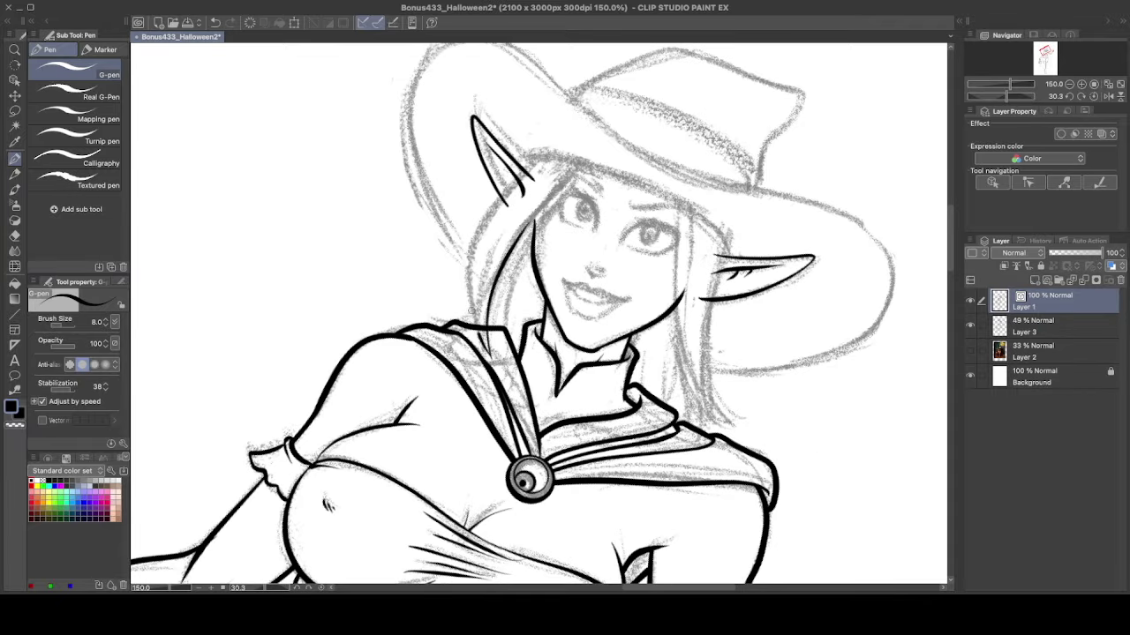
{"action": "left_click_drag", "start_coordinate": [578, 135], "coordinate": [481, 333]}
{"action": "left_click_drag", "start_coordinate": [540, 217], "coordinate": [496, 328]}
{"action": "left_click_drag", "start_coordinate": [627, 145], "coordinate": [538, 248]}
{"action": "key", "text": "ctrl+z"}
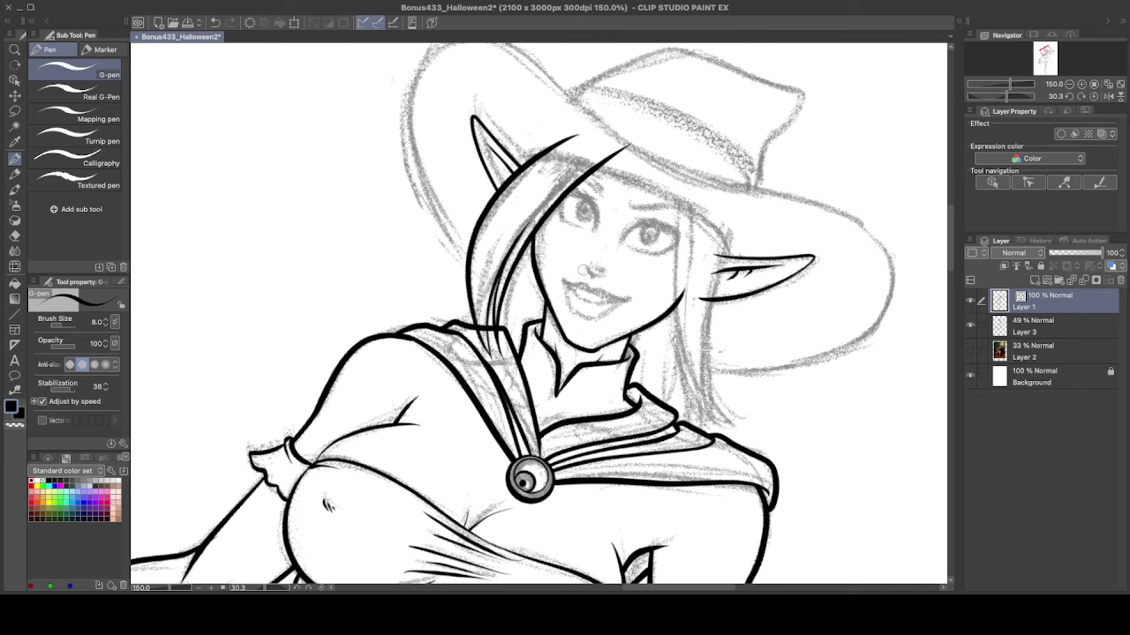
- Ink the hair locks on the raised-arm side of the face and the thin strands behind the neck and collar
{"action": "mouse_move", "coordinate": [677, 190]}
{"action": "left_mouse_down"}
{"action": "mouse_move", "coordinate": [675, 267]}
{"action": "mouse_move", "coordinate": [742, 425]}
{"action": "mouse_move", "coordinate": [716, 212]}
{"action": "left_mouse_up"}
{"action": "left_click_drag", "start_coordinate": [647, 327], "coordinate": [662, 397]}
{"action": "left_click_drag", "start_coordinate": [694, 398], "coordinate": [715, 434]}
{"action": "left_click_drag", "start_coordinate": [674, 343], "coordinate": [673, 413]}
{"action": "left_click_drag", "start_coordinate": [522, 348], "coordinate": [535, 280]}
{"action": "key", "text": "o"}
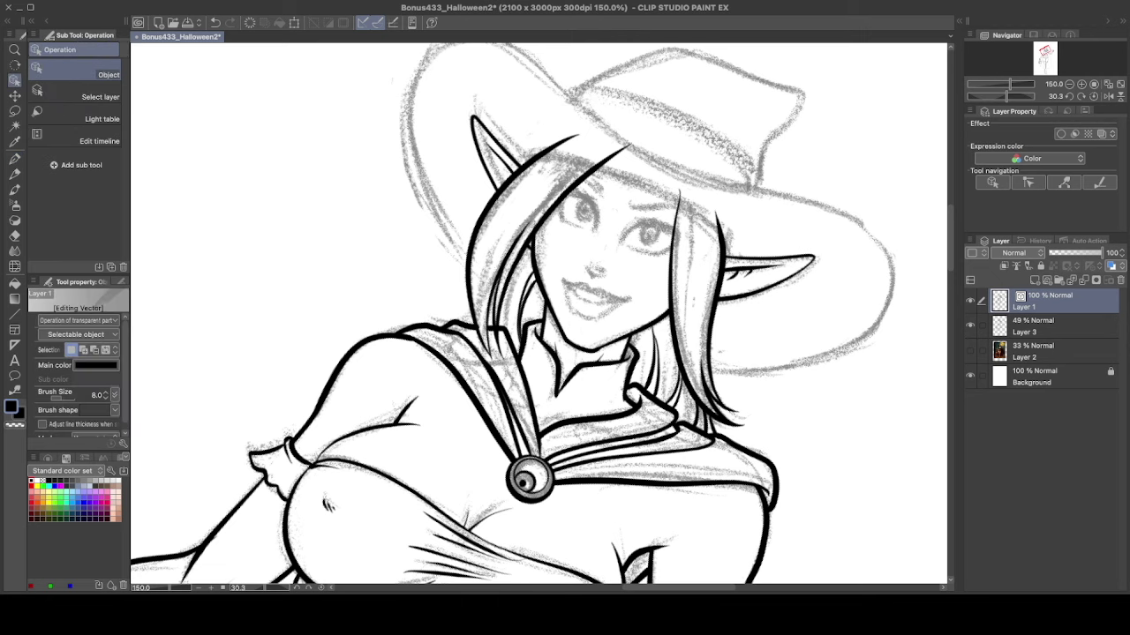
{"action": "scroll", "coordinate": [469, 389], "scroll_direction": "up", "scroll_amount": 3}
{"action": "left_click", "coordinate": [442, 289]}
{"action": "key", "text": "p"}
- Ink the hat's front edge across the forehead and hair, redoing the stroke until it fits, and save the file
{"action": "scroll", "coordinate": [539, 314], "scroll_direction": "down", "scroll_amount": 5}
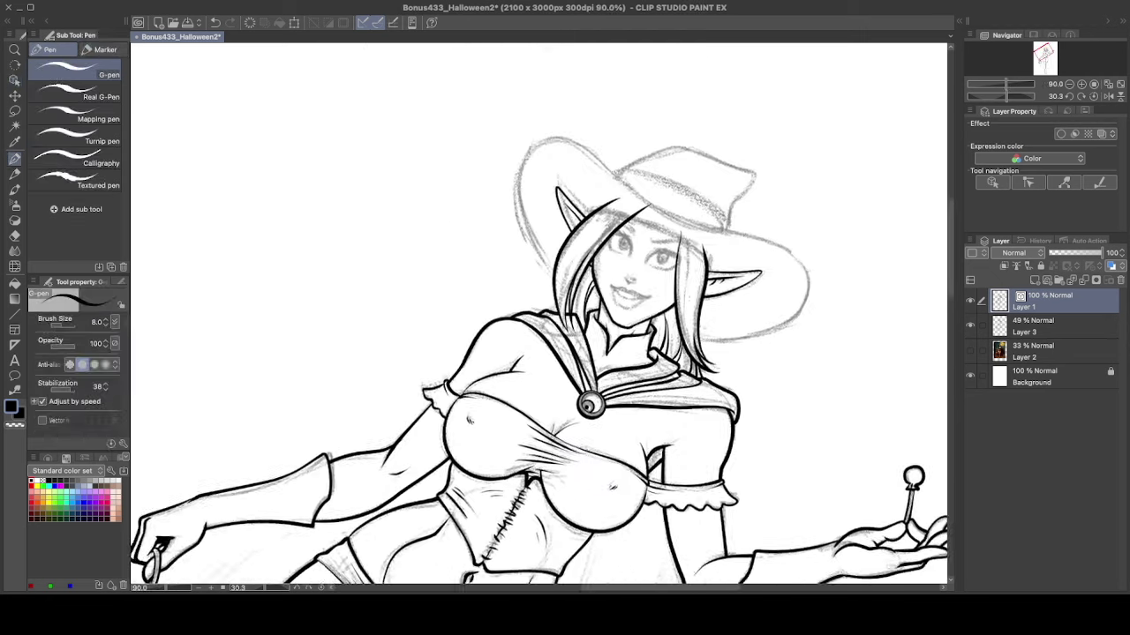
{"action": "left_click_drag", "start_coordinate": [522, 218], "coordinate": [443, 294]}
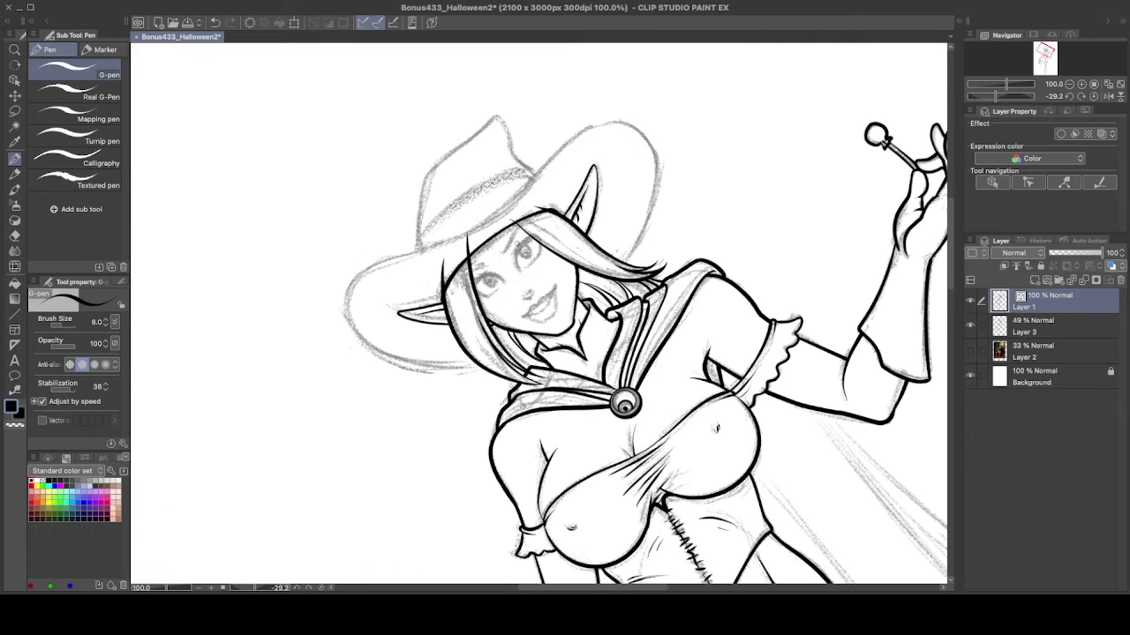
{"action": "key", "text": "ctrl+z"}
{"action": "left_click_drag", "start_coordinate": [522, 218], "coordinate": [444, 294]}
{"action": "key", "text": "ctrl+z"}
{"action": "left_click_drag", "start_coordinate": [522, 215], "coordinate": [444, 294]}
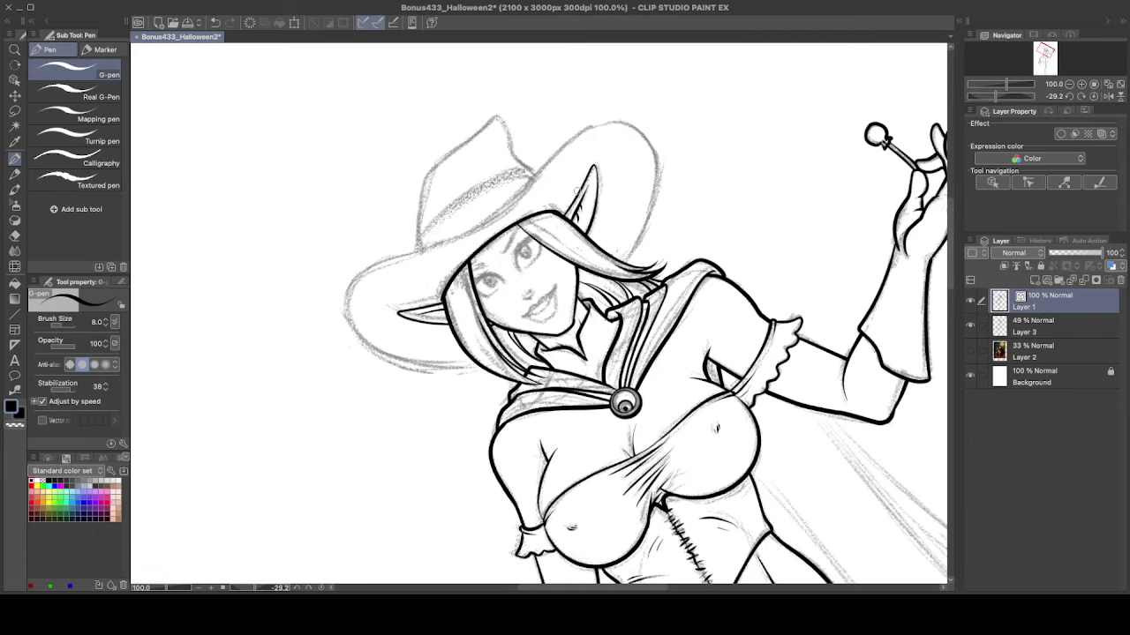
{"action": "key", "text": "ctrl+s"}
- Create a curve ruler following the sketched outline of the wide hat brim
{"action": "scroll", "coordinate": [638, 325], "scroll_direction": "down", "scroll_amount": 2}
{"action": "key", "text": "u"}
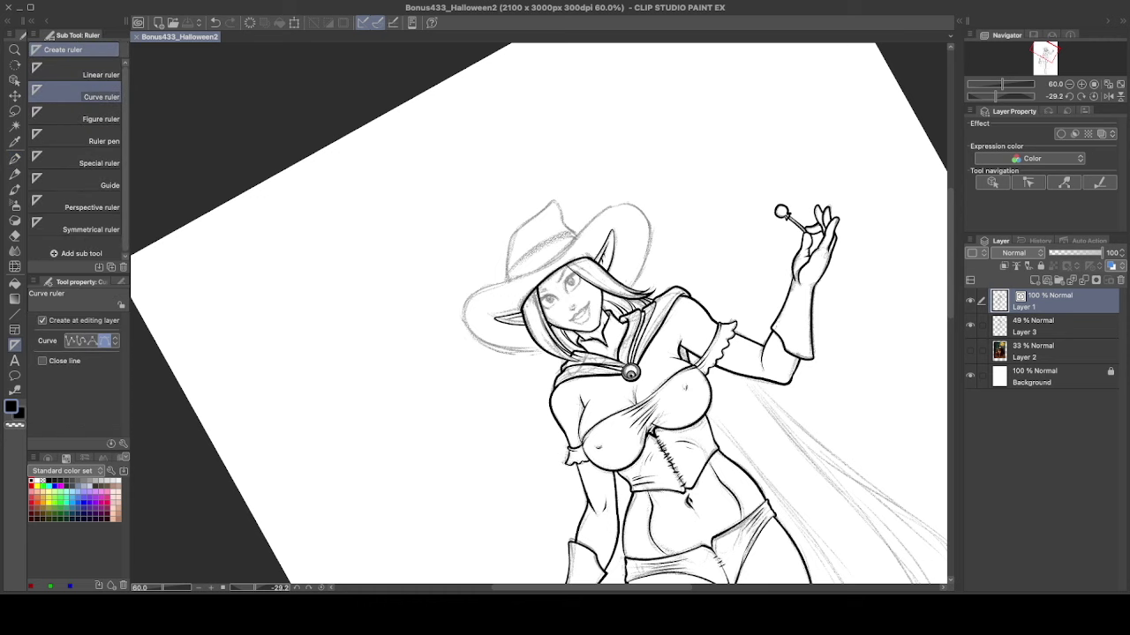
{"action": "left_click", "coordinate": [541, 354]}
{"action": "left_click", "coordinate": [502, 279]}
{"action": "left_click", "coordinate": [530, 275]}
{"action": "left_click", "coordinate": [574, 250]}
{"action": "left_click", "coordinate": [622, 203]}
{"action": "double_click", "coordinate": [661, 257]}
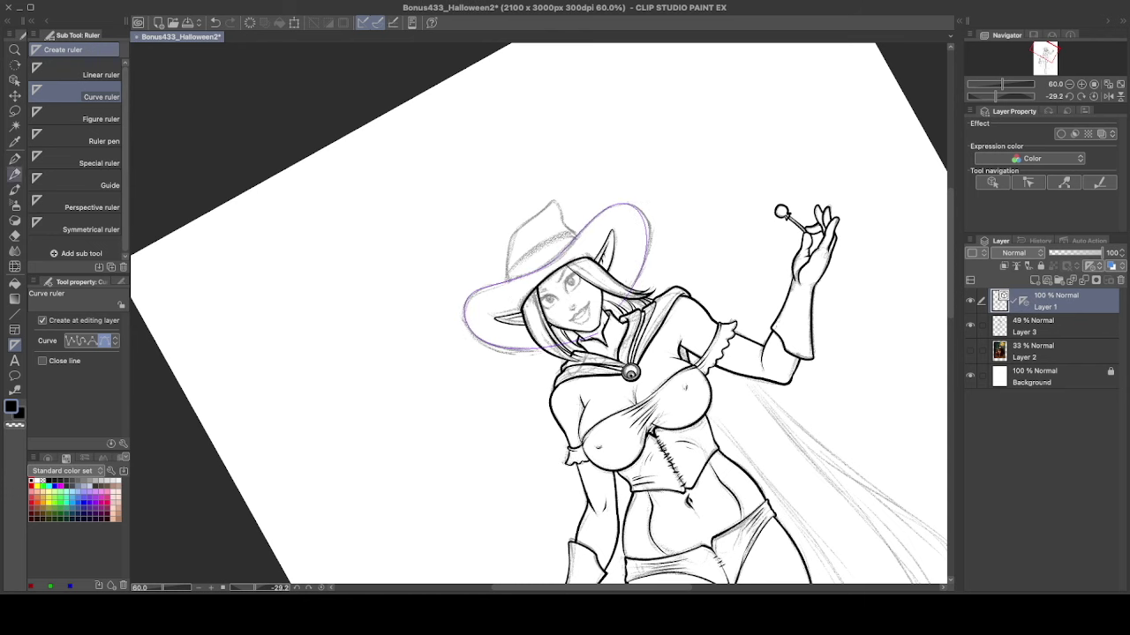
- Ink the hat brim along the curve ruler with the G-pen
{"action": "key", "text": "p"}
{"action": "left_click_drag", "start_coordinate": [584, 249], "coordinate": [634, 291]}
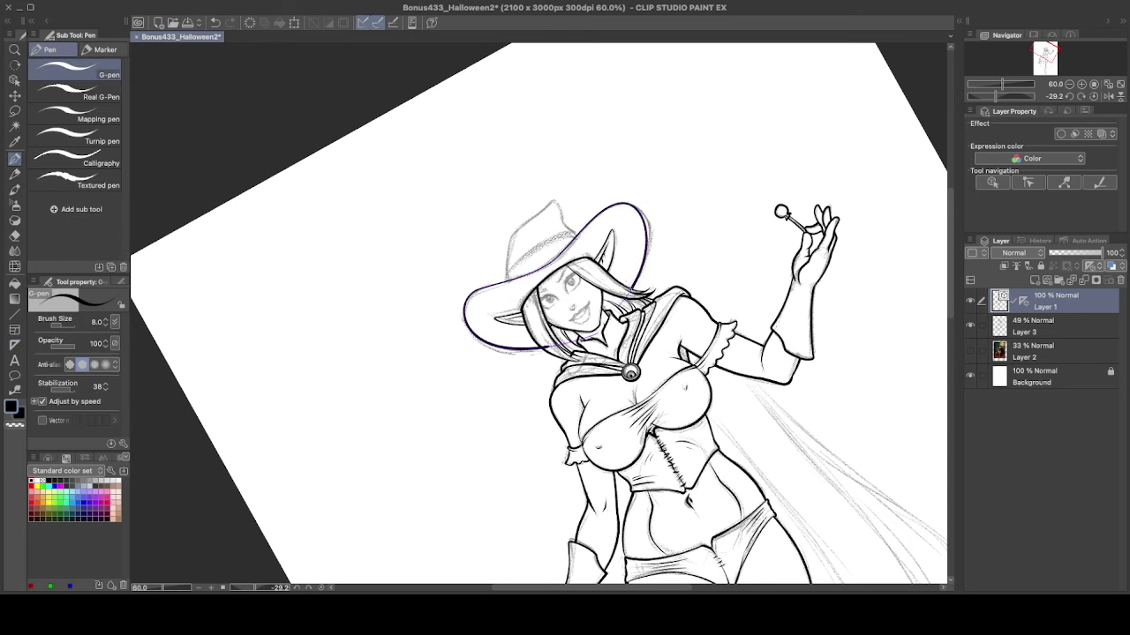
{"action": "scroll", "coordinate": [523, 304], "scroll_direction": "up", "scroll_amount": 5}
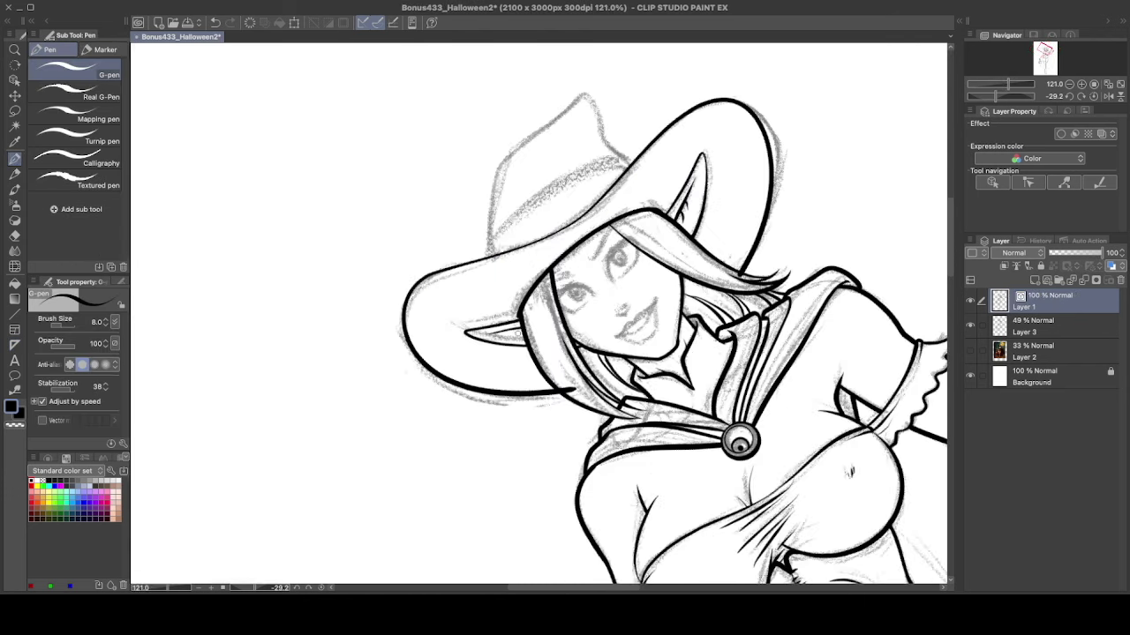
- Ink the hat's pointed crown and the curved edge of its band
{"action": "mouse_move", "coordinate": [499, 269]}
{"action": "left_mouse_down"}
{"action": "mouse_move", "coordinate": [573, 94]}
{"action": "mouse_move", "coordinate": [640, 176]}
{"action": "left_mouse_up"}
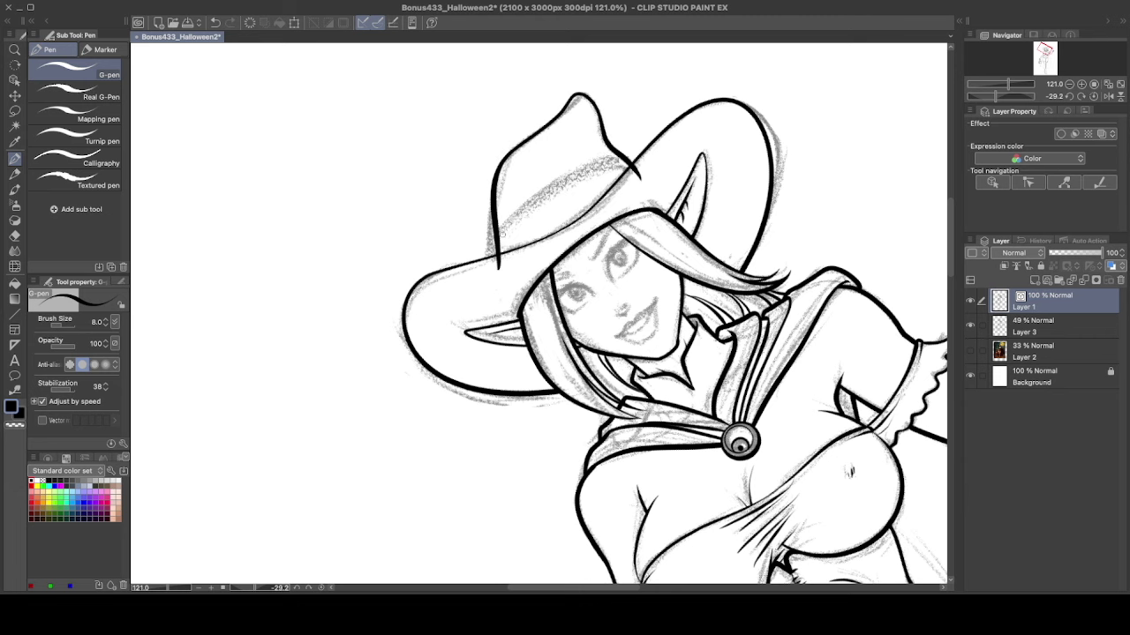
{"action": "left_click_drag", "start_coordinate": [497, 238], "coordinate": [623, 157]}
{"action": "key", "text": "ctrl+z"}
{"action": "left_click_drag", "start_coordinate": [517, 208], "coordinate": [625, 159]}
{"action": "key", "text": "ctrl+z"}
{"action": "scroll", "coordinate": [565, 291], "scroll_direction": "down", "scroll_amount": 6}
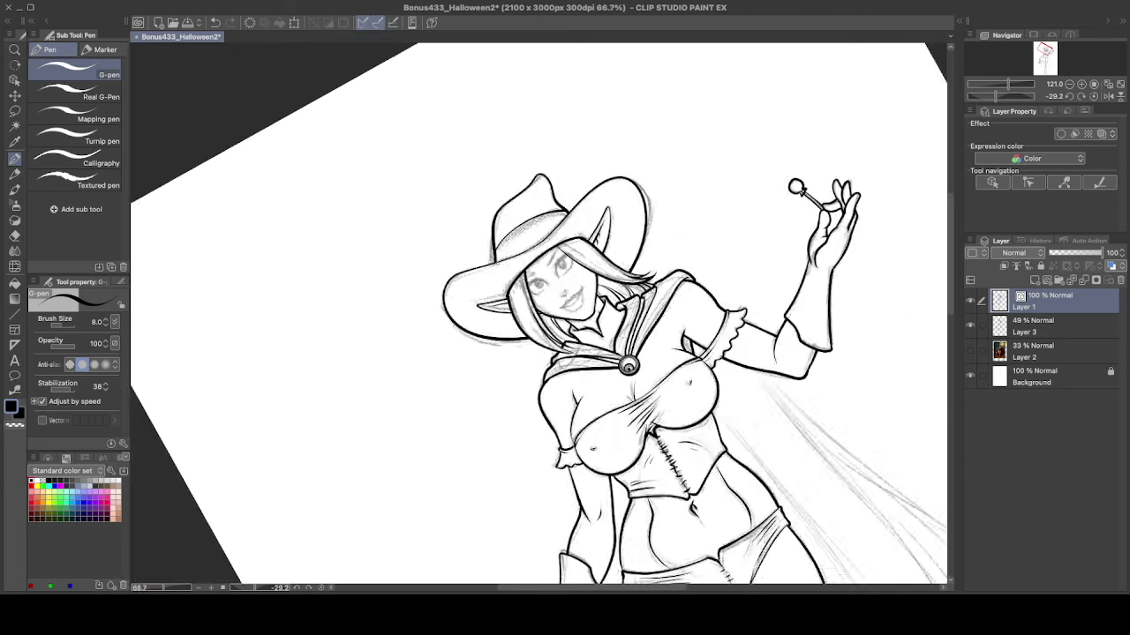
- Ink the witch's eye outlines, eyebrows, nose and lips over the sketch, redoing strokes that do not fit
{"action": "scroll", "coordinate": [508, 276], "scroll_direction": "up", "scroll_amount": 5}
{"action": "scroll", "coordinate": [509, 275], "scroll_direction": "up", "scroll_amount": 2}
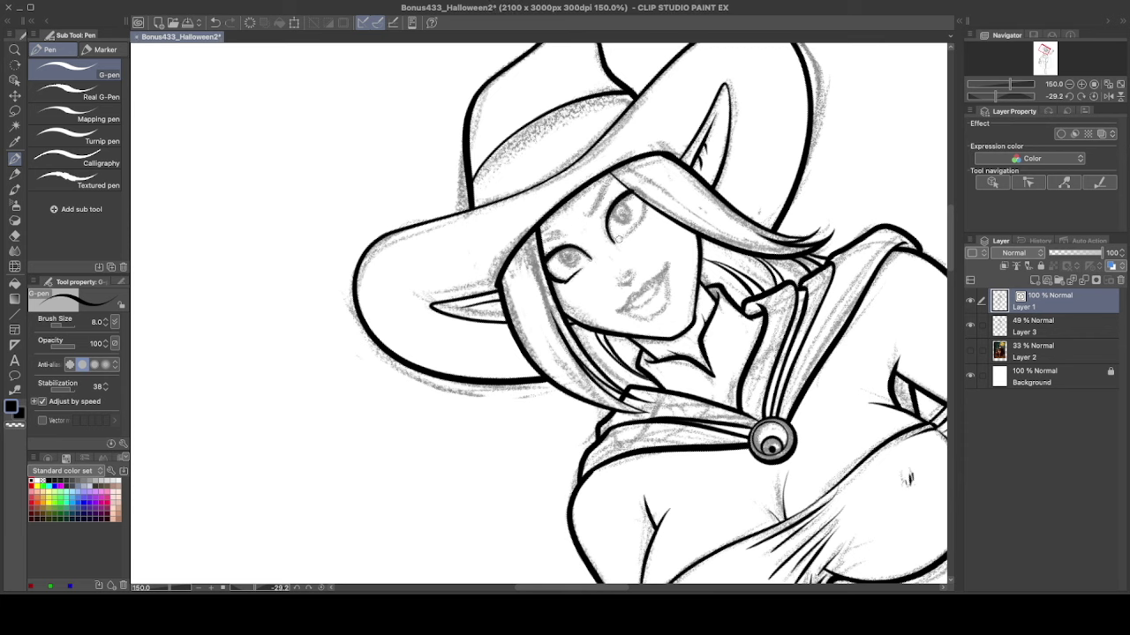
{"action": "left_click_drag", "start_coordinate": [618, 180], "coordinate": [644, 192]}
{"action": "left_click_drag", "start_coordinate": [583, 216], "coordinate": [609, 180]}
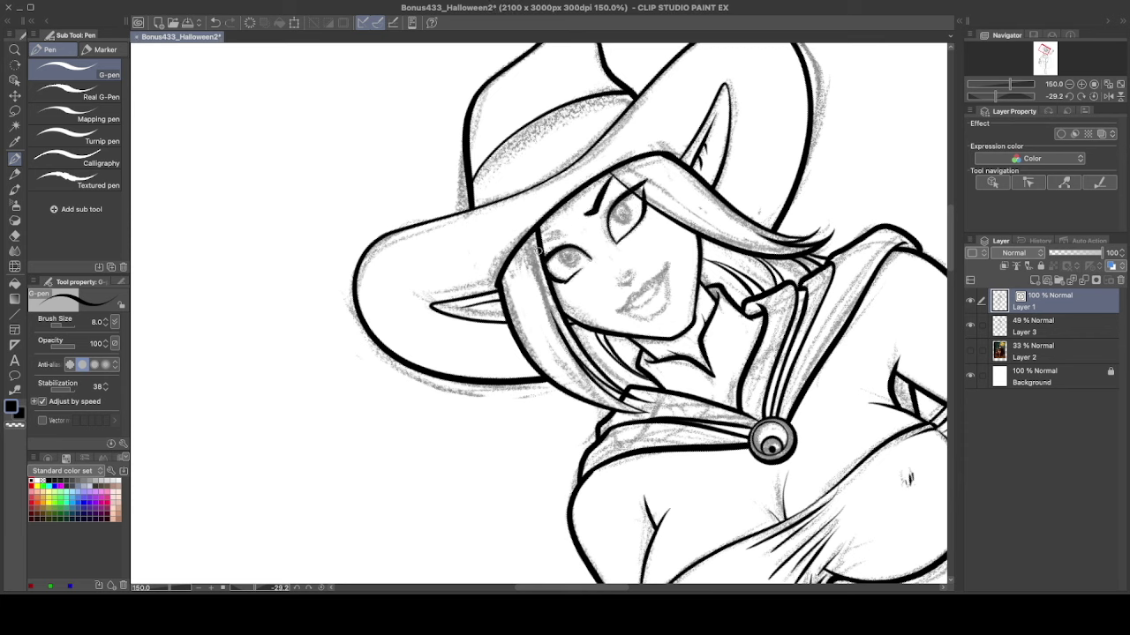
{"action": "left_click_drag", "start_coordinate": [534, 250], "coordinate": [565, 233]}
{"action": "key", "text": "ctrl+z"}
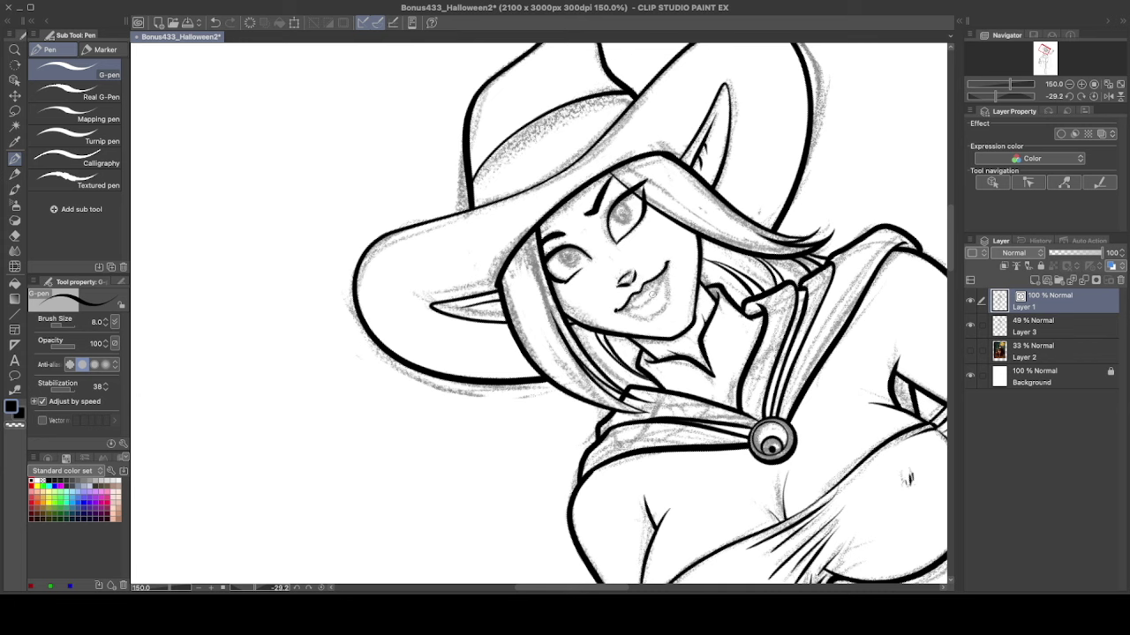
{"action": "left_click_drag", "start_coordinate": [623, 314], "coordinate": [662, 306]}
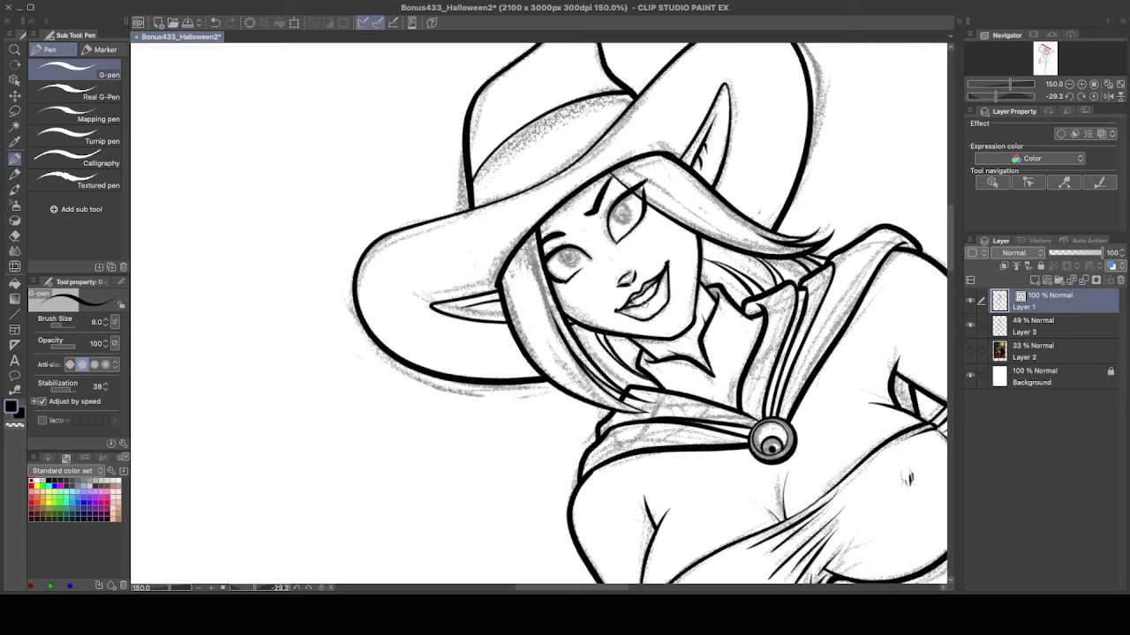
{"action": "key", "text": "ctrl+z"}
{"action": "mouse_move", "coordinate": [616, 314]}
{"action": "left_mouse_down"}
{"action": "mouse_move", "coordinate": [650, 300]}
{"action": "mouse_move", "coordinate": [509, 283]}
{"action": "left_mouse_up"}
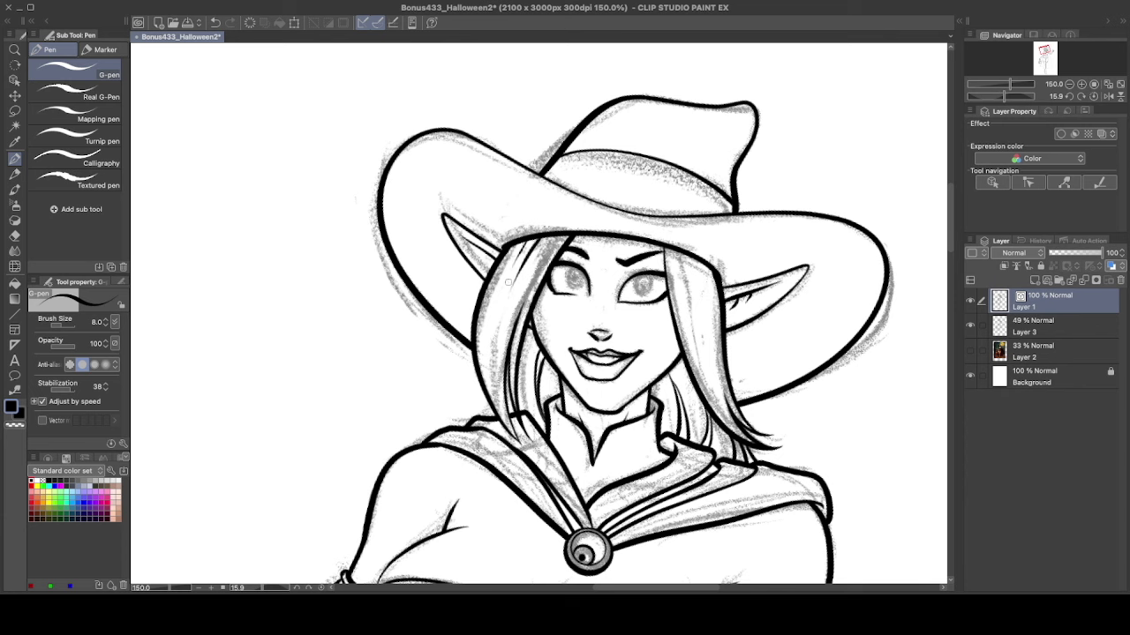
- Ink the face details with irises and pupils, add fine strand lines in the hair, and save the file
{"action": "mouse_move", "coordinate": [676, 252]}
{"action": "left_mouse_down"}
{"action": "mouse_move", "coordinate": [686, 305]}
{"action": "mouse_move", "coordinate": [690, 291]}
{"action": "left_mouse_up"}
{"action": "left_click_drag", "start_coordinate": [661, 247], "coordinate": [666, 271]}
{"action": "key", "text": "ctrl+plus"}
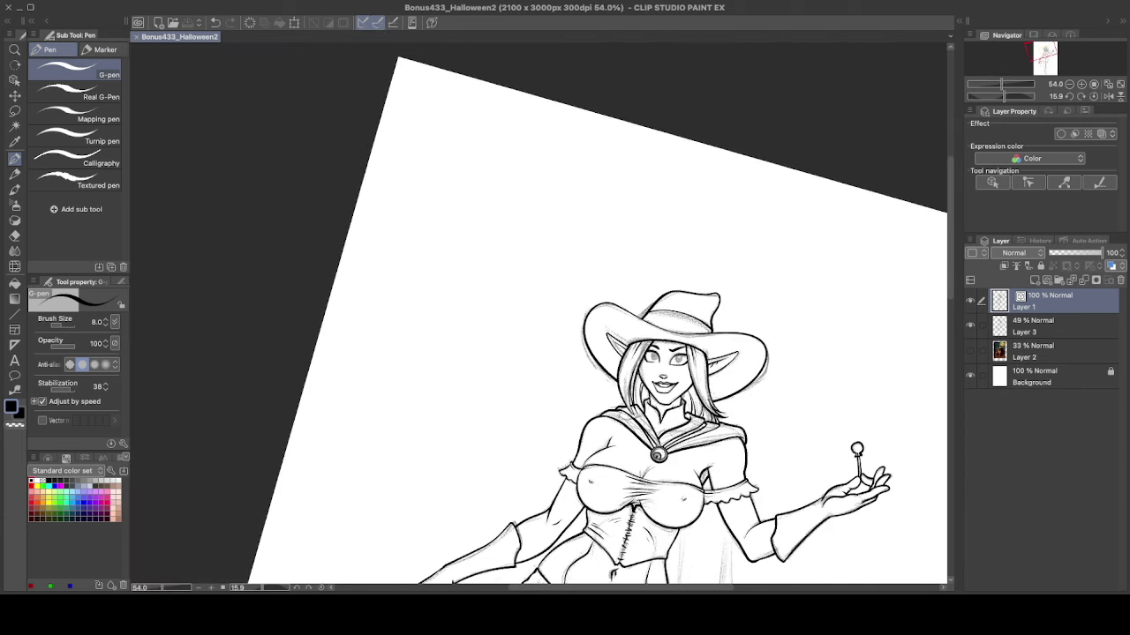
{"action": "left_click_drag", "start_coordinate": [521, 325], "coordinate": [540, 316]}
{"action": "mouse_move", "coordinate": [616, 336]}
{"action": "left_mouse_down"}
{"action": "mouse_move", "coordinate": [632, 321]}
{"action": "mouse_move", "coordinate": [553, 351]}
{"action": "left_mouse_up"}
{"action": "key", "text": "ctrl+z"}
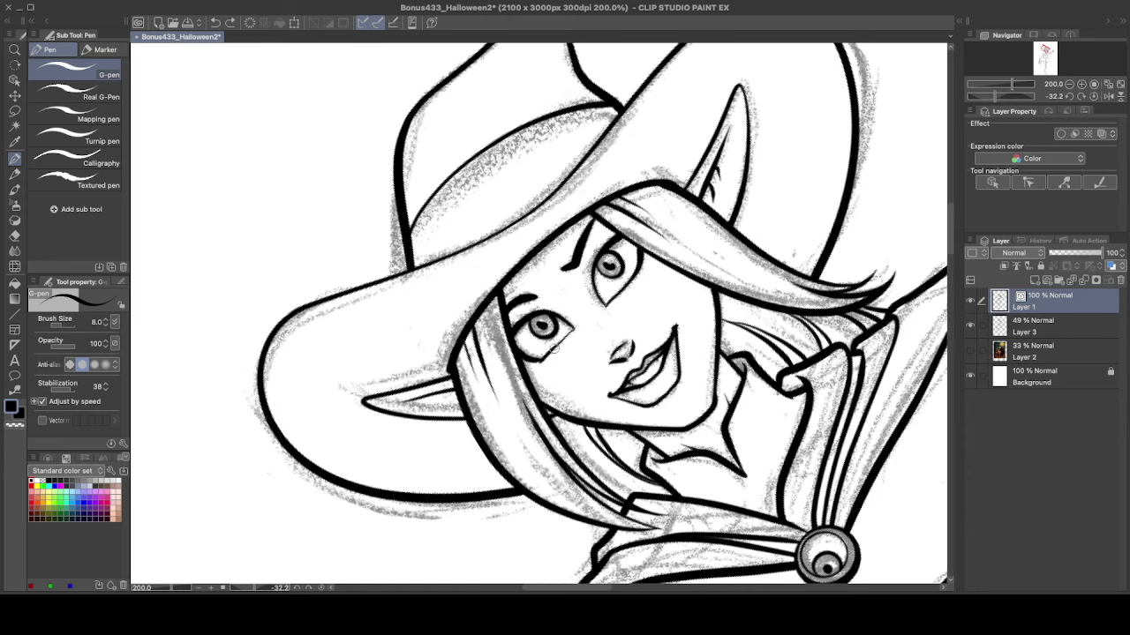
{"action": "key", "text": "ctrl+plus"}
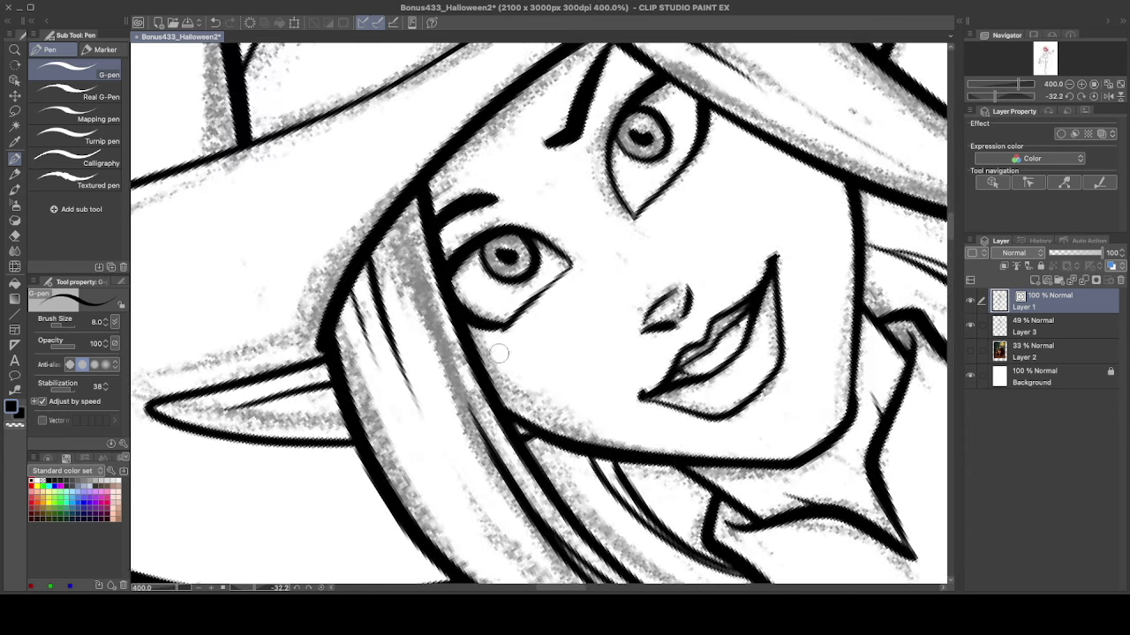
{"action": "key", "text": "ctrl+minus"}
{"action": "key", "text": "ctrl+minus"}
{"action": "key", "text": "ctrl+minus"}
{"action": "key", "text": "ctrl+s"}
{"action": "key", "text": "ctrl+minus"}
{"action": "key", "text": "ctrl+minus"}
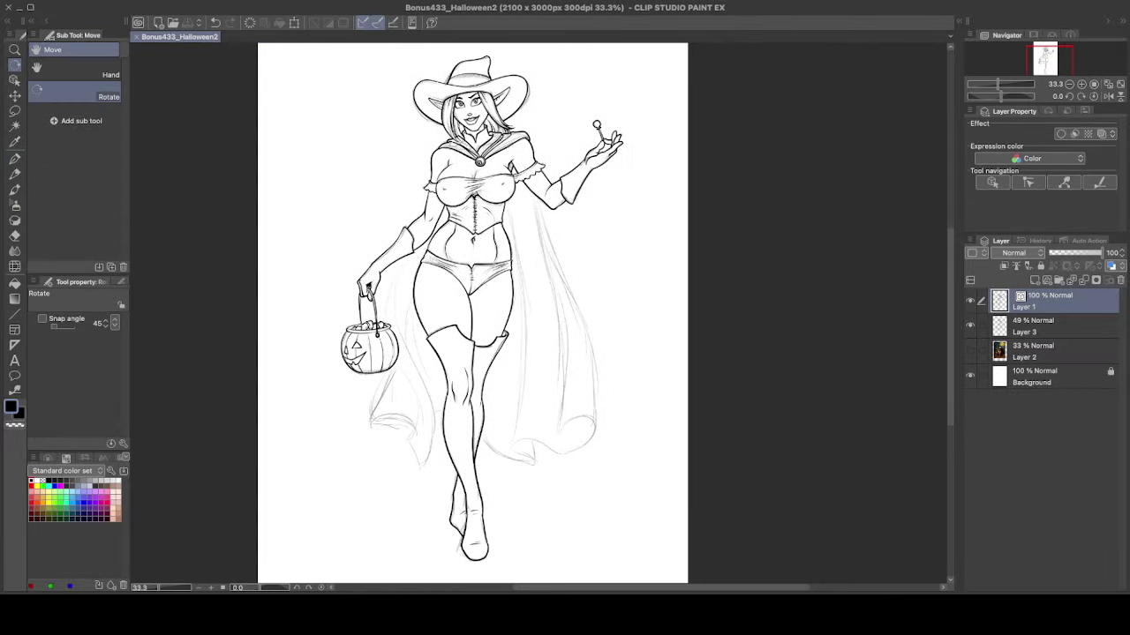
- Ink the cape's outer edges and hem on both sides of the figure, redoing strokes around the bucket side
{"action": "left_click_drag", "start_coordinate": [531, 178], "coordinate": [561, 413]}
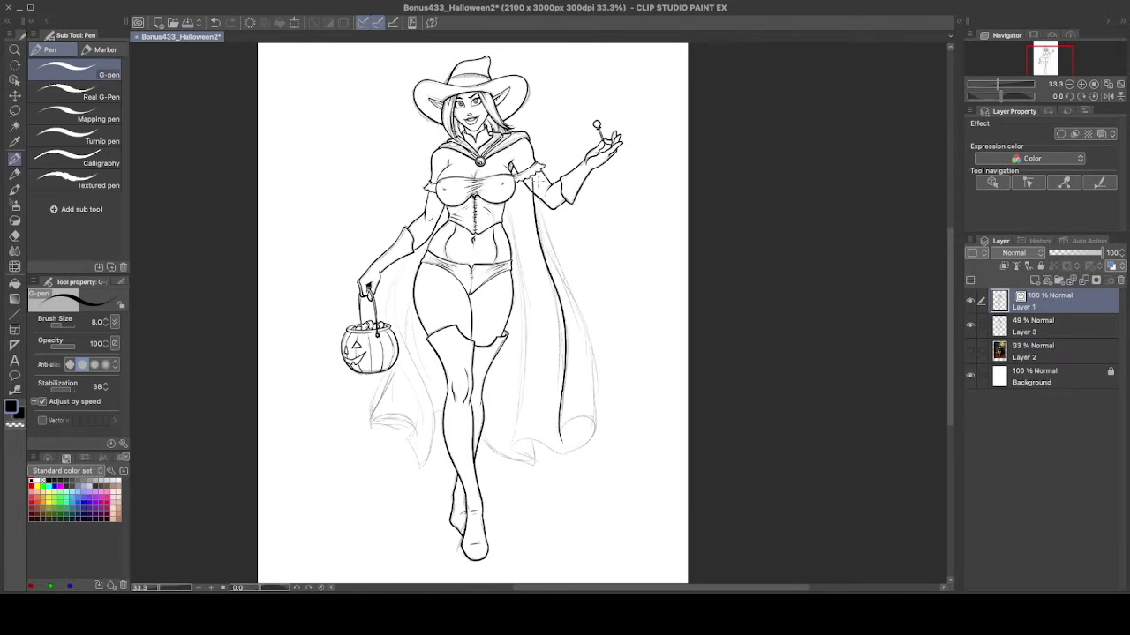
{"action": "mouse_move", "coordinate": [537, 181]}
{"action": "left_mouse_down"}
{"action": "mouse_move", "coordinate": [575, 450]}
{"action": "mouse_move", "coordinate": [532, 465]}
{"action": "mouse_move", "coordinate": [477, 411]}
{"action": "left_mouse_up"}
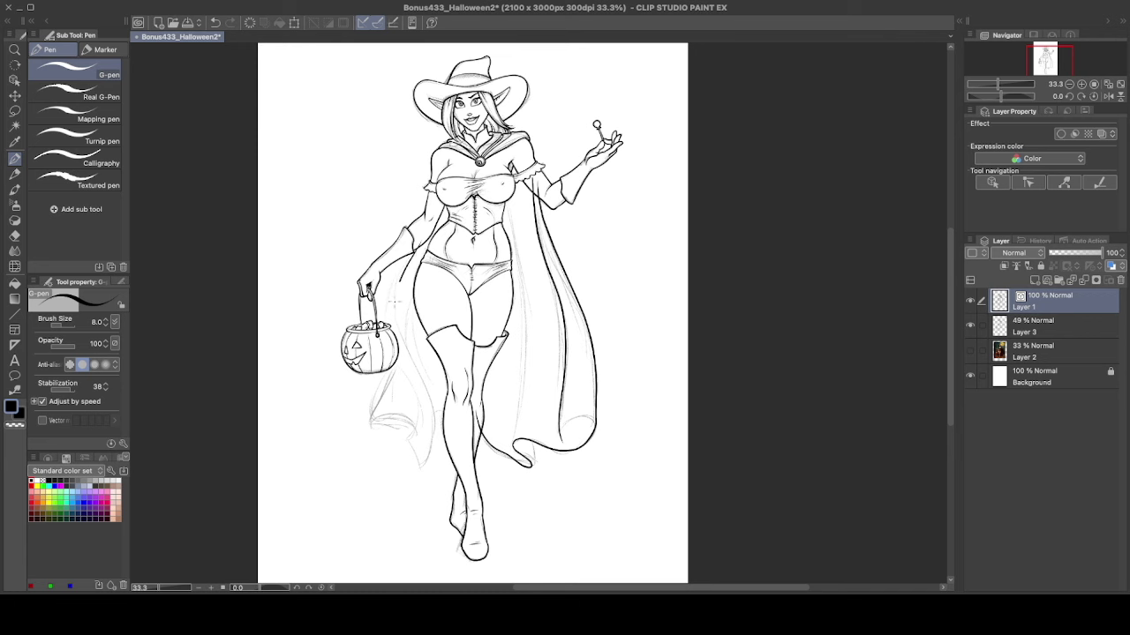
{"action": "left_click_drag", "start_coordinate": [417, 280], "coordinate": [422, 487]}
{"action": "mouse_move", "coordinate": [422, 442]}
{"action": "left_mouse_down"}
{"action": "mouse_move", "coordinate": [408, 487]}
{"action": "mouse_move", "coordinate": [415, 352]}
{"action": "left_mouse_up"}
{"action": "key", "text": "ctrl+z"}
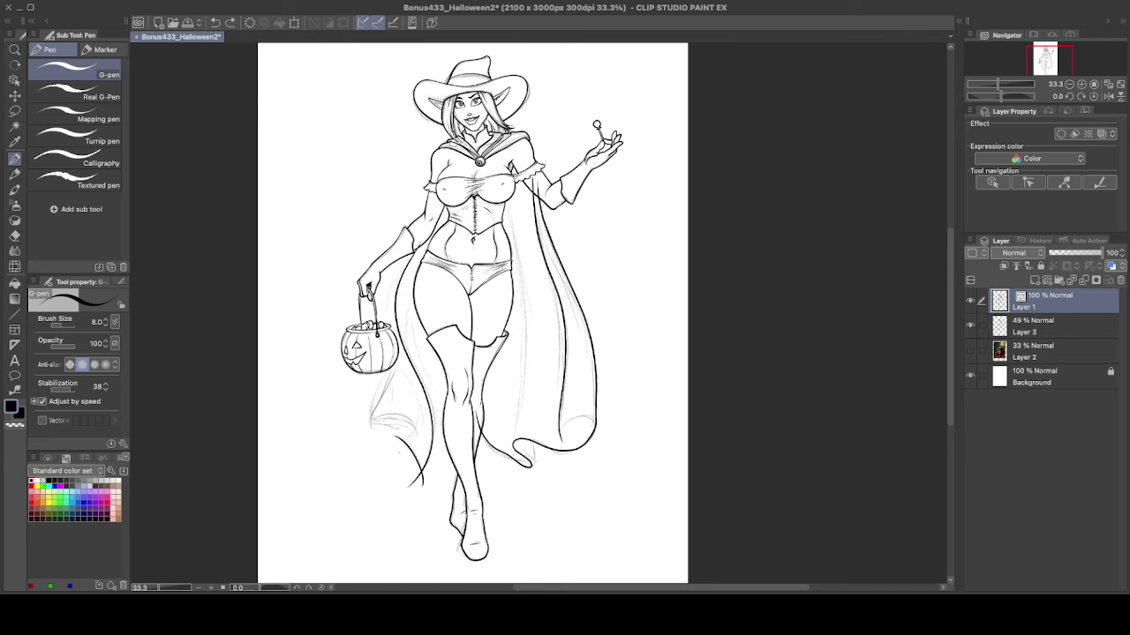
{"action": "left_click_drag", "start_coordinate": [404, 443], "coordinate": [413, 235]}
{"action": "left_click_drag", "start_coordinate": [398, 355], "coordinate": [414, 439]}
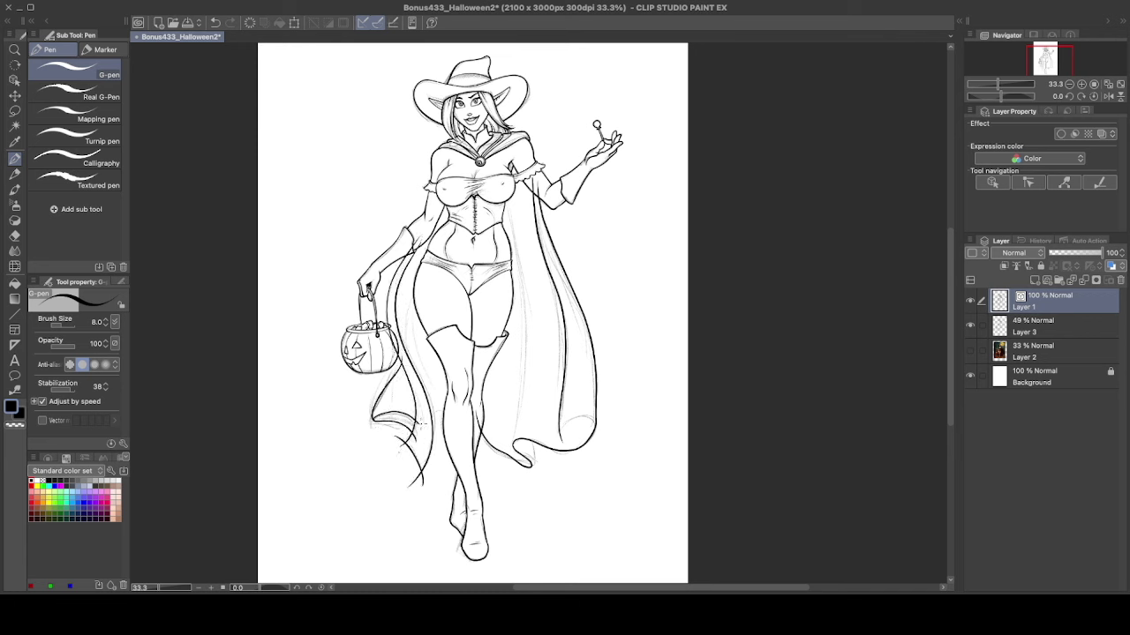
{"action": "key", "text": "ctrl+z"}
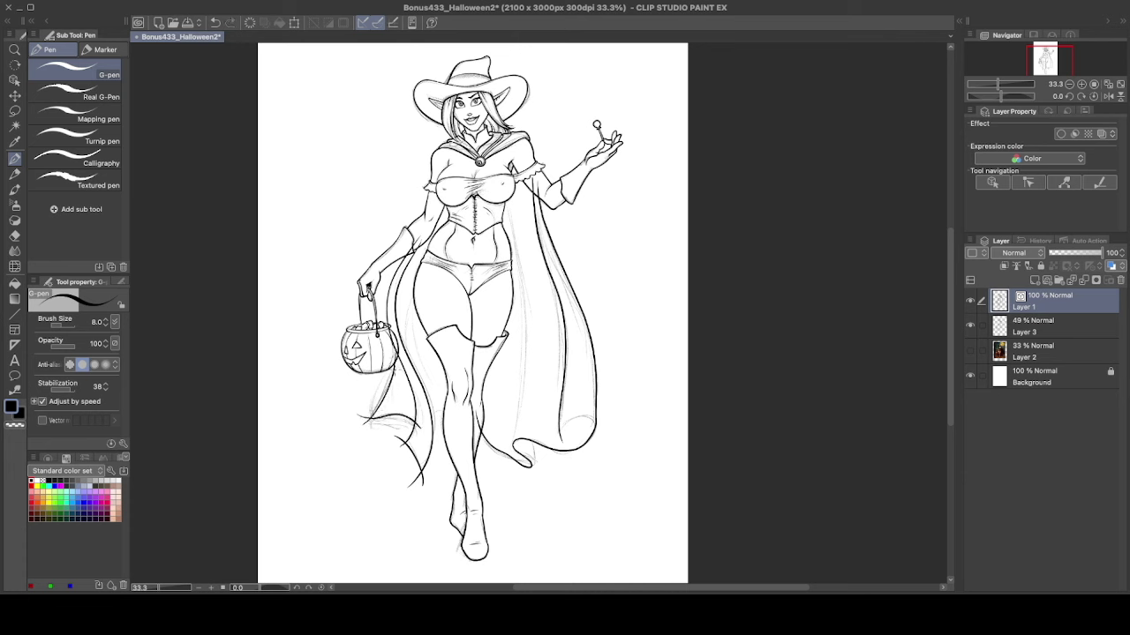
{"action": "left_click_drag", "start_coordinate": [364, 416], "coordinate": [425, 434]}
- Ink the cape's long inner fold lines below the raised arm, redoing the stroke that does not fit
{"action": "left_click_drag", "start_coordinate": [505, 195], "coordinate": [525, 441]}
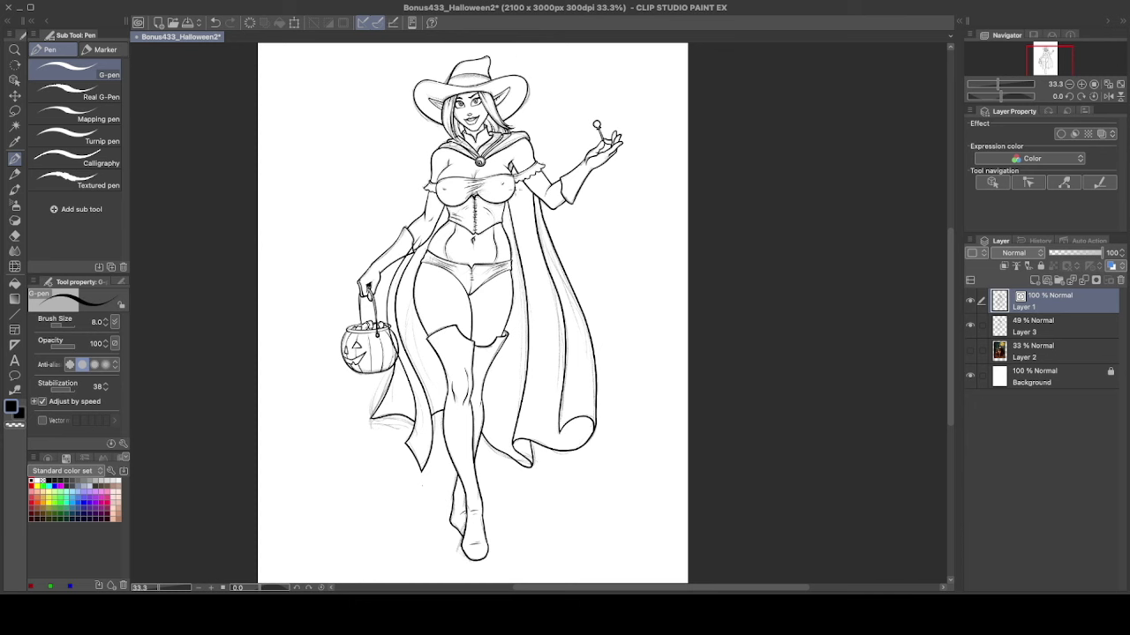
{"action": "key", "text": "ctrl+z"}
{"action": "left_click_drag", "start_coordinate": [515, 189], "coordinate": [569, 393]}
- Select the cape edge line beside the bucket-side thigh as a vector object, check the linework, and save the file
{"action": "scroll", "coordinate": [419, 245], "scroll_direction": "up", "scroll_amount": 2}
{"action": "key", "text": "o"}
{"action": "left_click", "coordinate": [412, 249]}
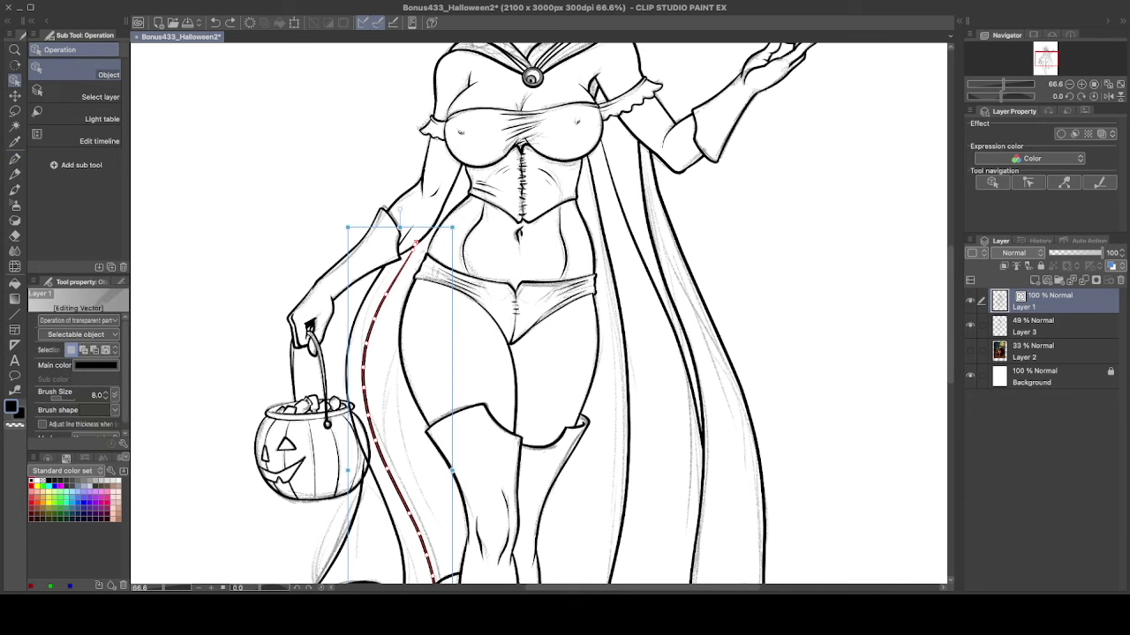
{"action": "scroll", "coordinate": [397, 339], "scroll_direction": "down", "scroll_amount": 2}
{"action": "key", "text": "p"}
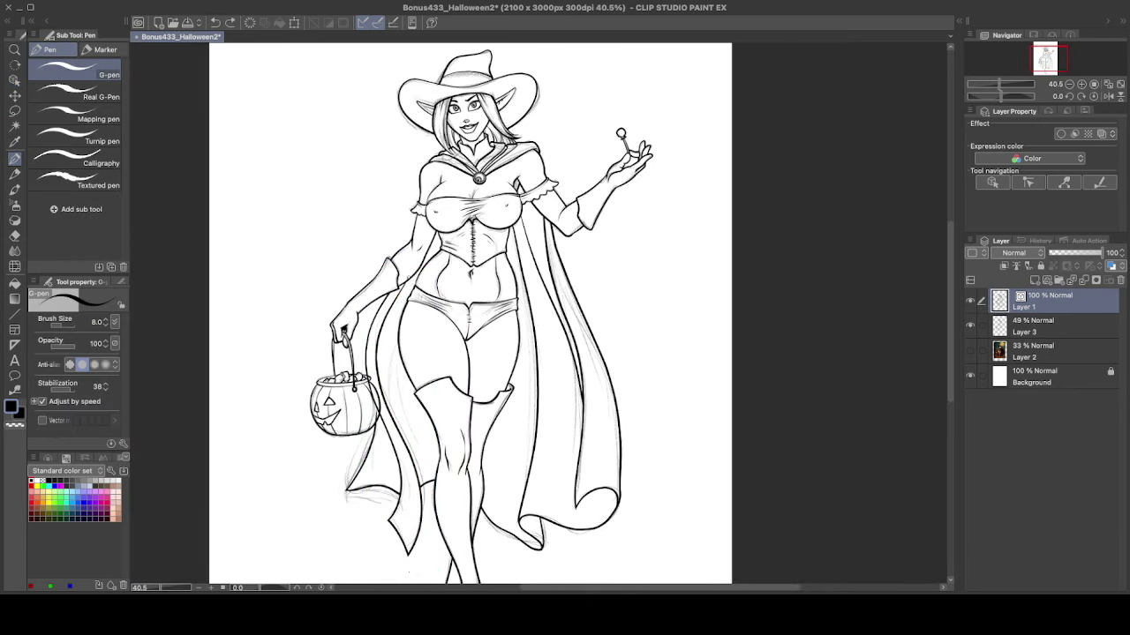
{"action": "scroll", "coordinate": [425, 409], "scroll_direction": "up", "scroll_amount": 3}
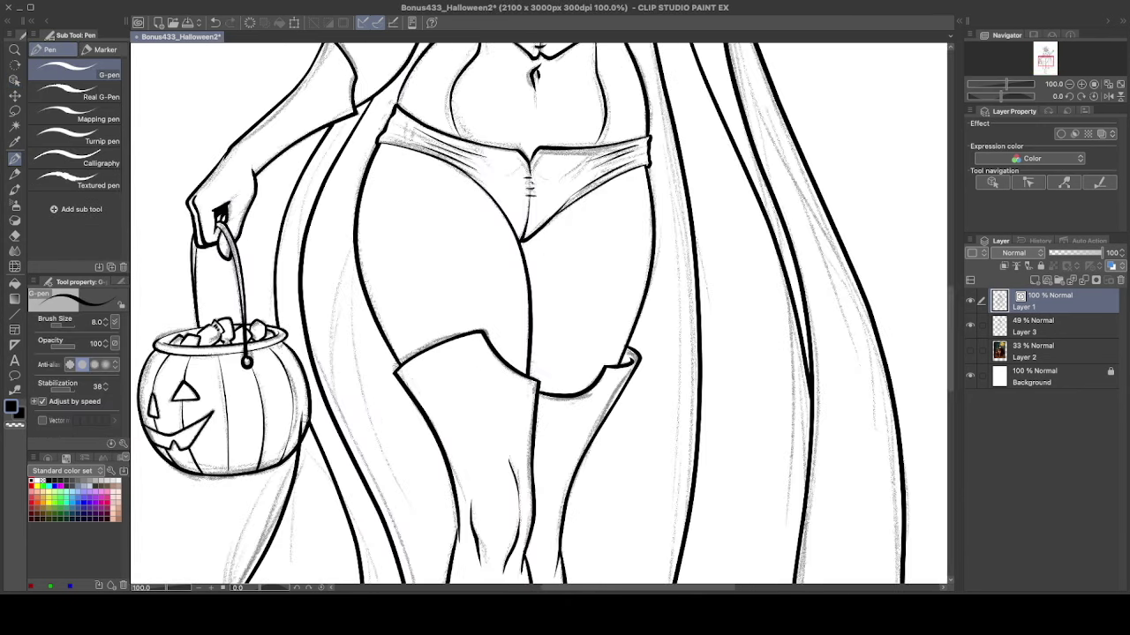
{"action": "scroll", "coordinate": [260, 261], "scroll_direction": "down", "scroll_amount": 5}
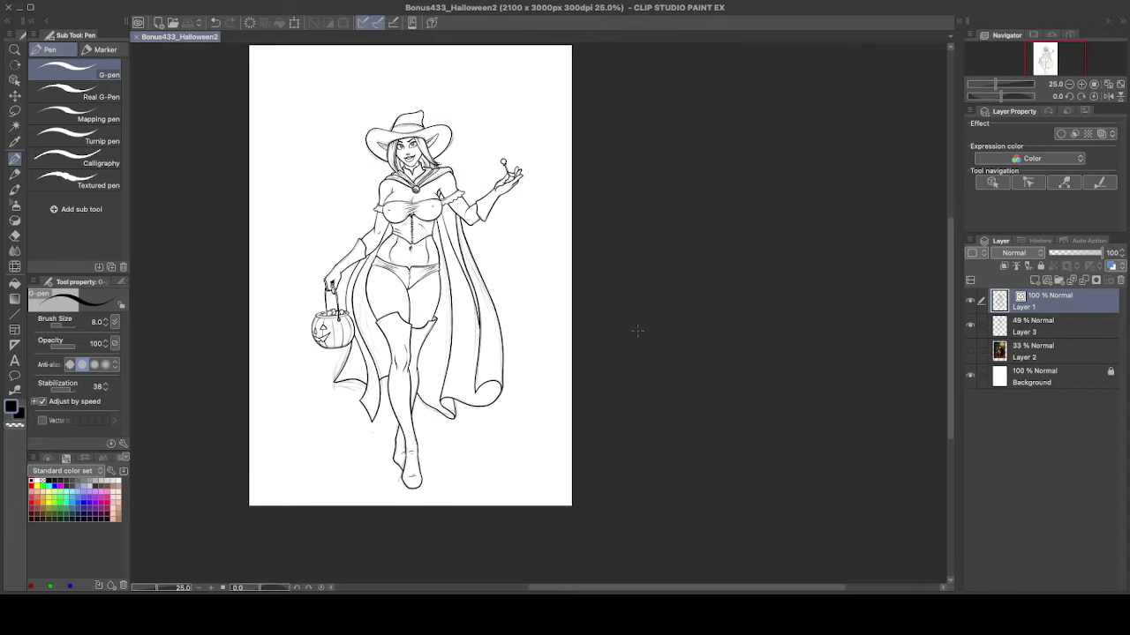
- Add a colour palette layer above the line art and make Layer 2 an empty, visible layer at 100% opacity
{"action": "key", "text": "ctrl+shift+n"}
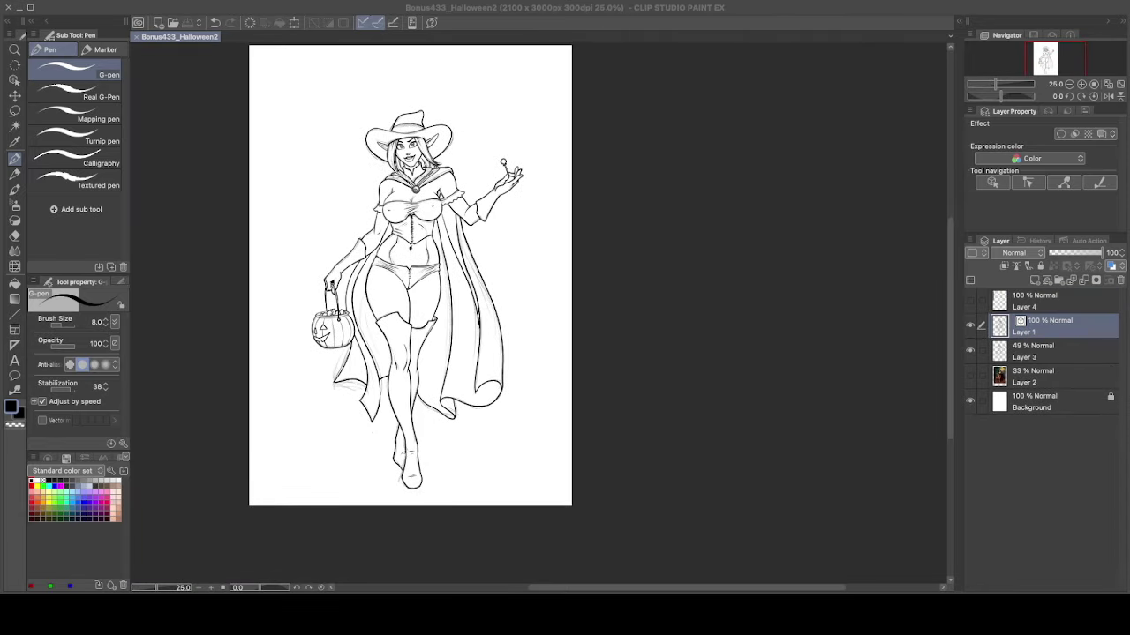
{"action": "left_click", "coordinate": [970, 376]}
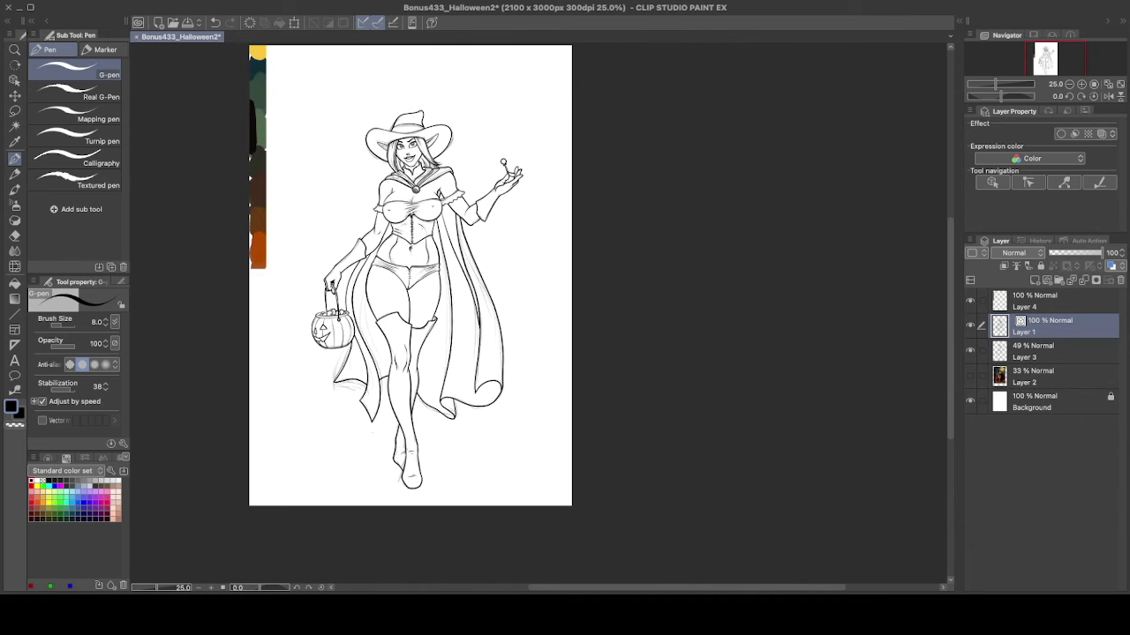
{"action": "left_click", "coordinate": [1050, 376]}
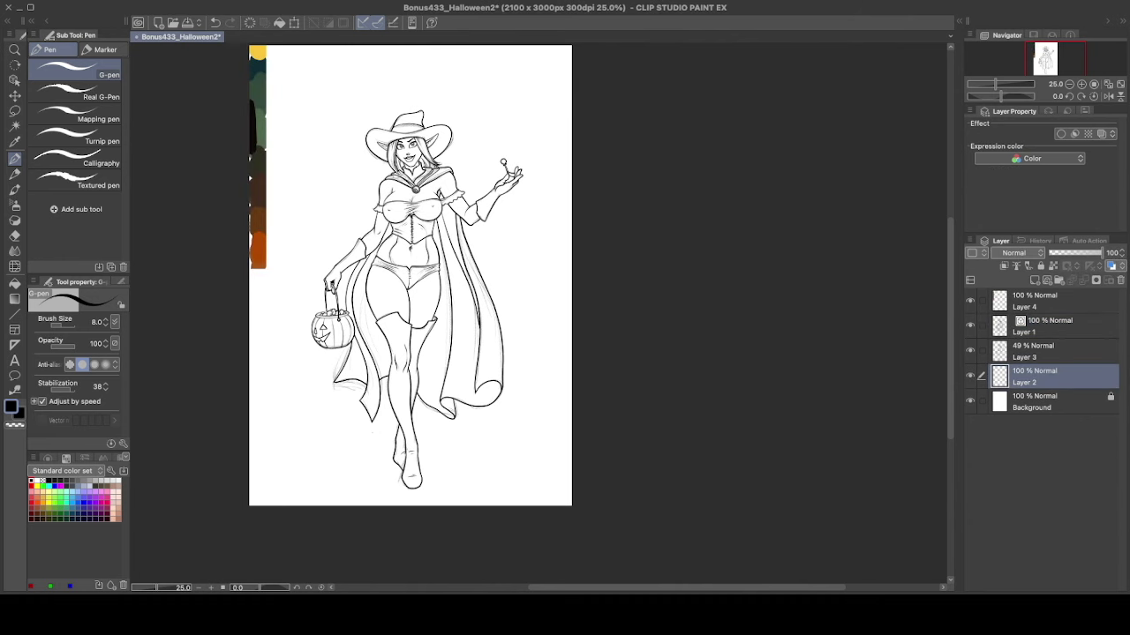
- Choose the Watercolor brush and fill the whole canvas on Layer 2 with the palette's dark green
{"action": "key", "text": "e"}
{"action": "left_click", "coordinate": [15, 188]}
{"action": "left_click", "coordinate": [80, 112]}
{"action": "key", "text": "ctrl+a"}
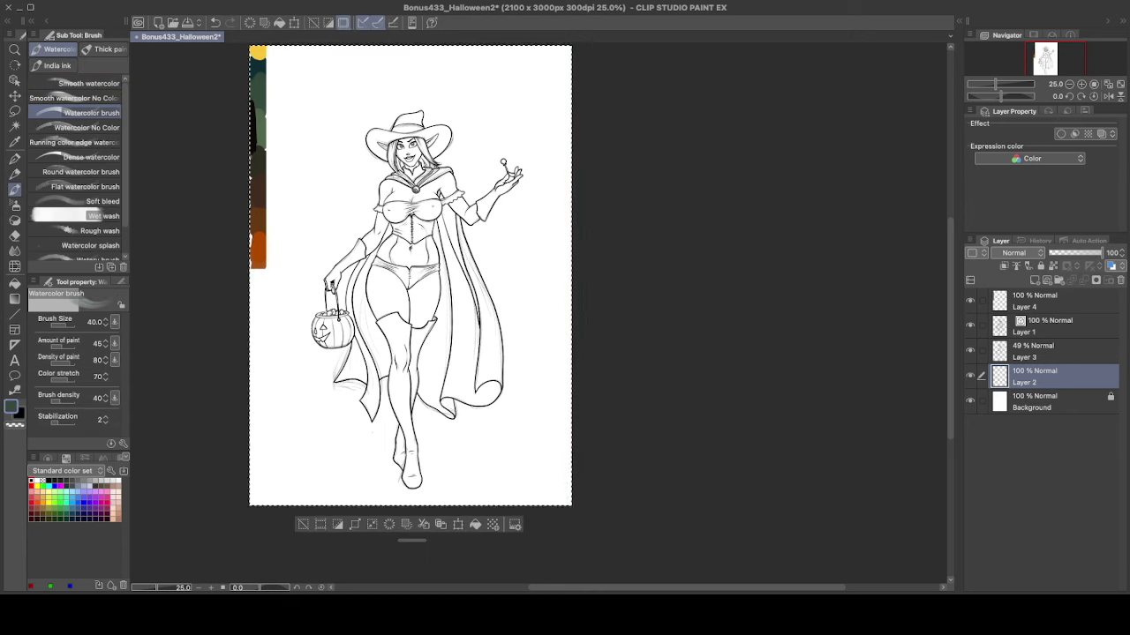
{"action": "key", "text": "alt+Delete"}
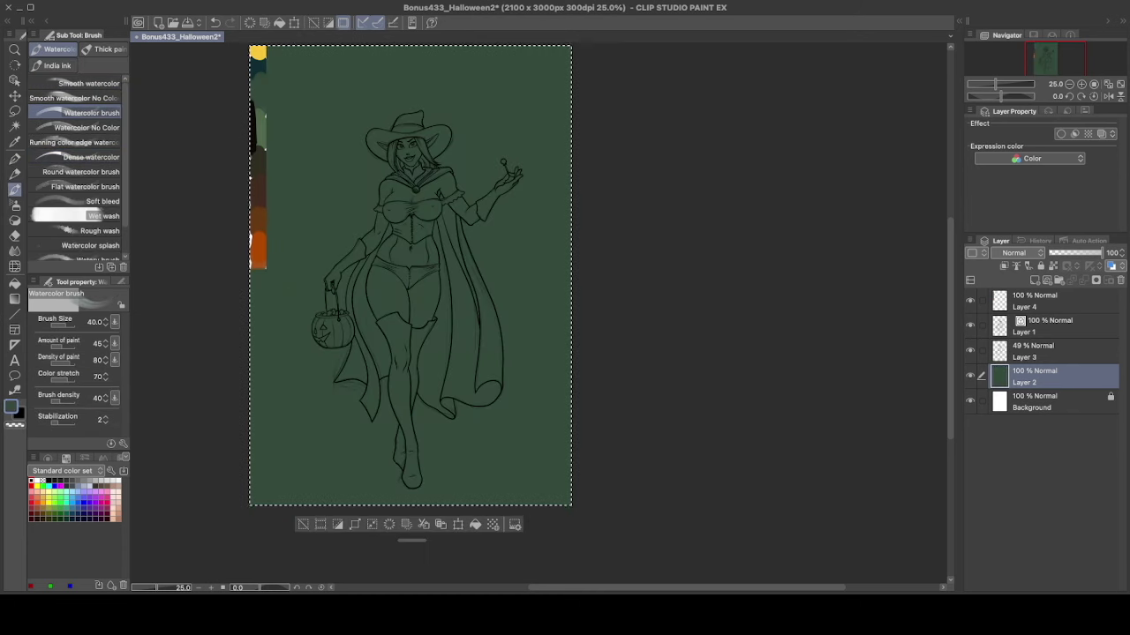
- Enlarge the Watercolor brush to 250 and paint a dark teal sky across the upper background
{"action": "key", "text": "bracketright"}
{"action": "key", "text": "bracketright"}
{"action": "key", "text": "bracketright"}
{"action": "key", "text": "bracketright"}
{"action": "key", "text": "bracketright"}
{"action": "key", "text": "bracketright"}
{"action": "key", "text": "bracketright"}
{"action": "key", "text": "bracketright"}
{"action": "mouse_move", "coordinate": [538, 80]}
{"action": "left_mouse_down"}
{"action": "mouse_move", "coordinate": [252, 100]}
{"action": "mouse_move", "coordinate": [270, 128]}
{"action": "left_mouse_up"}
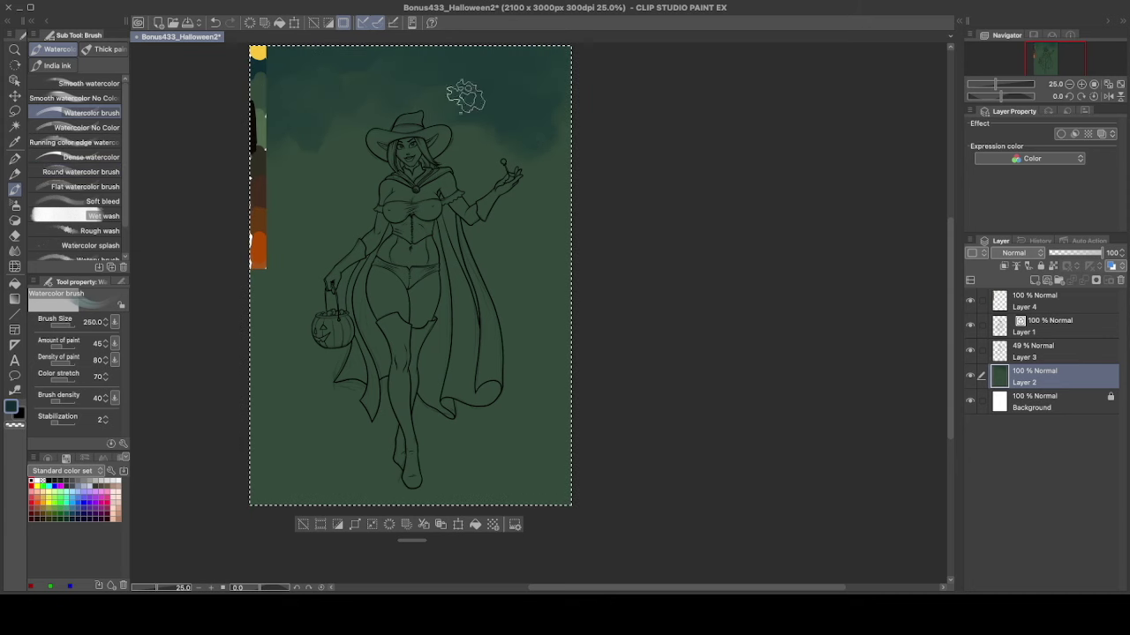
- Paint blended light green, brown and orange-brown bands down the background, darken the lower corners with black, and save the file
{"action": "left_click_drag", "start_coordinate": [265, 214], "coordinate": [258, 66]}
{"action": "mouse_move", "coordinate": [308, 189]}
{"action": "left_mouse_down"}
{"action": "mouse_move", "coordinate": [524, 265]}
{"action": "mouse_move", "coordinate": [328, 202]}
{"action": "mouse_move", "coordinate": [423, 251]}
{"action": "mouse_move", "coordinate": [283, 277]}
{"action": "mouse_move", "coordinate": [305, 339]}
{"action": "left_mouse_up"}
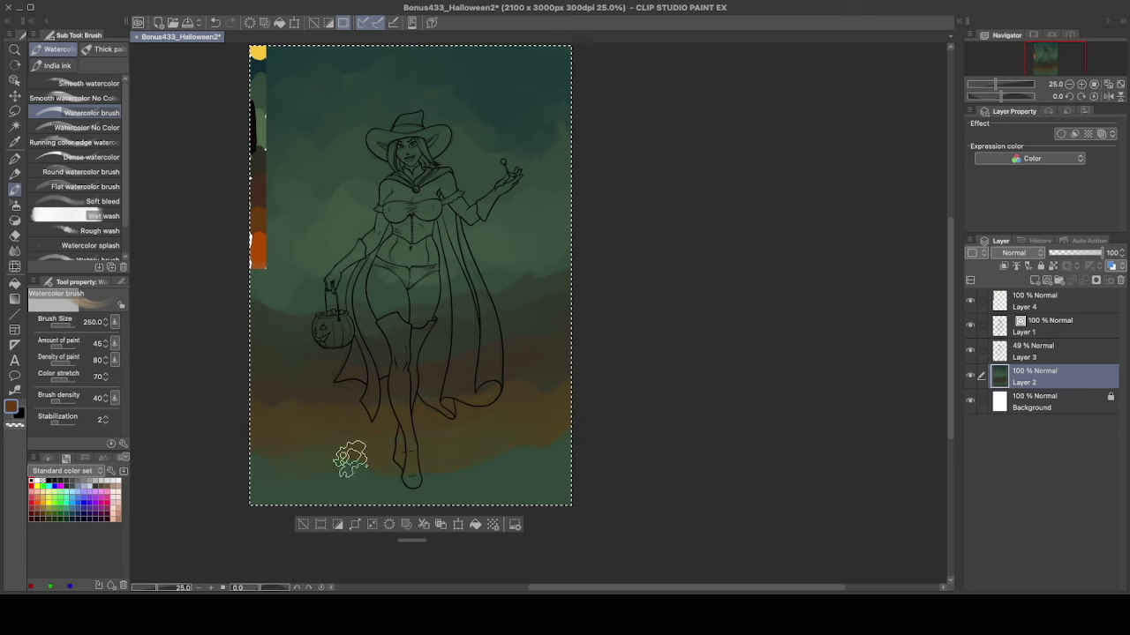
{"action": "left_click", "coordinate": [275, 123], "text": "alt"}
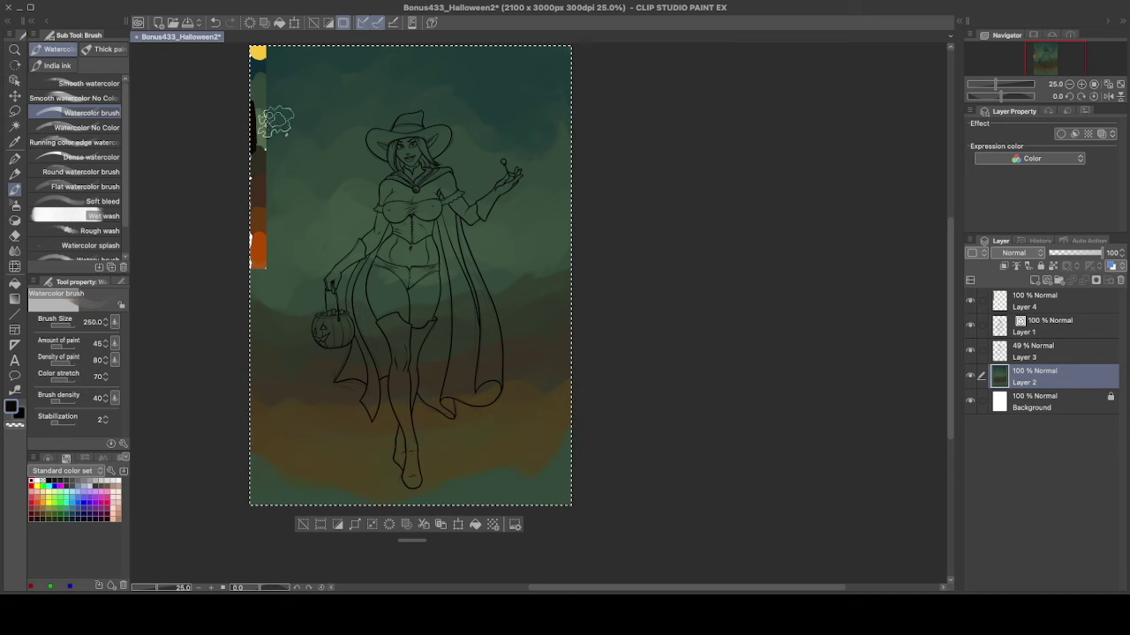
{"action": "left_click", "coordinate": [404, 499], "text": "alt"}
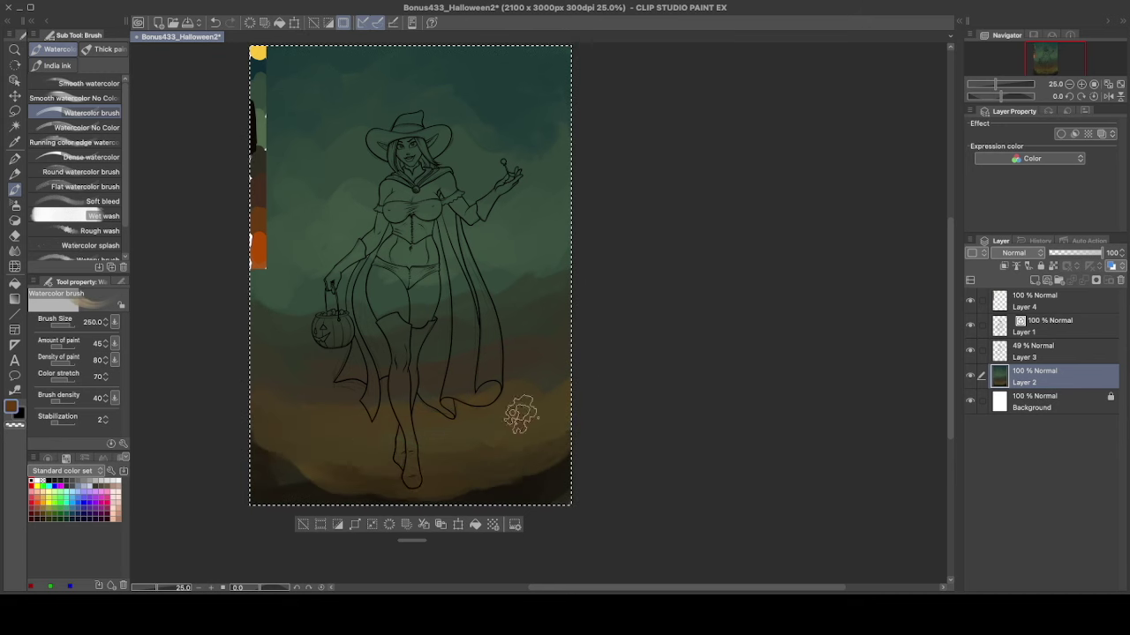
{"action": "key", "text": "ctrl+s"}
- Hide the pencil sketch layer, add two layers above it, and set the line art layer as the reference layer
{"action": "key", "text": "alt+bracketright"}
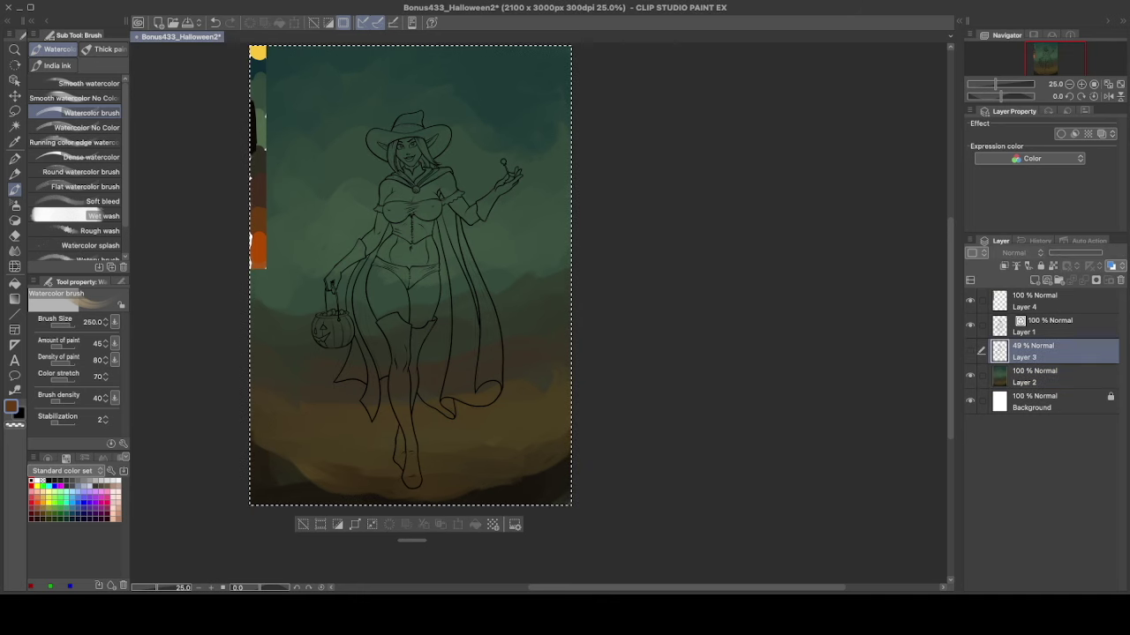
{"action": "key", "text": "ctrl+shift+n"}
{"action": "key", "text": "ctrl+shift+n"}
{"action": "key", "text": "alt+bracketright"}
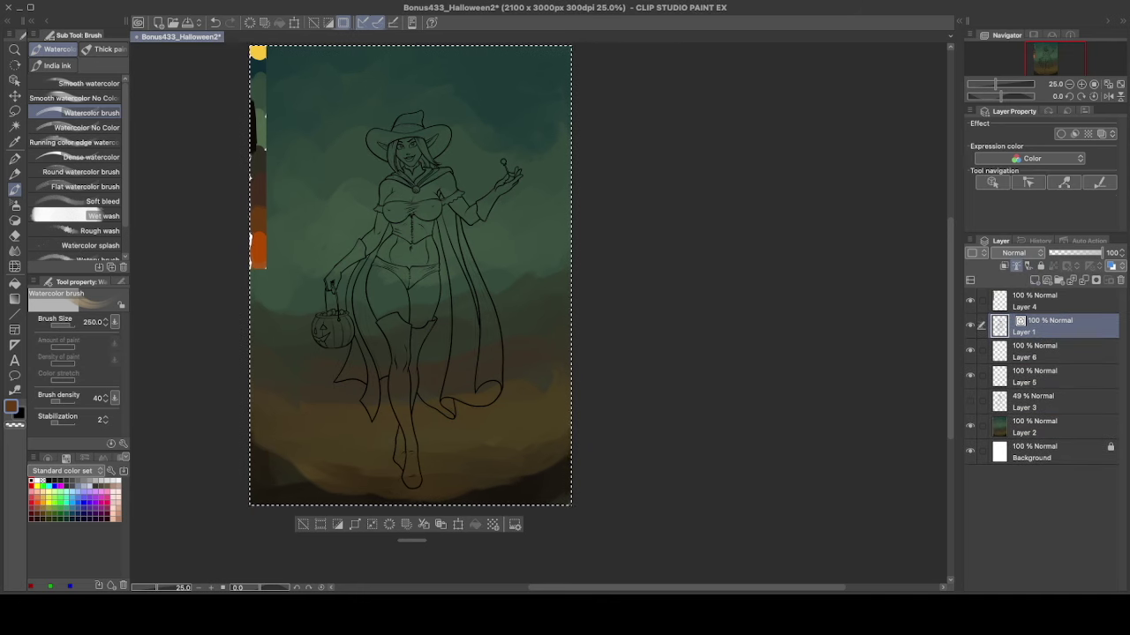
- Hide the painted background, set Layer 5 to 72% opacity, and fill the whole figure with dark brown using Enclose and fill
{"action": "key", "text": "alt+bracketleft"}
{"action": "key", "text": "g"}
{"action": "key", "text": "alt+bracketleft"}
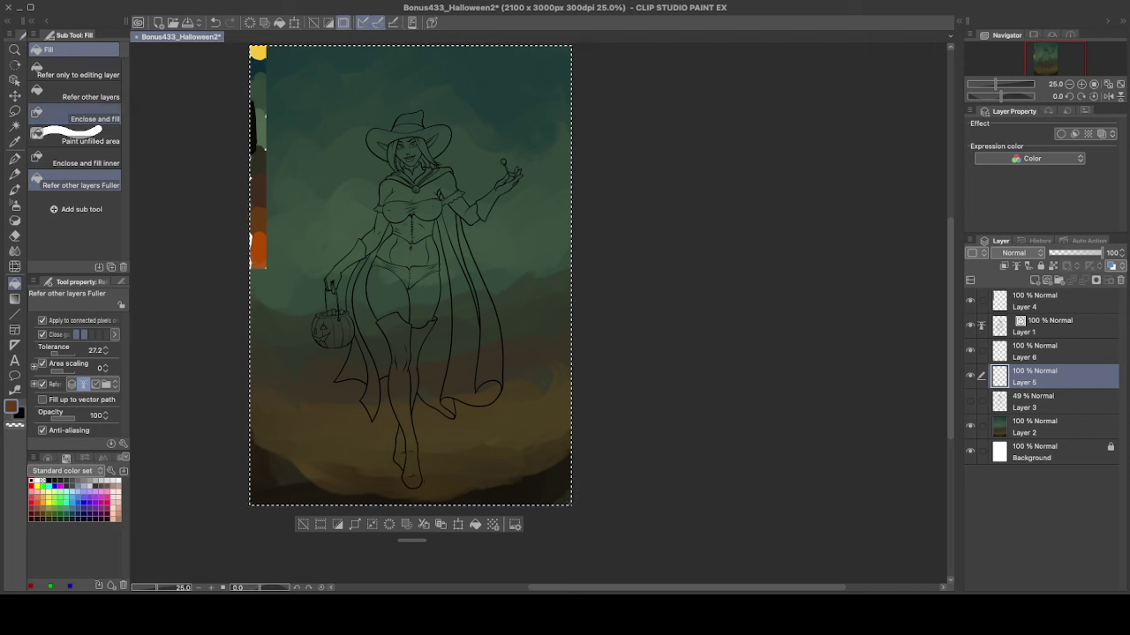
{"action": "left_click", "coordinate": [84, 118]}
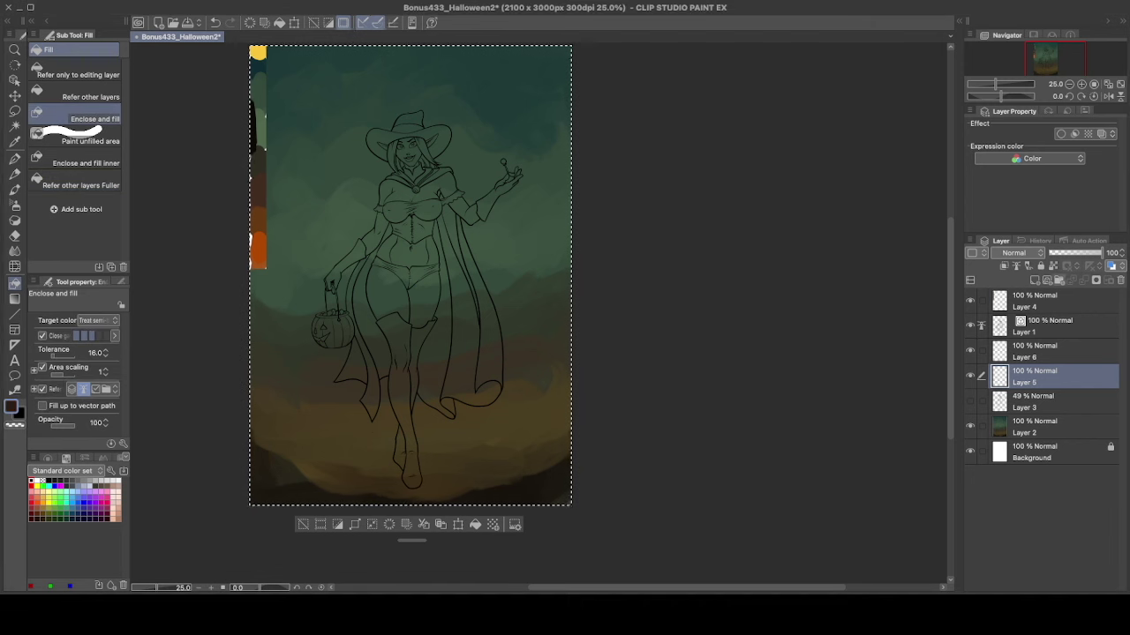
{"action": "scroll", "coordinate": [410, 275], "scroll_direction": "up", "scroll_amount": 1}
{"action": "left_click", "coordinate": [970, 426]}
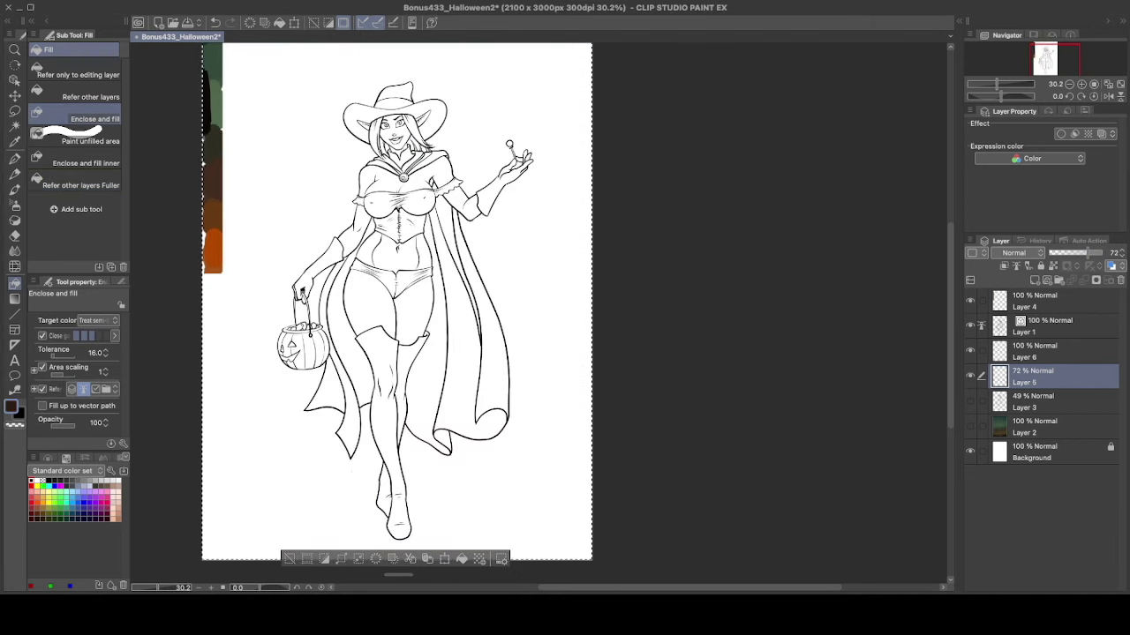
{"action": "scroll", "coordinate": [403, 302], "scroll_direction": "down", "scroll_amount": 1}
{"action": "mouse_move", "coordinate": [413, 55]}
{"action": "left_mouse_down"}
{"action": "mouse_move", "coordinate": [476, 525]}
{"action": "mouse_move", "coordinate": [495, 73]}
{"action": "left_mouse_up"}
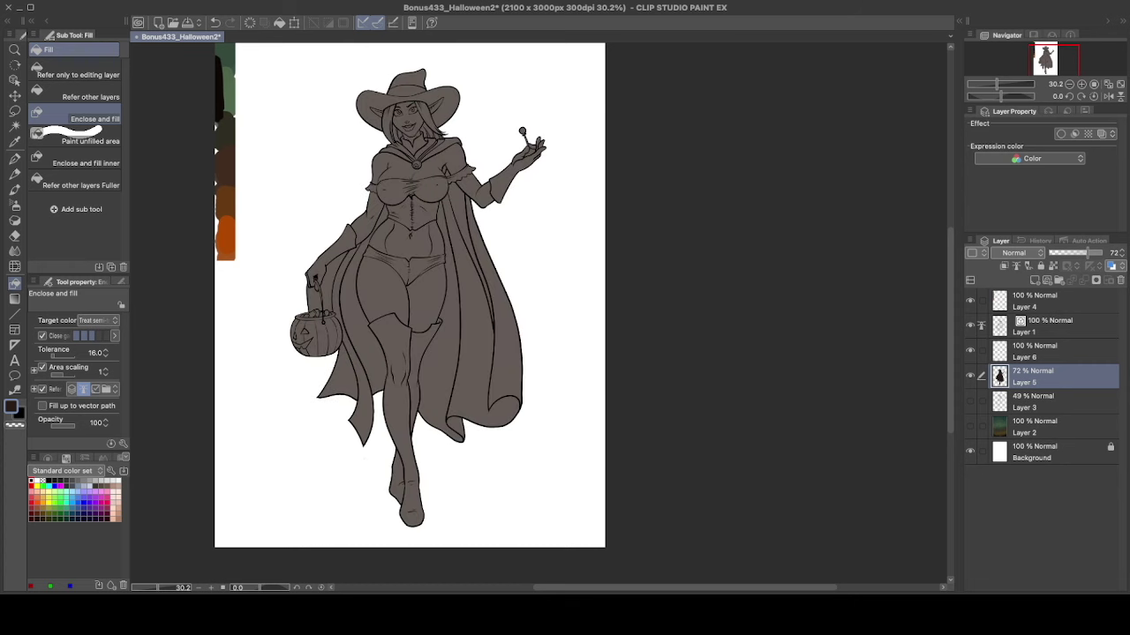
- Clear the fill inside the bucket's handle with Refer other layers in transparent colour, and select the line art layer
{"action": "left_click", "coordinate": [91, 97]}
{"action": "left_click", "coordinate": [1050, 327]}
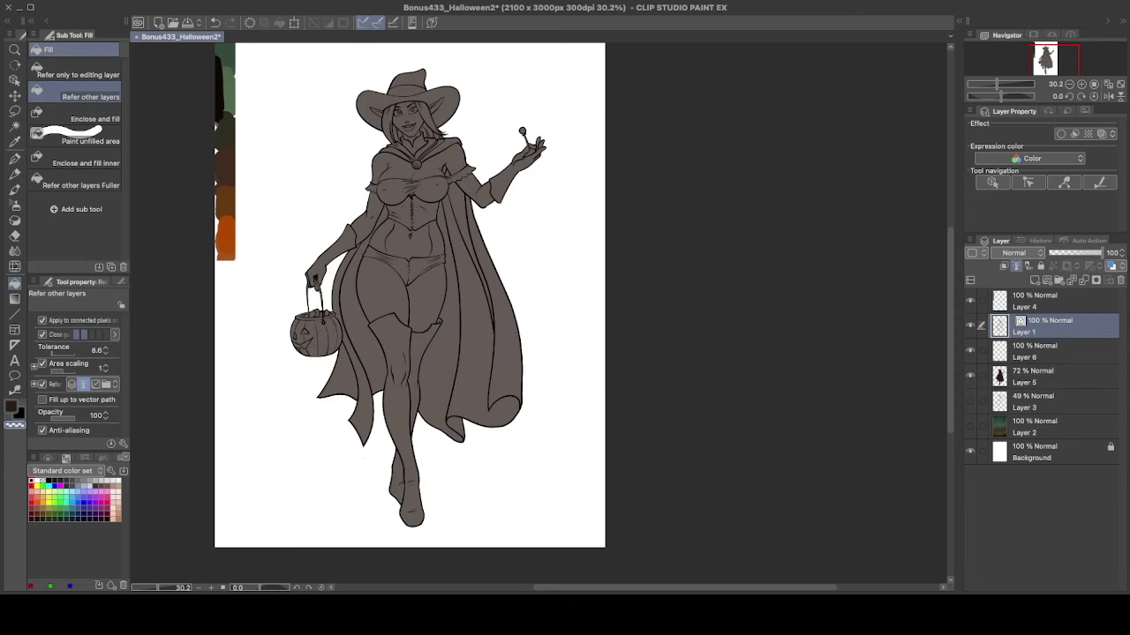
- Make the dark brown base fill layer (Layer 5) active and save the file
{"action": "left_click", "coordinate": [365, 460], "text": "ctrl+shift"}
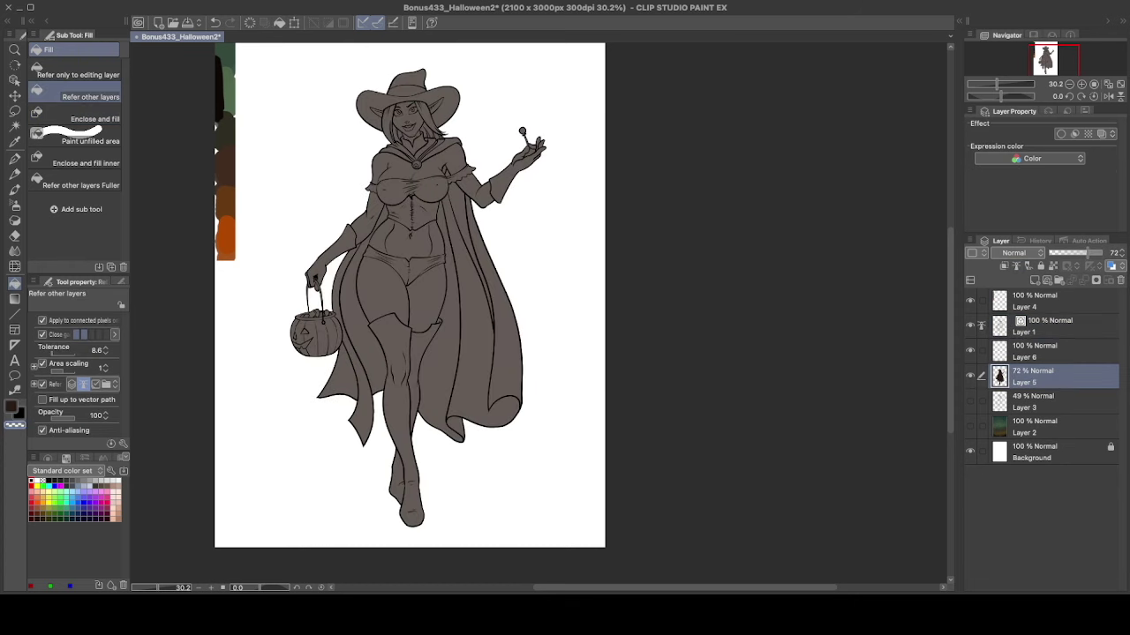
{"action": "scroll", "coordinate": [409, 294], "scroll_direction": "up", "scroll_amount": 2}
{"action": "scroll", "coordinate": [409, 295], "scroll_direction": "down", "scroll_amount": 4}
{"action": "key", "text": "ctrl+s"}
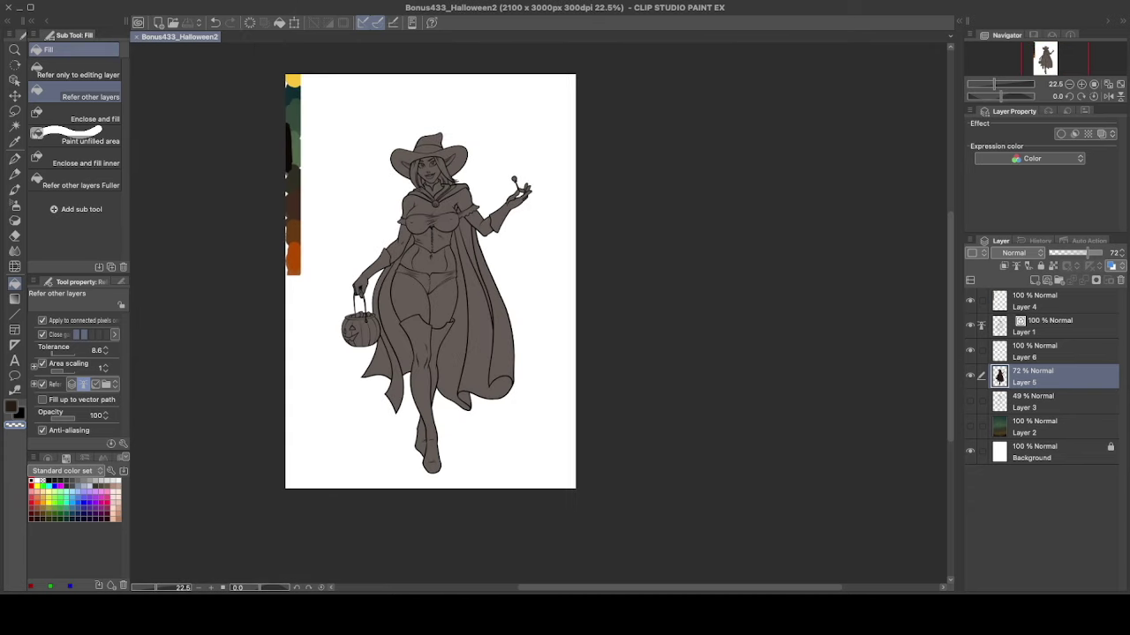
- Fill the front locks of hair with medium blue on Layer 6, above the base fill
{"action": "scroll", "coordinate": [410, 295], "scroll_direction": "up", "scroll_amount": 2}
{"action": "key", "text": "alt+bracketright"}
{"action": "scroll", "coordinate": [457, 199], "scroll_direction": "up", "scroll_amount": 3}
{"action": "left_click", "coordinate": [77, 498]}
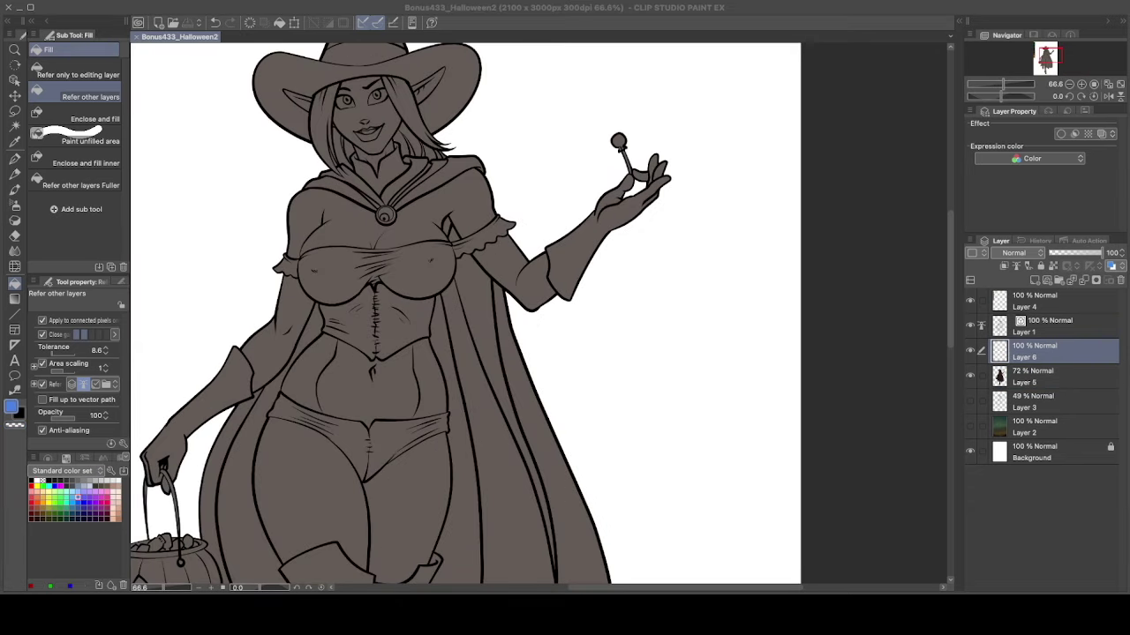
{"action": "scroll", "coordinate": [355, 66], "scroll_direction": "up", "scroll_amount": 5}
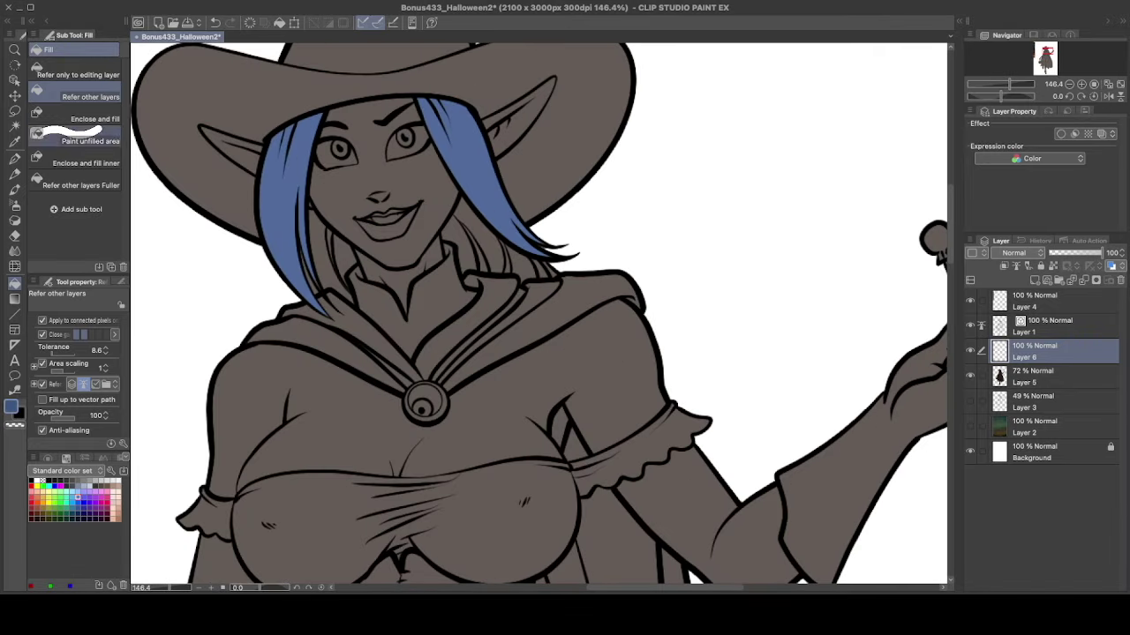
- Fill the hair behind the neck on both sides with a darker blue using Enclose and fill inner
{"action": "left_click", "coordinate": [85, 163]}
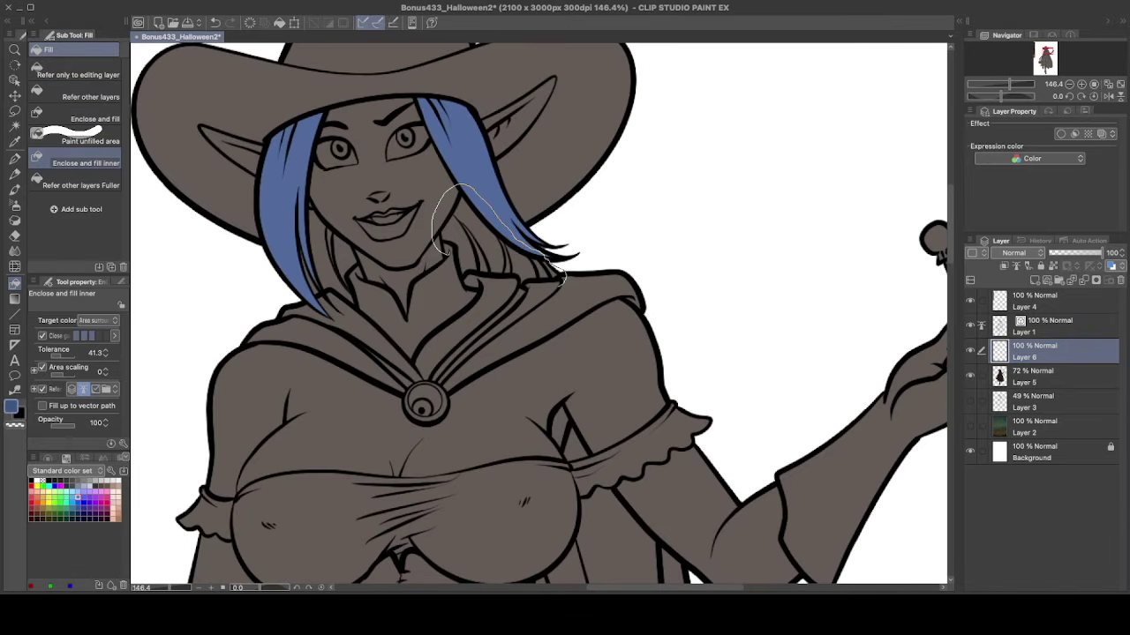
{"action": "left_click_drag", "start_coordinate": [565, 262], "coordinate": [555, 279]}
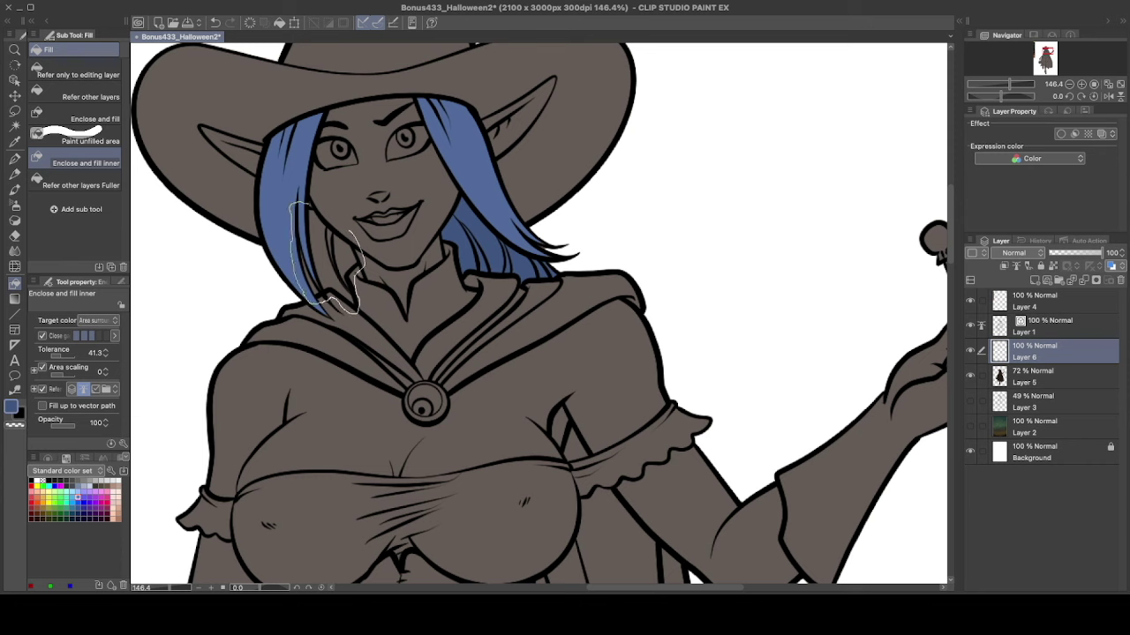
{"action": "left_click_drag", "start_coordinate": [349, 231], "coordinate": [305, 204]}
{"action": "key", "text": "p"}
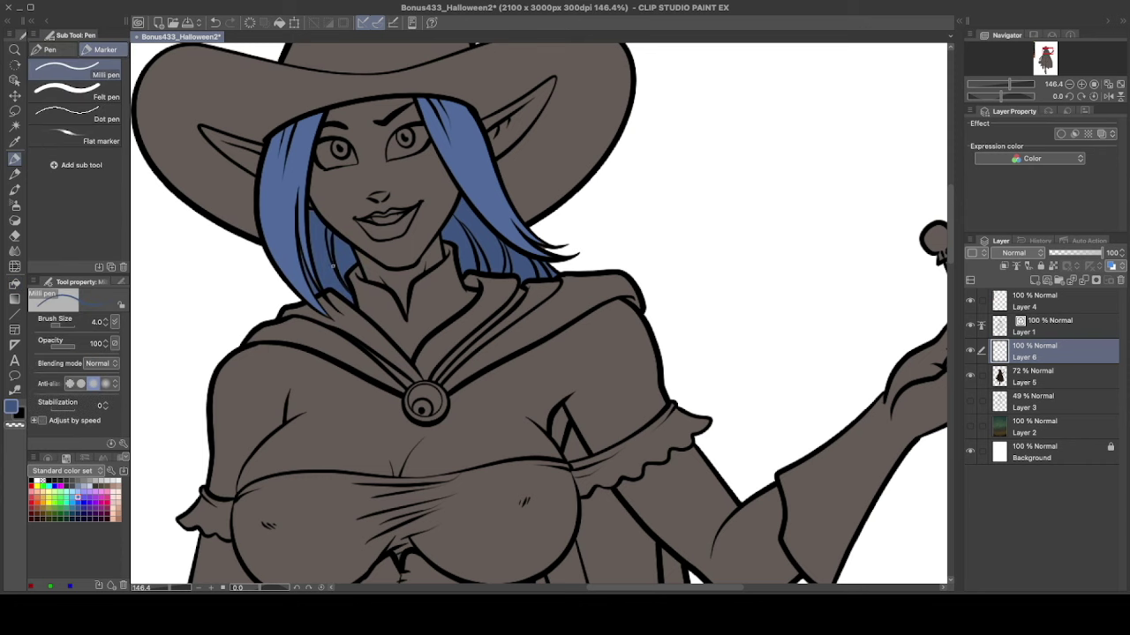
- Fill the face, neck and both ears with a peach tone from the Anime Skin Palette using Refer other layers Fuller
{"action": "key", "text": "g"}
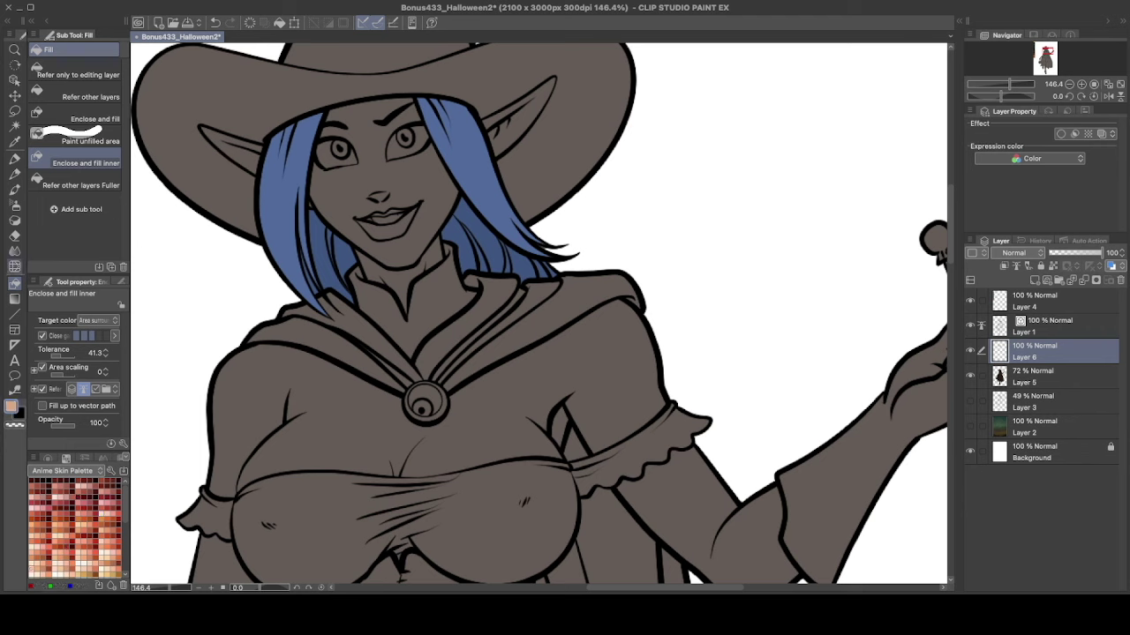
{"action": "left_click", "coordinate": [79, 184]}
{"action": "left_click", "coordinate": [397, 177]}
{"action": "left_click", "coordinate": [397, 282]}
{"action": "left_click", "coordinate": [530, 111]}
{"action": "left_click", "coordinate": [379, 196]}
{"action": "left_click", "coordinate": [499, 119]}
{"action": "left_click", "coordinate": [231, 146]}
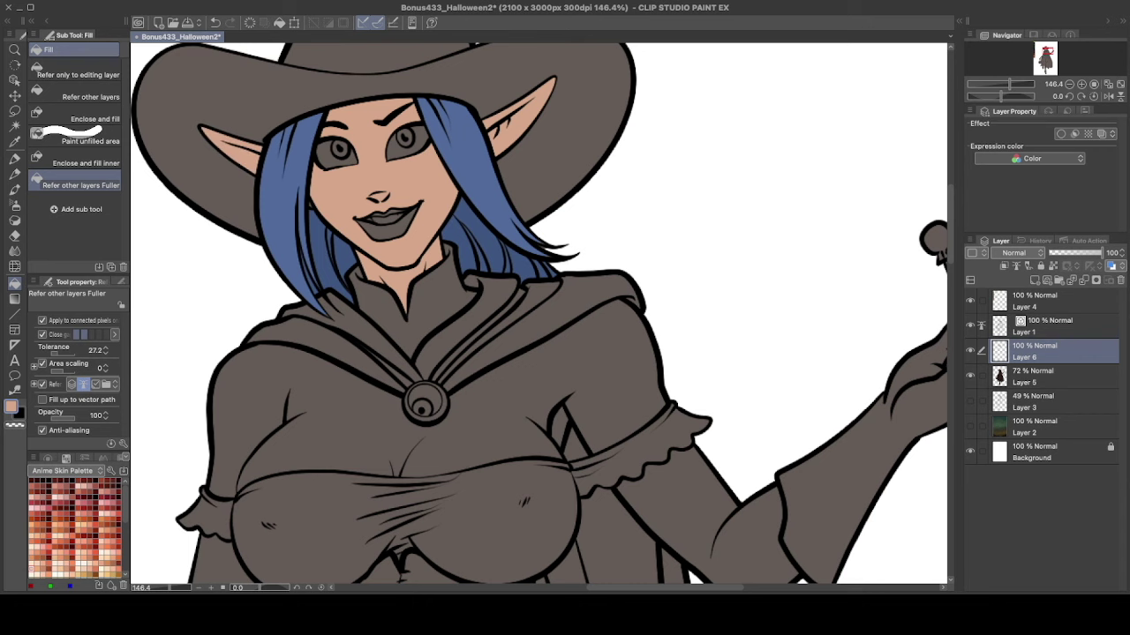
- Fill the chest, shoulders, bare arms and midriff with the same peach skin tone
{"action": "key", "text": "p"}
{"action": "key", "text": "g"}
{"action": "left_click", "coordinate": [458, 433]}
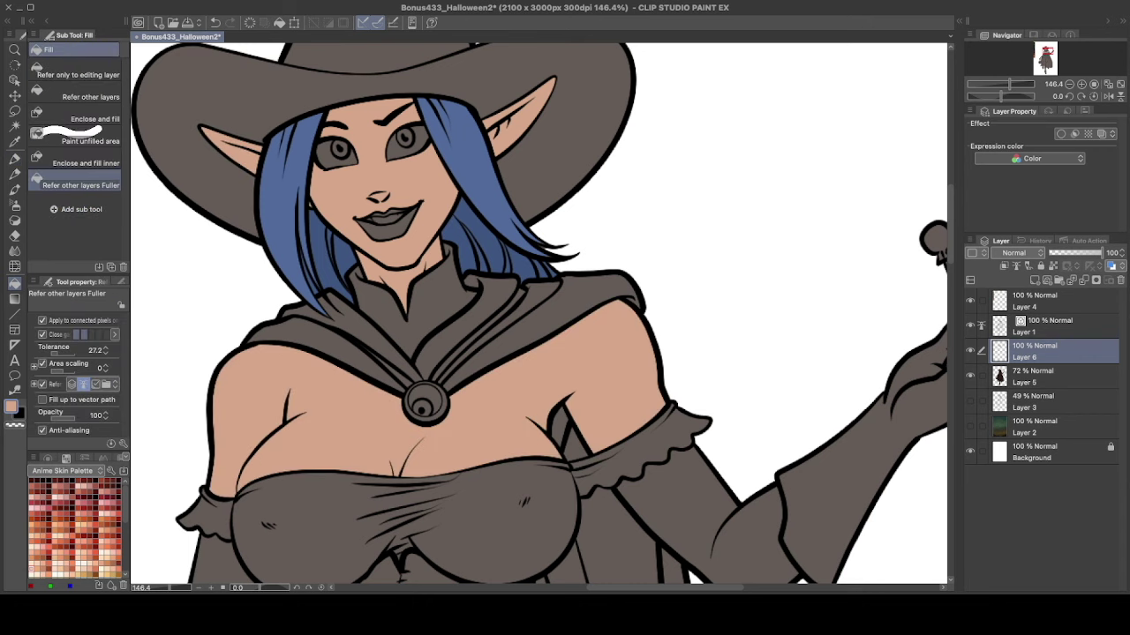
{"action": "scroll", "coordinate": [539, 318], "scroll_direction": "down", "scroll_amount": 4}
{"action": "scroll", "coordinate": [539, 318], "scroll_direction": "down", "scroll_amount": 5}
{"action": "scroll", "coordinate": [538, 317], "scroll_direction": "up", "scroll_amount": 6}
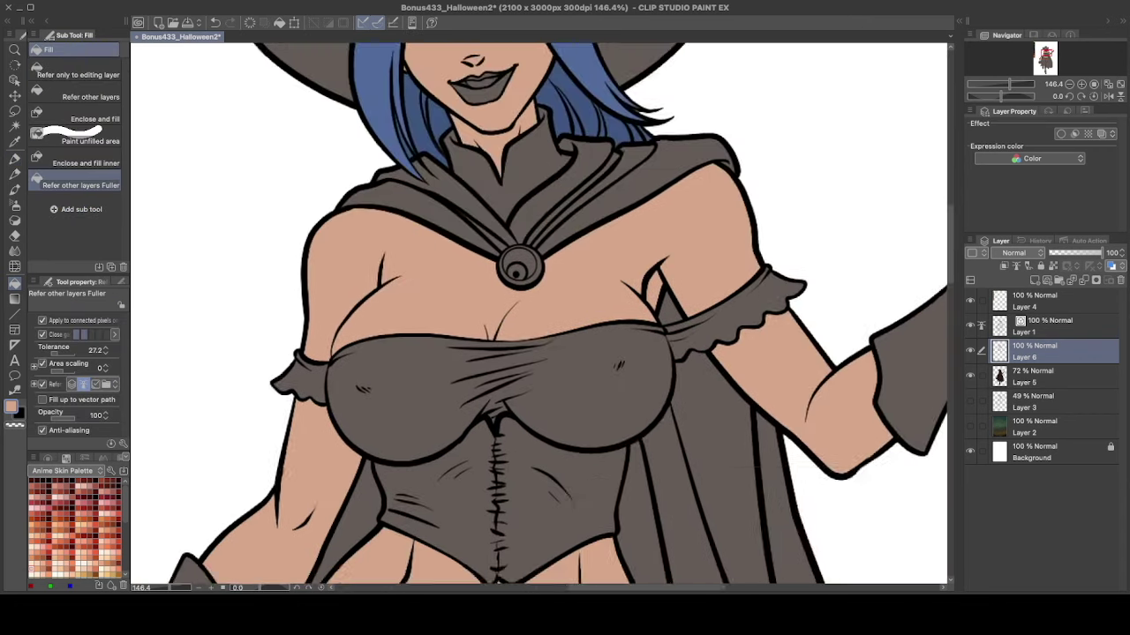
- Fill the thighs and remaining bare skin with the peach skin tone and save the file
{"action": "scroll", "coordinate": [538, 318], "scroll_direction": "down", "scroll_amount": 10}
{"action": "left_click", "coordinate": [308, 441]}
{"action": "left_click", "coordinate": [521, 441]}
{"action": "scroll", "coordinate": [538, 317], "scroll_direction": "down", "scroll_amount": 4}
{"action": "scroll", "coordinate": [538, 318], "scroll_direction": "down", "scroll_amount": 5}
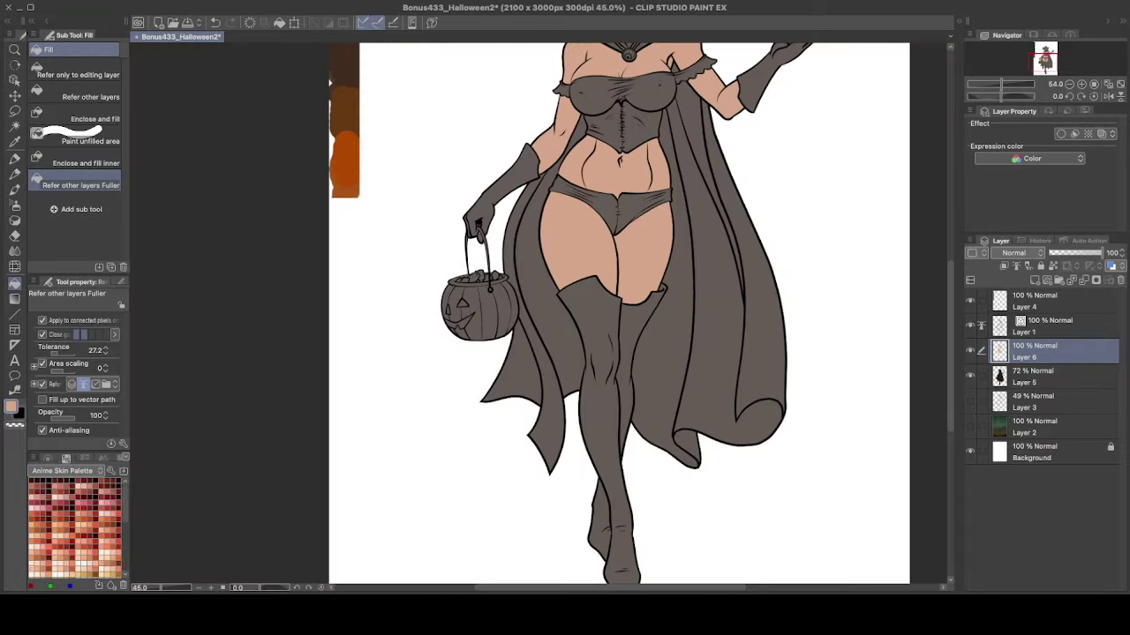
{"action": "scroll", "coordinate": [539, 318], "scroll_direction": "up", "scroll_amount": 2}
{"action": "scroll", "coordinate": [538, 318], "scroll_direction": "up", "scroll_amount": 2}
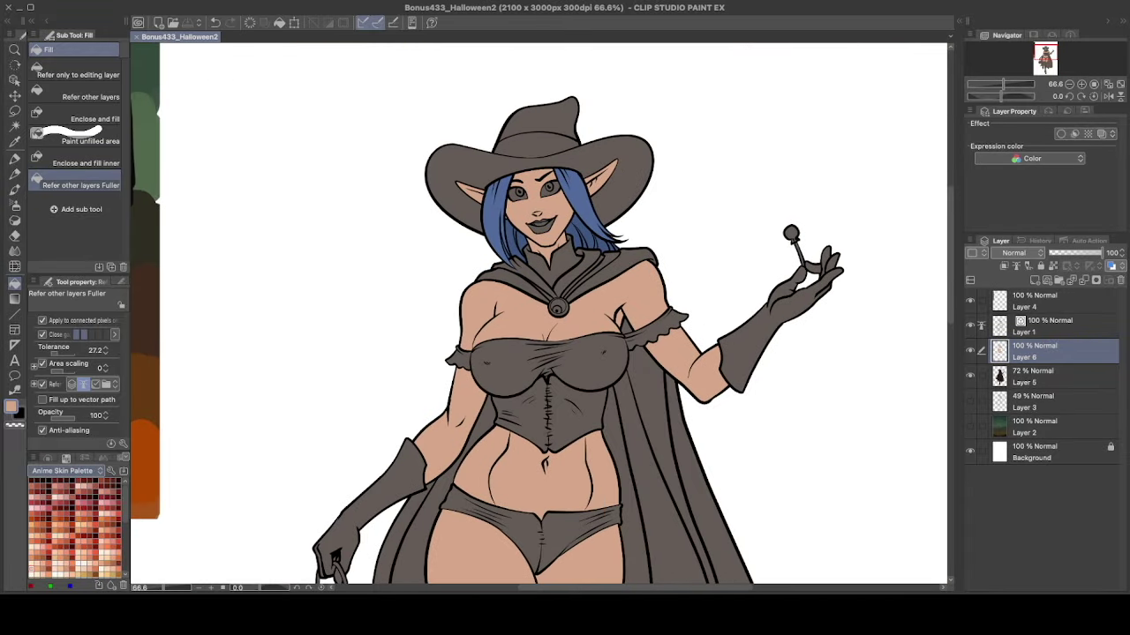
- Fill the eye whites, teeth and brooch eyeball with white, and shade the upper eye whites light grey with the Milli pen
{"action": "scroll", "coordinate": [539, 318], "scroll_direction": "up", "scroll_amount": 3}
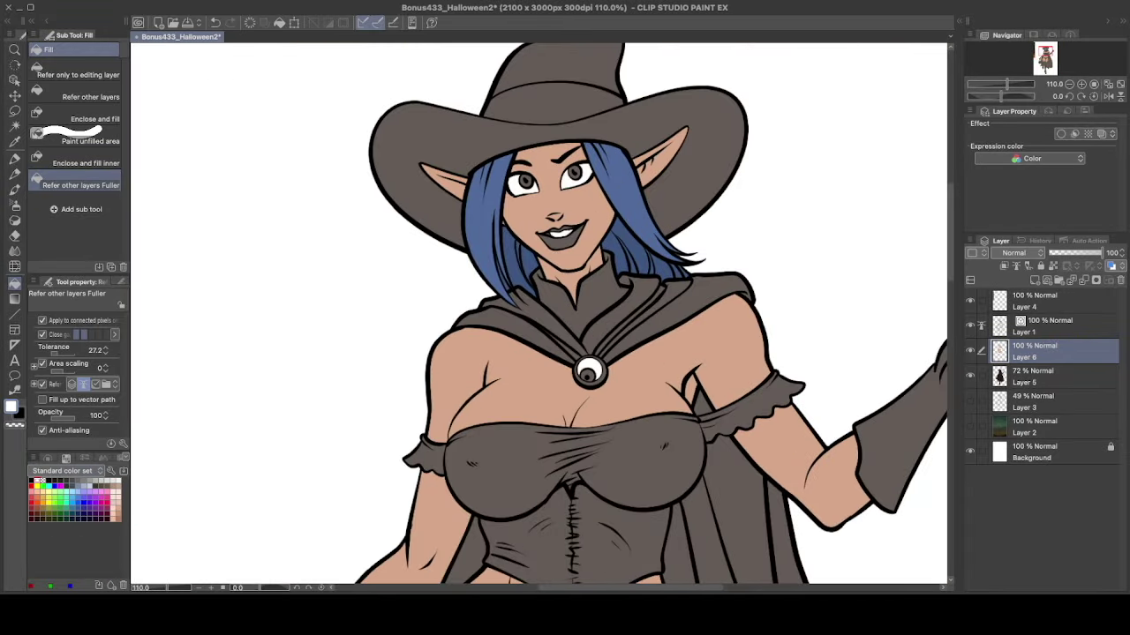
{"action": "scroll", "coordinate": [556, 233], "scroll_direction": "up", "scroll_amount": 5}
{"action": "key", "text": "p"}
{"action": "scroll", "coordinate": [617, 353], "scroll_direction": "up", "scroll_amount": 2}
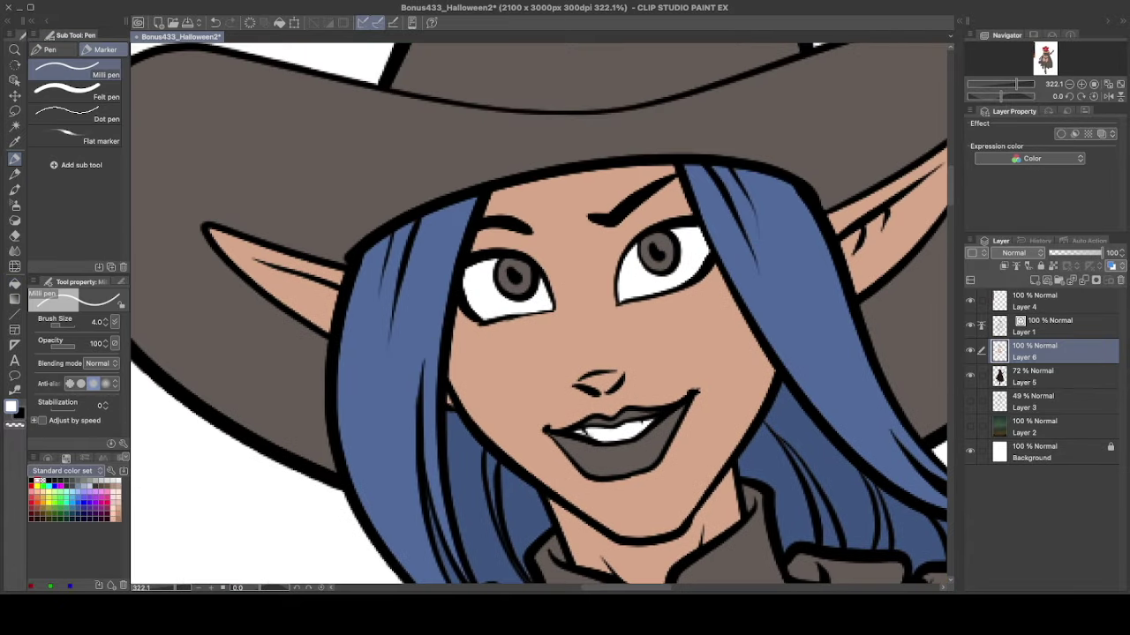
{"action": "left_click", "coordinate": [474, 261], "text": "alt"}
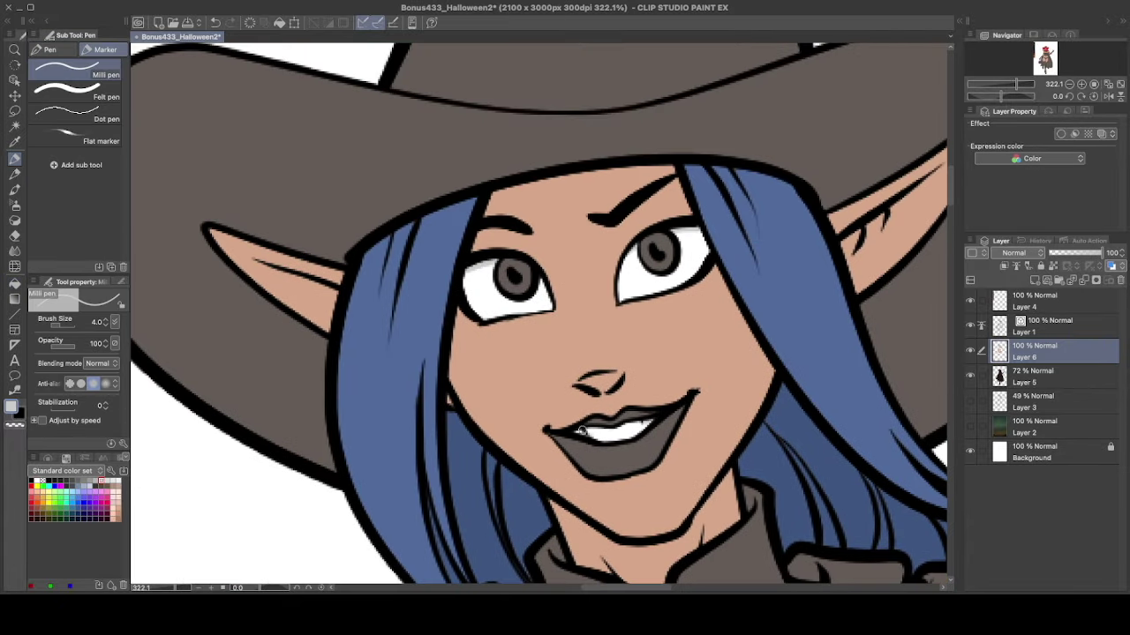
- Fill the upper and lower lips with muted red and save the file
{"action": "key", "text": "g"}
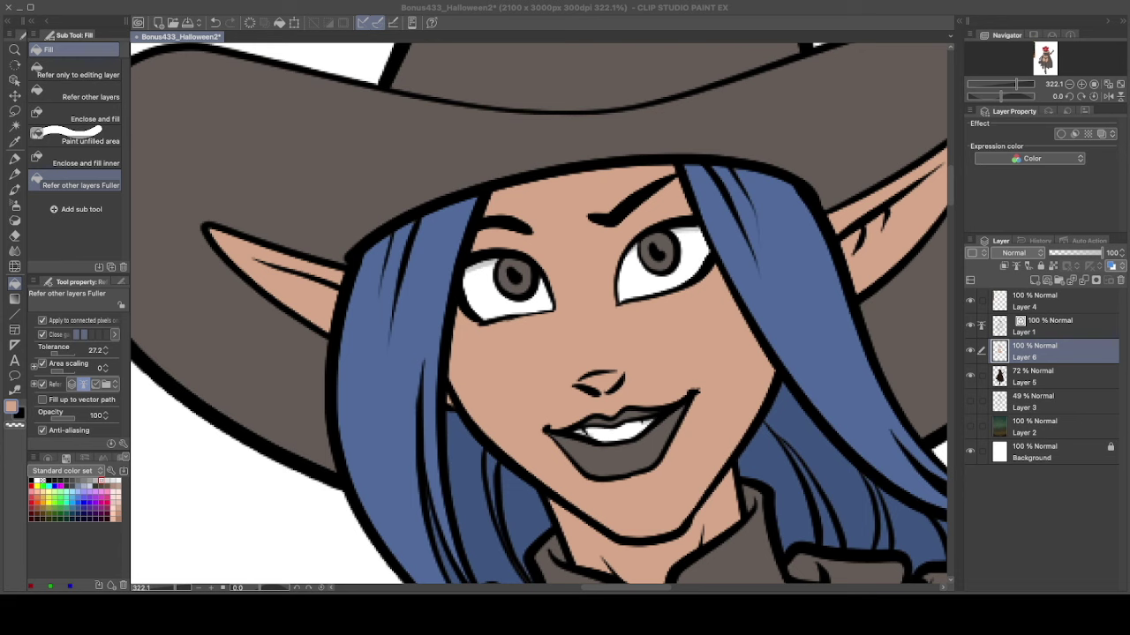
{"action": "left_click", "coordinate": [636, 415]}
{"action": "scroll", "coordinate": [636, 410], "scroll_direction": "up", "scroll_amount": 2}
{"action": "key", "text": "p"}
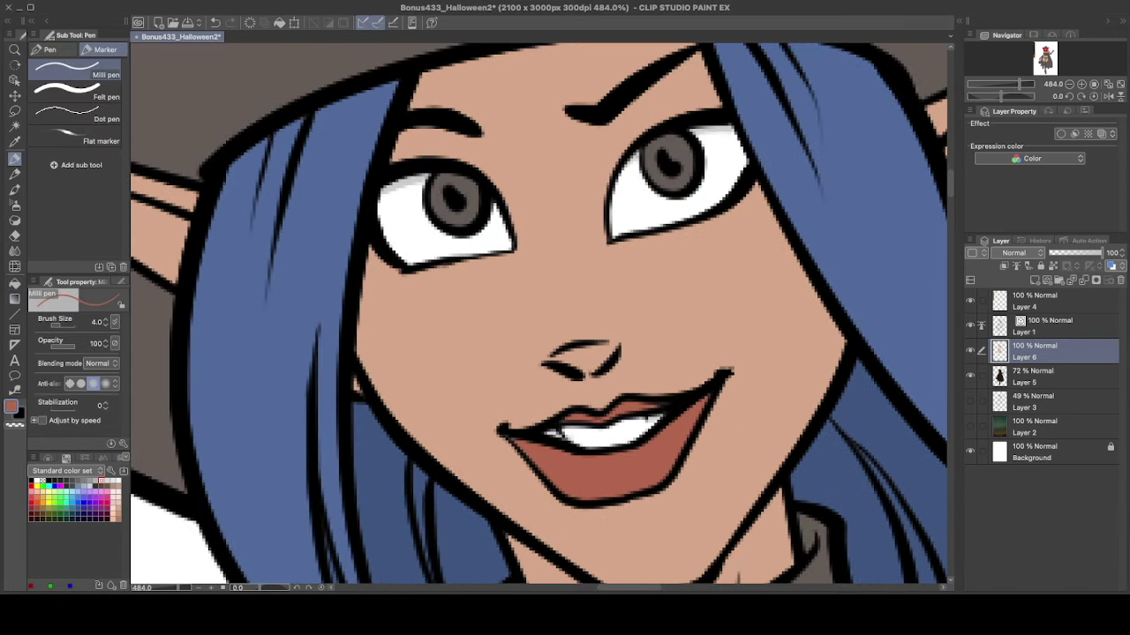
{"action": "scroll", "coordinate": [682, 397], "scroll_direction": "down", "scroll_amount": 10}
{"action": "key", "text": "super+s"}
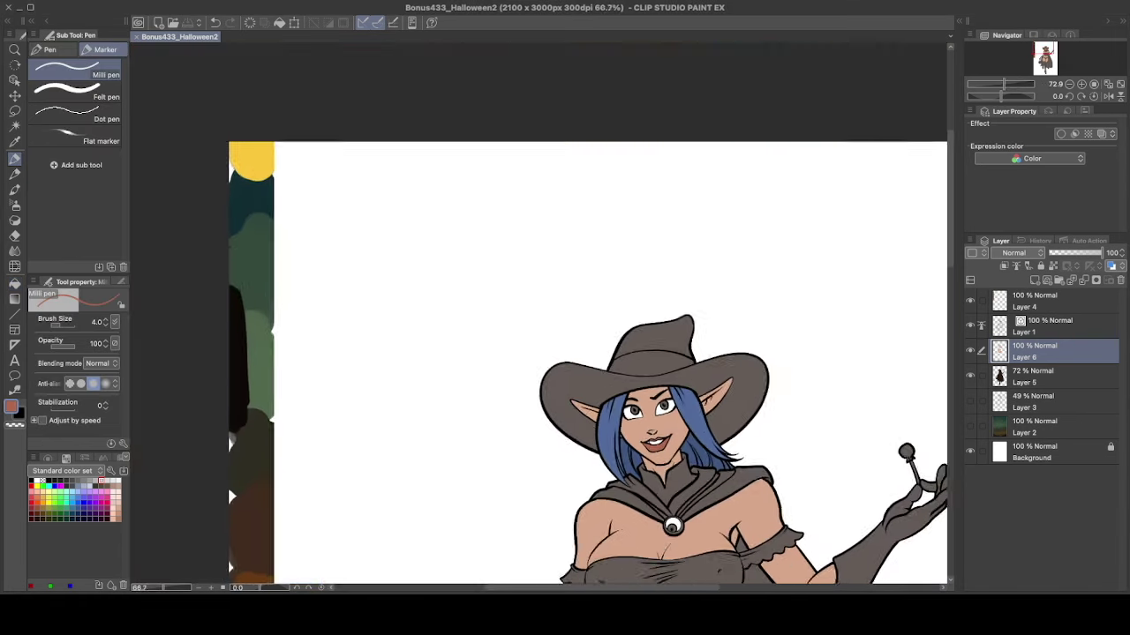
- Fill both irises with purple, shading them darker at the top and lighter at the bottom with the Milli pen
{"action": "scroll", "coordinate": [614, 299], "scroll_direction": "up", "scroll_amount": 8}
{"action": "key", "text": "g"}
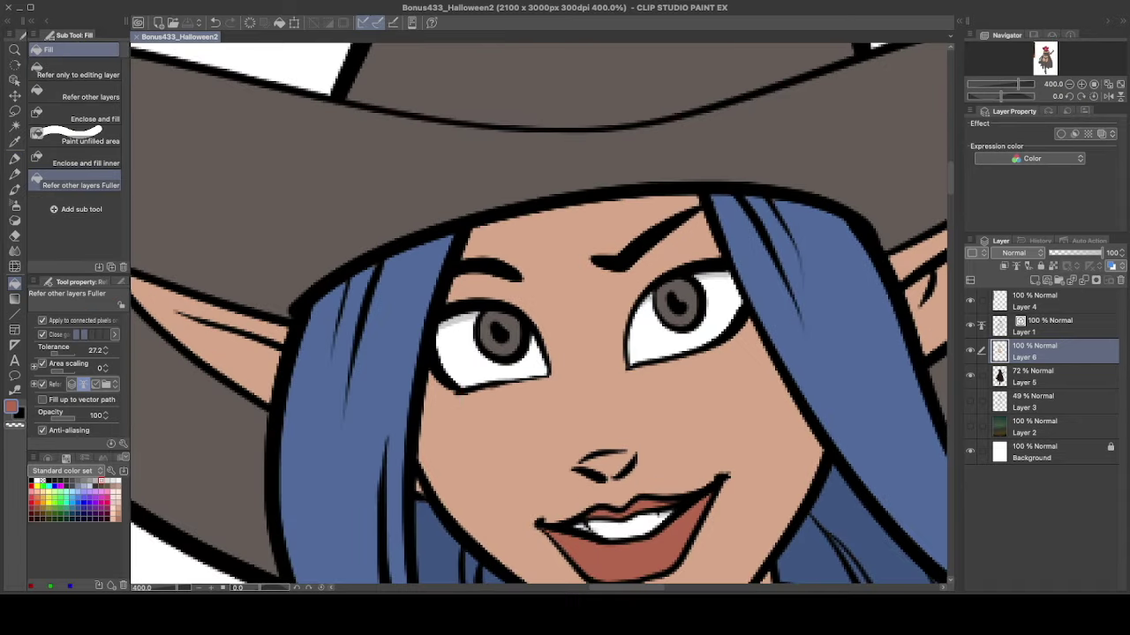
{"action": "left_click", "coordinate": [498, 336]}
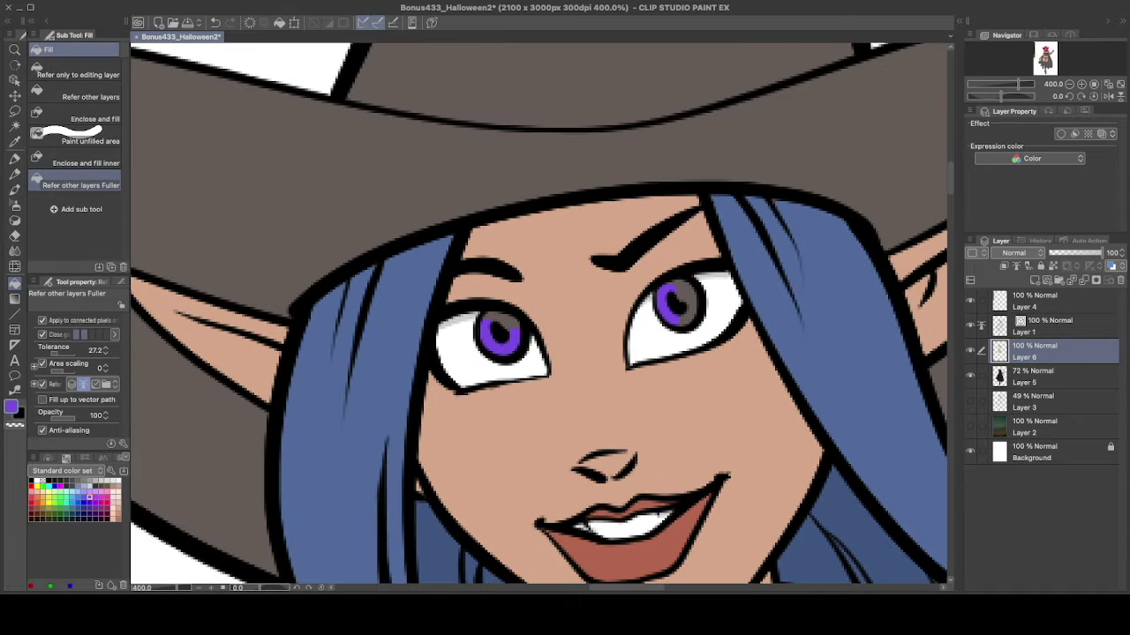
{"action": "key", "text": "p"}
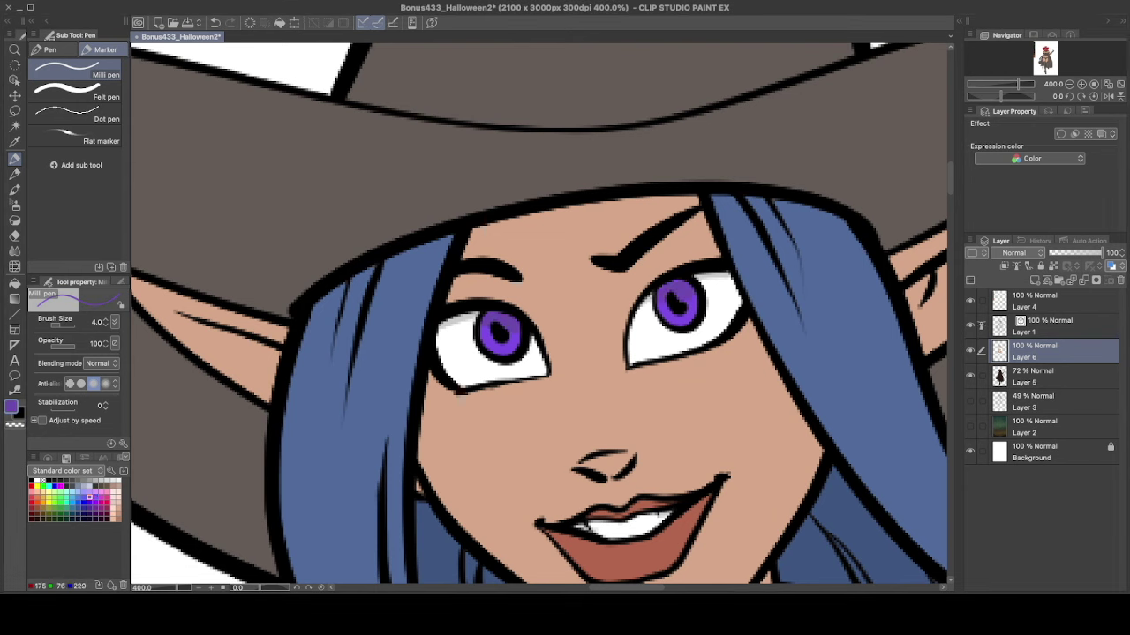
{"action": "left_click", "coordinate": [498, 349]}
- Add a layer named Shine above the line art, paint white highlights on the eyes and lower lip, and save the file
{"action": "key", "text": "super+shift+n"}
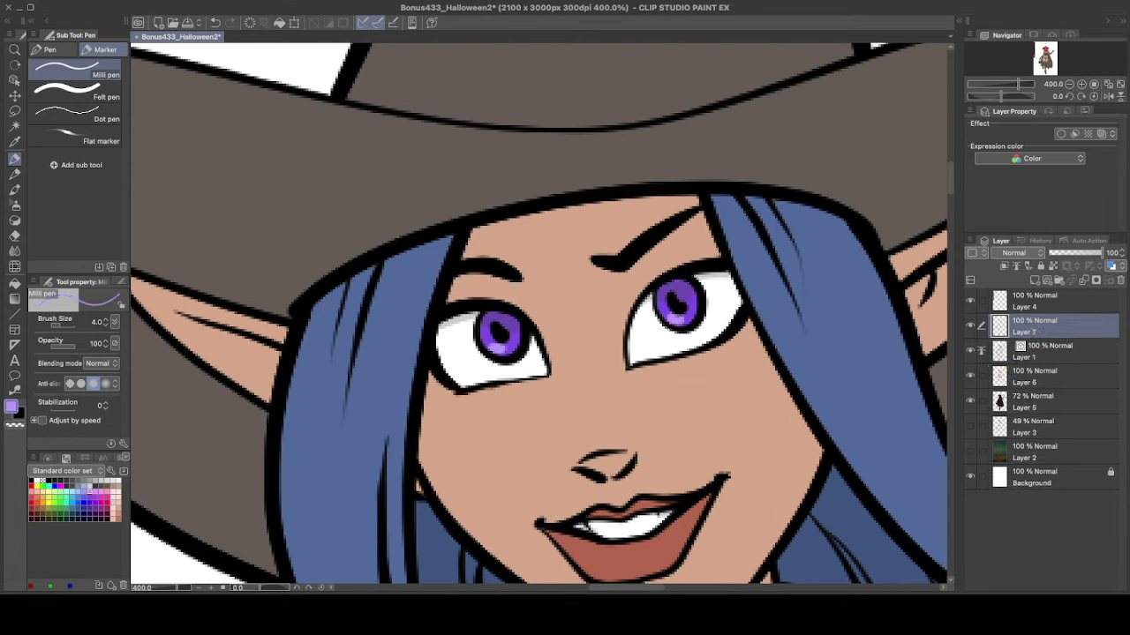
{"action": "left_click", "coordinate": [509, 326], "text": "alt"}
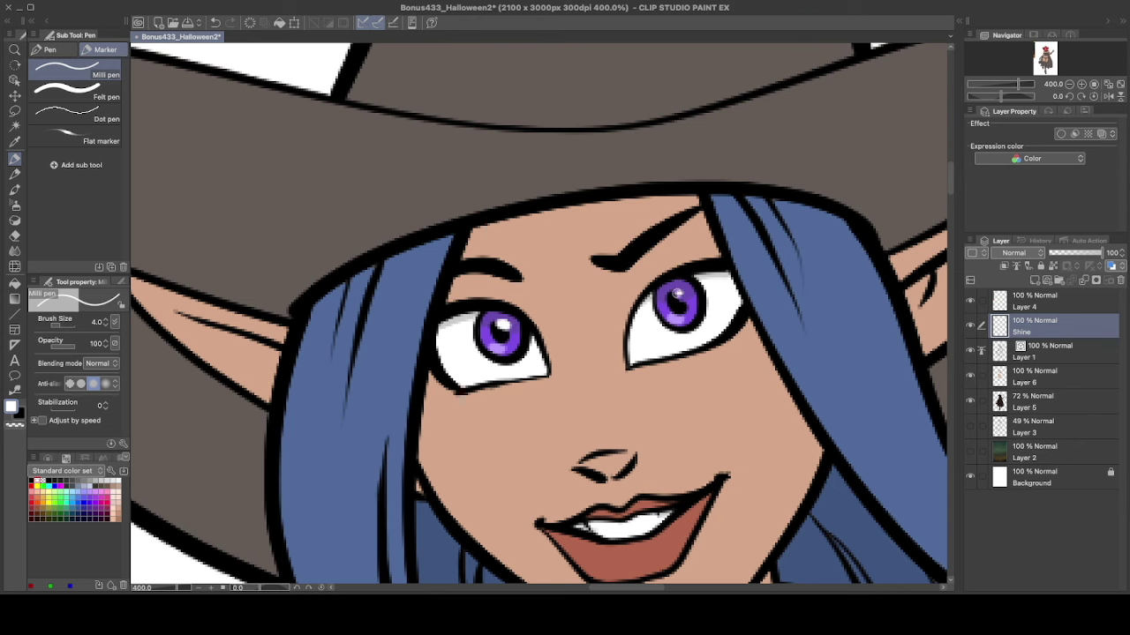
{"action": "left_click", "coordinate": [677, 293]}
{"action": "key", "text": "bracketleft"}
{"action": "scroll", "coordinate": [638, 418], "scroll_direction": "down", "scroll_amount": 3}
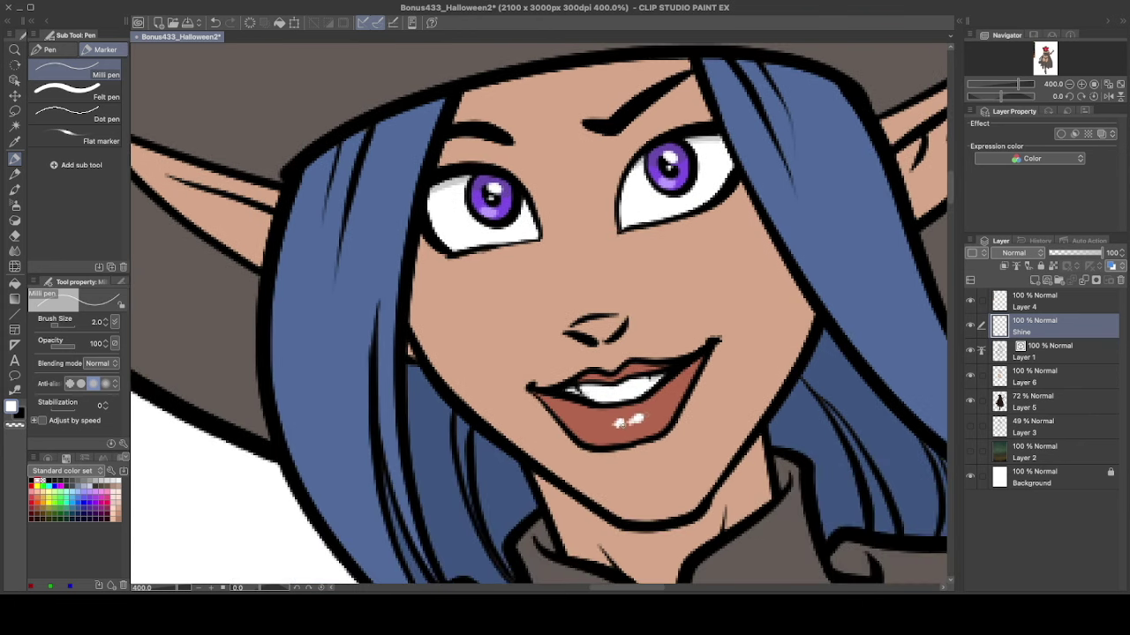
{"action": "scroll", "coordinate": [529, 318], "scroll_direction": "down", "scroll_amount": 6}
{"action": "scroll", "coordinate": [631, 437], "scroll_direction": "up", "scroll_amount": 5}
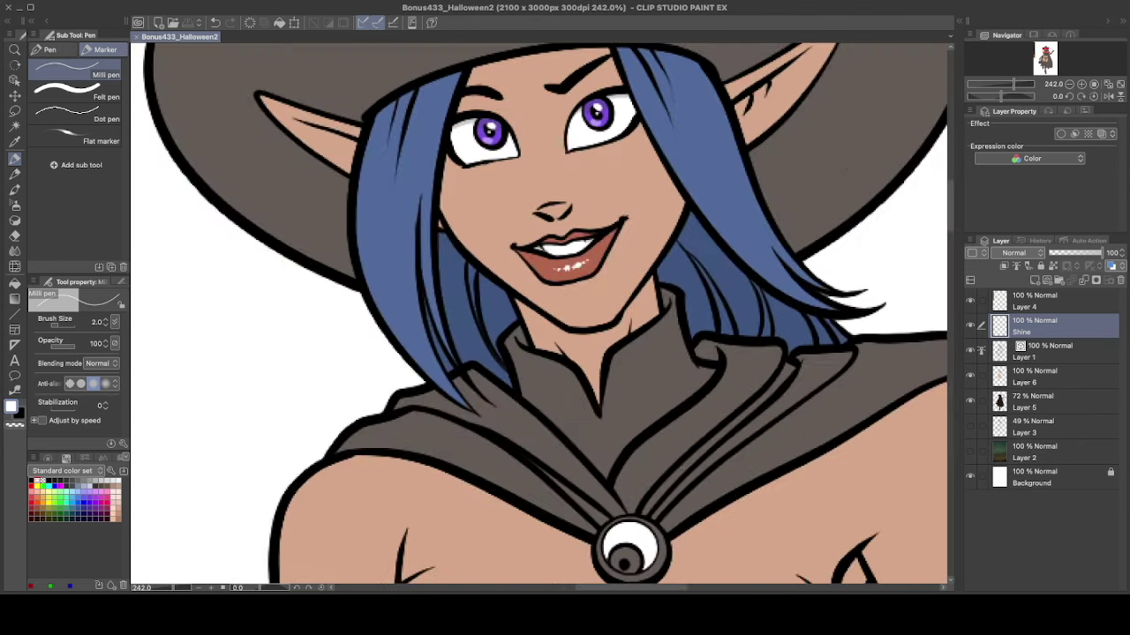
- Paint white highlights on the brooch's eyeball and rim on the Shine layer, and save the file
{"action": "key", "text": "bracketright"}
{"action": "key", "text": "bracketright"}
{"action": "left_click", "coordinate": [630, 439]}
{"action": "key", "text": "bracketleft"}
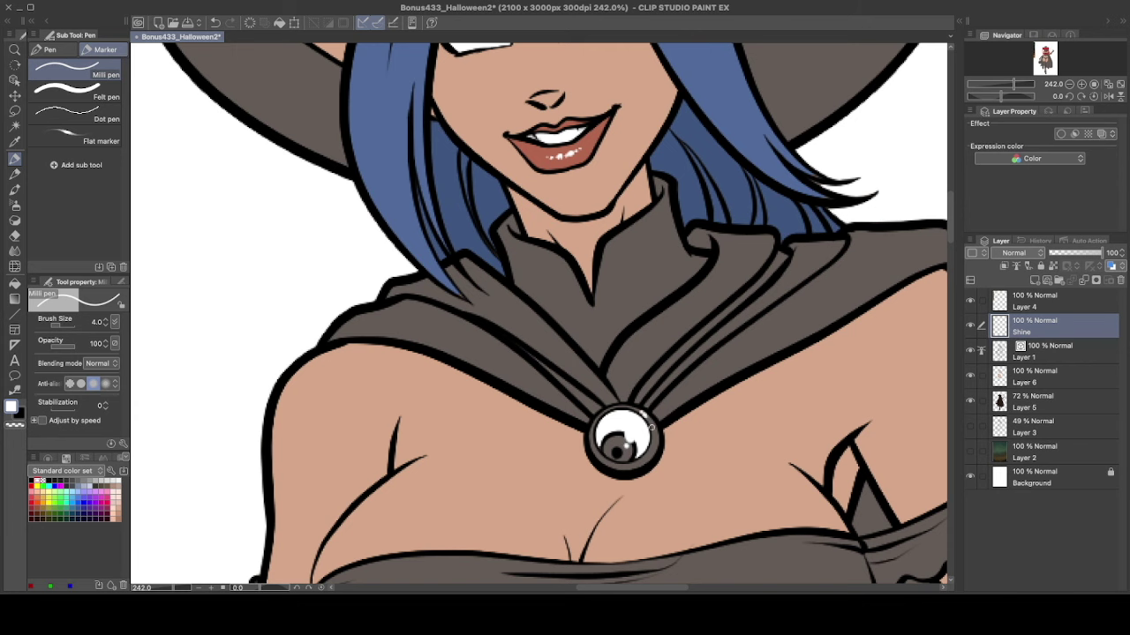
{"action": "scroll", "coordinate": [651, 426], "scroll_direction": "down", "scroll_amount": 5}
{"action": "key", "text": "ctrl+s"}
- Fill the iris of the brooch's eyeball with green on Layer 6
{"action": "left_click", "coordinate": [1033, 377]}
{"action": "scroll", "coordinate": [618, 432], "scroll_direction": "up", "scroll_amount": 7}
{"action": "key", "text": "g"}
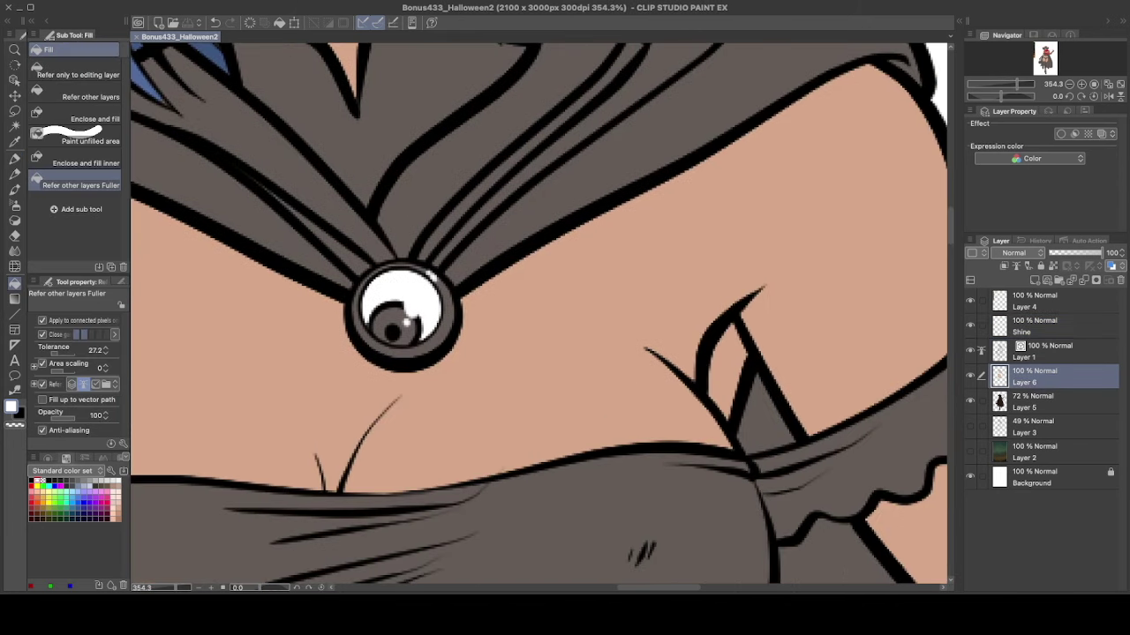
{"action": "left_click", "coordinate": [380, 319]}
- Shade the brooch's green iris with light green at the lower edge and dark green at the top using the Milli pen
{"action": "key", "text": "p"}
{"action": "key", "text": "x"}
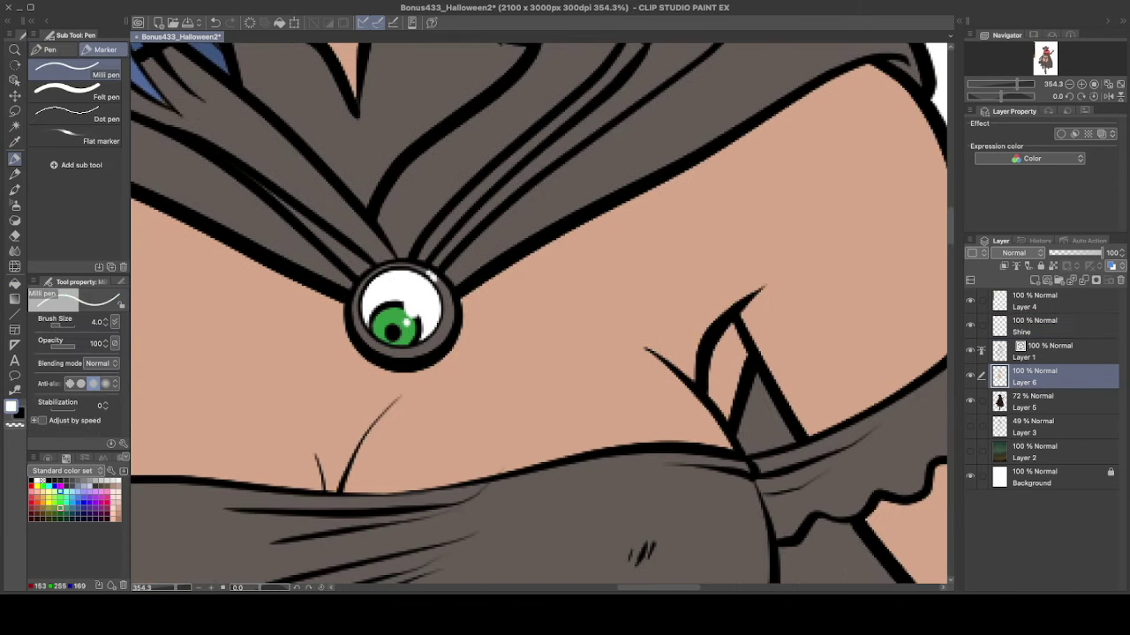
{"action": "key", "text": "x"}
{"action": "left_click", "coordinate": [60, 508]}
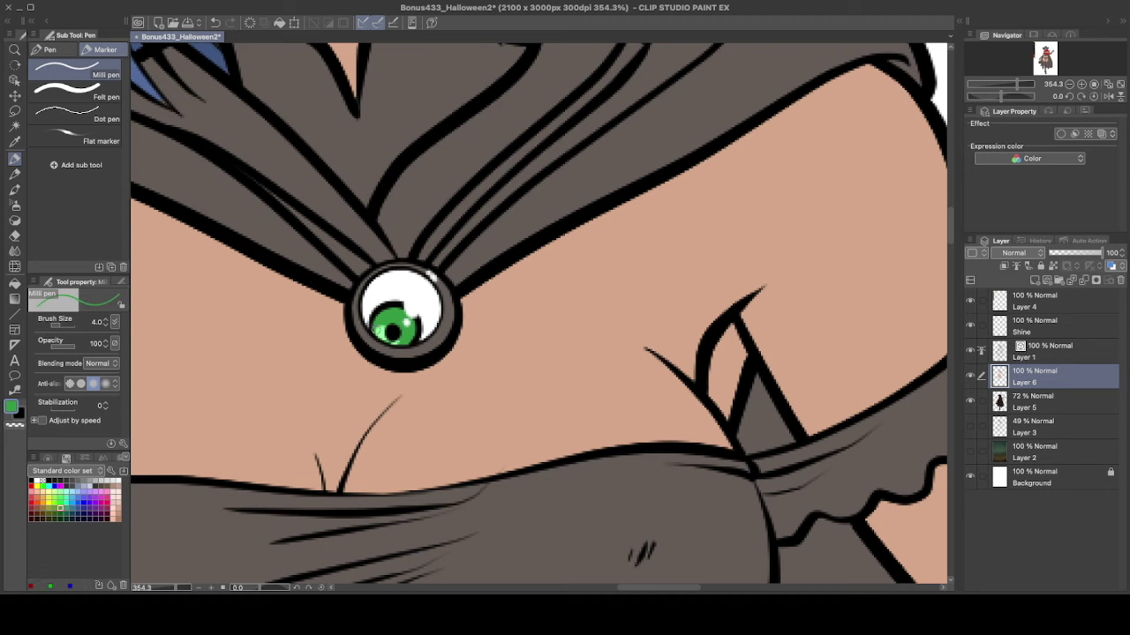
{"action": "left_click", "coordinate": [60, 513]}
{"action": "left_click_drag", "start_coordinate": [395, 311], "coordinate": [408, 327]}
- Colour the brooch's rim dark gold and add metallic shading in lighter gold, reddish brown and pale yellow
{"action": "scroll", "coordinate": [411, 352], "scroll_direction": "down", "scroll_amount": 1}
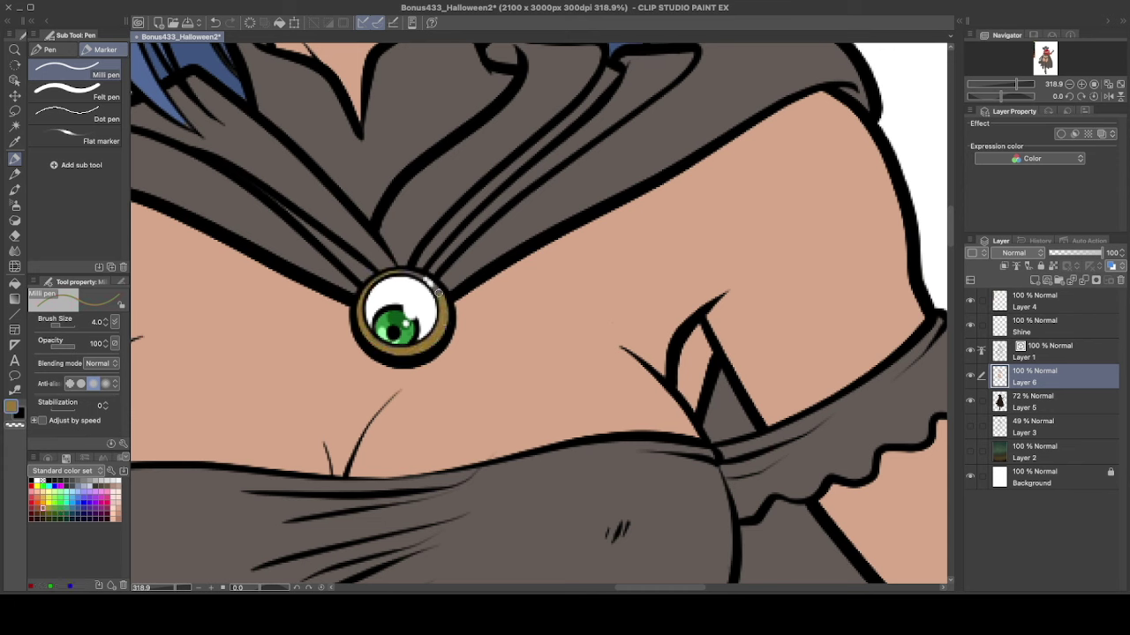
{"action": "left_click", "coordinate": [43, 500]}
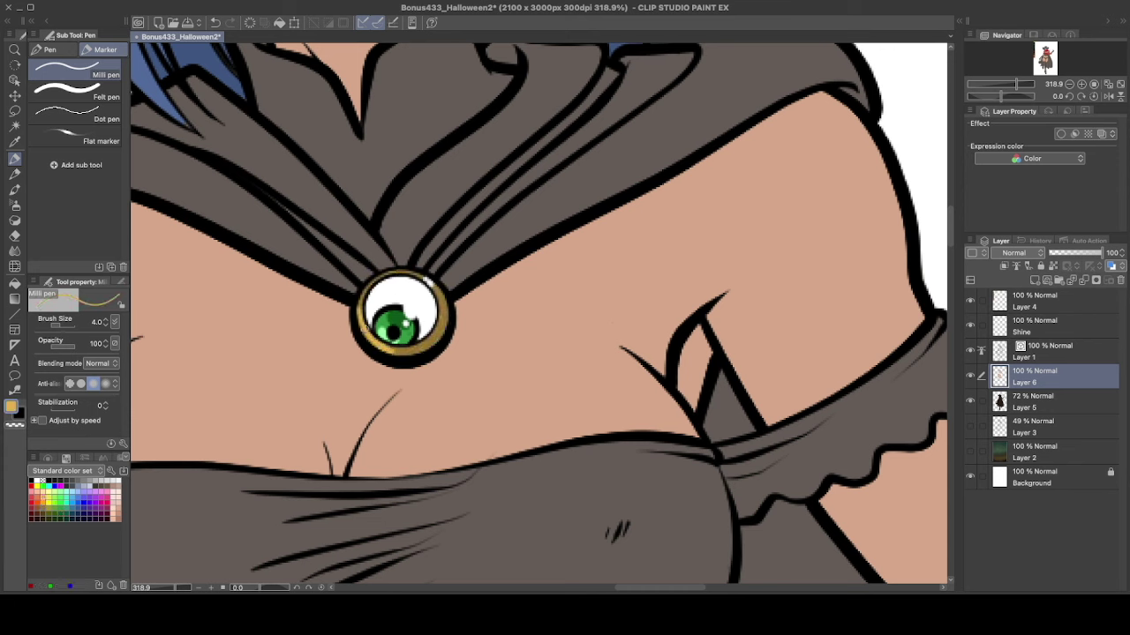
{"action": "left_click", "coordinate": [37, 508]}
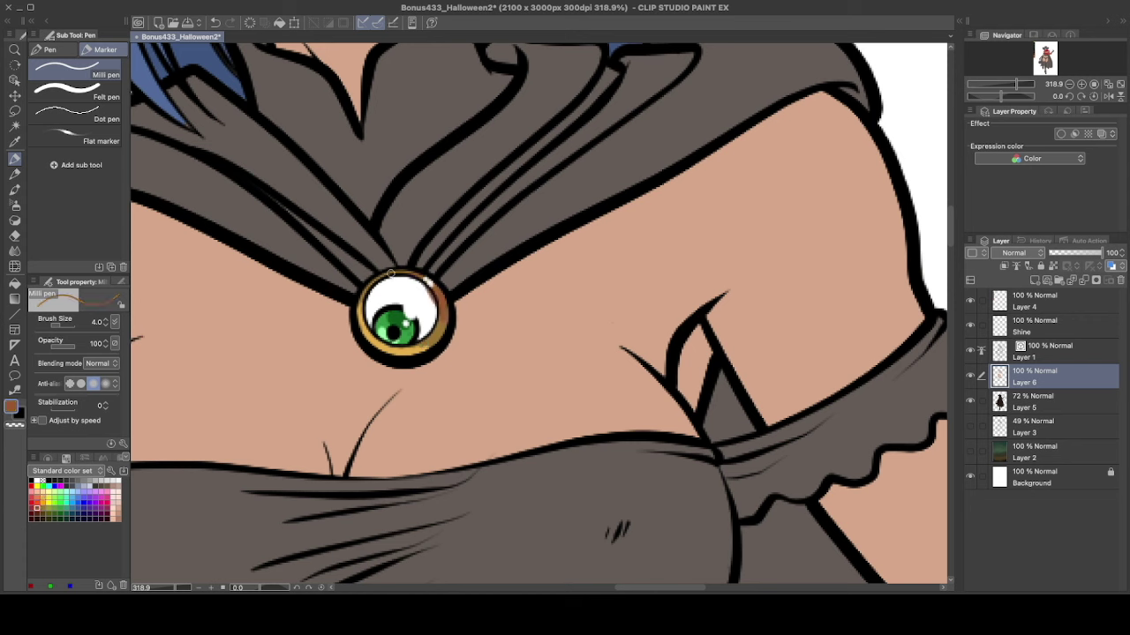
{"action": "left_click", "coordinate": [441, 304], "text": "alt"}
{"action": "left_click_drag", "start_coordinate": [441, 301], "coordinate": [446, 332]}
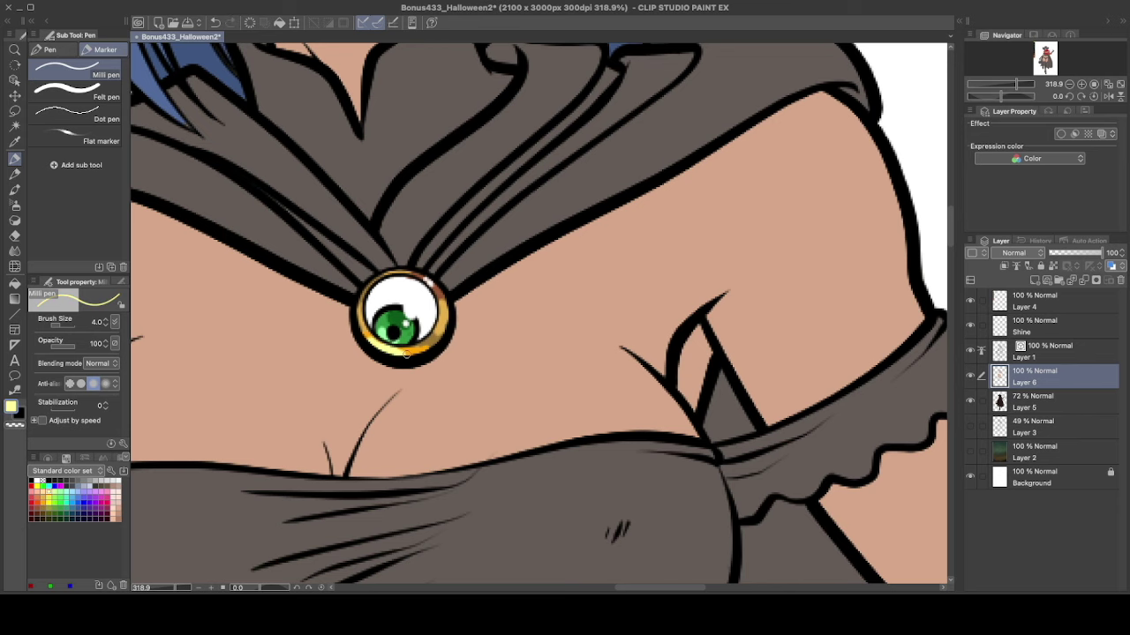
{"action": "scroll", "coordinate": [404, 335], "scroll_direction": "down", "scroll_amount": 5}
{"action": "scroll", "coordinate": [405, 336], "scroll_direction": "up", "scroll_amount": 4}
{"action": "key", "text": "bracketleft"}
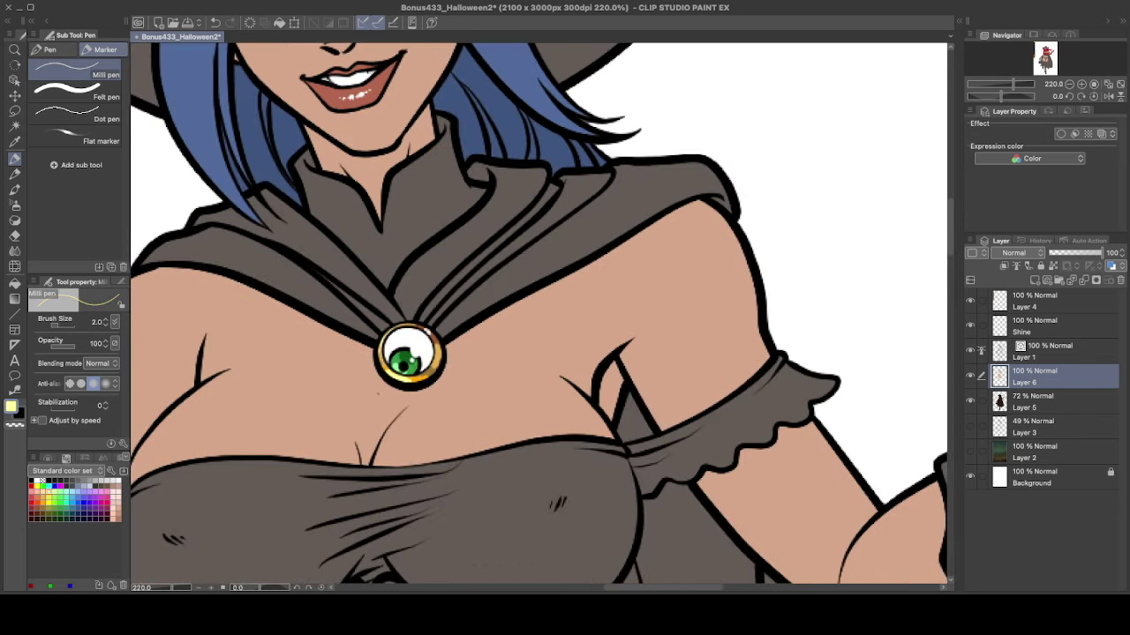
- Select the whole canvas and fill the pumpkin bucket and its rim with dark orange on Layer 6
{"action": "scroll", "coordinate": [377, 392], "scroll_direction": "down", "scroll_amount": 5}
{"action": "key", "text": "ctrl+a"}
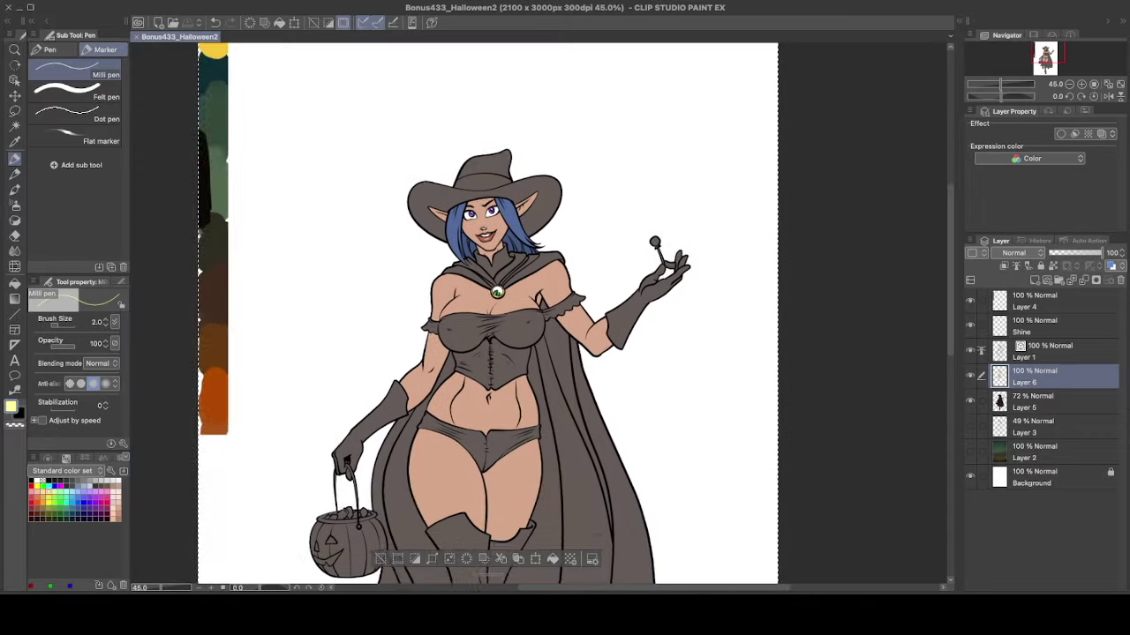
{"action": "key", "text": "g"}
{"action": "left_click", "coordinate": [357, 477]}
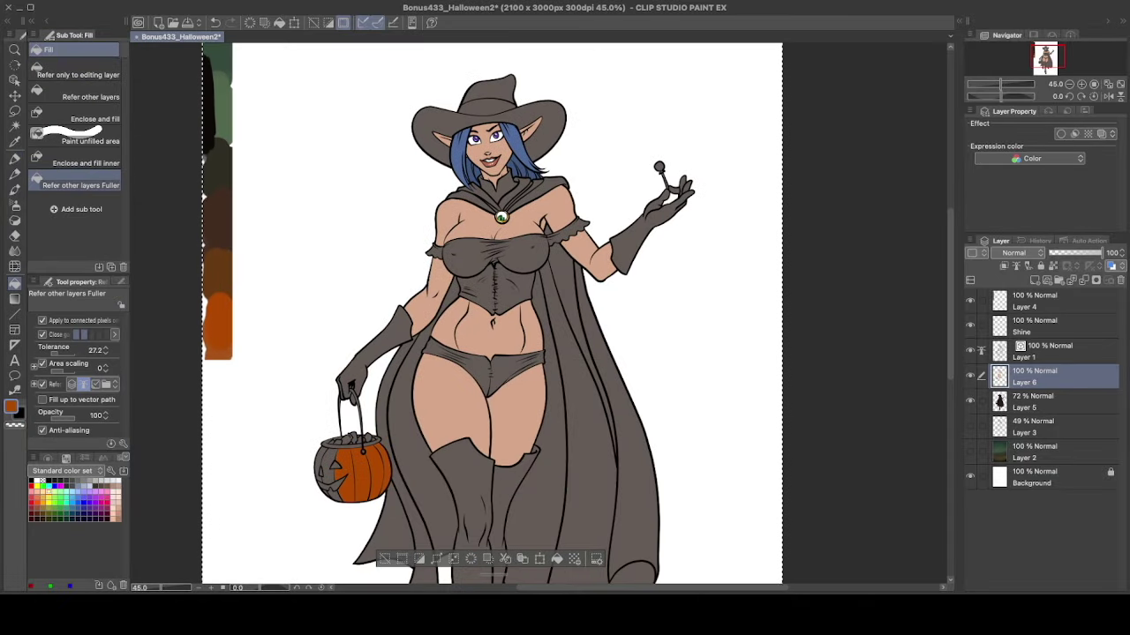
{"action": "scroll", "coordinate": [341, 448], "scroll_direction": "up", "scroll_amount": 4}
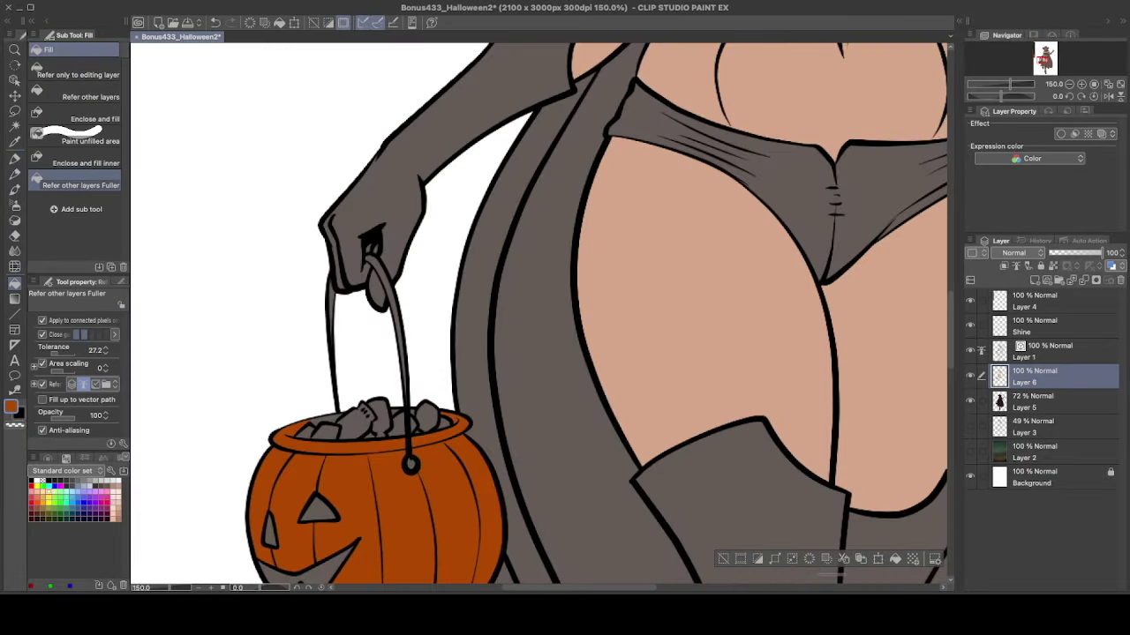
- Paint the bucket's handle orange-brown with the Milli pen and fill the jack-o'-lantern's eyes and mouth with brown
{"action": "scroll", "coordinate": [542, 315], "scroll_direction": "down", "scroll_amount": 3}
{"action": "key", "text": "p"}
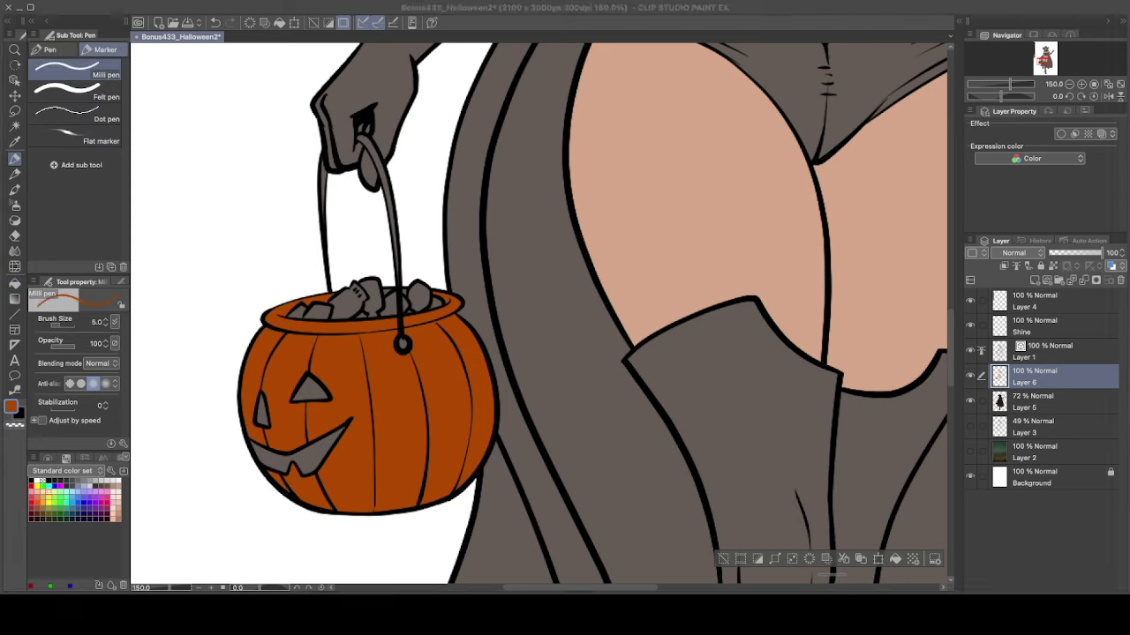
{"action": "mouse_move", "coordinate": [399, 265]}
{"action": "left_mouse_down"}
{"action": "mouse_move", "coordinate": [362, 141]}
{"action": "mouse_move", "coordinate": [322, 206]}
{"action": "left_mouse_up"}
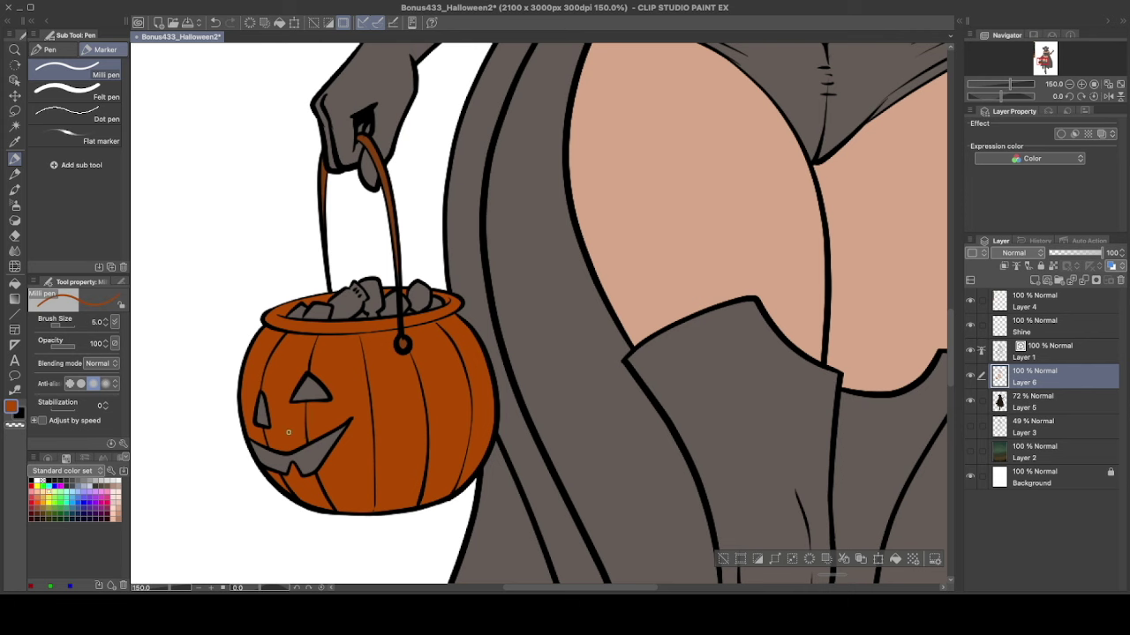
{"action": "key", "text": "g"}
{"action": "left_click", "coordinate": [262, 413]}
{"action": "left_click", "coordinate": [311, 390]}
{"action": "left_click", "coordinate": [276, 452]}
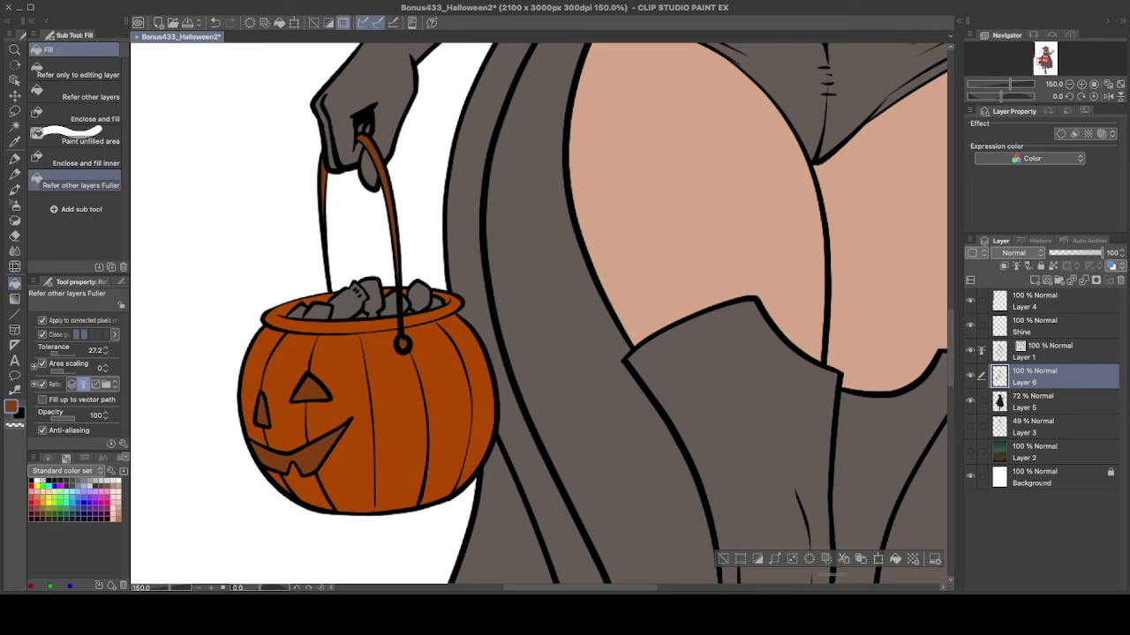
- Save the file, and fill the cape's lining with slate blue and its outer side and collar with pale lavender
{"action": "scroll", "coordinate": [300, 446], "scroll_direction": "down", "scroll_amount": 5}
{"action": "scroll", "coordinate": [445, 313], "scroll_direction": "down", "scroll_amount": 3}
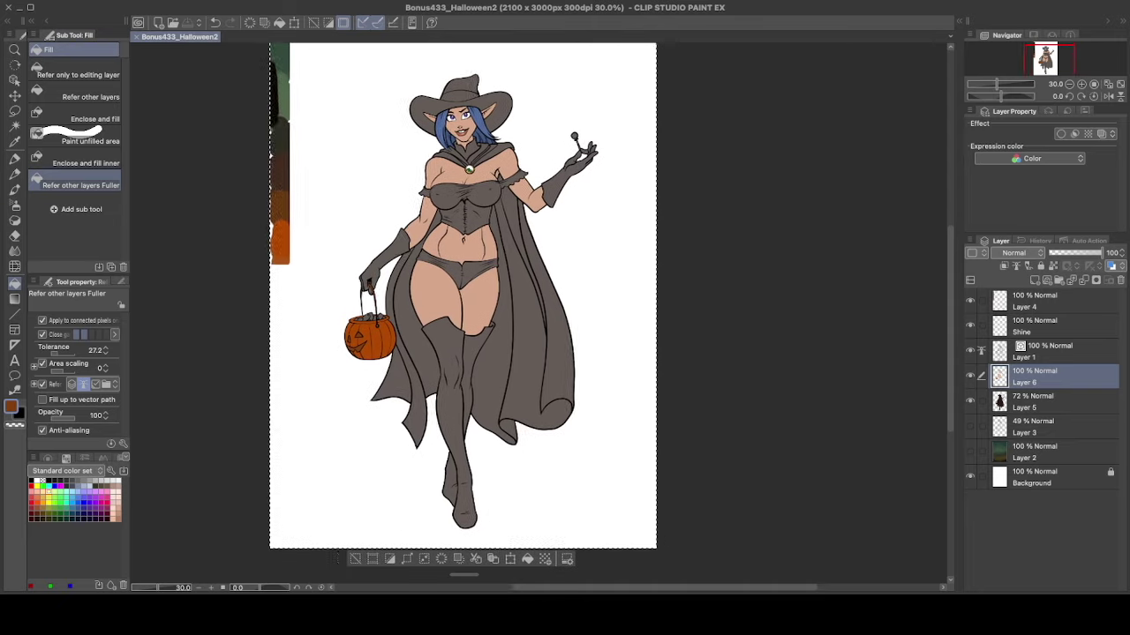
{"action": "scroll", "coordinate": [423, 353], "scroll_direction": "up", "scroll_amount": 1}
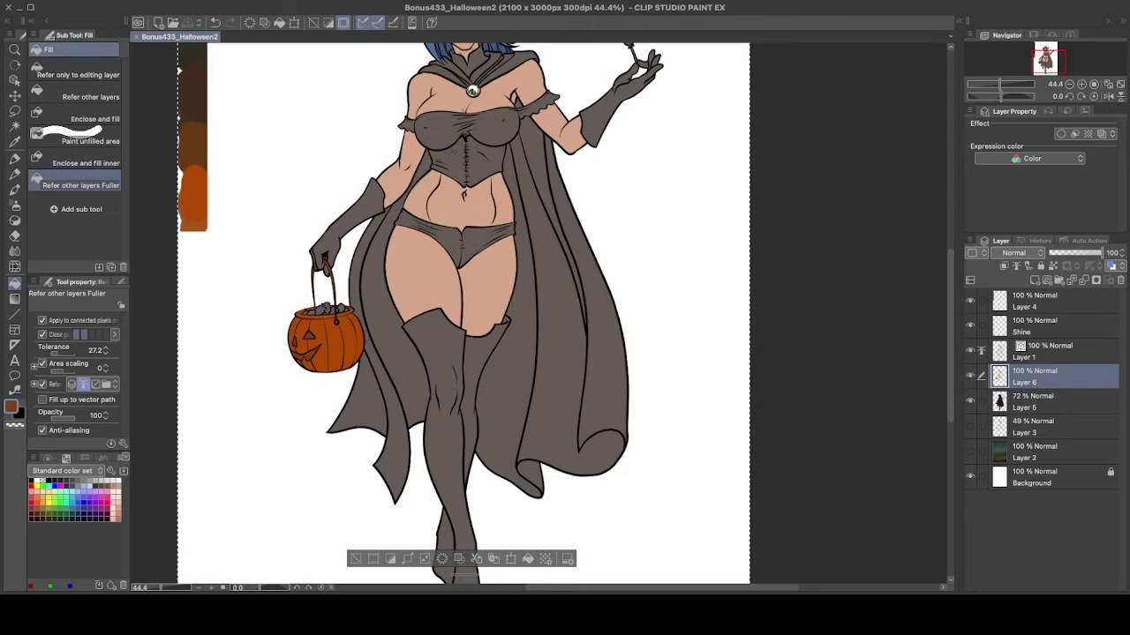
{"action": "key", "text": "x"}
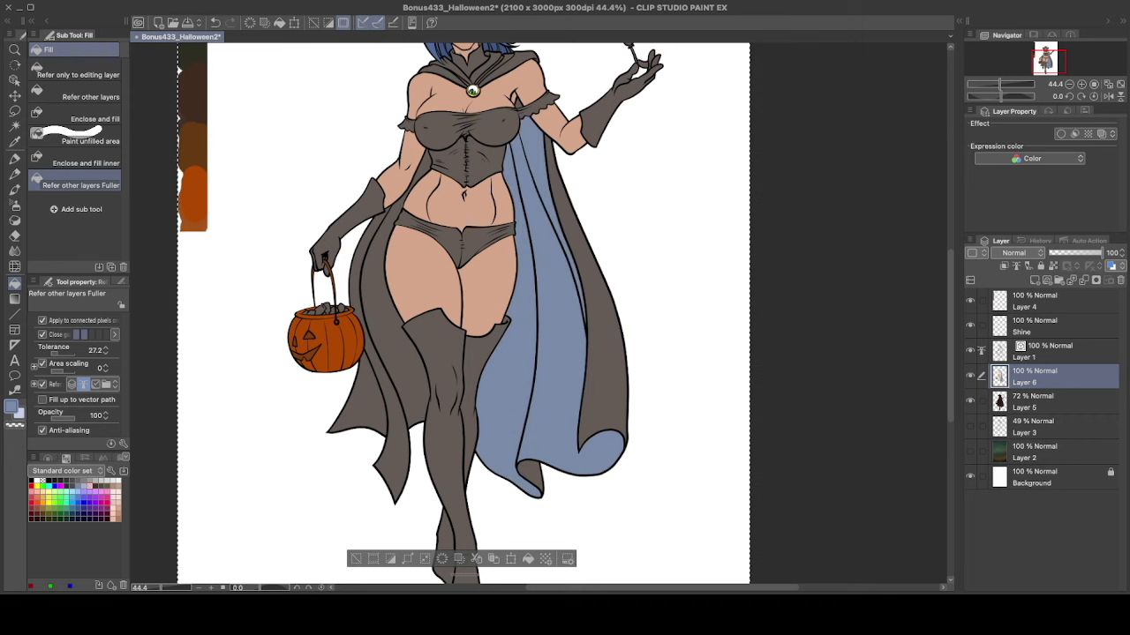
{"action": "scroll", "coordinate": [463, 313], "scroll_direction": "up", "scroll_amount": 3}
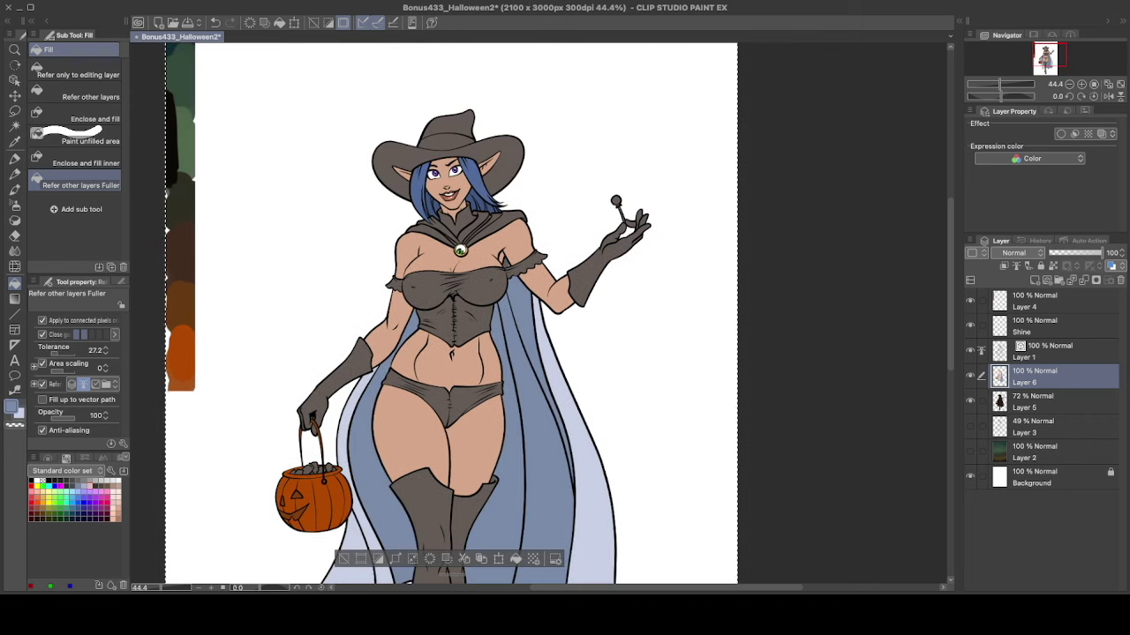
{"action": "scroll", "coordinate": [473, 216], "scroll_direction": "up", "scroll_amount": 3}
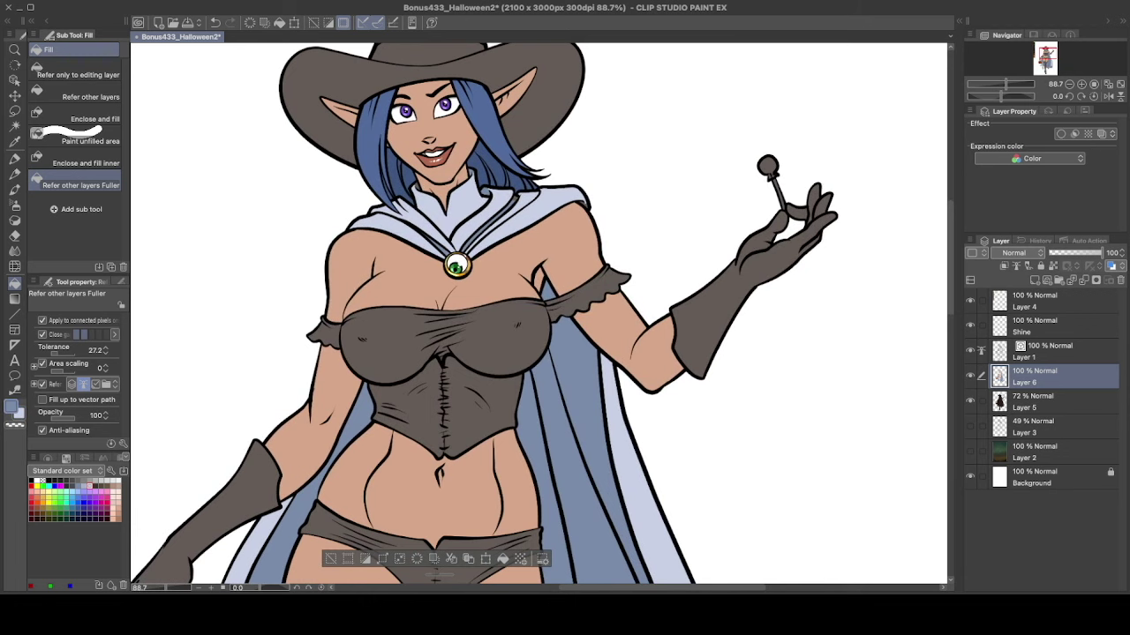
- Touch up the inner folds of the cape around the collar and brooch in slate blue and pale lavender using the Milli pen
{"action": "scroll", "coordinate": [426, 198], "scroll_direction": "up", "scroll_amount": 3}
{"action": "key", "text": "p"}
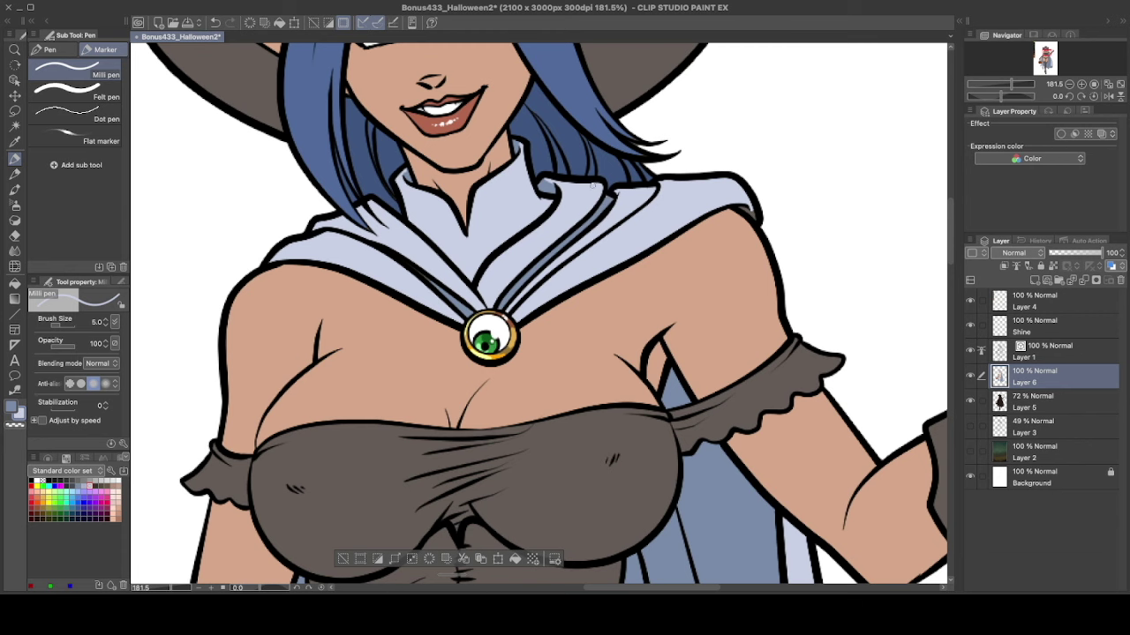
{"action": "left_click", "coordinate": [434, 285], "text": "alt"}
- Fill the hat's brim with slate blue, its crown with pale lavender and its band with greyish lavender
{"action": "scroll", "coordinate": [750, 244], "scroll_direction": "down", "scroll_amount": 4}
{"action": "key", "text": "g"}
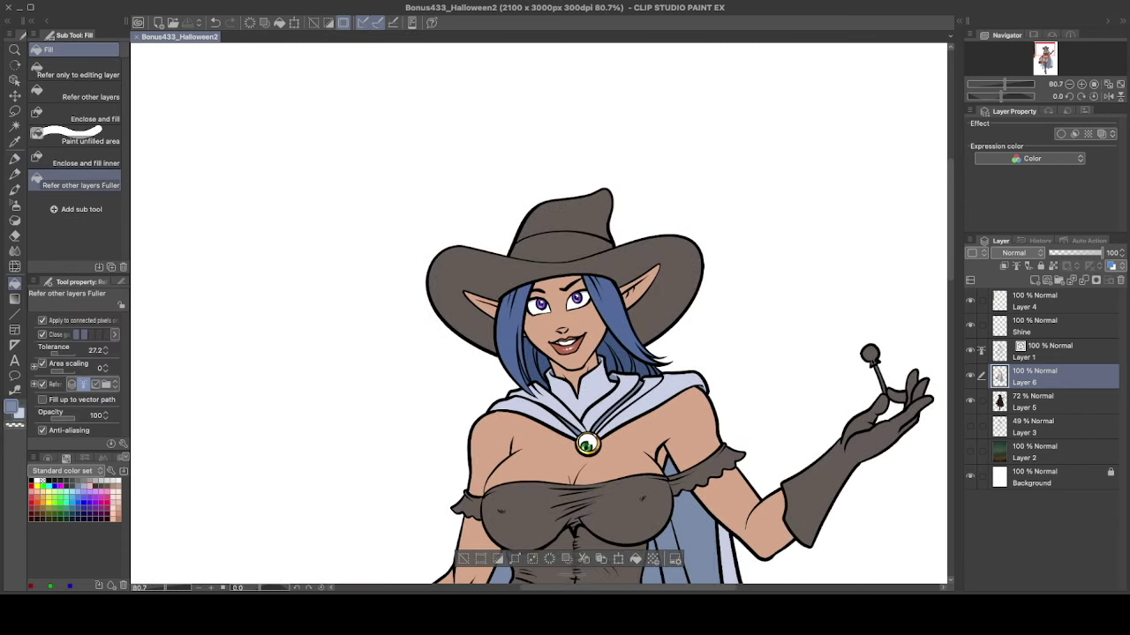
{"action": "left_click", "coordinate": [468, 296]}
{"action": "left_click", "coordinate": [565, 212]}
{"action": "left_click", "coordinate": [561, 247]}
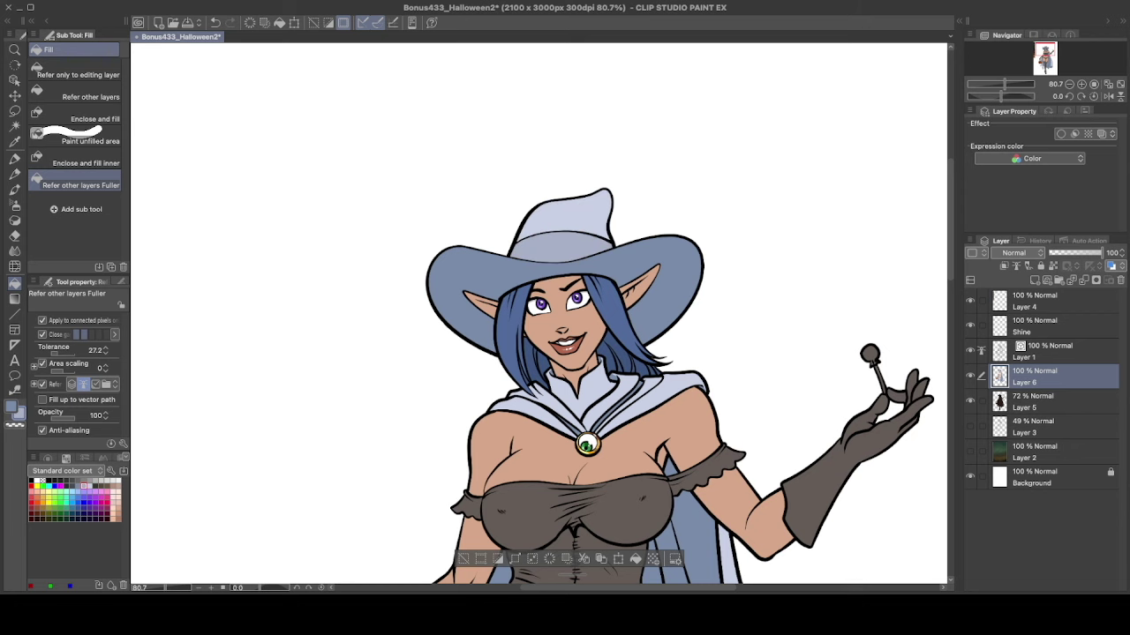
- Try a dark slate grey fill on the boots and both gloves
{"action": "scroll", "coordinate": [574, 578], "scroll_direction": "down", "scroll_amount": 2}
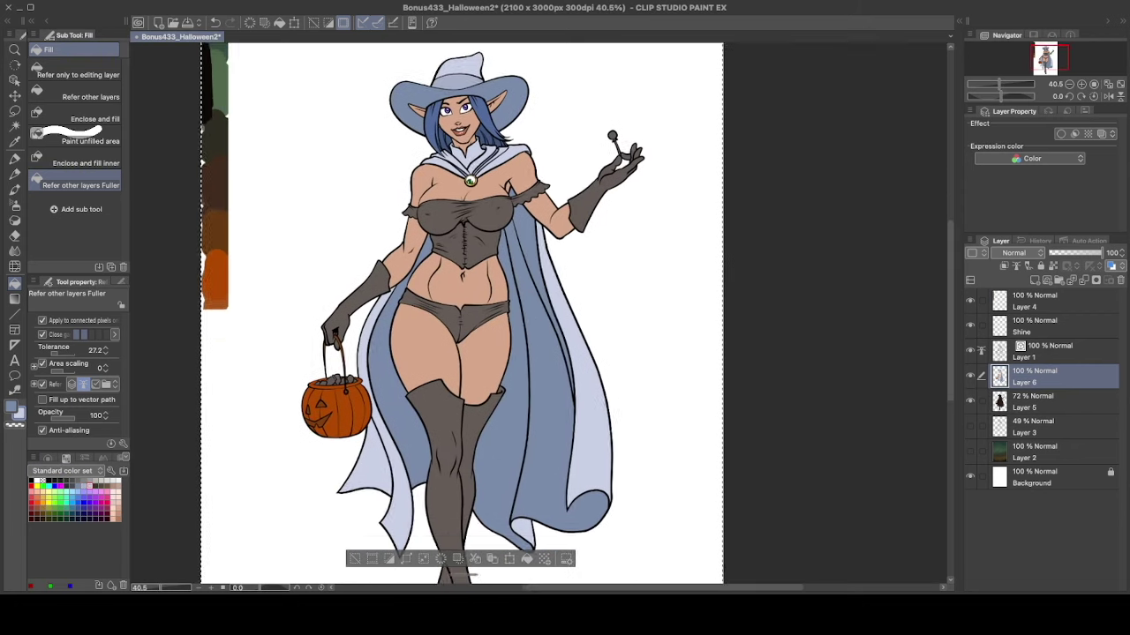
{"action": "left_click", "coordinate": [432, 459]}
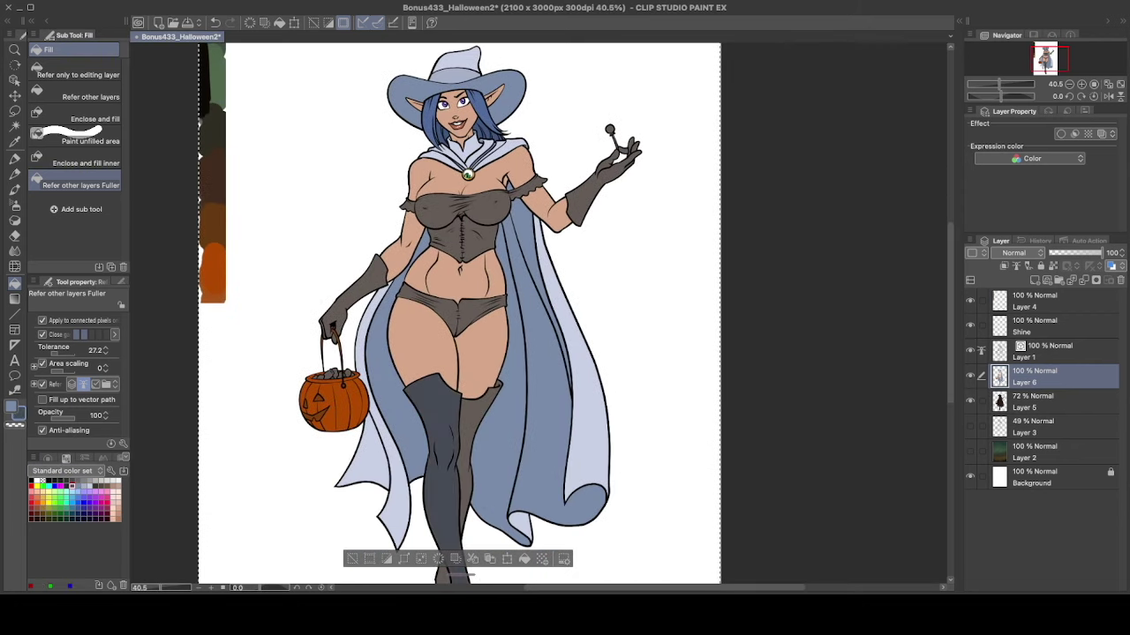
{"action": "scroll", "coordinate": [459, 313], "scroll_direction": "down", "scroll_amount": 3}
{"action": "scroll", "coordinate": [459, 314], "scroll_direction": "up", "scroll_amount": 4}
{"action": "left_click", "coordinate": [349, 335]}
{"action": "scroll", "coordinate": [459, 313], "scroll_direction": "up", "scroll_amount": 3}
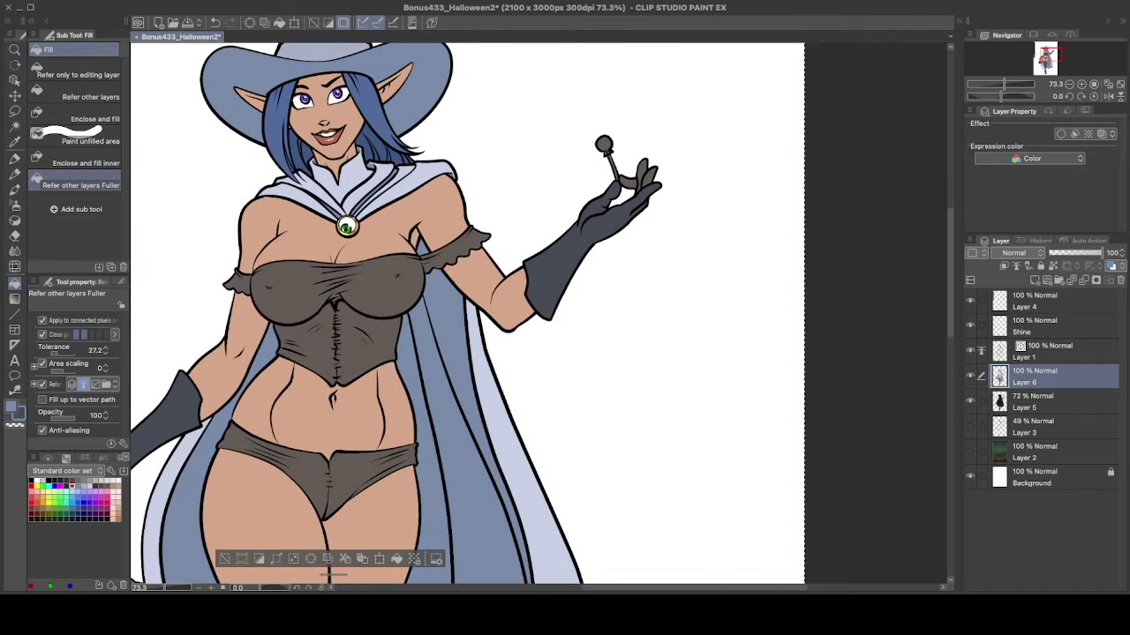
{"action": "scroll", "coordinate": [508, 273], "scroll_direction": "down", "scroll_amount": 3}
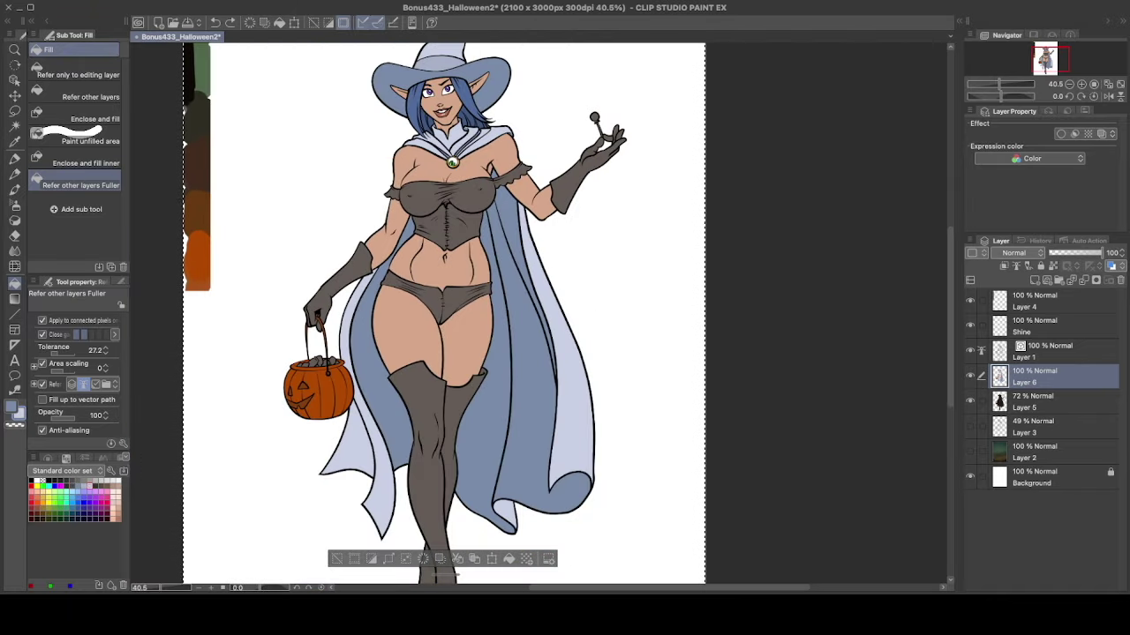
- Fill both gloves and the boots with near-white lavender
{"action": "left_click", "coordinate": [600, 159]}
{"action": "left_click", "coordinate": [336, 269]}
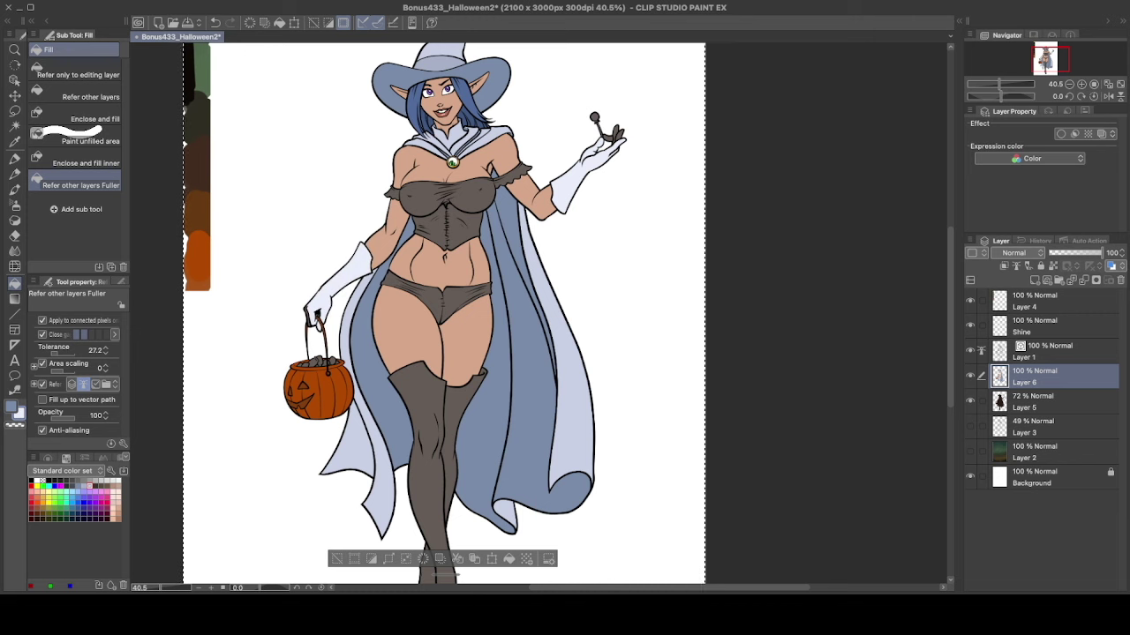
{"action": "left_click", "coordinate": [415, 424]}
{"action": "scroll", "coordinate": [441, 353], "scroll_direction": "down", "scroll_amount": 3}
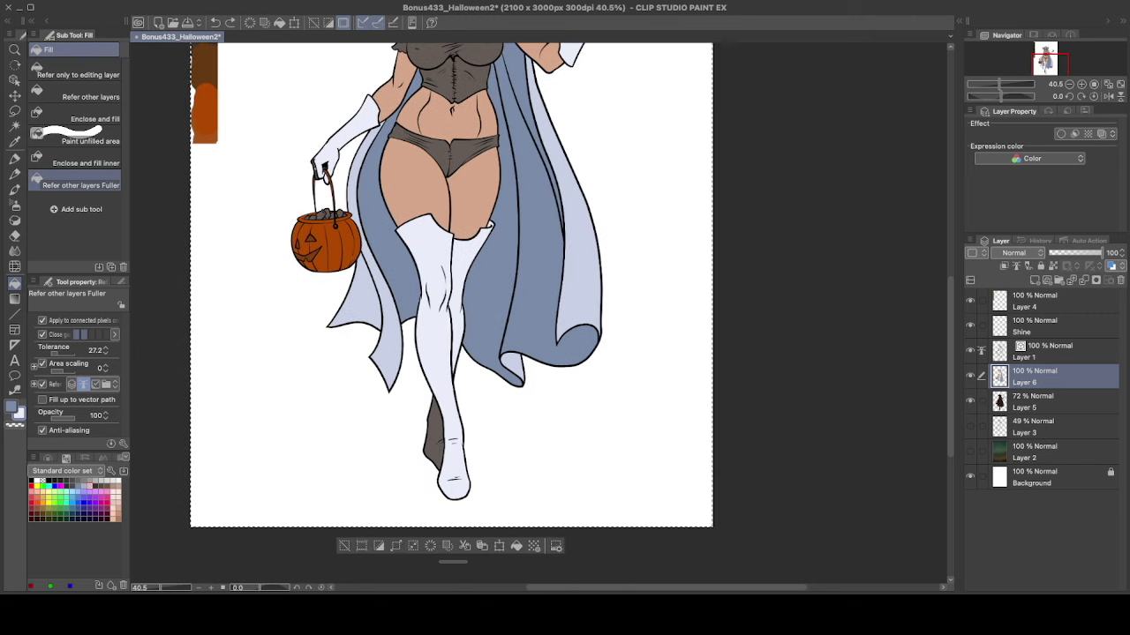
- Fill the off-shoulder top and both of its ruffled sleeves with near-white lavender
{"action": "scroll", "coordinate": [441, 265], "scroll_direction": "up", "scroll_amount": 3}
{"action": "scroll", "coordinate": [459, 248], "scroll_direction": "up", "scroll_amount": 2}
{"action": "left_click", "coordinate": [463, 254]}
{"action": "left_click", "coordinate": [374, 247]}
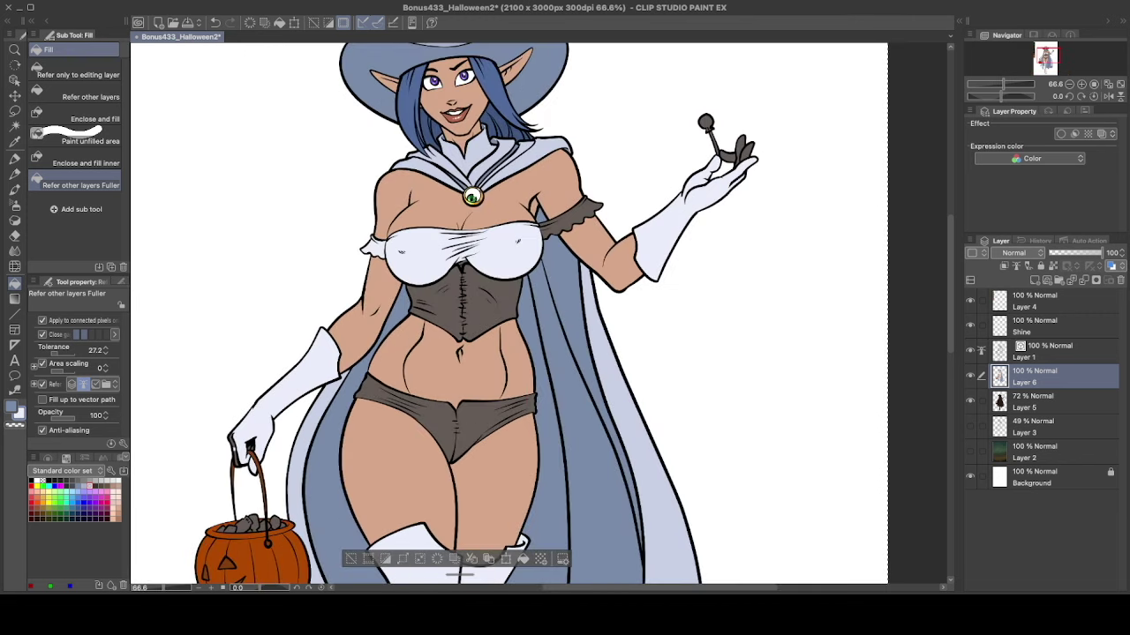
{"action": "left_click", "coordinate": [573, 211]}
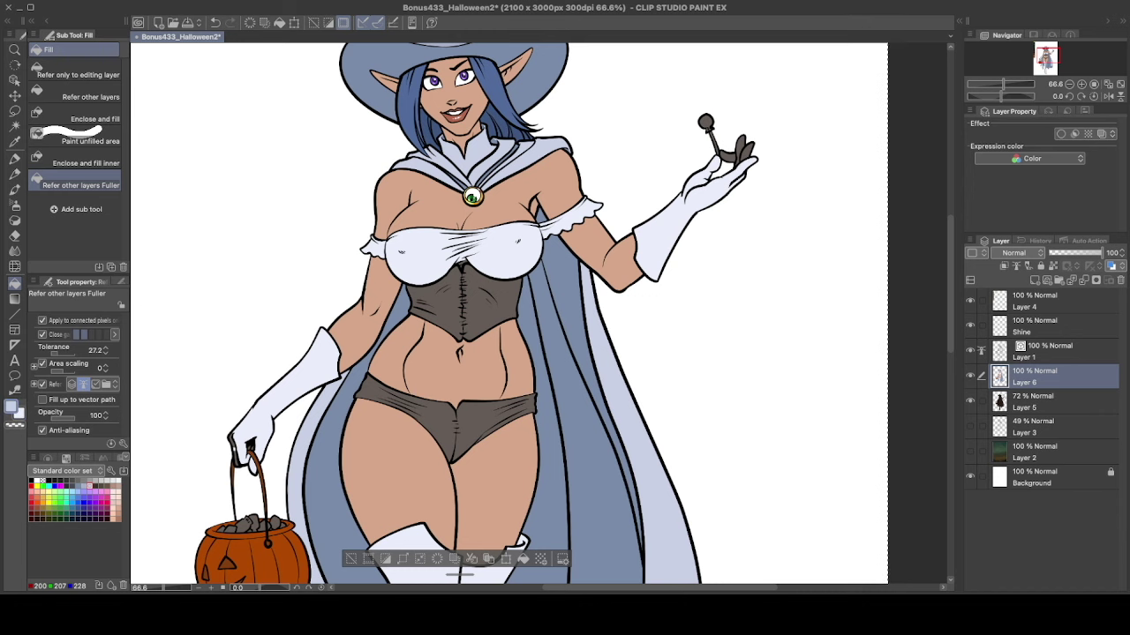
- Fill the corset, briefs, both gloves and both boots with greyish lavender
{"action": "left_click", "coordinate": [459, 304]}
{"action": "left_click", "coordinate": [446, 411]}
{"action": "scroll", "coordinate": [494, 353], "scroll_direction": "down", "scroll_amount": 3}
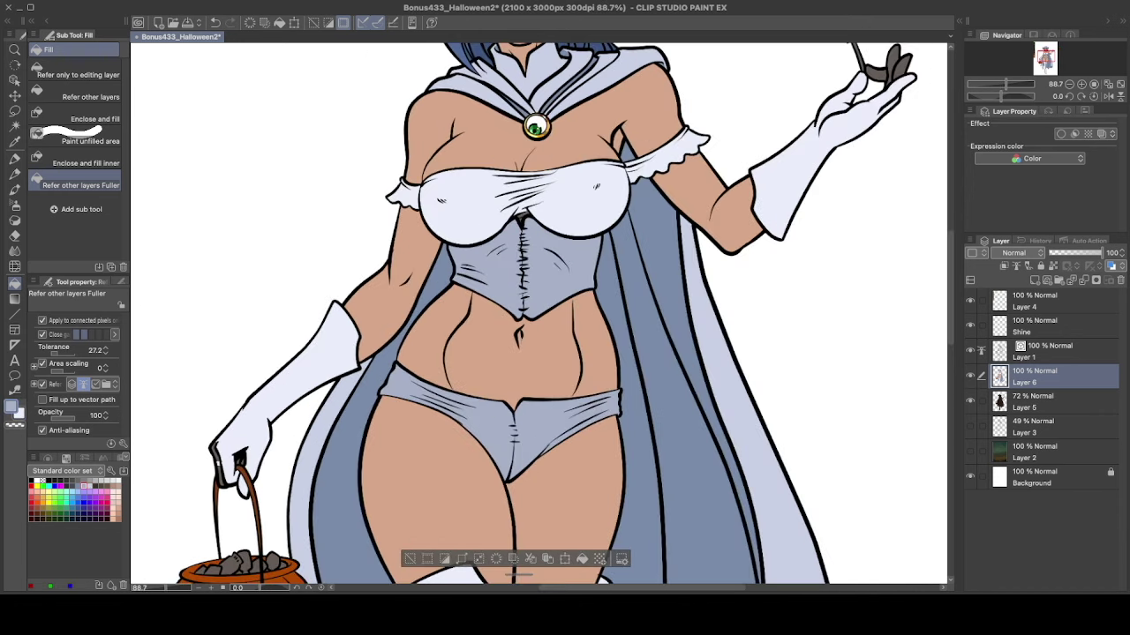
{"action": "left_click", "coordinate": [283, 397]}
{"action": "left_click", "coordinate": [830, 163]}
{"action": "scroll", "coordinate": [494, 353], "scroll_direction": "down", "scroll_amount": 5}
{"action": "left_click", "coordinate": [539, 371]}
{"action": "left_click", "coordinate": [442, 371]}
- Touch up the folded cuff of the rear boot, fixing its outline on Layer 1 and its fill colour on Layer 6
{"action": "scroll", "coordinate": [495, 353], "scroll_direction": "up", "scroll_amount": 3}
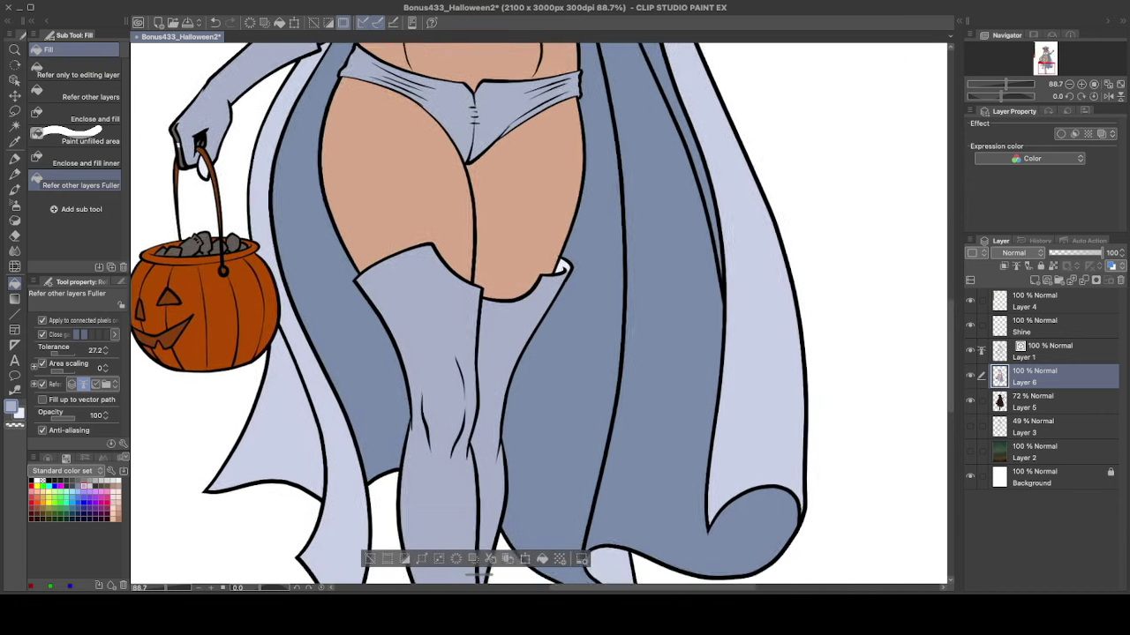
{"action": "scroll", "coordinate": [565, 305], "scroll_direction": "up", "scroll_amount": 2}
{"action": "key", "text": "p"}
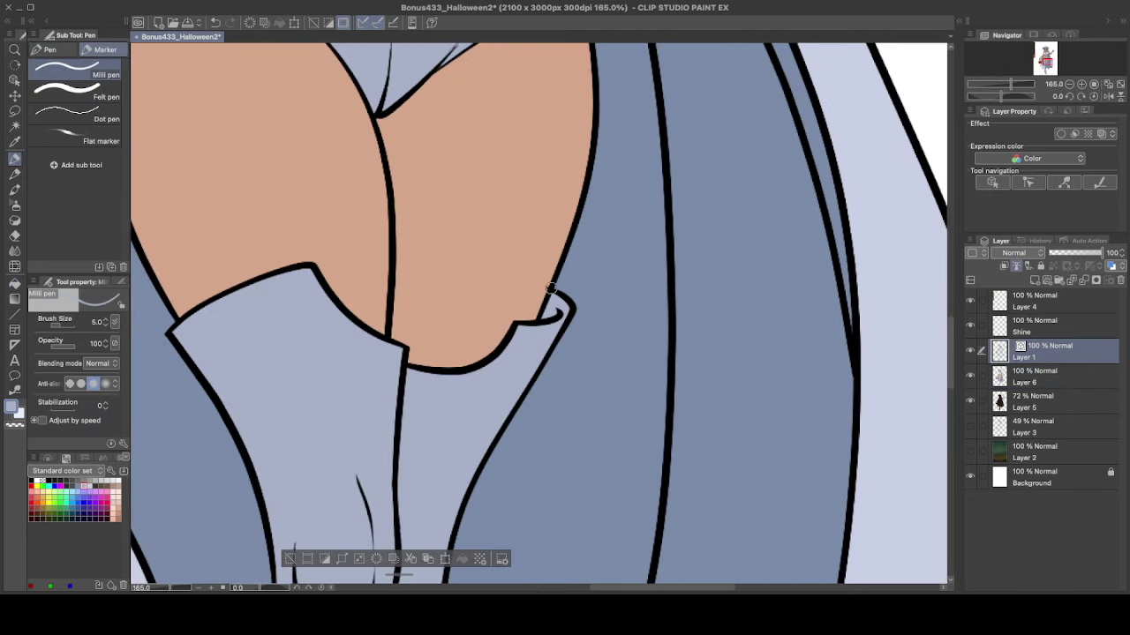
{"action": "left_click", "coordinate": [548, 284], "text": "ctrl+shift"}
{"action": "left_click", "coordinate": [547, 284], "text": "alt"}
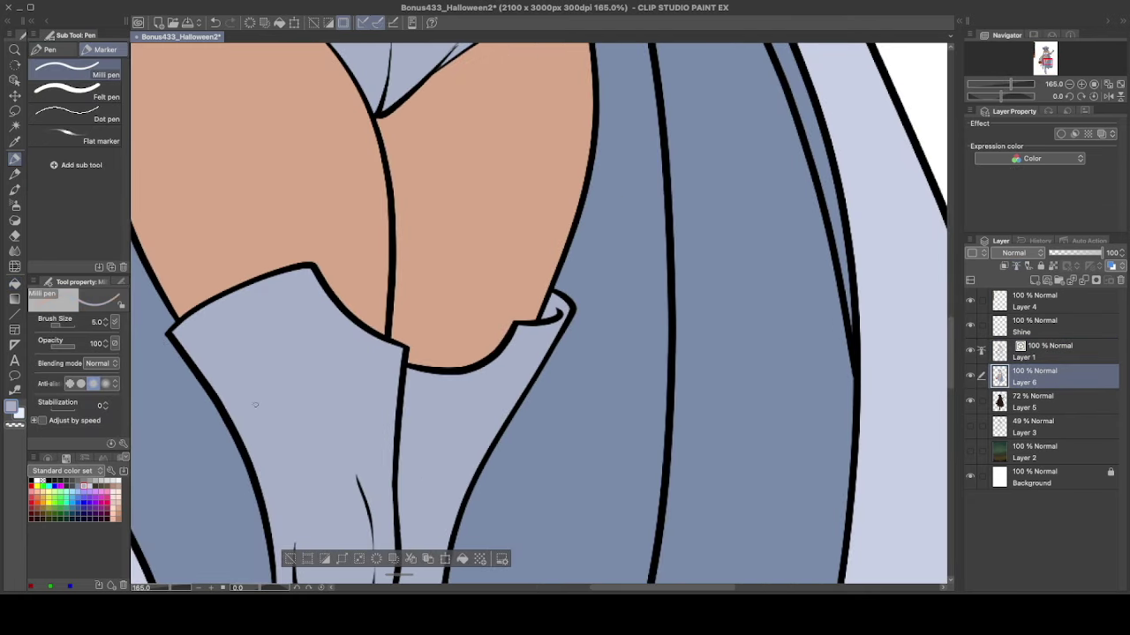
- Clean up the gap above the corset lacing, using the G-pen on Layer 1 and the Milli pen on Layer 6
{"action": "scroll", "coordinate": [255, 405], "scroll_direction": "down", "scroll_amount": 5}
{"action": "scroll", "coordinate": [381, 167], "scroll_direction": "up", "scroll_amount": 6}
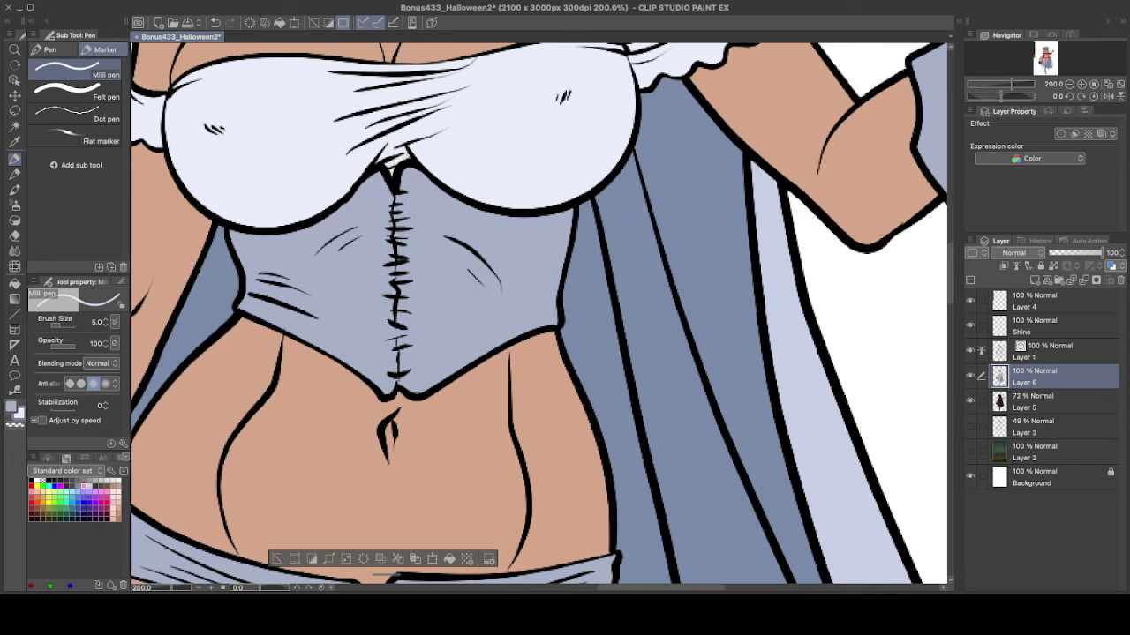
{"action": "left_click", "coordinate": [355, 184], "text": "ctrl+shift"}
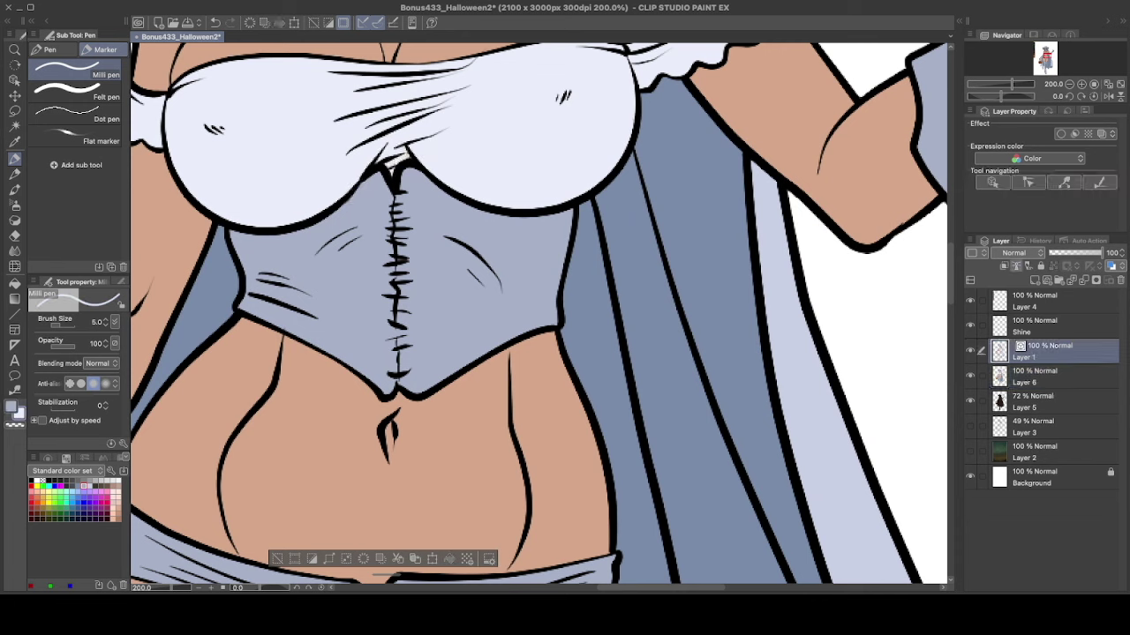
{"action": "key", "text": "p"}
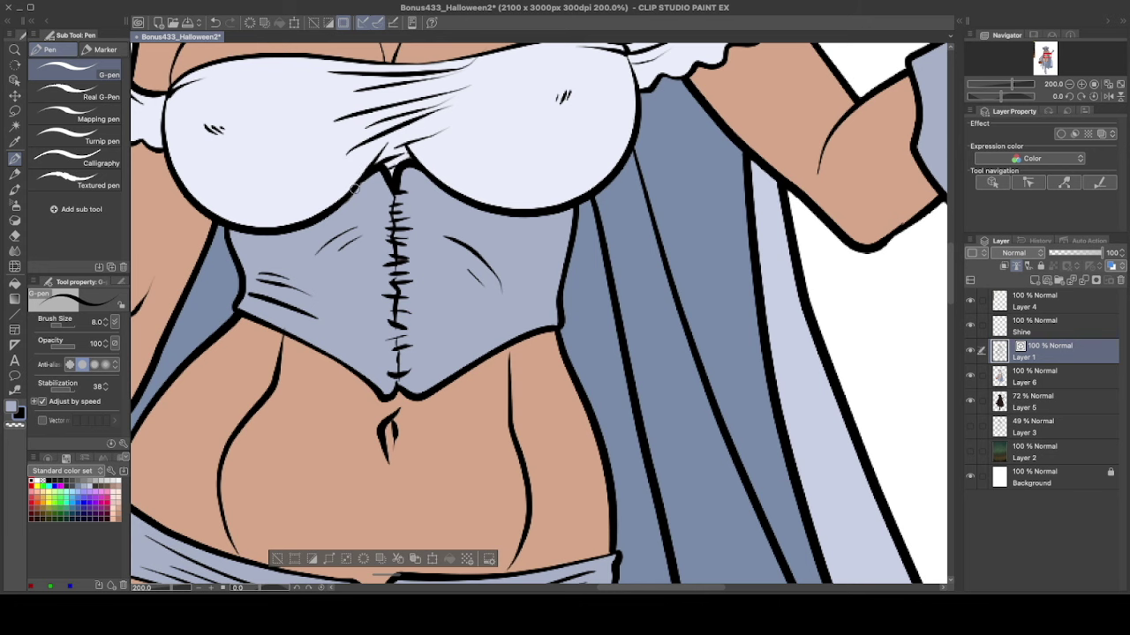
{"action": "left_click", "coordinate": [389, 230], "text": "ctrl+shift"}
{"action": "key", "text": "p"}
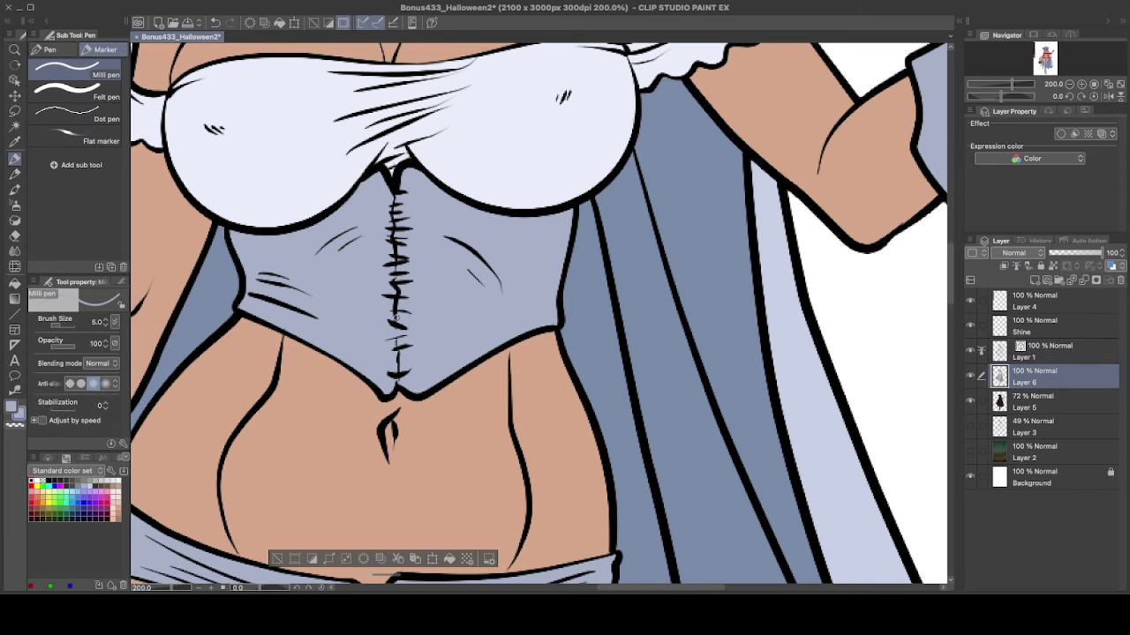
- Save the file and fill the remaining finger areas of the glove holding the bucket with greyish lavender
{"action": "scroll", "coordinate": [396, 319], "scroll_direction": "down", "scroll_amount": 5}
{"action": "scroll", "coordinate": [425, 314], "scroll_direction": "up", "scroll_amount": 5}
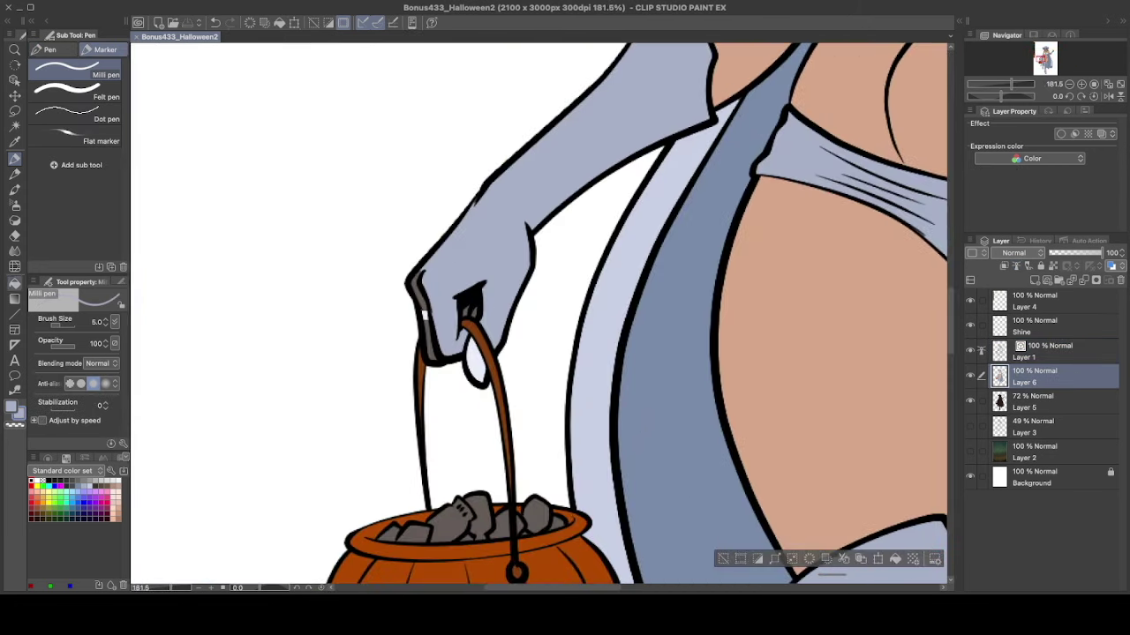
{"action": "key", "text": "g"}
{"action": "left_click", "coordinate": [425, 314]}
{"action": "left_click", "coordinate": [476, 362]}
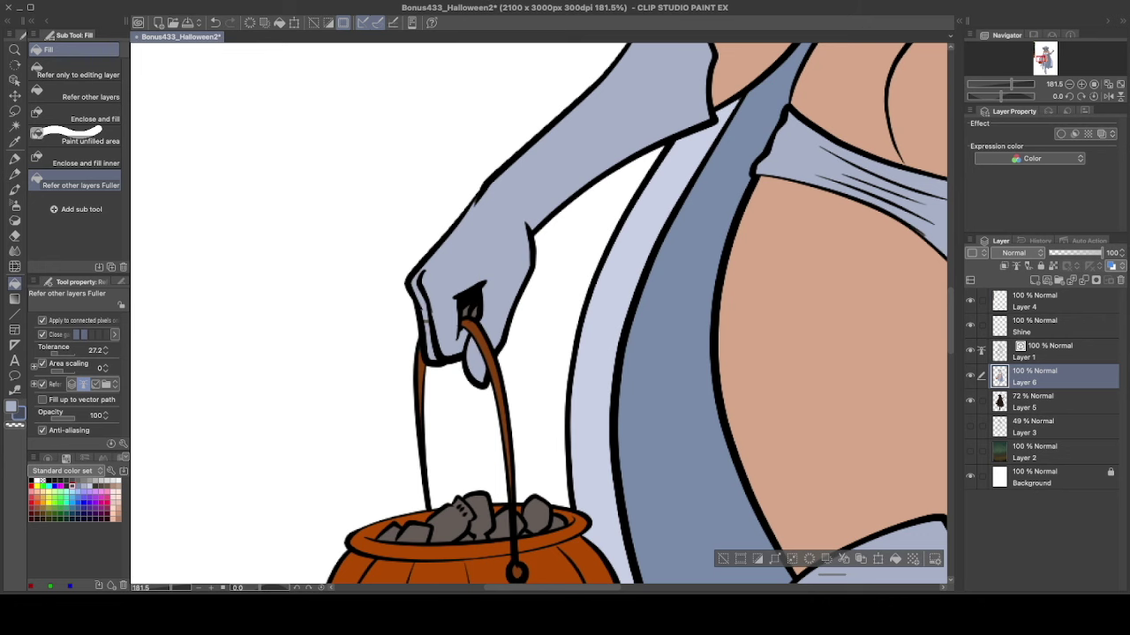
{"action": "key", "text": "p"}
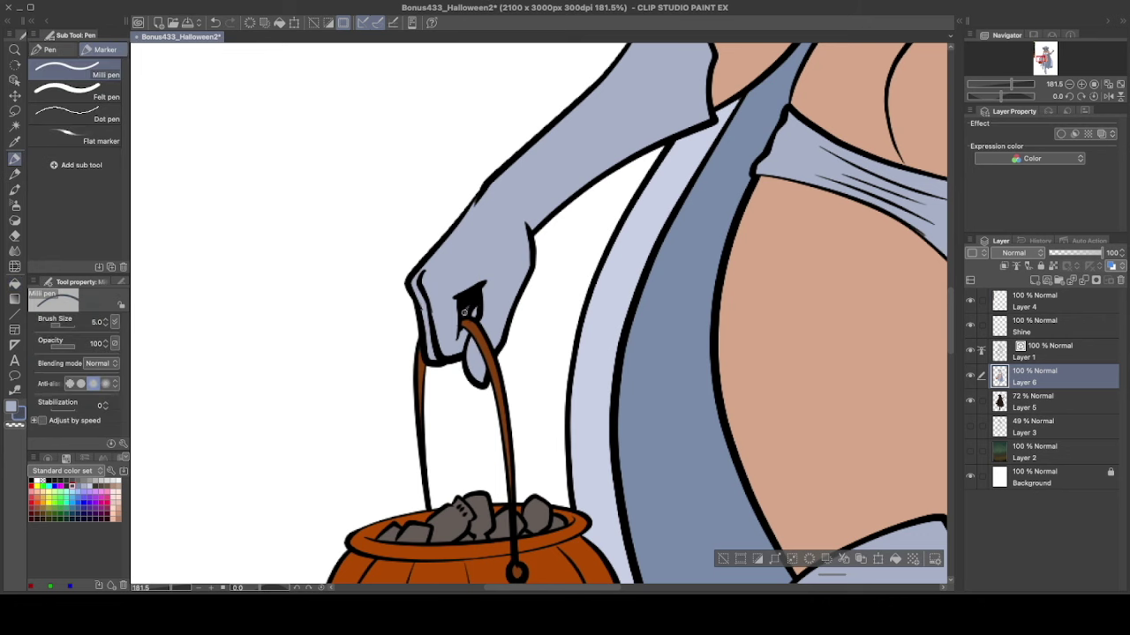
- Fill the raised glove's remaining fingers behind the lollipop with greyish lavender and save the file
{"action": "scroll", "coordinate": [487, 342], "scroll_direction": "down", "scroll_amount": 5}
{"action": "scroll", "coordinate": [547, 335], "scroll_direction": "up", "scroll_amount": 5}
{"action": "key", "text": "g"}
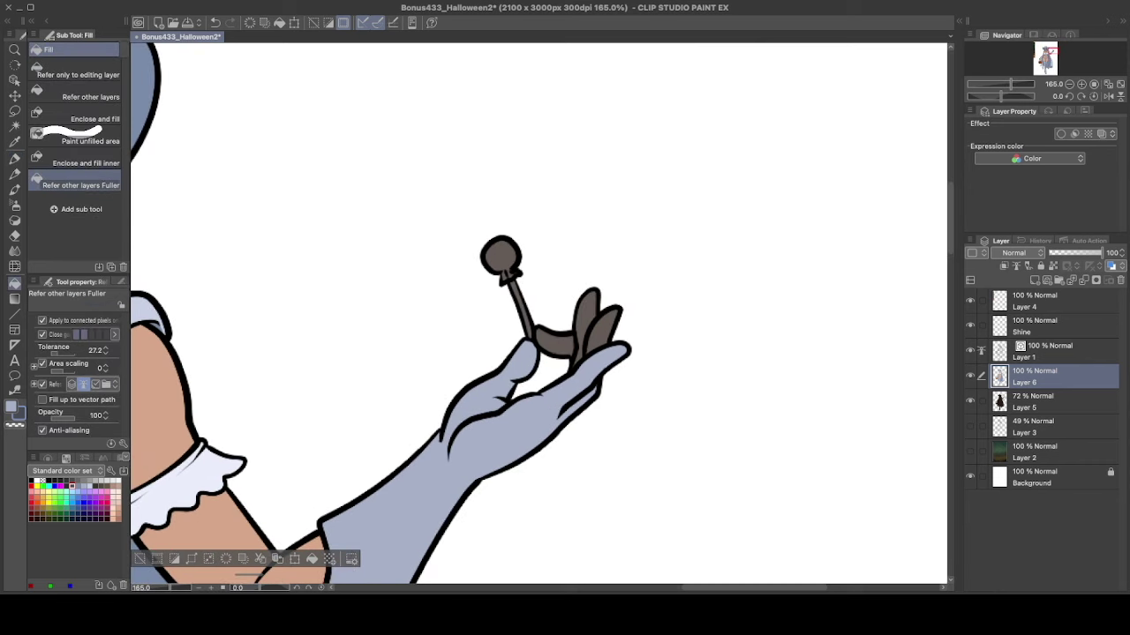
{"action": "key", "text": "p"}
{"action": "key", "text": "ctrl+s"}
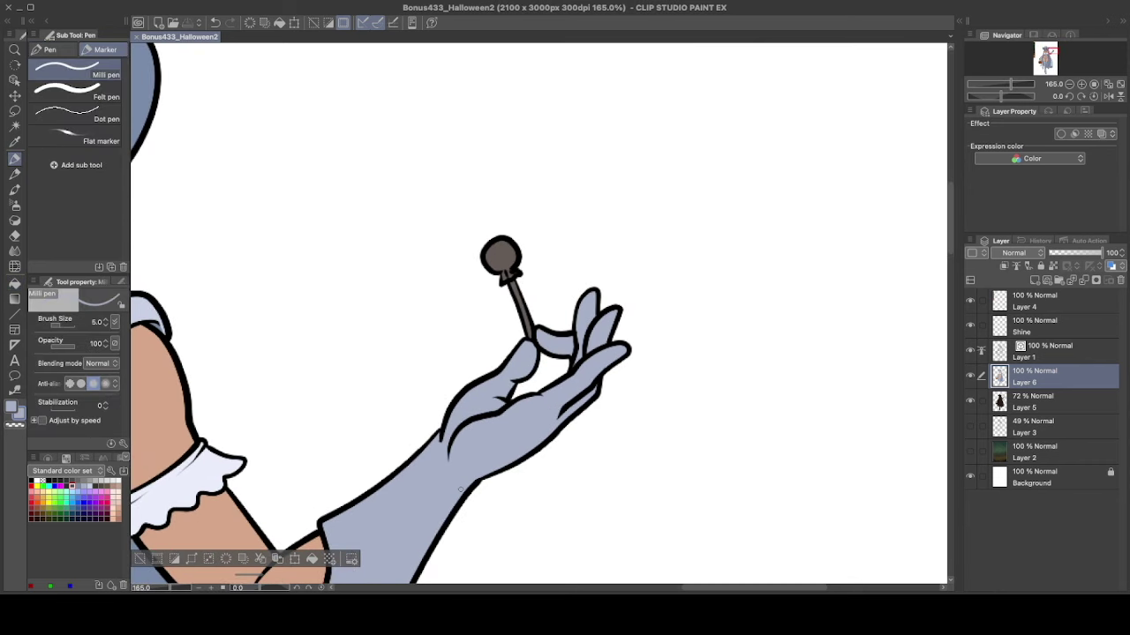
- Fill the lollipop's head with light green and its stick with golden brown on Layer 6
{"action": "scroll", "coordinate": [507, 483], "scroll_direction": "down", "scroll_amount": 4}
{"action": "scroll", "coordinate": [482, 374], "scroll_direction": "up", "scroll_amount": 5}
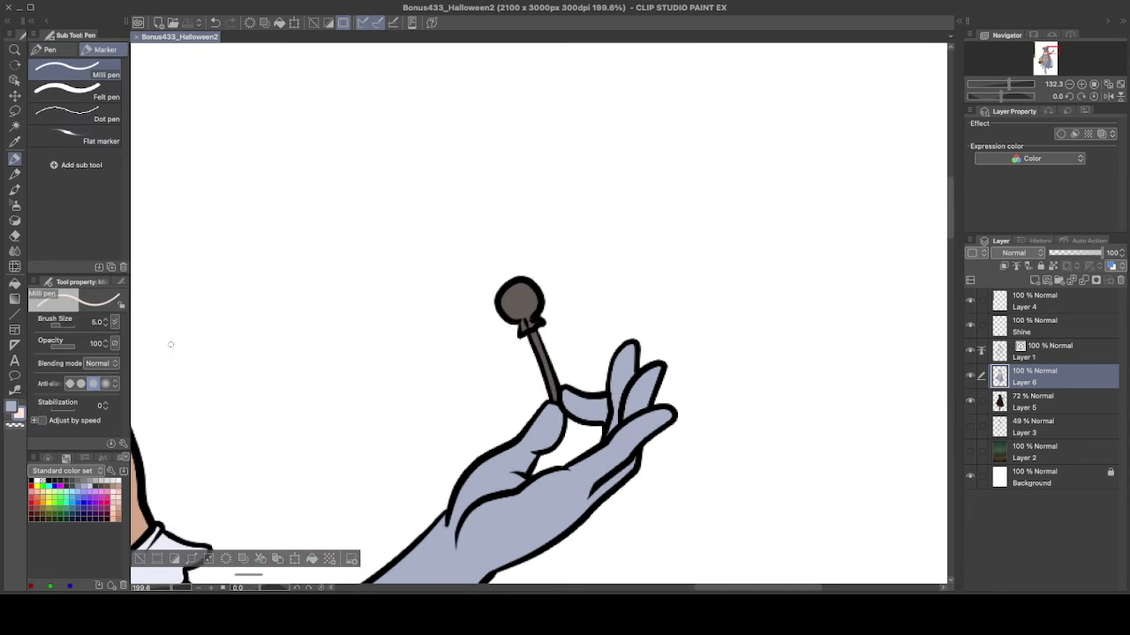
{"action": "key", "text": "g"}
{"action": "left_click", "coordinate": [519, 302]}
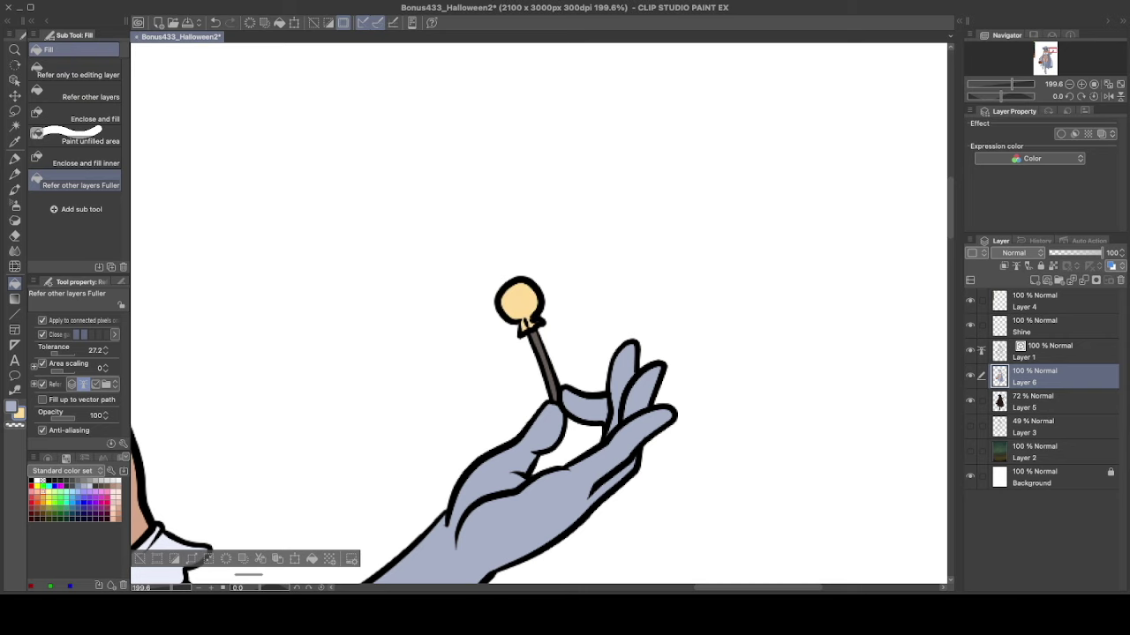
{"action": "left_click", "coordinate": [540, 352]}
{"action": "scroll", "coordinate": [529, 371], "scroll_direction": "down", "scroll_amount": 5}
{"action": "scroll", "coordinate": [512, 379], "scroll_direction": "up", "scroll_amount": 5}
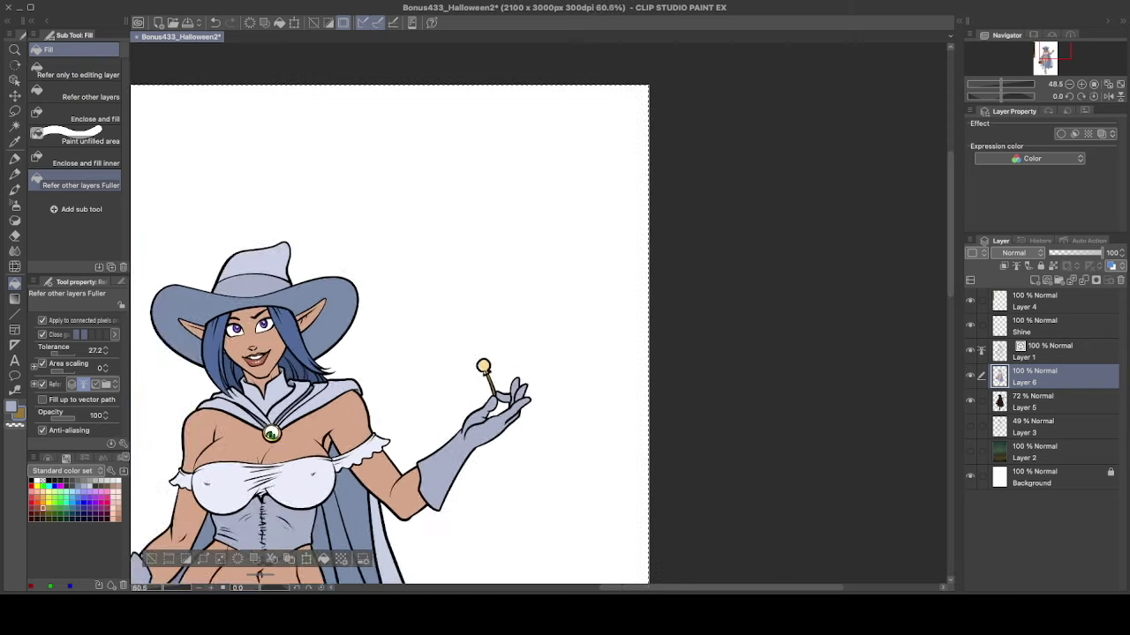
{"action": "scroll", "coordinate": [476, 370], "scroll_direction": "down", "scroll_amount": 5}
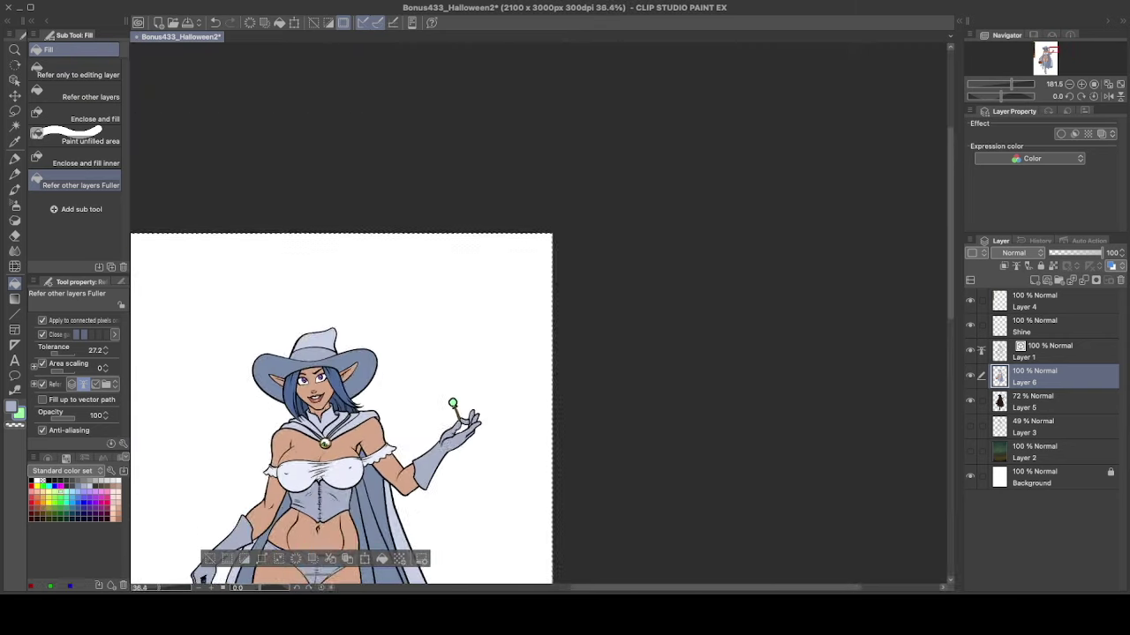
{"action": "scroll", "coordinate": [380, 380], "scroll_direction": "up", "scroll_amount": 5}
- Colour the candies in the pumpkin bucket light green, purple, blue, cream, gold and red
{"action": "left_click", "coordinate": [467, 369]}
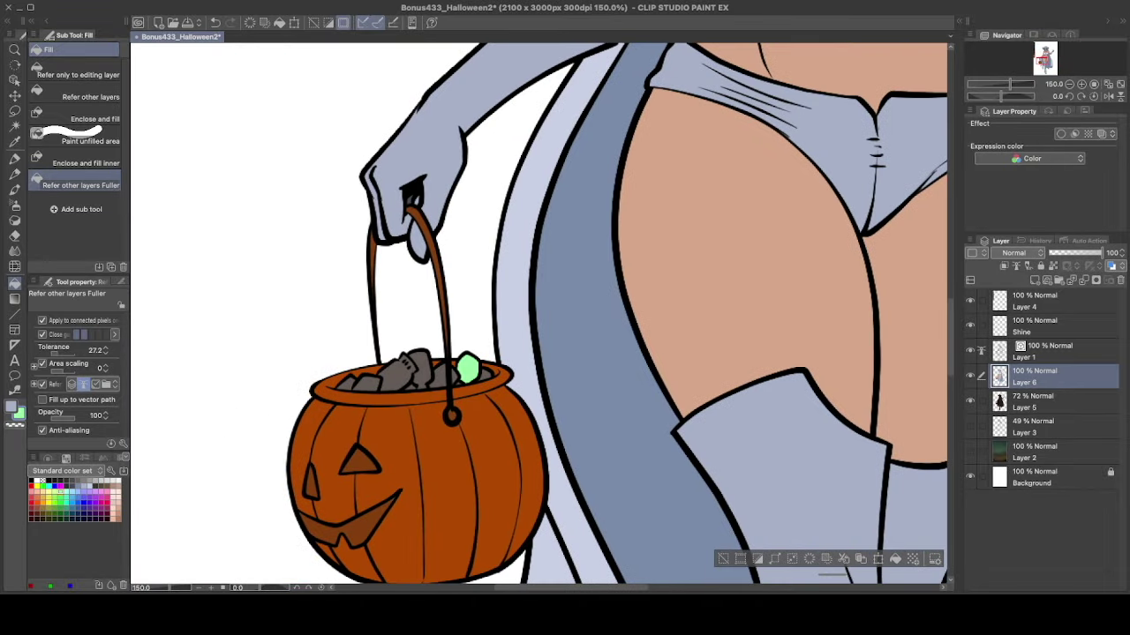
{"action": "left_click", "coordinate": [367, 383]}
{"action": "left_click", "coordinate": [485, 375]}
{"action": "left_click", "coordinate": [397, 372]}
{"action": "left_click", "coordinate": [420, 369]}
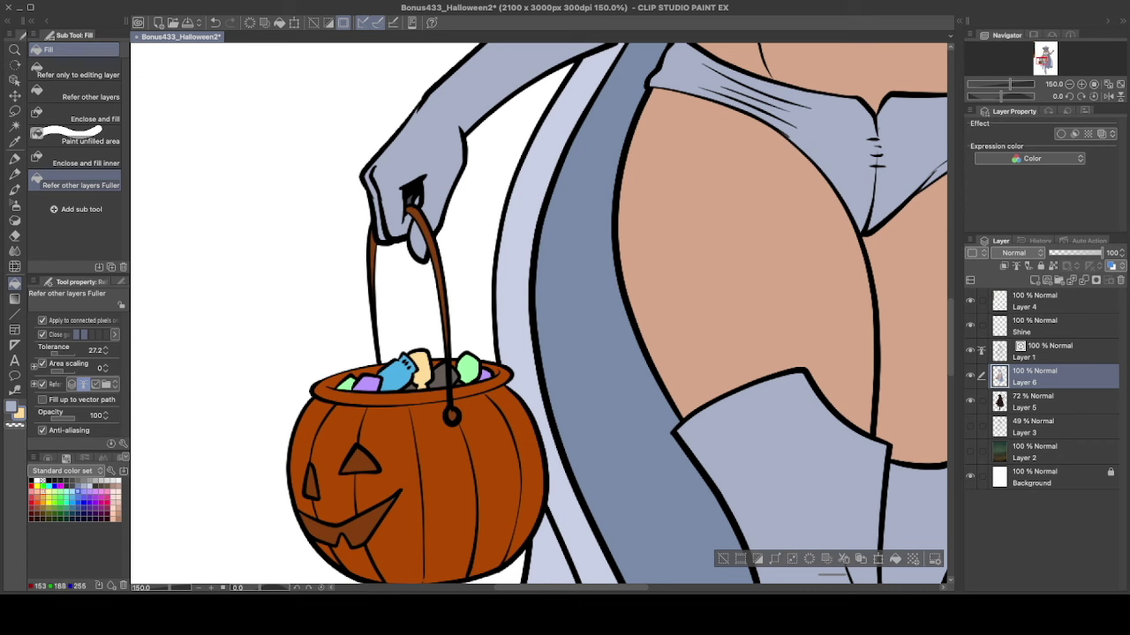
{"action": "scroll", "coordinate": [440, 375], "scroll_direction": "up", "scroll_amount": 3}
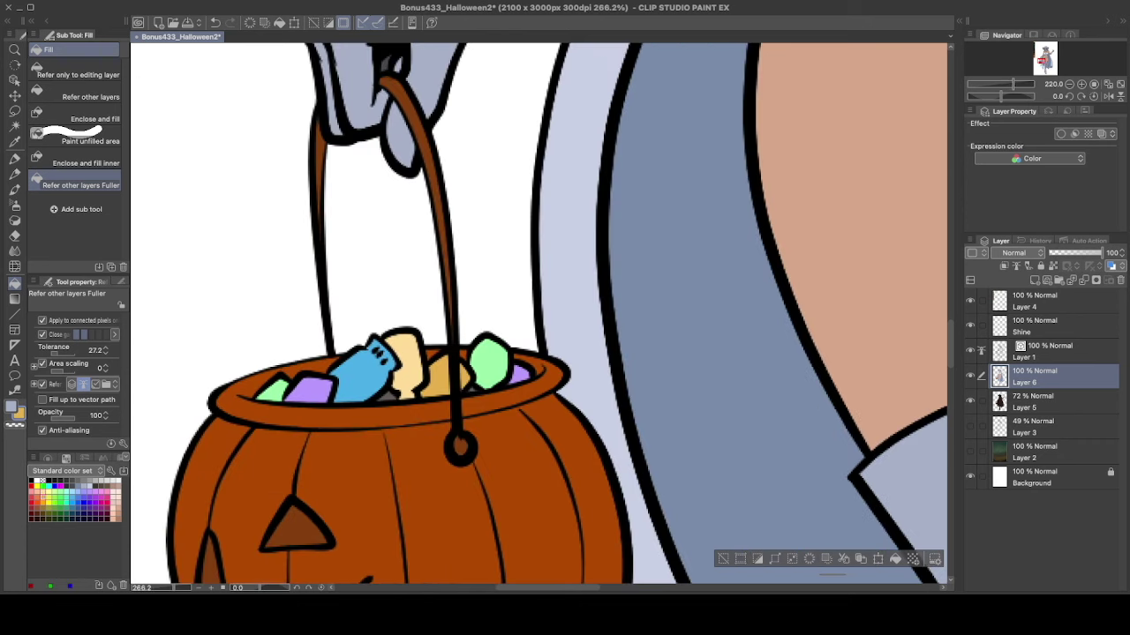
{"action": "key", "text": "p"}
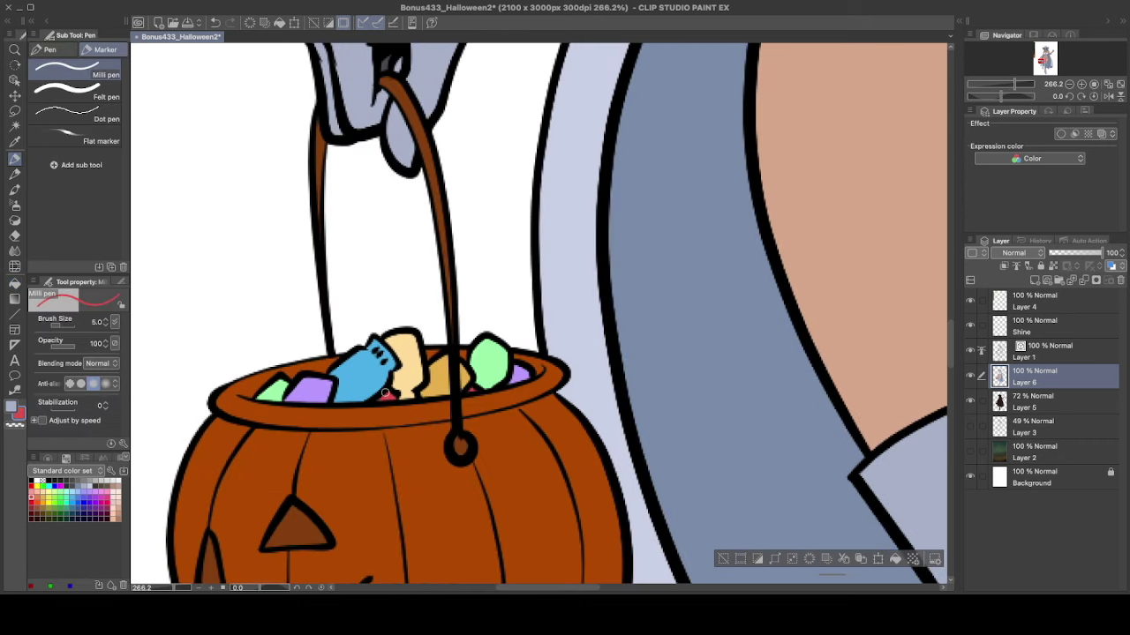
- Show the background on Layer 2 and create a folder masked to the line art, holding a black-filled layer and an empty layer above
{"action": "scroll", "coordinate": [764, 381], "scroll_direction": "down", "scroll_amount": 12}
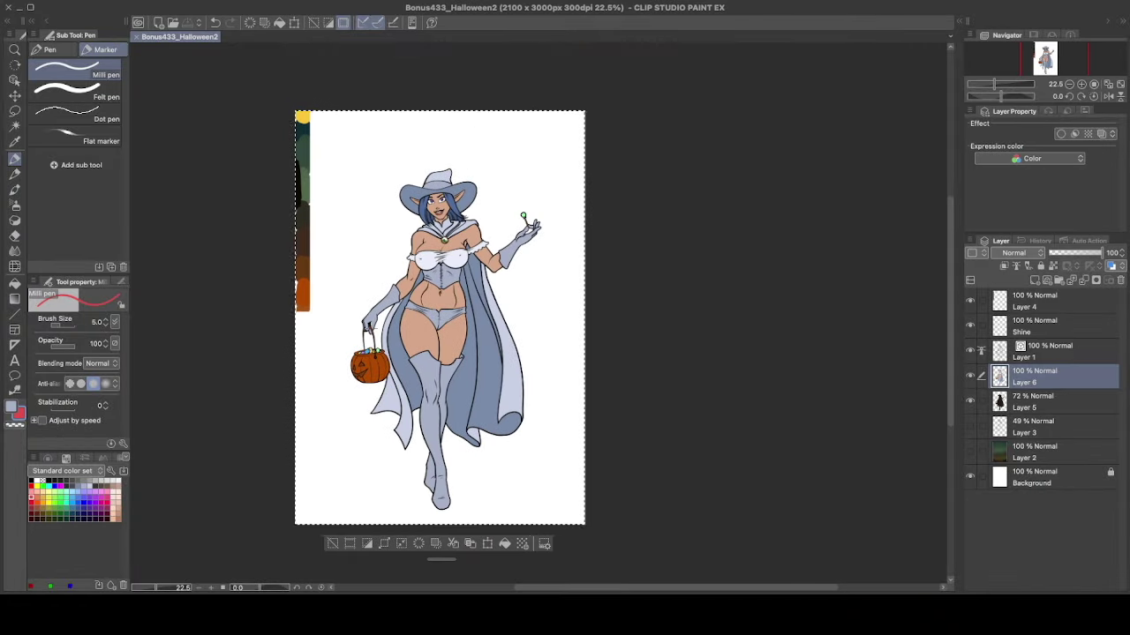
{"action": "left_click", "coordinate": [970, 451]}
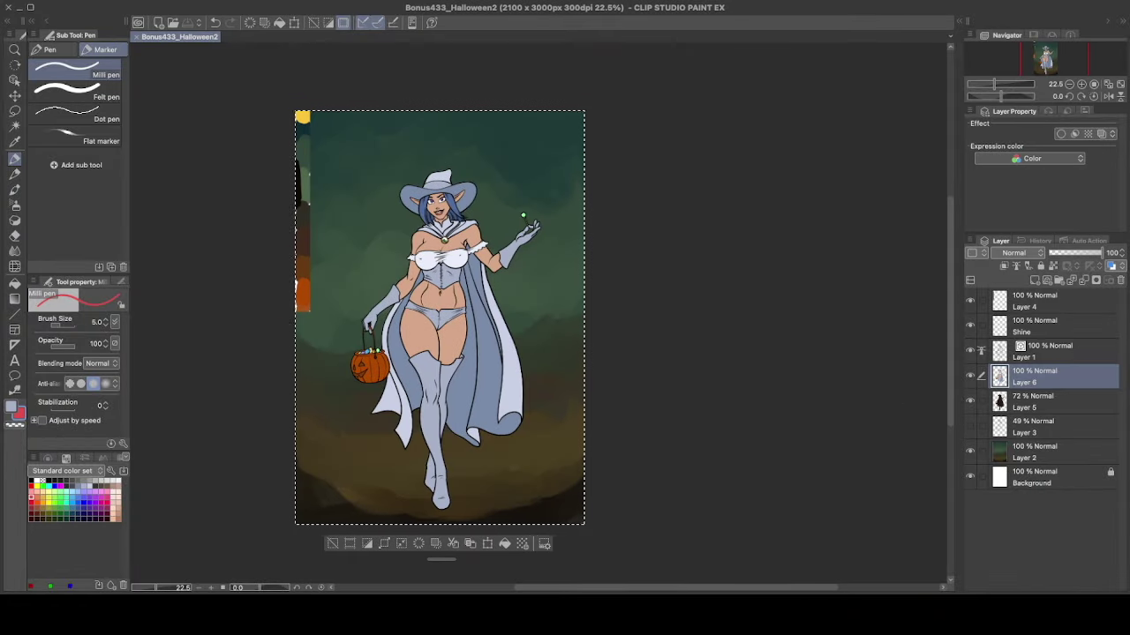
{"action": "key", "text": "ctrl+g"}
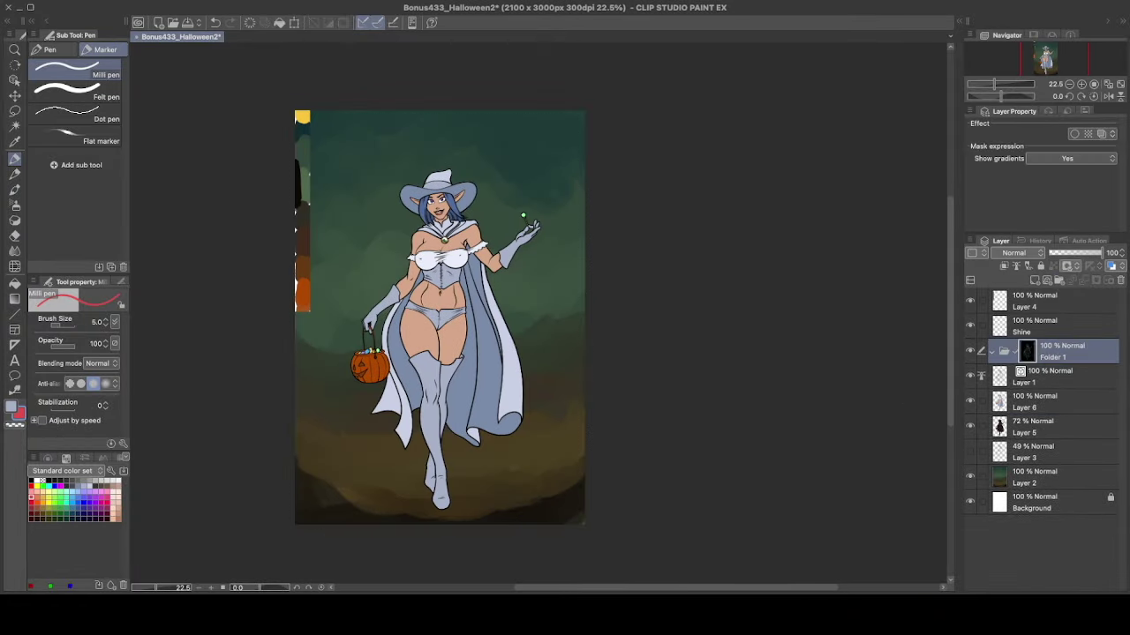
{"action": "key", "text": "ctrl+d"}
{"action": "key", "text": "ctrl+shift+n"}
{"action": "key", "text": "ctrl+shift+n"}
{"action": "key", "text": "ctrl+a"}
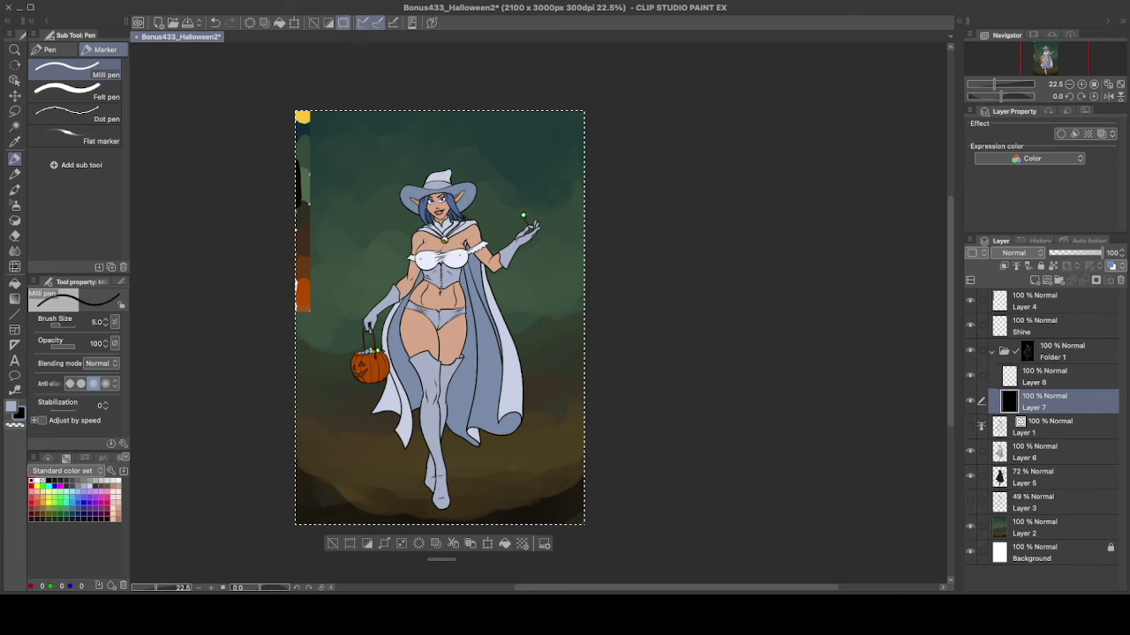
- Recolour the thigh outlines brown on Layer 8 with the Milli pen at brush size 12
{"action": "key", "text": "ctrl+plus"}
{"action": "scroll", "coordinate": [430, 343], "scroll_direction": "up", "scroll_amount": 6}
{"action": "key", "text": "alt+bracketright"}
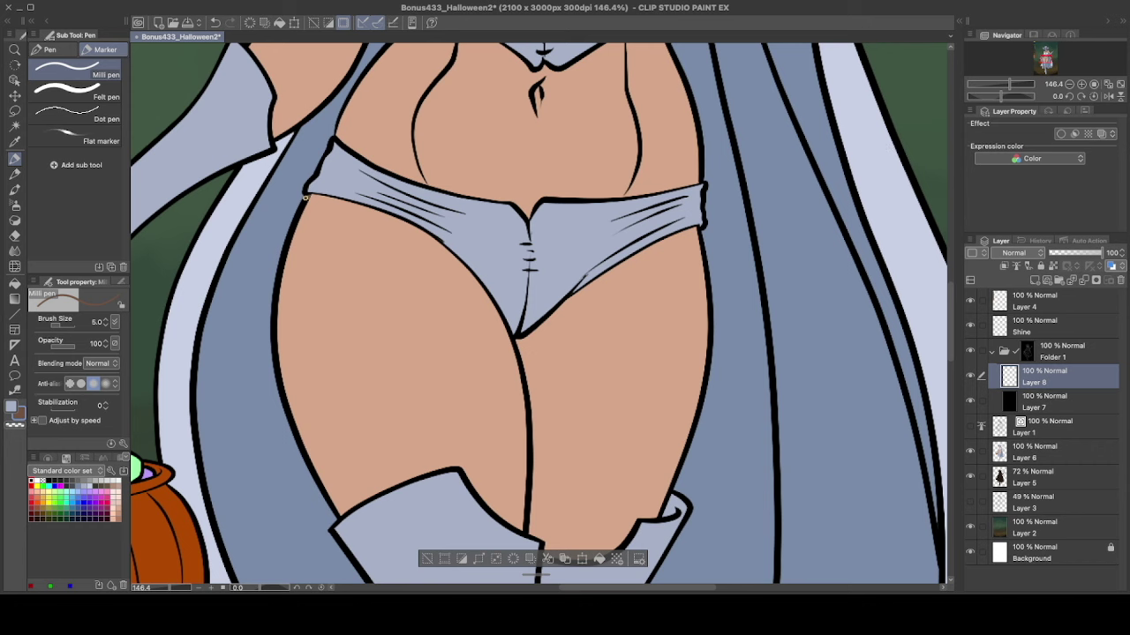
{"action": "key", "text": "bracketright"}
{"action": "key", "text": "bracketright"}
{"action": "key", "text": "bracketright"}
{"action": "key", "text": "bracketright"}
{"action": "key", "text": "bracketright"}
{"action": "mouse_move", "coordinate": [304, 196]}
{"action": "left_mouse_down"}
{"action": "mouse_move", "coordinate": [278, 282]}
{"action": "mouse_move", "coordinate": [274, 387]}
{"action": "left_mouse_up"}
{"action": "scroll", "coordinate": [375, 442], "scroll_direction": "down", "scroll_amount": 3}
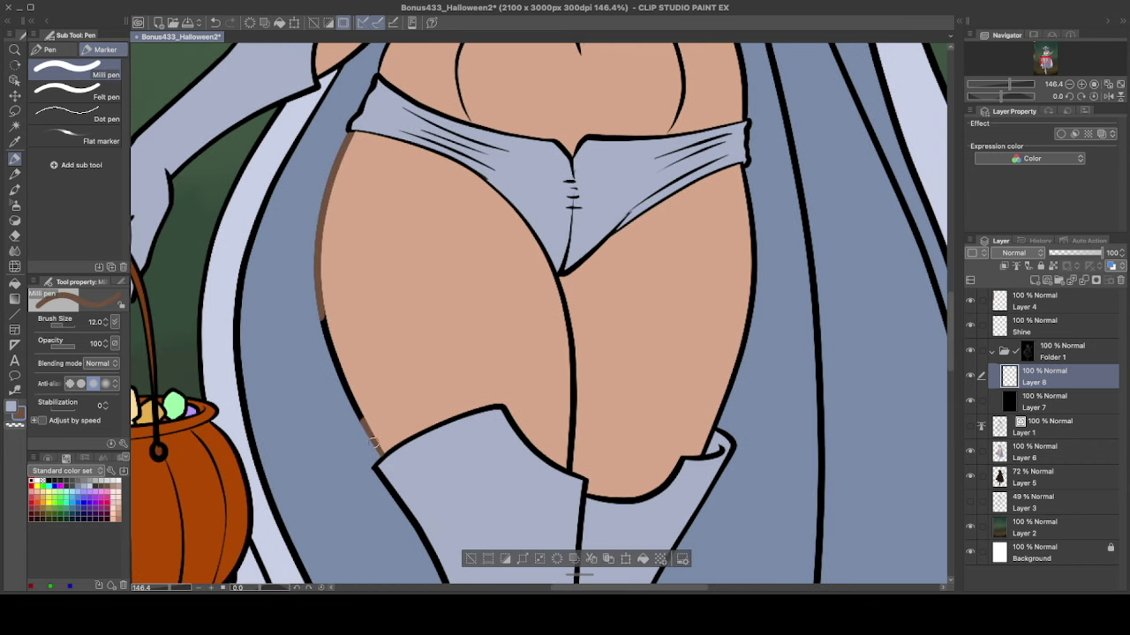
{"action": "left_click_drag", "start_coordinate": [374, 443], "coordinate": [323, 314]}
{"action": "mouse_move", "coordinate": [556, 265]}
{"action": "left_mouse_down"}
{"action": "mouse_move", "coordinate": [579, 370]}
{"action": "mouse_move", "coordinate": [564, 443]}
{"action": "left_mouse_up"}
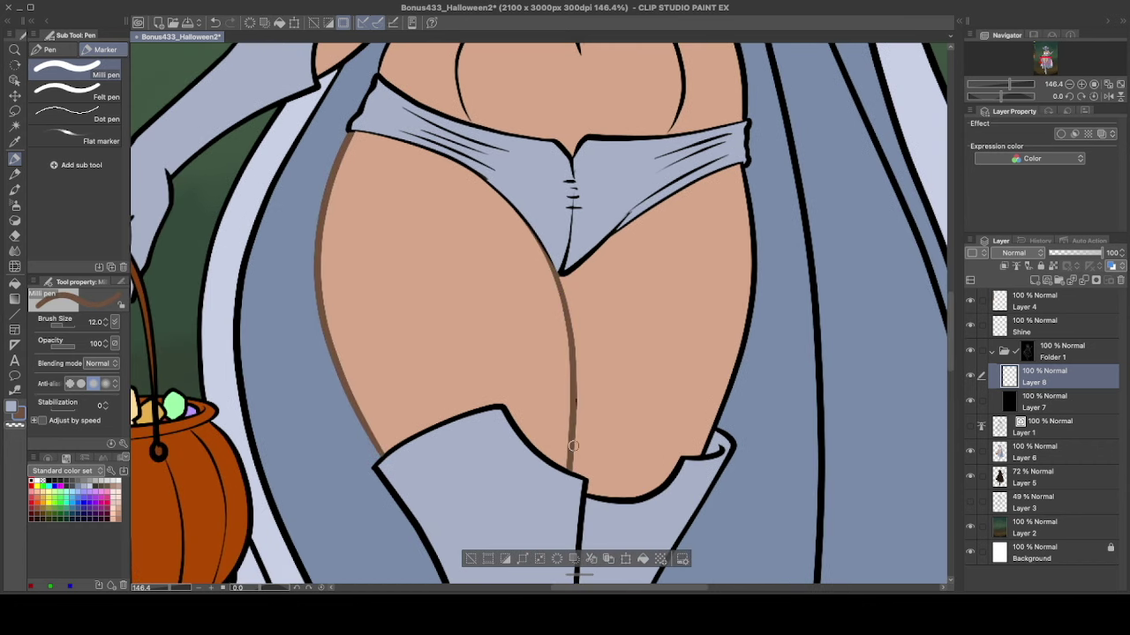
{"action": "mouse_move", "coordinate": [716, 416]}
{"action": "left_mouse_down"}
{"action": "mouse_move", "coordinate": [748, 327]}
{"action": "mouse_move", "coordinate": [743, 166]}
{"action": "left_mouse_up"}
- Recolour the navel, abdominal lines and waist outlines brown on Layer 8
{"action": "scroll", "coordinate": [742, 166], "scroll_direction": "up", "scroll_amount": 2}
{"action": "left_click_drag", "start_coordinate": [594, 235], "coordinate": [588, 184]}
{"action": "left_click_drag", "start_coordinate": [621, 165], "coordinate": [667, 332]}
{"action": "left_click_drag", "start_coordinate": [503, 224], "coordinate": [495, 259]}
{"action": "mouse_move", "coordinate": [420, 172]}
{"action": "left_mouse_down"}
{"action": "mouse_move", "coordinate": [375, 266]}
{"action": "mouse_move", "coordinate": [389, 327]}
{"action": "left_mouse_up"}
{"action": "mouse_move", "coordinate": [300, 281]}
{"action": "left_mouse_down"}
{"action": "mouse_move", "coordinate": [353, 187]}
{"action": "mouse_move", "coordinate": [385, 157]}
{"action": "mouse_move", "coordinate": [492, 158]}
{"action": "left_mouse_up"}
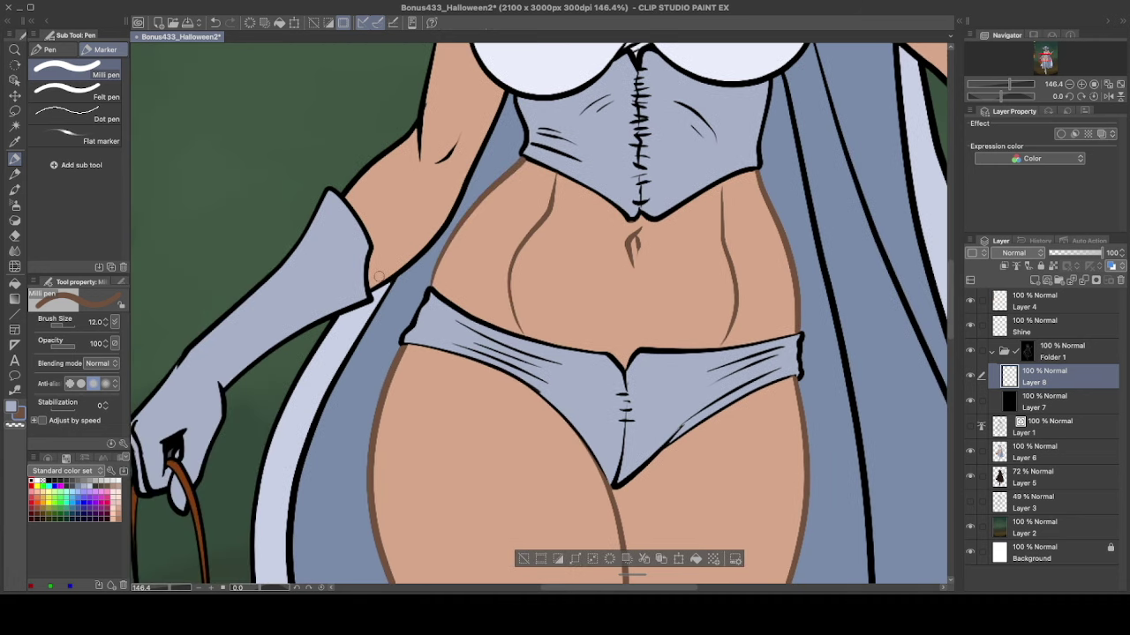
- Recolour the outlines and elbow crease of the bare arm above the bucket-holding glove brown on Layer 8
{"action": "mouse_move", "coordinate": [376, 291]}
{"action": "left_mouse_down"}
{"action": "mouse_move", "coordinate": [414, 258]}
{"action": "mouse_move", "coordinate": [477, 158]}
{"action": "mouse_move", "coordinate": [463, 342]}
{"action": "left_mouse_up"}
{"action": "key", "text": "alt+bracketright"}
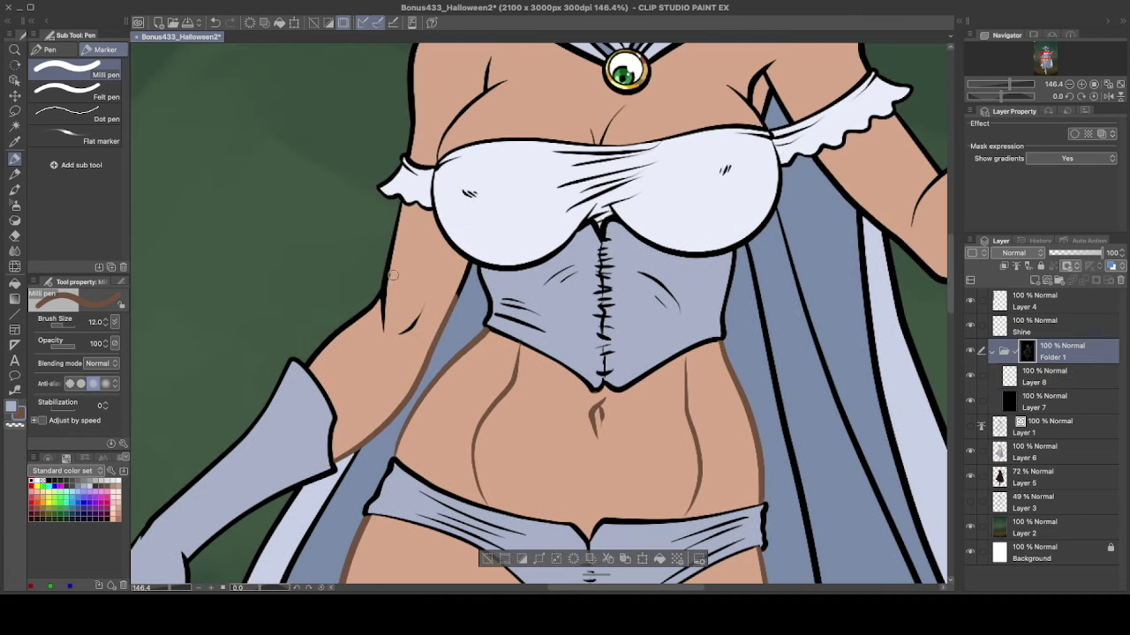
{"action": "left_click", "coordinate": [1041, 452]}
{"action": "left_click", "coordinate": [383, 296], "text": "ctrl+shift"}
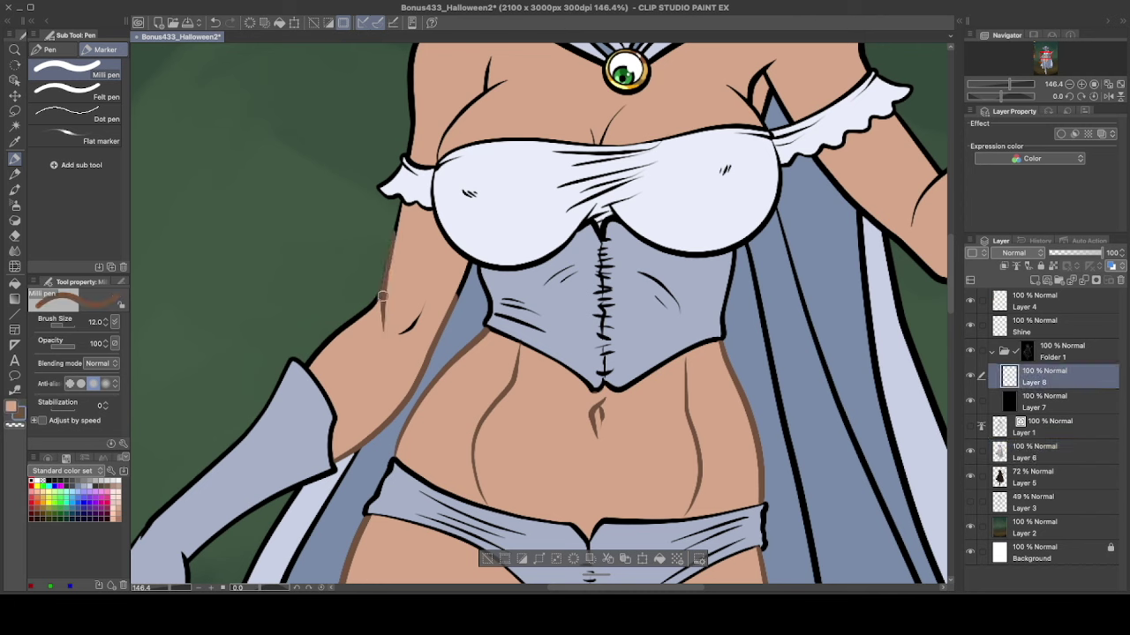
{"action": "mouse_move", "coordinate": [397, 206]}
{"action": "left_mouse_down"}
{"action": "mouse_move", "coordinate": [370, 306]}
{"action": "mouse_move", "coordinate": [327, 336]}
{"action": "left_mouse_up"}
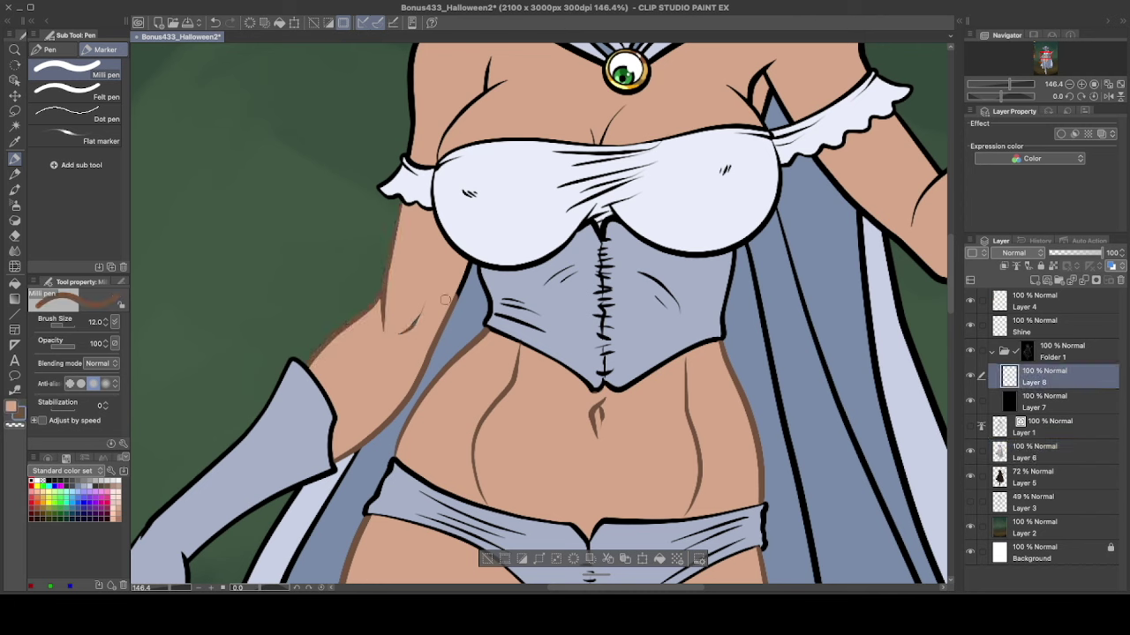
{"action": "left_click_drag", "start_coordinate": [444, 300], "coordinate": [467, 267]}
- Recolour the outlines of the white top and its ruffled sleeves dark bluish grey on Layer 8
{"action": "left_click", "coordinate": [616, 375], "text": "alt"}
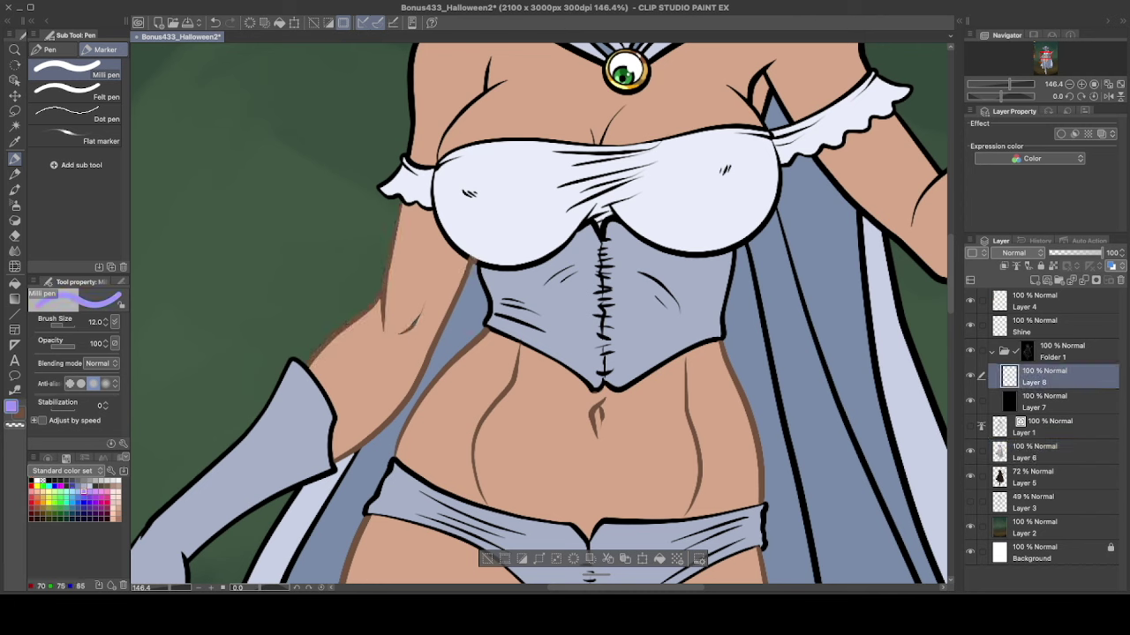
{"action": "mouse_move", "coordinate": [432, 201]}
{"action": "left_mouse_down"}
{"action": "mouse_move", "coordinate": [474, 259]}
{"action": "mouse_move", "coordinate": [540, 258]}
{"action": "mouse_move", "coordinate": [593, 199]}
{"action": "left_mouse_up"}
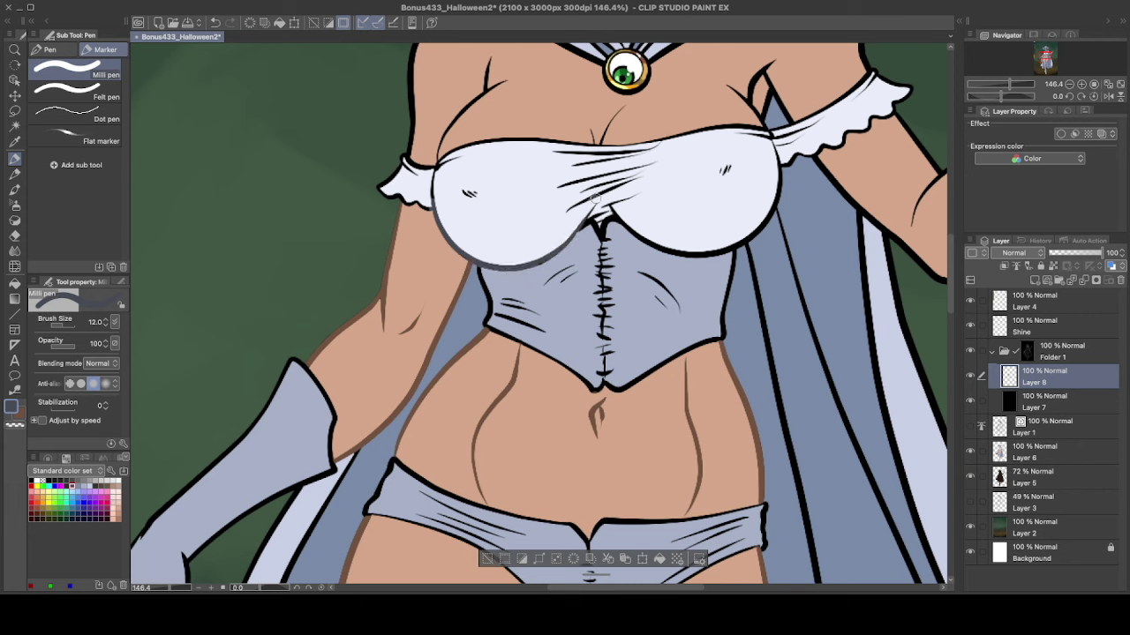
{"action": "mouse_move", "coordinate": [423, 207]}
{"action": "left_mouse_down"}
{"action": "mouse_move", "coordinate": [392, 183]}
{"action": "mouse_move", "coordinate": [428, 159]}
{"action": "mouse_move", "coordinate": [461, 169]}
{"action": "mouse_move", "coordinate": [502, 140]}
{"action": "mouse_move", "coordinate": [583, 143]}
{"action": "mouse_move", "coordinate": [610, 131]}
{"action": "mouse_move", "coordinate": [597, 150]}
{"action": "mouse_move", "coordinate": [549, 155]}
{"action": "mouse_move", "coordinate": [645, 150]}
{"action": "mouse_move", "coordinate": [647, 172]}
{"action": "mouse_move", "coordinate": [600, 214]}
{"action": "mouse_move", "coordinate": [645, 188]}
{"action": "mouse_move", "coordinate": [635, 232]}
{"action": "mouse_move", "coordinate": [708, 222]}
{"action": "mouse_move", "coordinate": [669, 256]}
{"action": "mouse_move", "coordinate": [720, 250]}
{"action": "mouse_move", "coordinate": [773, 204]}
{"action": "left_mouse_up"}
{"action": "left_click", "coordinate": [596, 138], "text": "alt"}
{"action": "key", "text": "c"}
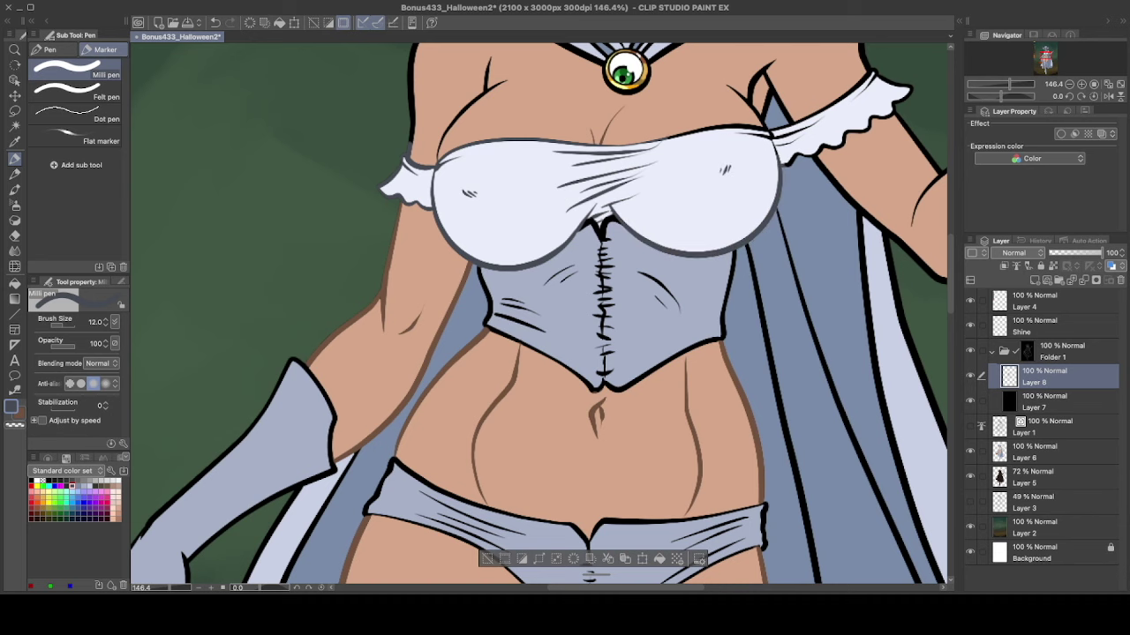
{"action": "scroll", "coordinate": [773, 205], "scroll_direction": "up", "scroll_amount": 5}
{"action": "scroll", "coordinate": [773, 205], "scroll_direction": "right", "scroll_amount": 3}
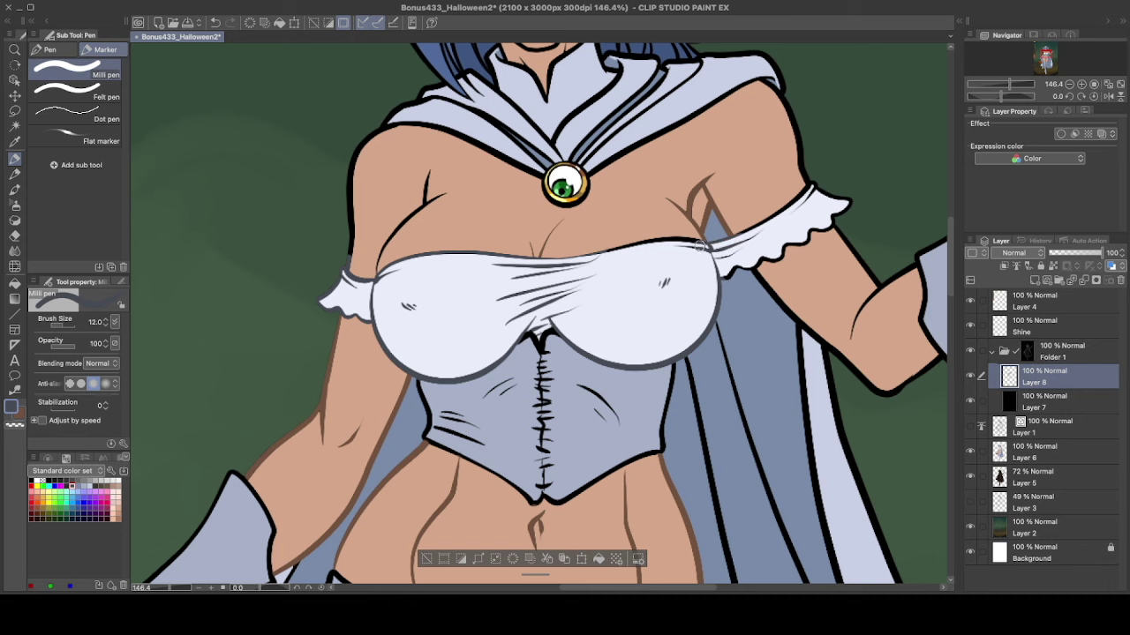
{"action": "mouse_move", "coordinate": [700, 246]}
{"action": "left_mouse_down"}
{"action": "mouse_move", "coordinate": [764, 280]}
{"action": "mouse_move", "coordinate": [749, 263]}
{"action": "mouse_move", "coordinate": [832, 220]}
{"action": "mouse_move", "coordinate": [803, 170]}
{"action": "mouse_move", "coordinate": [829, 226]}
{"action": "mouse_move", "coordinate": [820, 182]}
{"action": "left_mouse_up"}
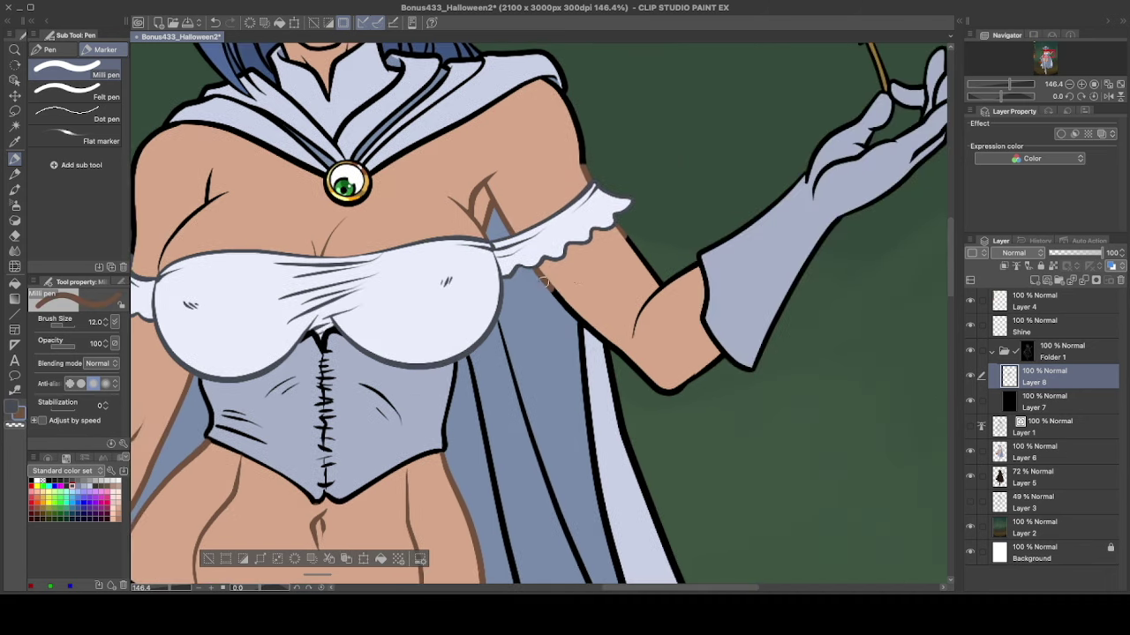
- Recolour the outlines of the raised arm's elbow, upper arm and shoulder brown
{"action": "scroll", "coordinate": [609, 342], "scroll_direction": "right", "scroll_amount": 5}
{"action": "mouse_move", "coordinate": [609, 343]}
{"action": "left_mouse_down"}
{"action": "mouse_move", "coordinate": [638, 371]}
{"action": "mouse_move", "coordinate": [680, 383]}
{"action": "mouse_move", "coordinate": [709, 371]}
{"action": "left_mouse_up"}
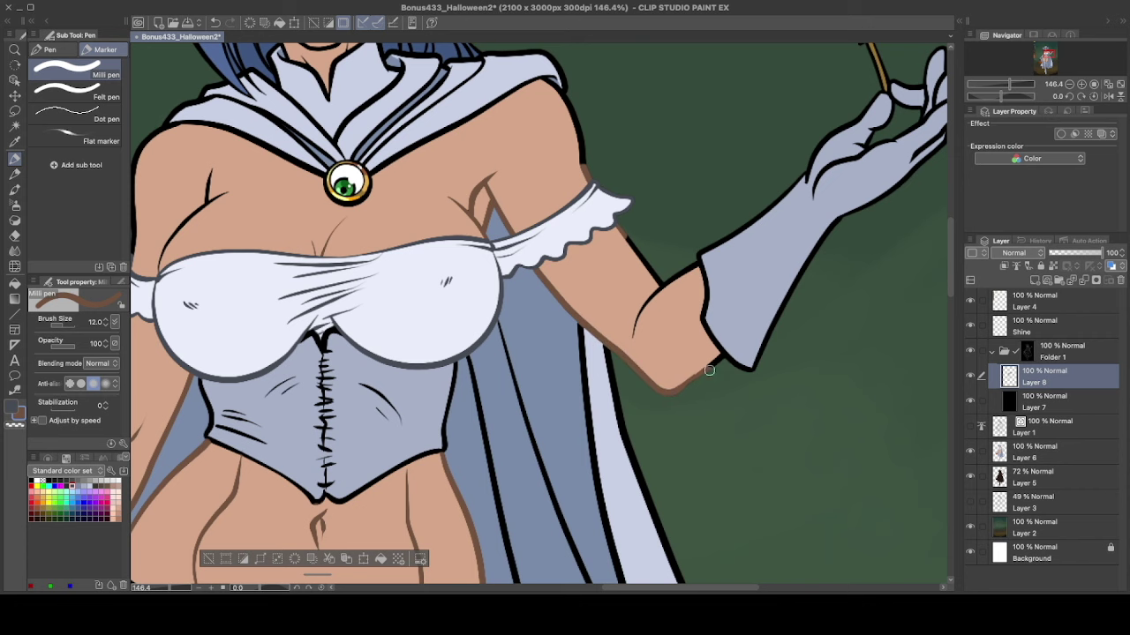
{"action": "mouse_move", "coordinate": [694, 321]}
{"action": "left_mouse_down"}
{"action": "mouse_move", "coordinate": [691, 265]}
{"action": "mouse_move", "coordinate": [662, 286]}
{"action": "mouse_move", "coordinate": [628, 239]}
{"action": "left_mouse_up"}
{"action": "scroll", "coordinate": [626, 238], "scroll_direction": "up", "scroll_amount": 2}
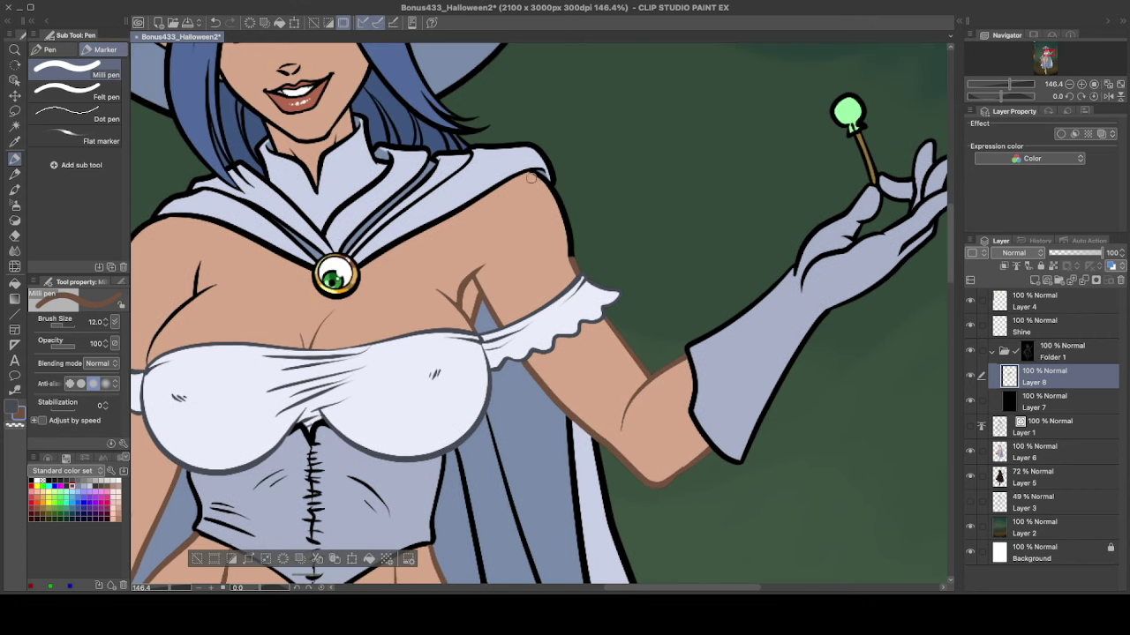
{"action": "left_click_drag", "start_coordinate": [538, 178], "coordinate": [577, 258]}
- Recolour the outlines of the bucket-side shoulder, upper arm and chest crease brown
{"action": "scroll", "coordinate": [577, 258], "scroll_direction": "up", "scroll_amount": 4}
{"action": "scroll", "coordinate": [577, 258], "scroll_direction": "left", "scroll_amount": 4}
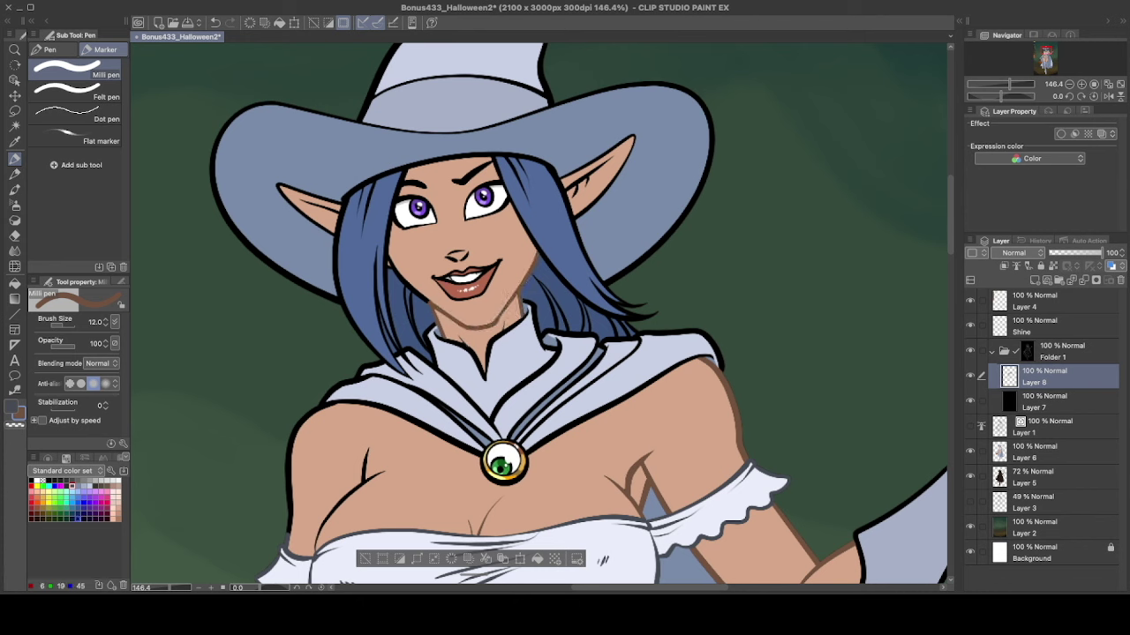
{"action": "left_click_drag", "start_coordinate": [290, 540], "coordinate": [291, 429]}
{"action": "left_click_drag", "start_coordinate": [313, 535], "coordinate": [385, 471]}
{"action": "mouse_move", "coordinate": [366, 448]}
{"action": "left_mouse_down"}
{"action": "mouse_move", "coordinate": [362, 477]}
{"action": "mouse_move", "coordinate": [321, 404]}
{"action": "mouse_move", "coordinate": [300, 404]}
{"action": "mouse_move", "coordinate": [293, 430]}
{"action": "left_mouse_up"}
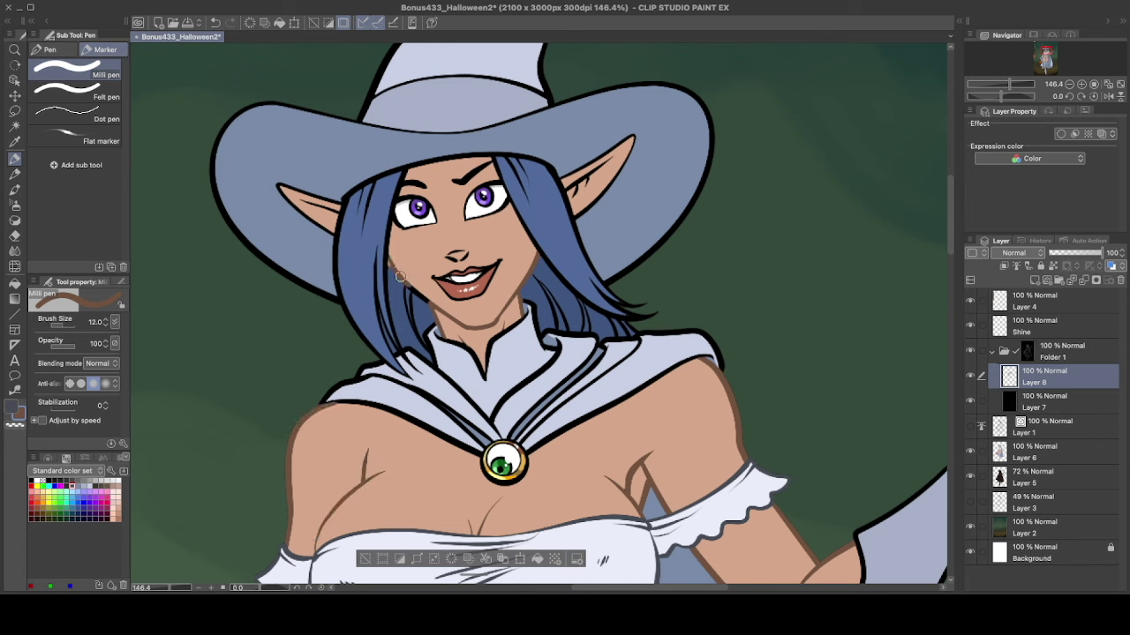
- Recolour the nose and both elf ears' outlines brown and the lip lines dark reddish brown, then save the file
{"action": "left_click_drag", "start_coordinate": [448, 252], "coordinate": [464, 265]}
{"action": "mouse_move", "coordinate": [333, 213]}
{"action": "left_mouse_down"}
{"action": "mouse_move", "coordinate": [313, 194]}
{"action": "mouse_move", "coordinate": [283, 196]}
{"action": "left_mouse_up"}
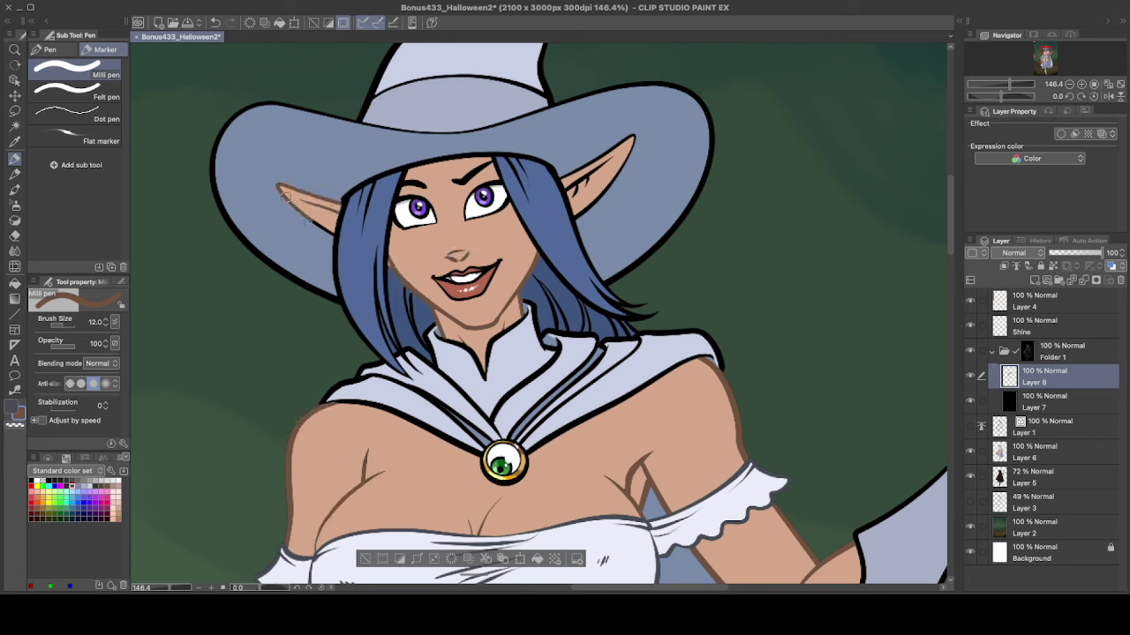
{"action": "mouse_move", "coordinate": [575, 204]}
{"action": "left_mouse_down"}
{"action": "mouse_move", "coordinate": [630, 140]}
{"action": "mouse_move", "coordinate": [614, 158]}
{"action": "left_mouse_up"}
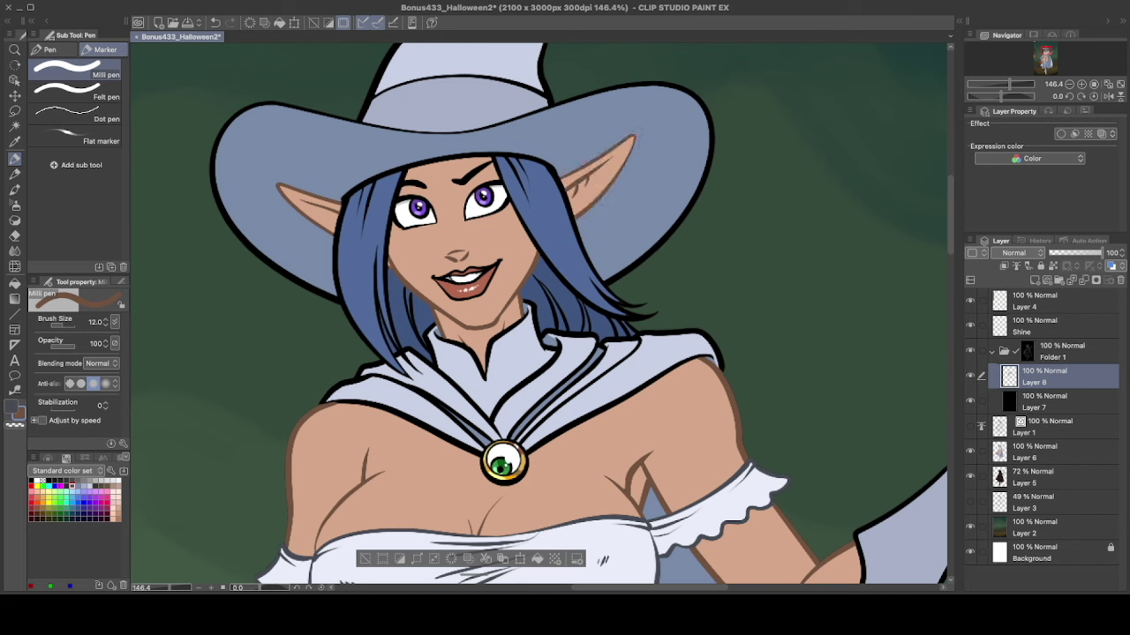
{"action": "left_click", "coordinate": [822, 157]}
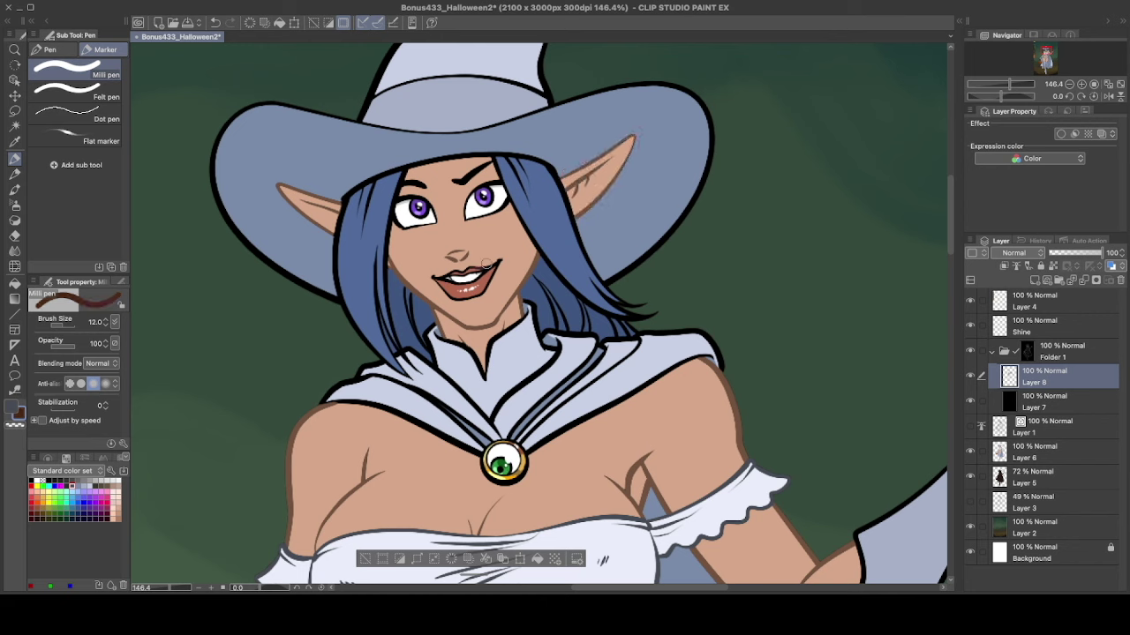
{"action": "scroll", "coordinate": [435, 284], "scroll_direction": "down", "scroll_amount": 5}
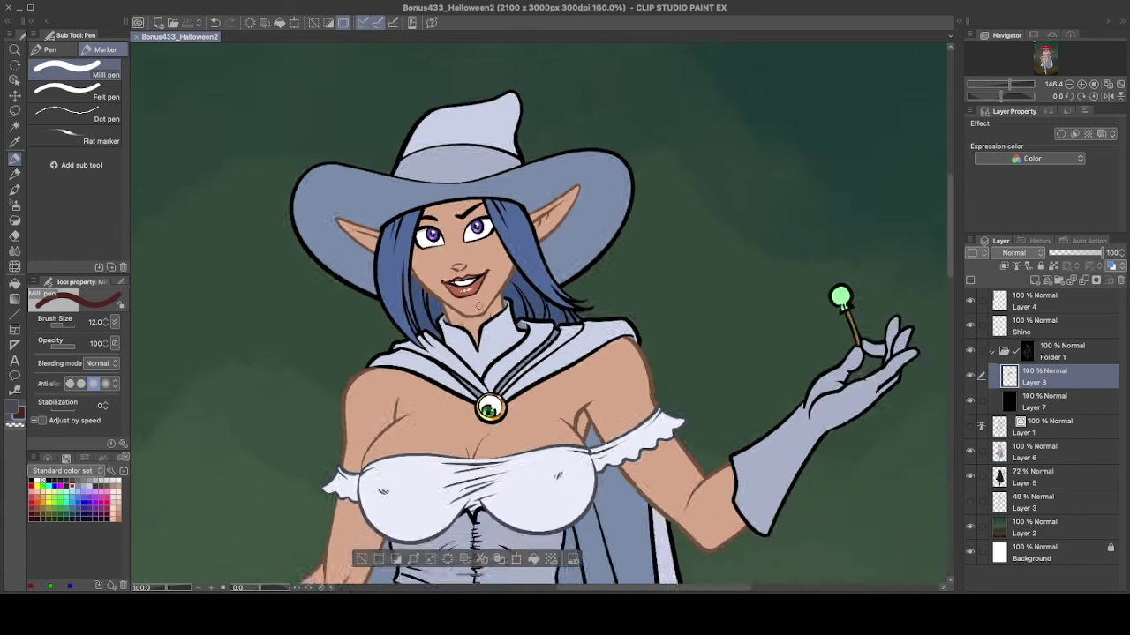
- Review the whole figure against the background and clear the canvas selection
{"action": "scroll", "coordinate": [304, 257], "scroll_direction": "down", "scroll_amount": 1}
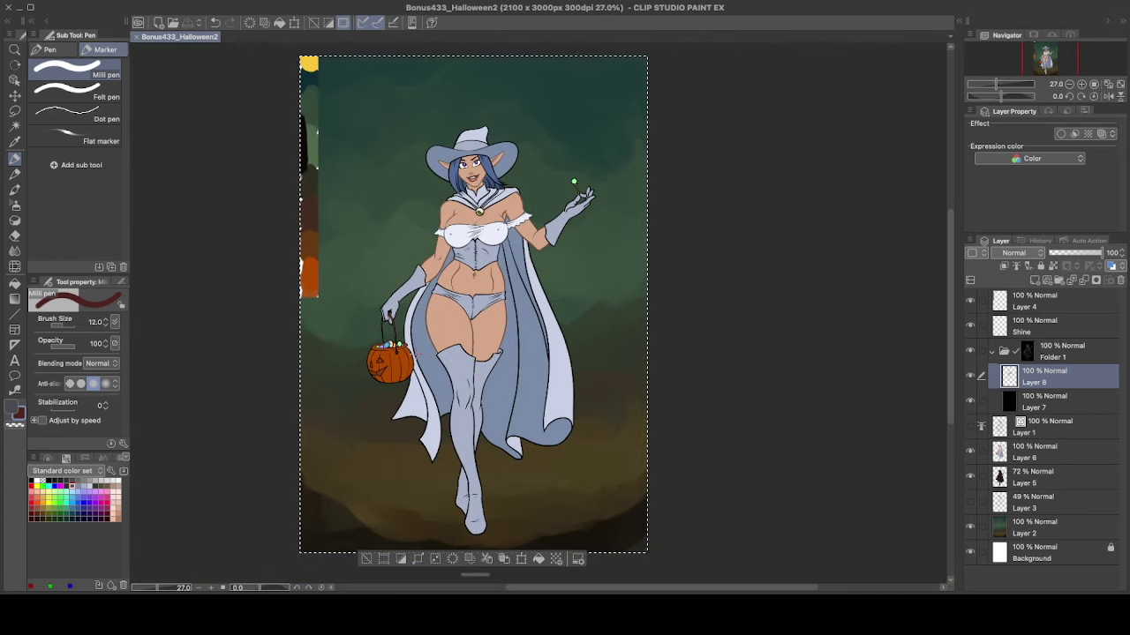
{"action": "scroll", "coordinate": [304, 257], "scroll_direction": "up", "scroll_amount": 2}
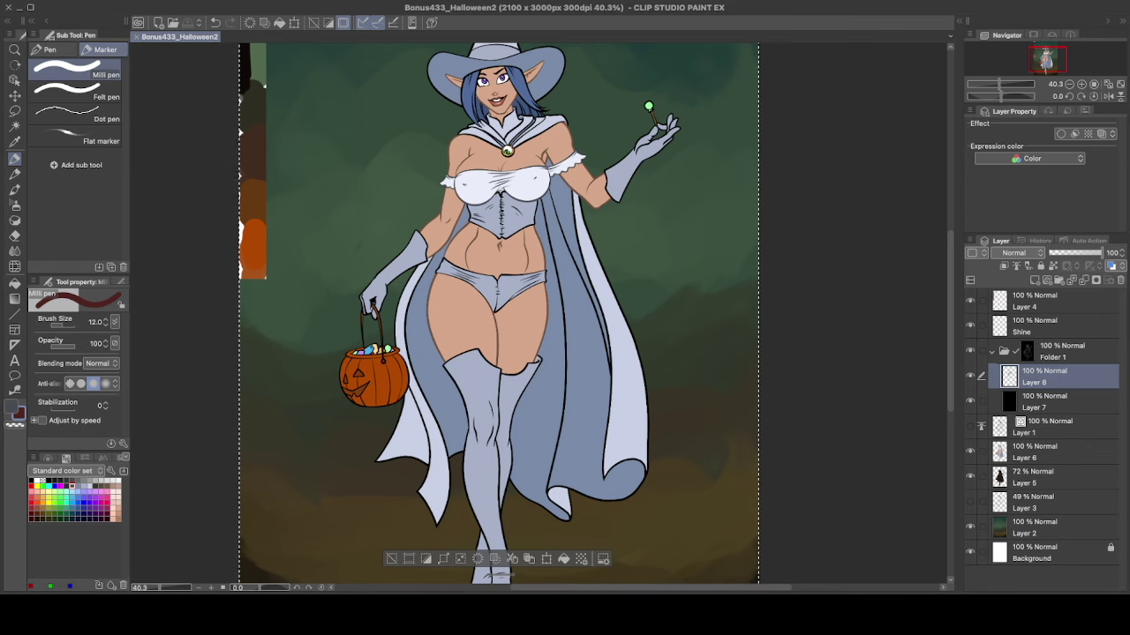
{"action": "scroll", "coordinate": [729, 535], "scroll_direction": "down", "scroll_amount": 2}
{"action": "key", "text": "ctrl+d"}
{"action": "left_click_drag", "start_coordinate": [780, 466], "coordinate": [712, 413]}
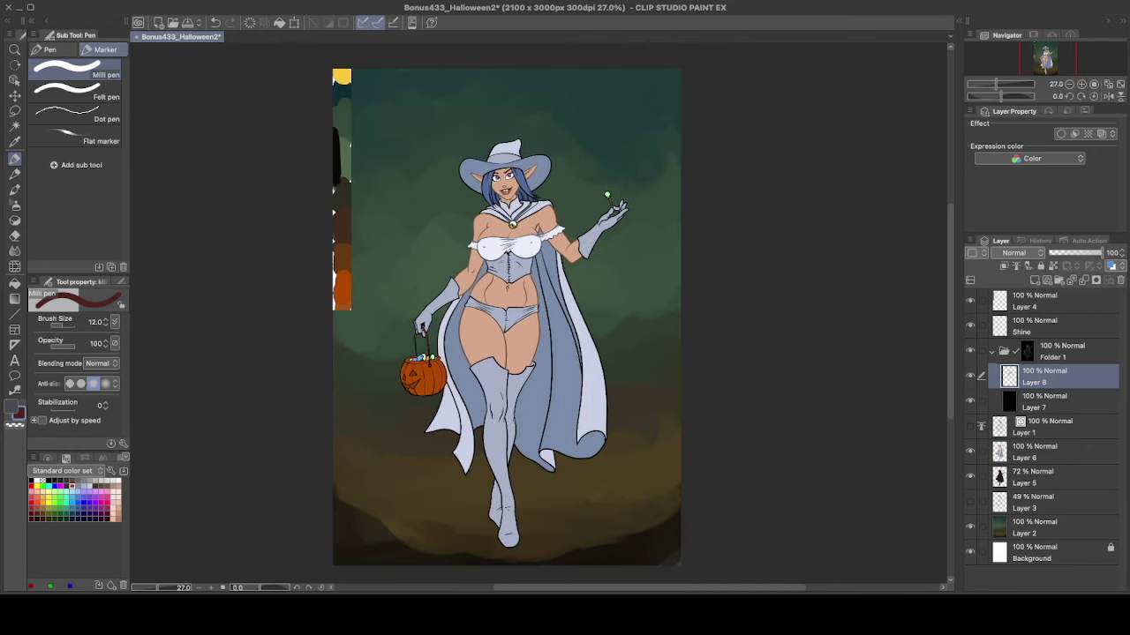
- Paint a near-black bare tree with upper branches on Layer 2 beside the witch's raised hand, using the Watercolor brush
{"action": "left_click", "coordinate": [1051, 528]}
{"action": "key", "text": "b"}
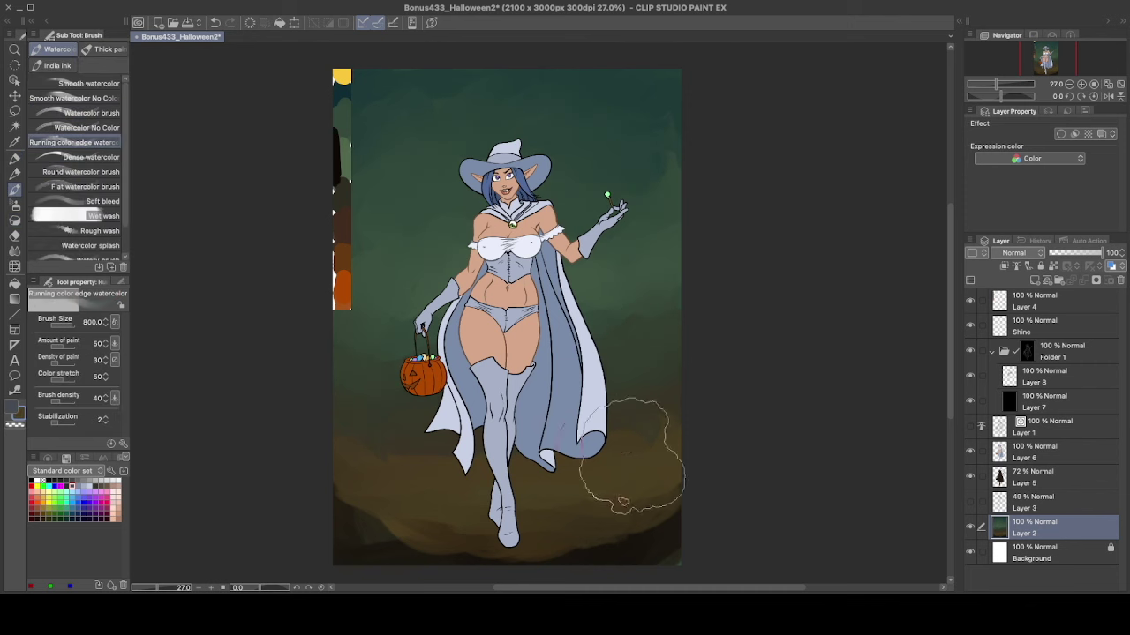
{"action": "left_click", "coordinate": [88, 113]}
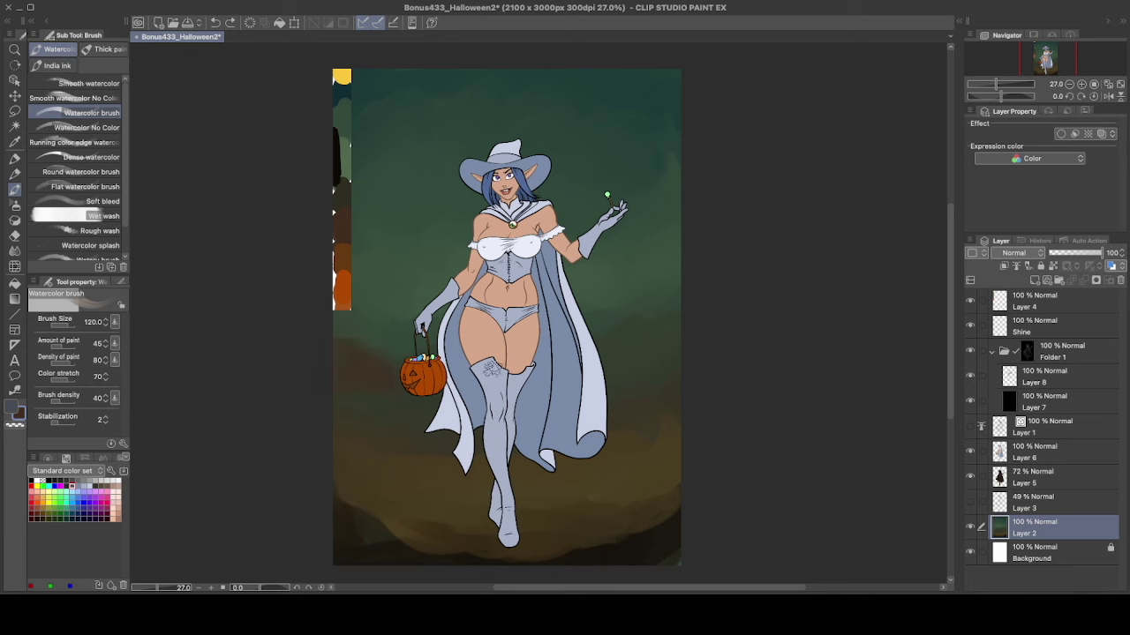
{"action": "key", "text": "bracketleft"}
{"action": "key", "text": "bracketleft"}
{"action": "key", "text": "bracketleft"}
{"action": "key", "text": "bracketleft"}
{"action": "key", "text": "bracketleft"}
{"action": "key", "text": "bracketleft"}
{"action": "key", "text": "bracketleft"}
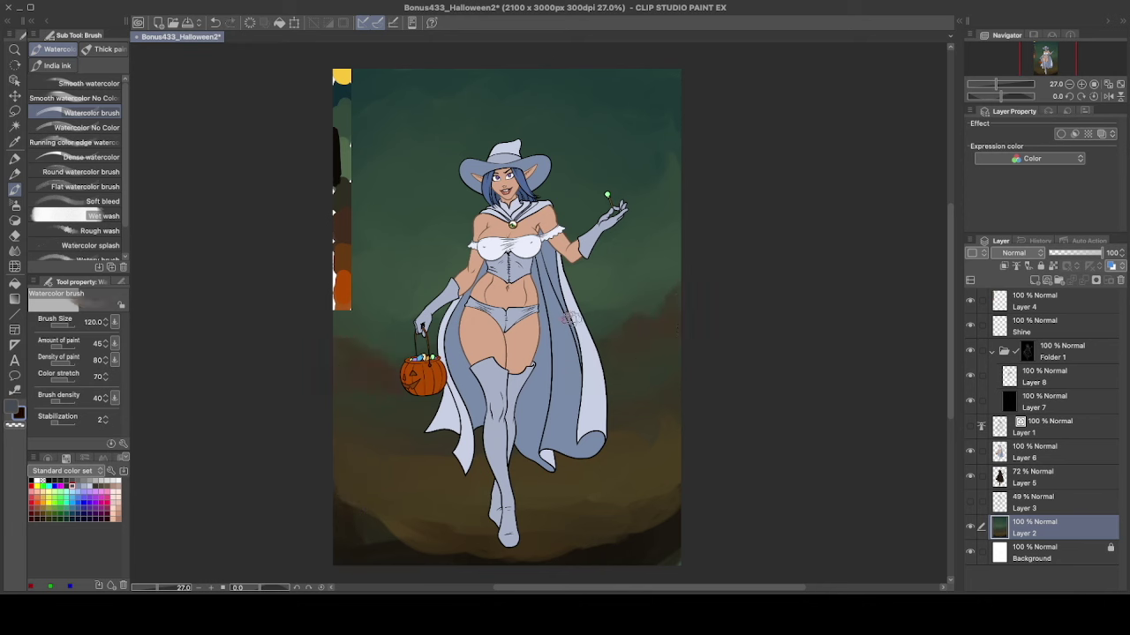
{"action": "mouse_move", "coordinate": [646, 138]}
{"action": "left_mouse_down"}
{"action": "mouse_move", "coordinate": [669, 304]}
{"action": "mouse_move", "coordinate": [627, 407]}
{"action": "mouse_move", "coordinate": [670, 353]}
{"action": "mouse_move", "coordinate": [652, 160]}
{"action": "mouse_move", "coordinate": [676, 320]}
{"action": "left_mouse_up"}
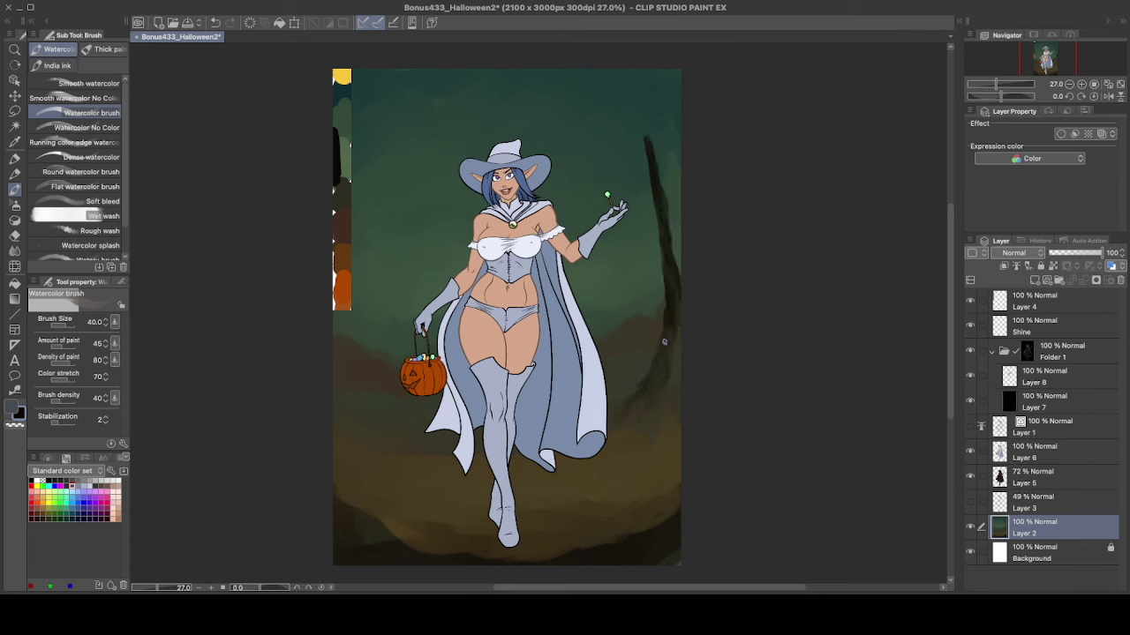
{"action": "left_click_drag", "start_coordinate": [649, 381], "coordinate": [677, 358]}
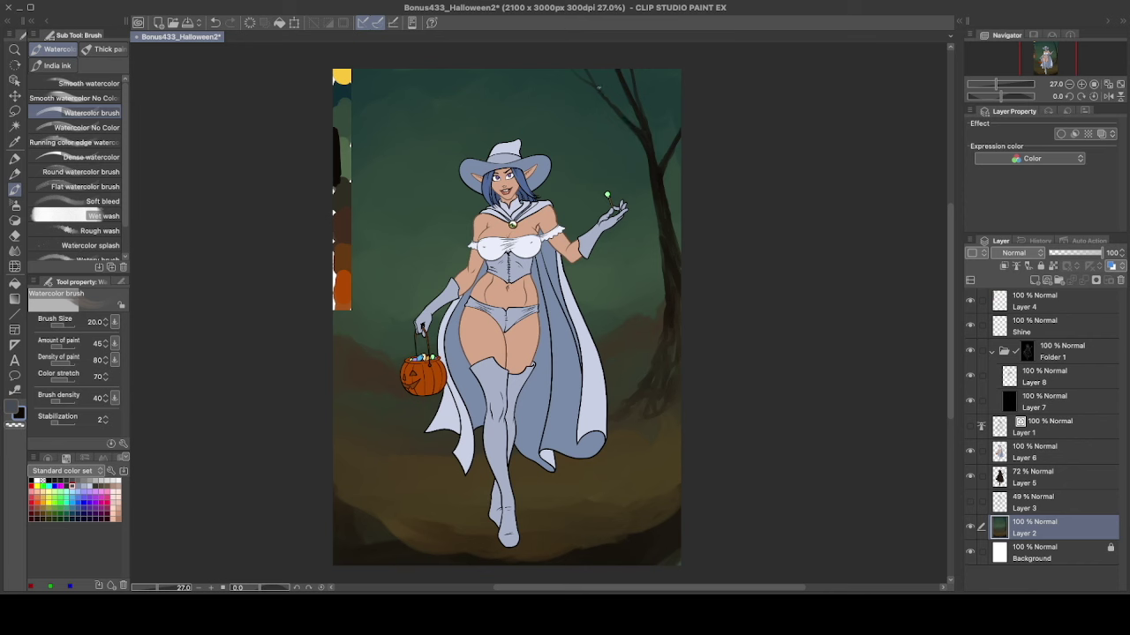
- Paint a matching bare tree behind the pumpkin-bucket side, with a dark trunk and branches reaching across the upper background
{"action": "left_click_drag", "start_coordinate": [359, 336], "coordinate": [359, 361]}
{"action": "mouse_move", "coordinate": [361, 269]}
{"action": "left_mouse_down"}
{"action": "mouse_move", "coordinate": [348, 362]}
{"action": "mouse_move", "coordinate": [345, 351]}
{"action": "left_mouse_up"}
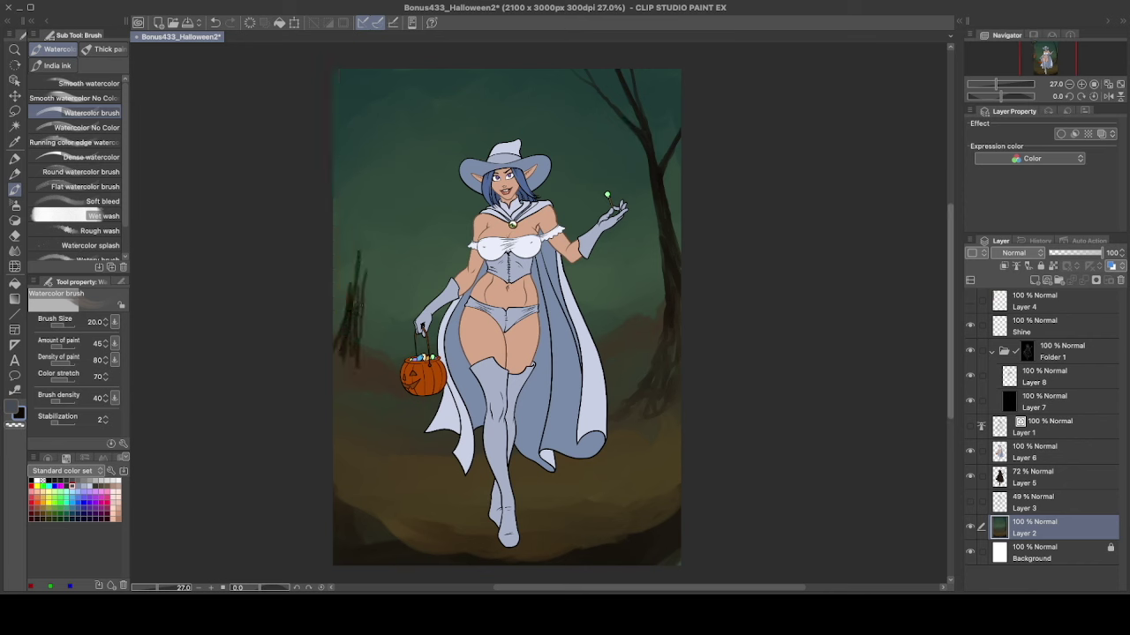
{"action": "mouse_move", "coordinate": [355, 295]}
{"action": "left_mouse_down"}
{"action": "mouse_move", "coordinate": [359, 257]}
{"action": "mouse_move", "coordinate": [355, 355]}
{"action": "mouse_move", "coordinate": [366, 373]}
{"action": "mouse_move", "coordinate": [332, 360]}
{"action": "mouse_move", "coordinate": [360, 216]}
{"action": "left_mouse_up"}
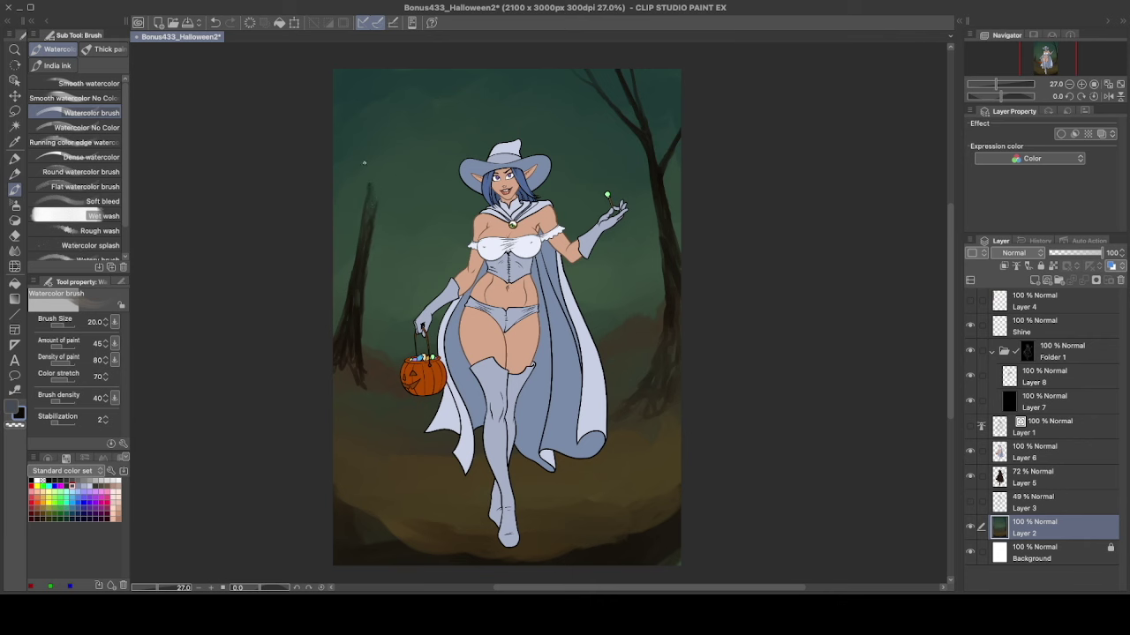
{"action": "left_click_drag", "start_coordinate": [334, 129], "coordinate": [367, 199]}
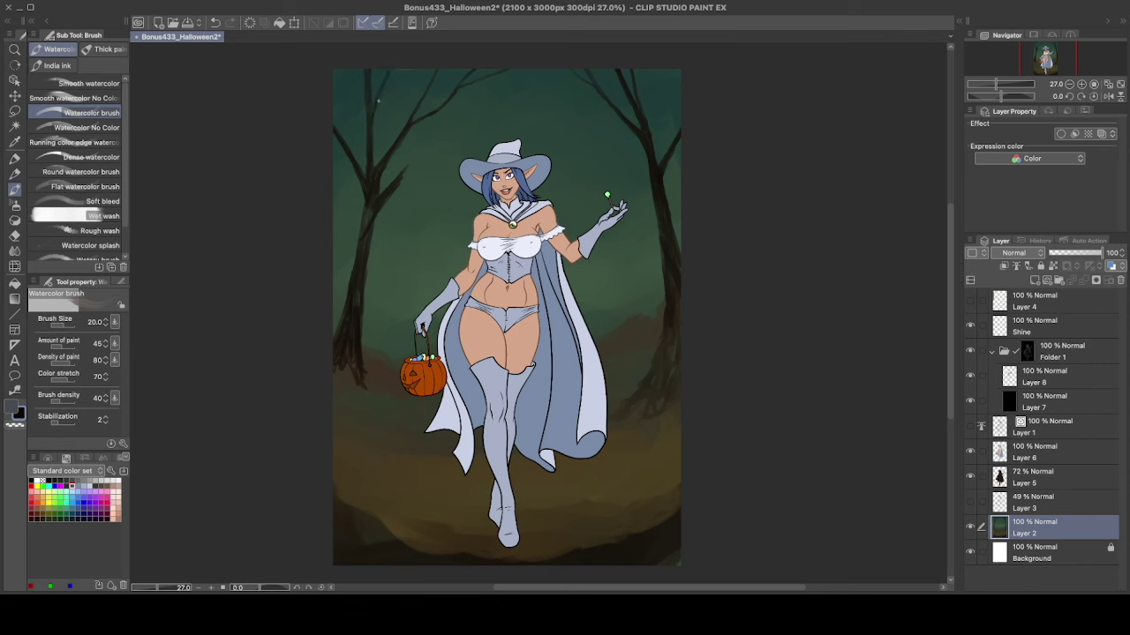
{"action": "key", "text": "ctrl+z"}
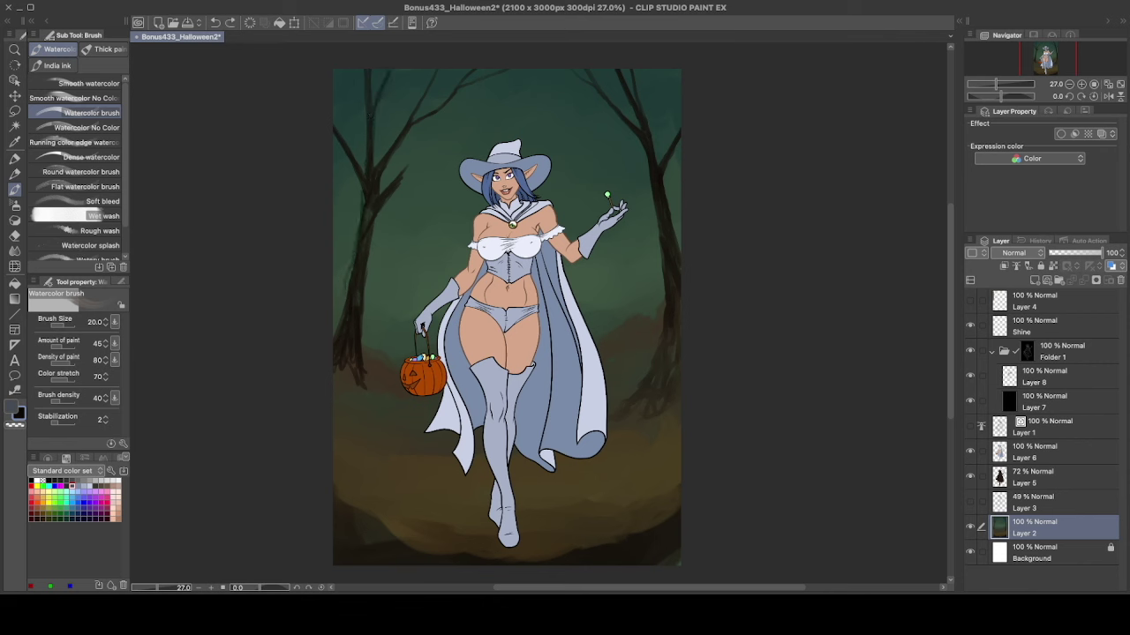
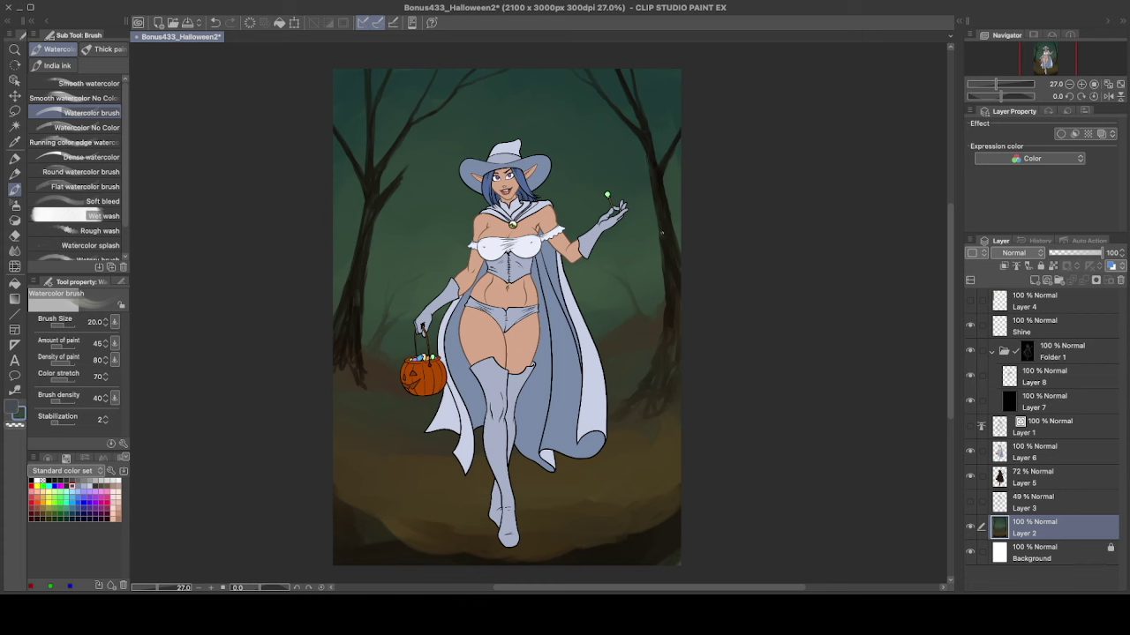
- Paint dark foliage around the tree bases with the Foliage brush and brown leaves over the lower corners with the Leaves brush
{"action": "key", "text": "b"}
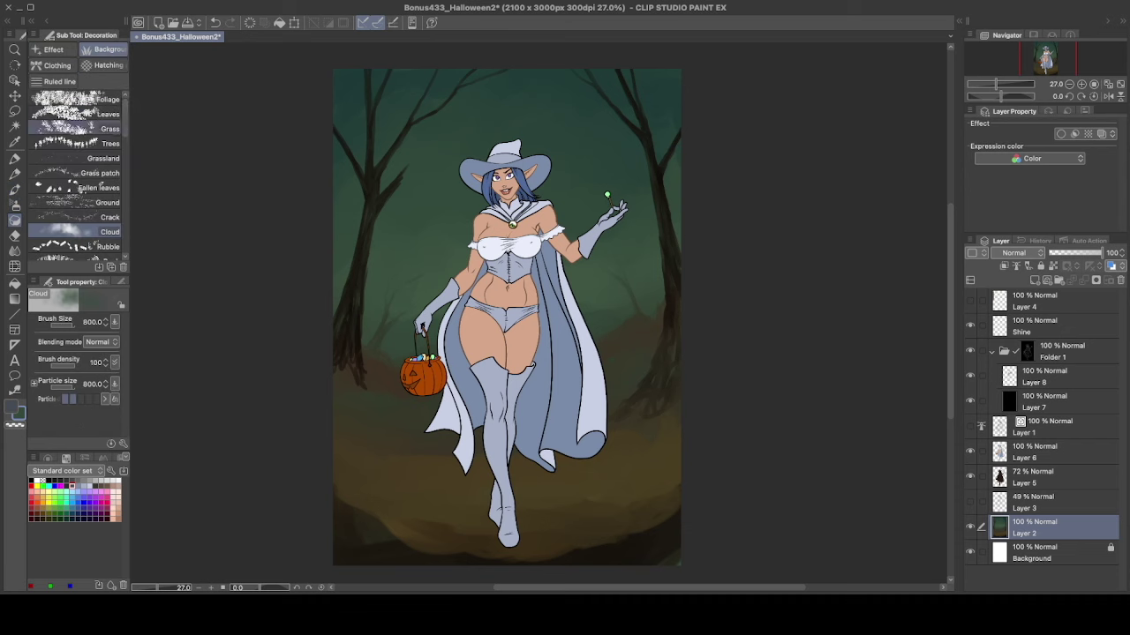
{"action": "mouse_move", "coordinate": [379, 353]}
{"action": "left_mouse_down"}
{"action": "mouse_move", "coordinate": [374, 370]}
{"action": "mouse_move", "coordinate": [388, 388]}
{"action": "mouse_move", "coordinate": [345, 424]}
{"action": "mouse_move", "coordinate": [362, 375]}
{"action": "left_mouse_up"}
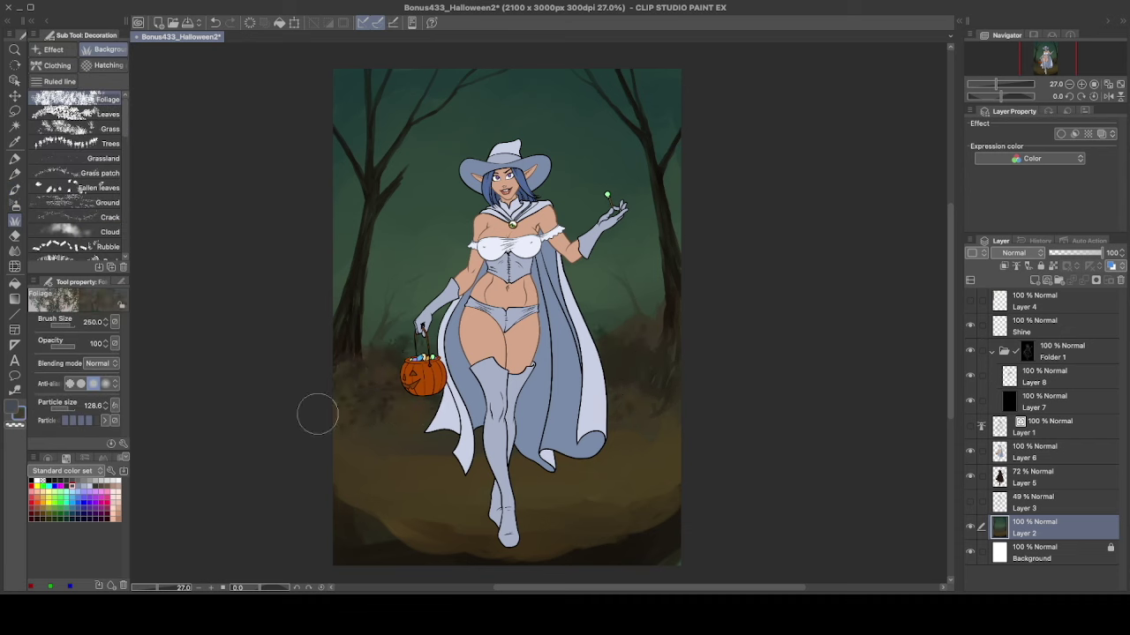
{"action": "left_click", "coordinate": [97, 113]}
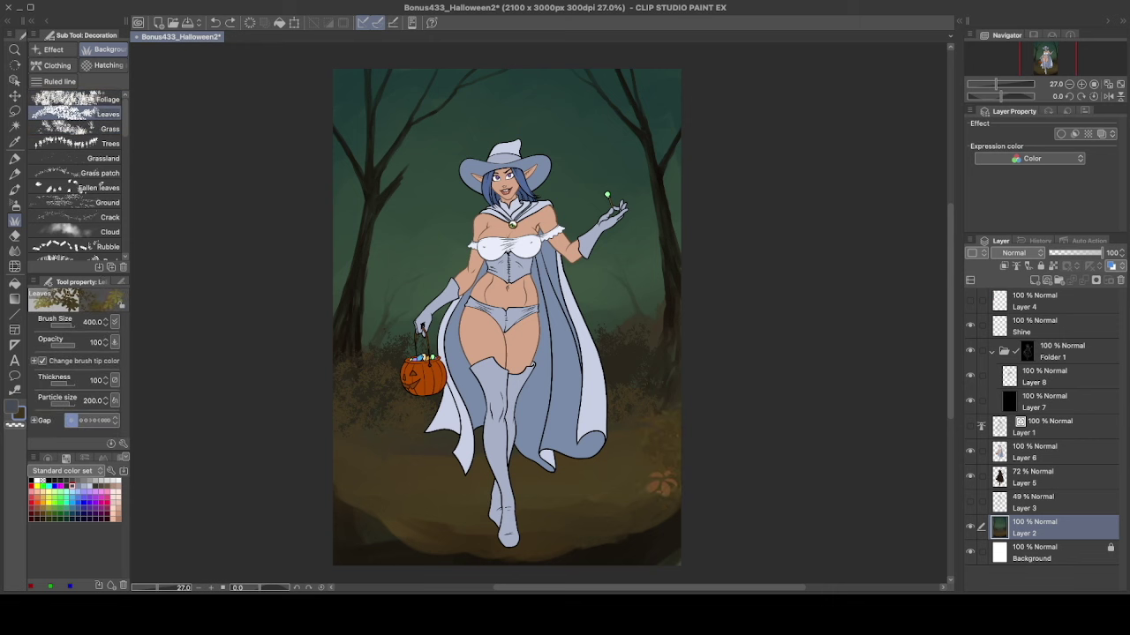
{"action": "left_click_drag", "start_coordinate": [650, 439], "coordinate": [703, 474]}
{"action": "mouse_move", "coordinate": [423, 441]}
{"action": "left_mouse_down"}
{"action": "mouse_move", "coordinate": [381, 475]}
{"action": "mouse_move", "coordinate": [328, 461]}
{"action": "mouse_move", "coordinate": [353, 551]}
{"action": "left_mouse_up"}
{"action": "mouse_move", "coordinate": [671, 530]}
{"action": "left_mouse_down"}
{"action": "mouse_move", "coordinate": [682, 569]}
{"action": "mouse_move", "coordinate": [587, 556]}
{"action": "left_mouse_up"}
{"action": "left_click_drag", "start_coordinate": [345, 529], "coordinate": [543, 547]}
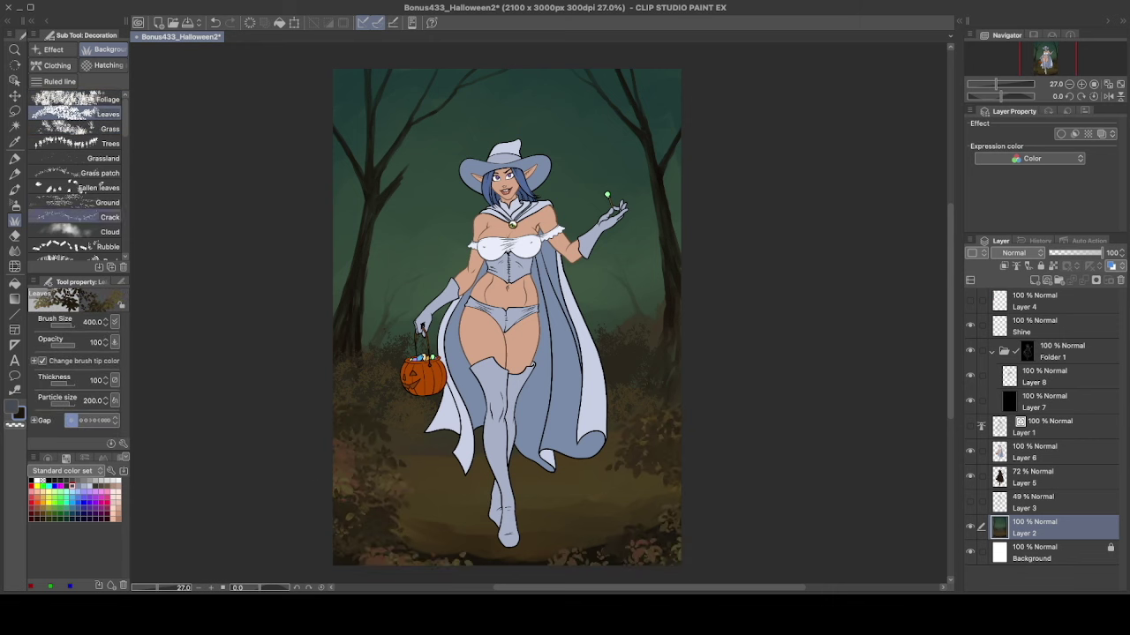
- Texture the forest floor with the Ground brush and layer near-black leaves over both lower corners with the Leaves brush at size 400
{"action": "left_click", "coordinate": [97, 202]}
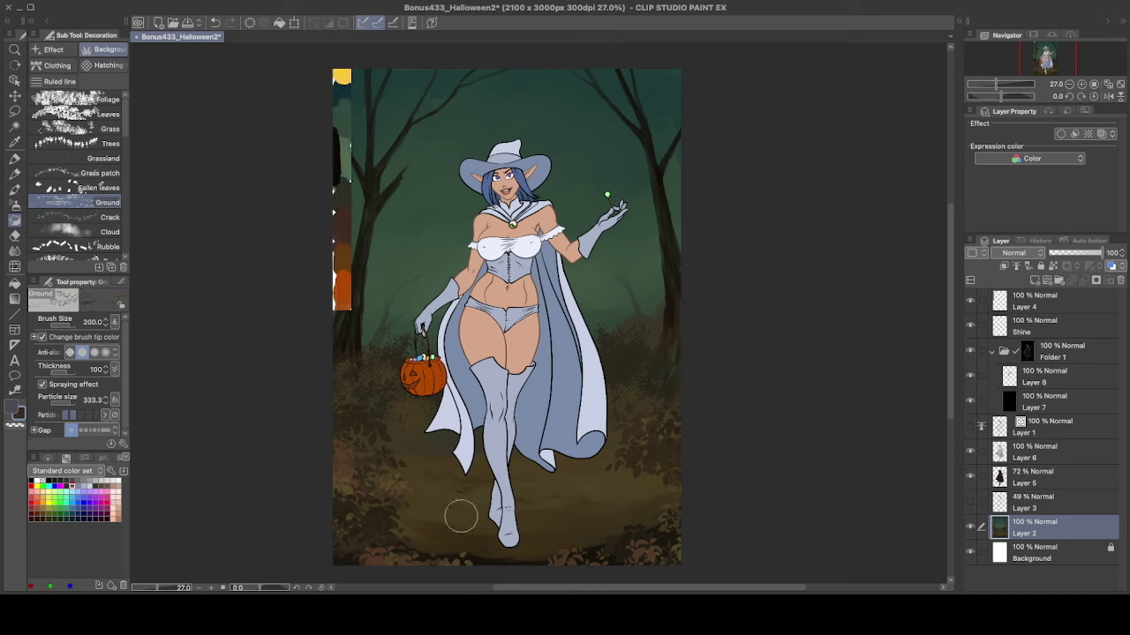
{"action": "mouse_move", "coordinate": [406, 516]}
{"action": "left_mouse_down"}
{"action": "mouse_move", "coordinate": [615, 512]}
{"action": "mouse_move", "coordinate": [397, 447]}
{"action": "mouse_move", "coordinate": [515, 531]}
{"action": "left_mouse_up"}
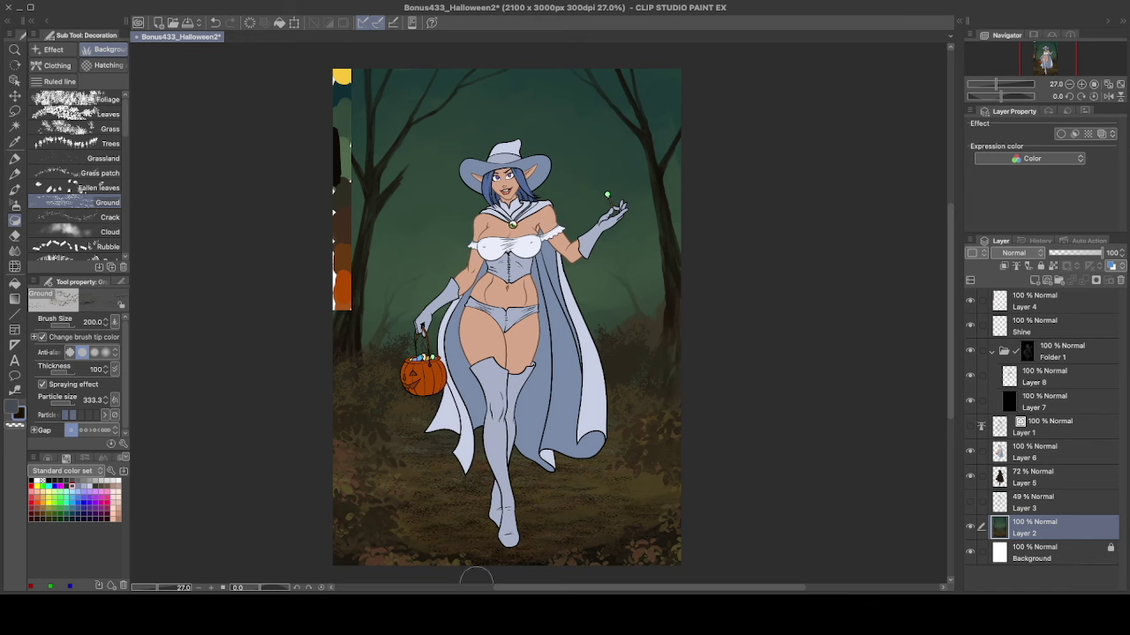
{"action": "key", "text": "b"}
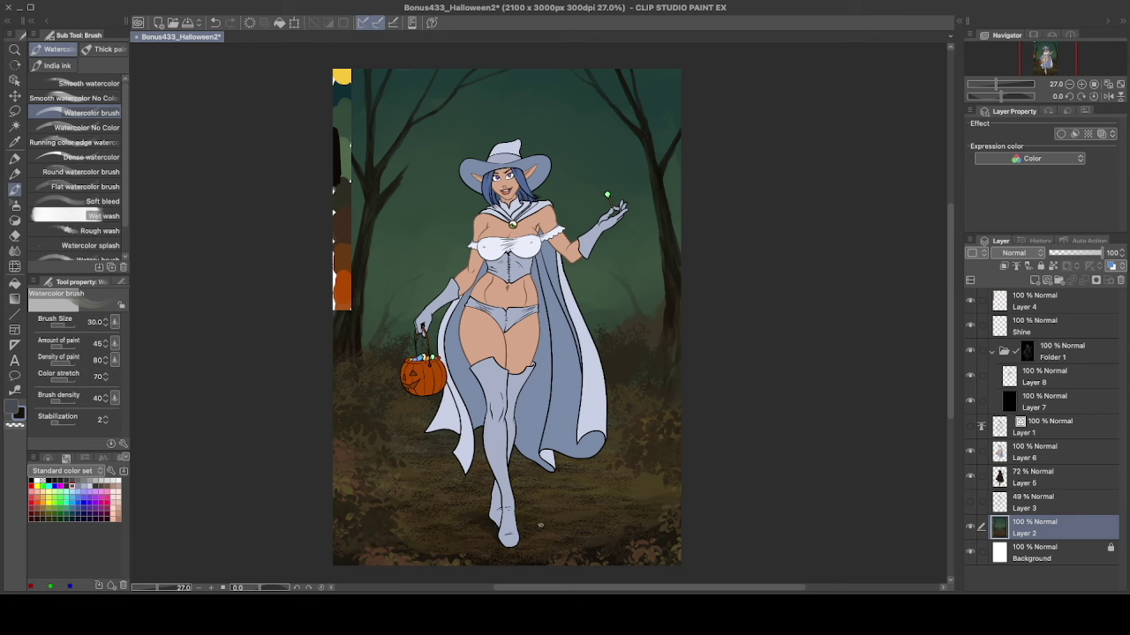
{"action": "key", "text": "b"}
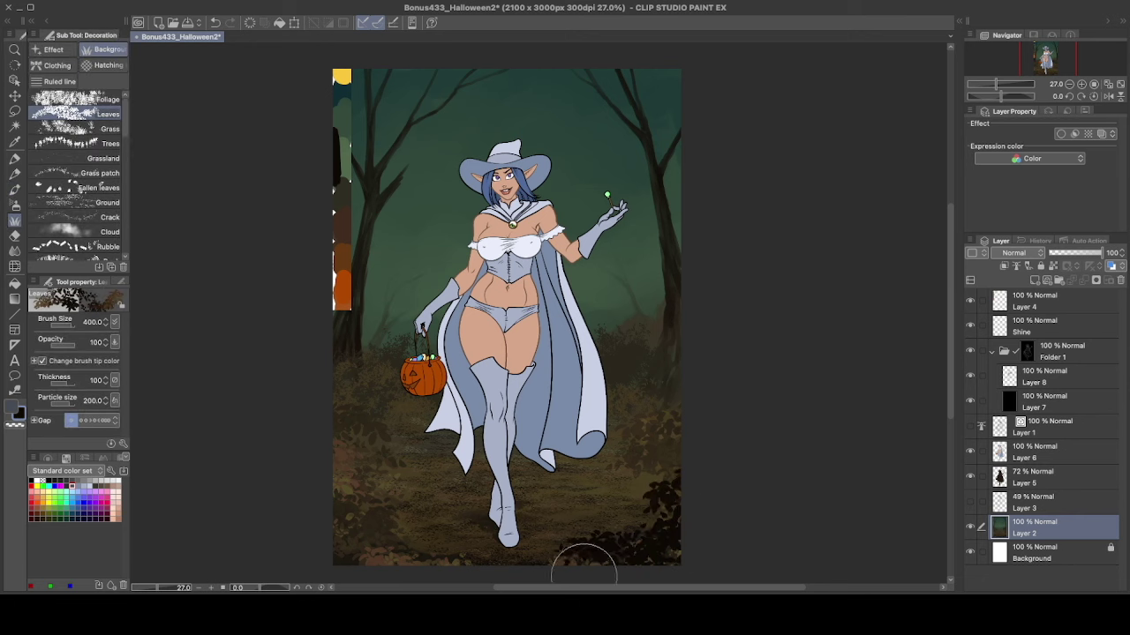
{"action": "mouse_move", "coordinate": [580, 568]}
{"action": "left_mouse_down"}
{"action": "mouse_move", "coordinate": [387, 564]}
{"action": "mouse_move", "coordinate": [627, 541]}
{"action": "mouse_move", "coordinate": [645, 504]}
{"action": "left_mouse_up"}
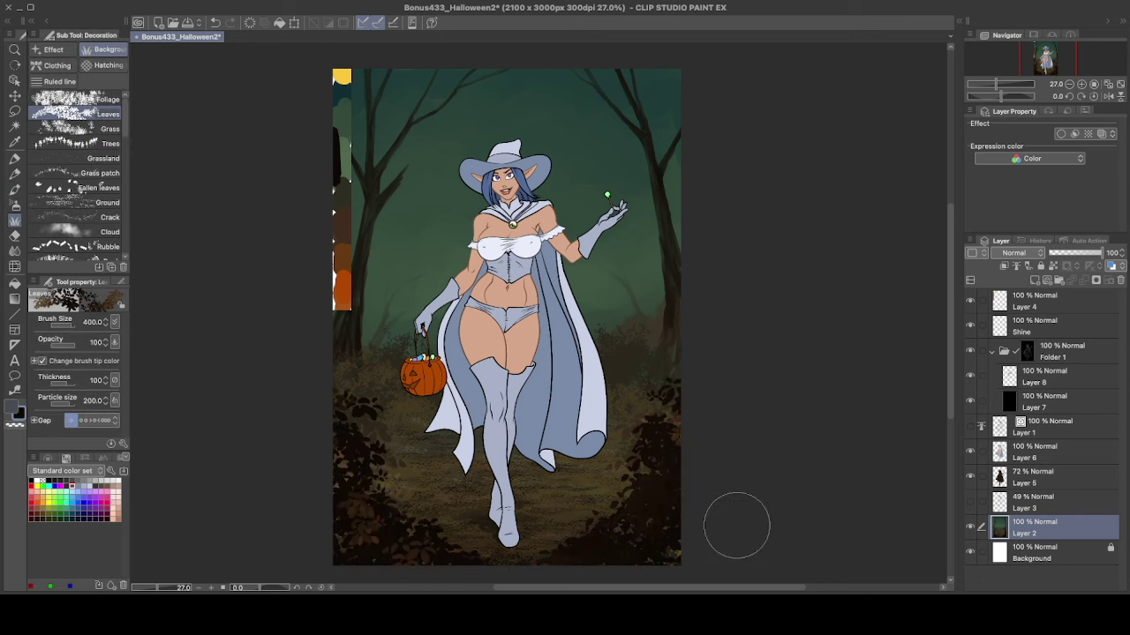
- Add a layer above the background and paint a yellow full moon behind the lollipop with the Smooth watercolor brush at size 500
{"action": "key", "text": "x"}
{"action": "key", "text": "ctrl+shift+n"}
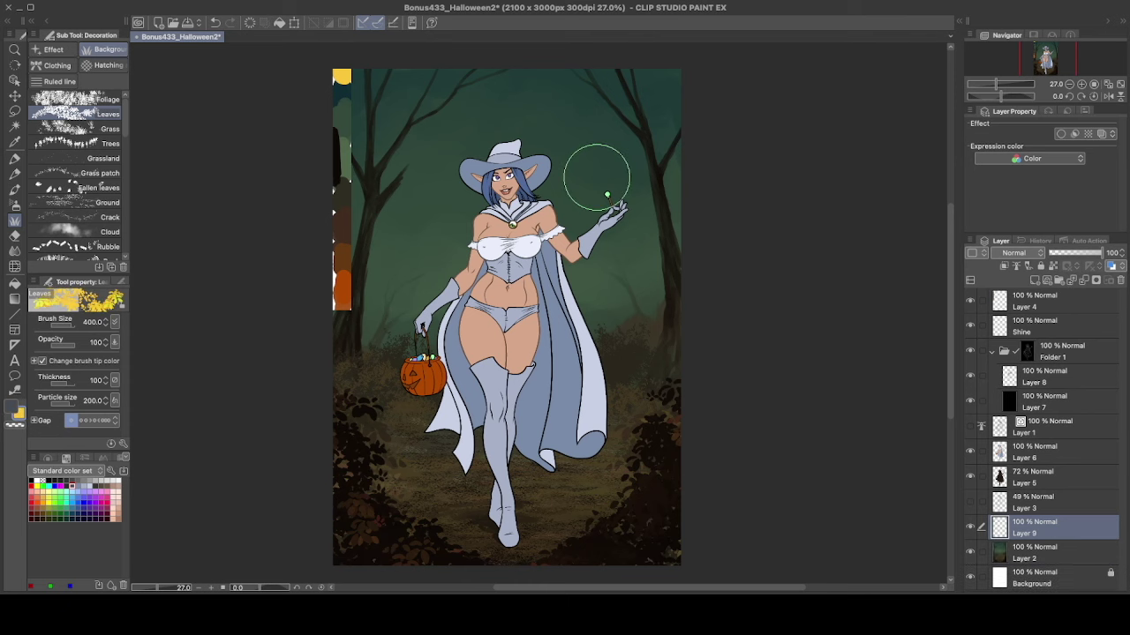
{"action": "key", "text": "b"}
{"action": "key", "text": "comma"}
{"action": "key", "text": "comma"}
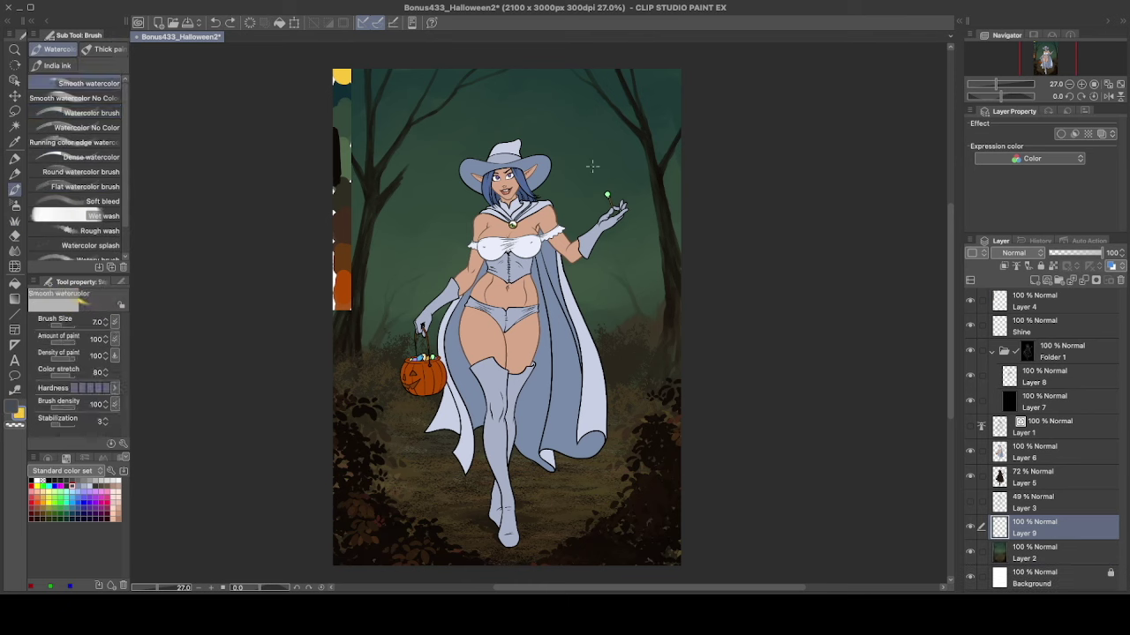
{"action": "key", "text": "bracketleft"}
{"action": "key", "text": "bracketleft"}
{"action": "key", "text": "bracketleft"}
{"action": "key", "text": "bracketleft"}
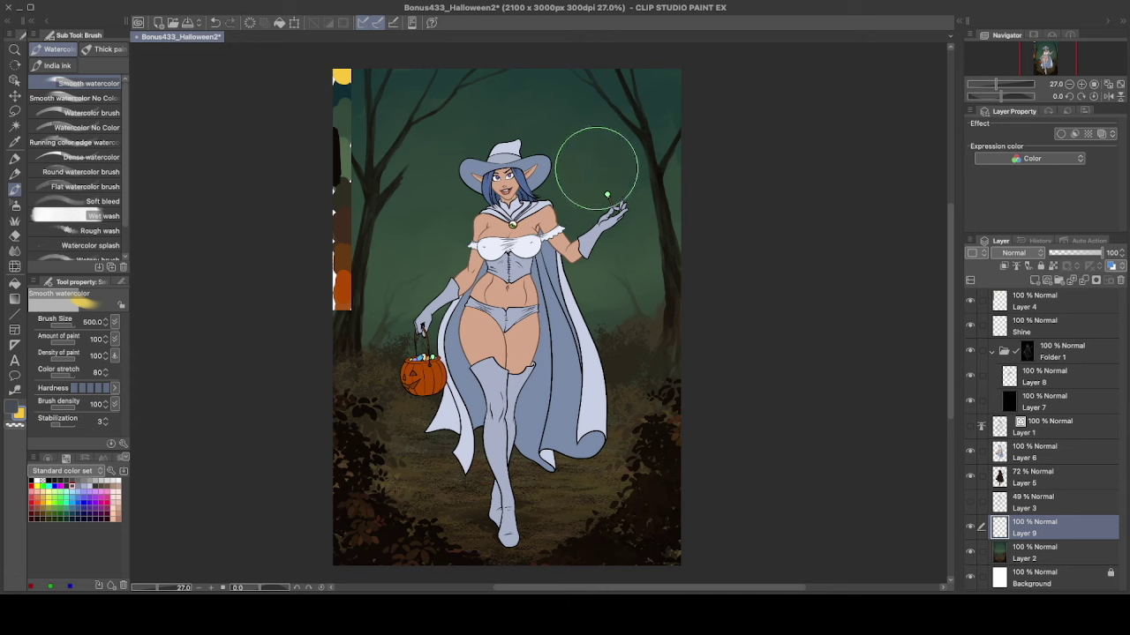
{"action": "left_click_drag", "start_coordinate": [600, 168], "coordinate": [607, 194]}
- Blend lighter yellow patches into the moon with the Smooth watercolor brush at size 150
{"action": "key", "text": "bracketleft"}
{"action": "key", "text": "bracketleft"}
{"action": "key", "text": "bracketleft"}
{"action": "key", "text": "bracketleft"}
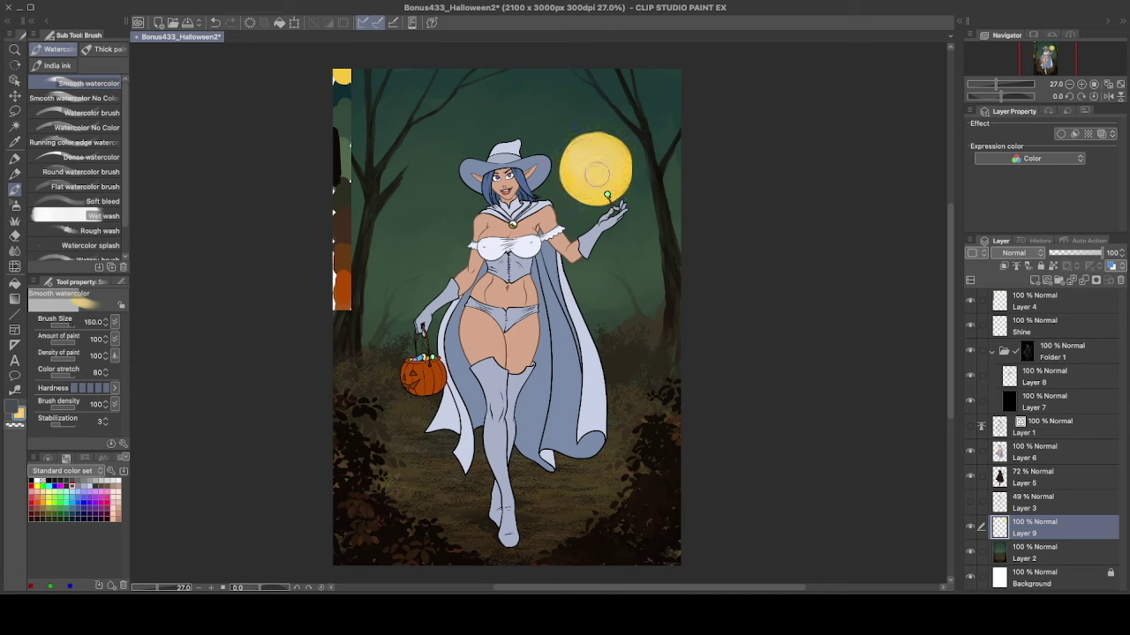
{"action": "mouse_move", "coordinate": [596, 174]}
{"action": "left_mouse_down"}
{"action": "mouse_move", "coordinate": [579, 147]}
{"action": "mouse_move", "coordinate": [585, 175]}
{"action": "mouse_move", "coordinate": [614, 152]}
{"action": "mouse_move", "coordinate": [584, 168]}
{"action": "left_mouse_up"}
- Set the moon layer to Add (Glow) and paint a halo around the moon with the Soft airbrush at size 250
{"action": "key", "text": "shift+alt+a"}
{"action": "key", "text": "b"}
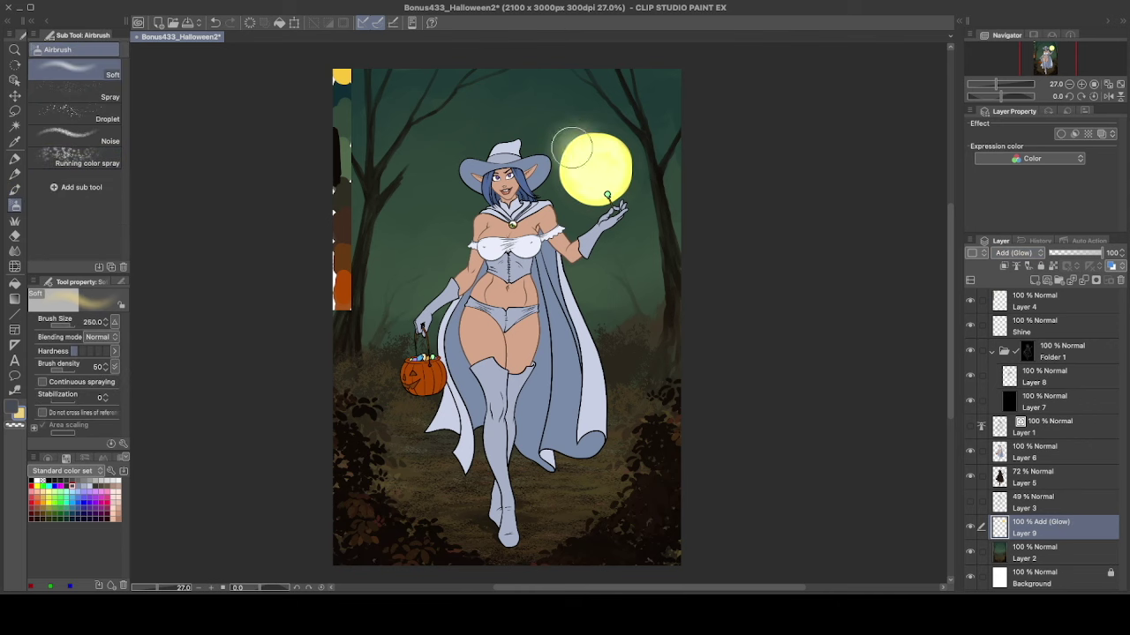
{"action": "mouse_move", "coordinate": [574, 159]}
{"action": "left_mouse_down"}
{"action": "mouse_move", "coordinate": [632, 188]}
{"action": "mouse_move", "coordinate": [625, 143]}
{"action": "mouse_move", "coordinate": [579, 183]}
{"action": "left_mouse_up"}
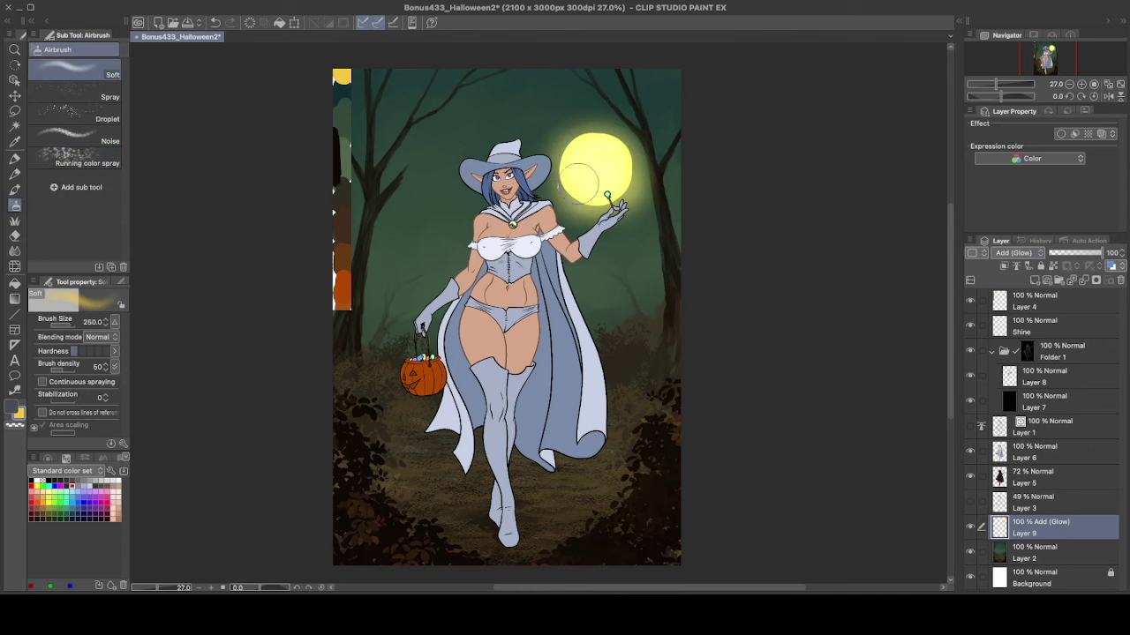
- Add a Hard light layer above Layer 2 and darken the forest's edges with a dark green Soft airbrush at size 500
{"action": "key", "text": "ctrl+shift+n"}
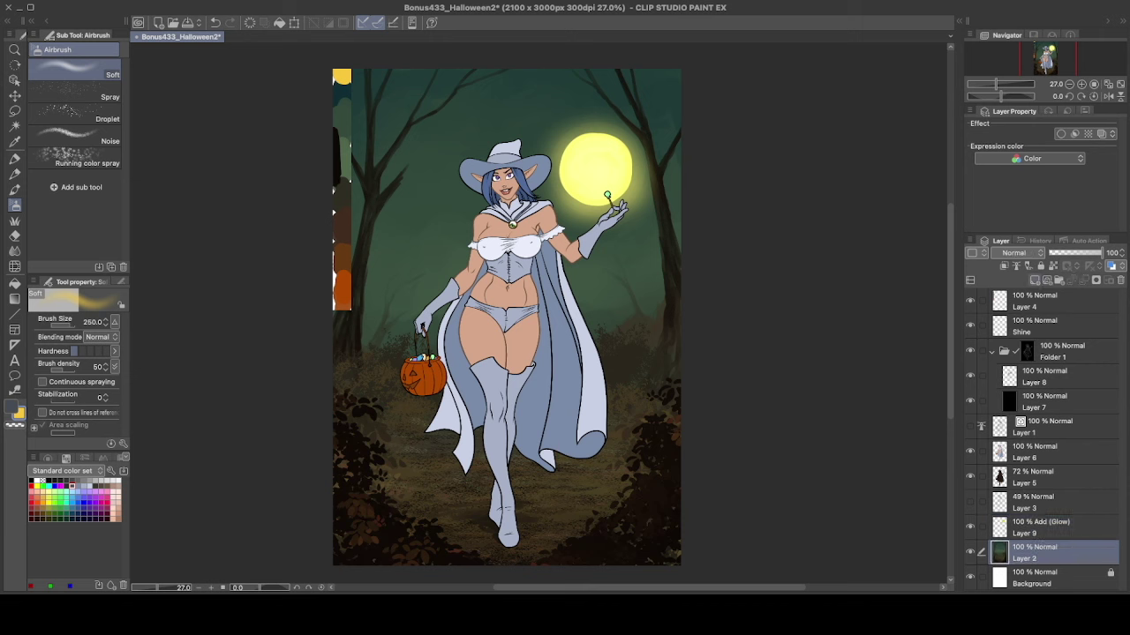
{"action": "left_click", "coordinate": [356, 100], "text": "alt"}
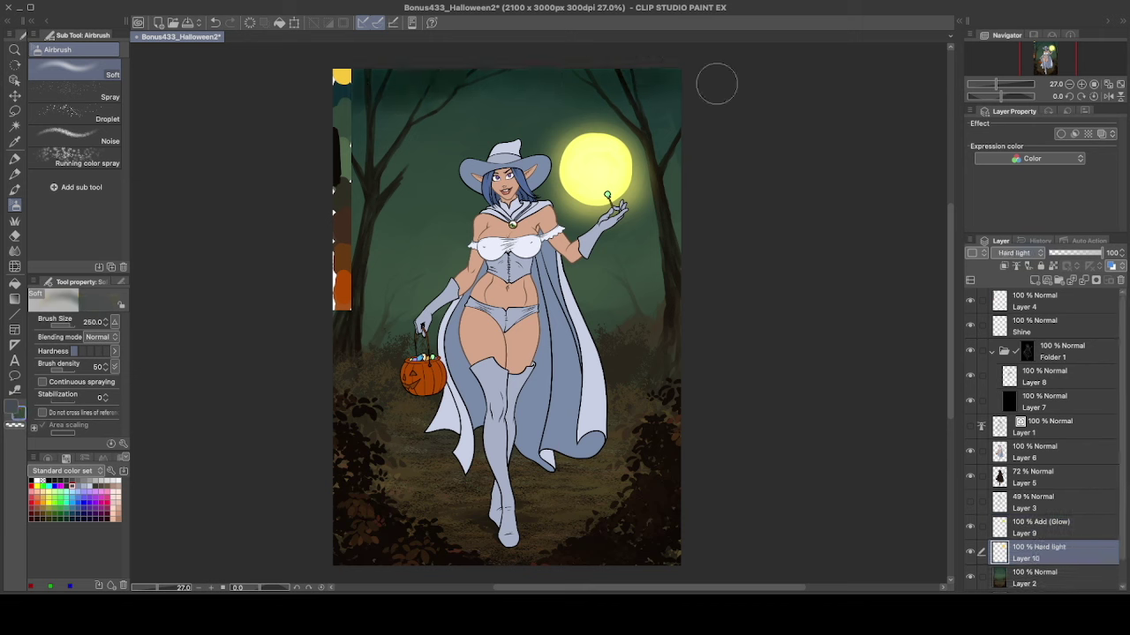
{"action": "key", "text": "]"}
{"action": "key", "text": "]"}
{"action": "key", "text": "]"}
{"action": "mouse_move", "coordinate": [379, 83]}
{"action": "left_mouse_down"}
{"action": "mouse_move", "coordinate": [353, 239]}
{"action": "mouse_move", "coordinate": [404, 271]}
{"action": "mouse_move", "coordinate": [407, 305]}
{"action": "left_mouse_up"}
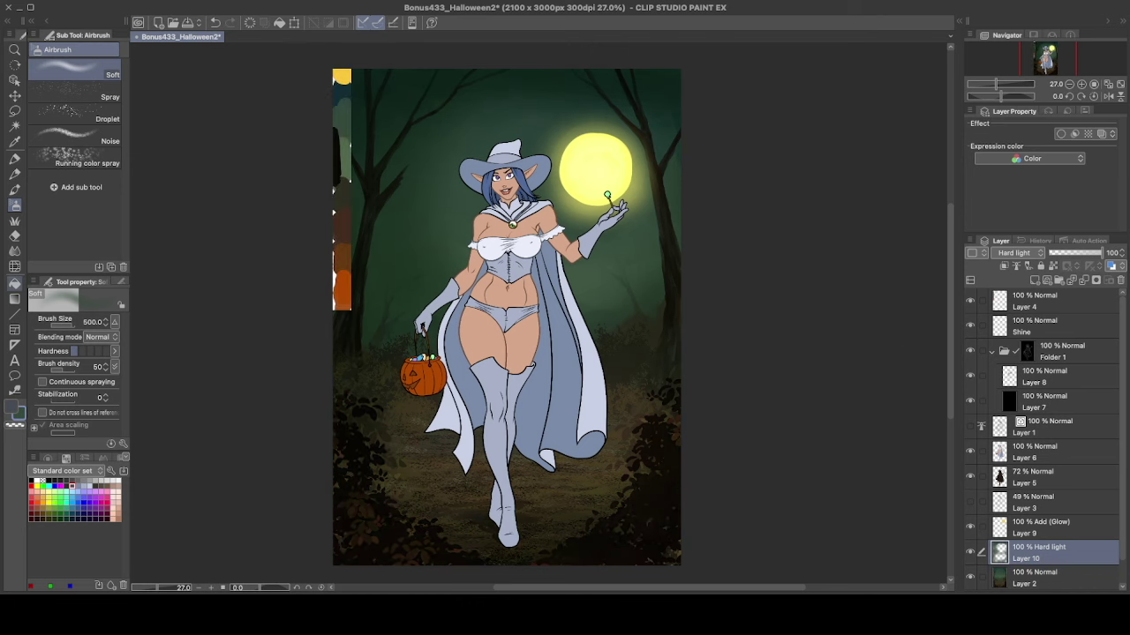
- Colour the pumpkin bucket's carved eyes and mouth yellow on Layer 6, then save the file
{"action": "left_click", "coordinate": [14, 282]}
{"action": "left_click", "coordinate": [1059, 452]}
{"action": "scroll", "coordinate": [424, 375], "scroll_direction": "up", "scroll_amount": 5}
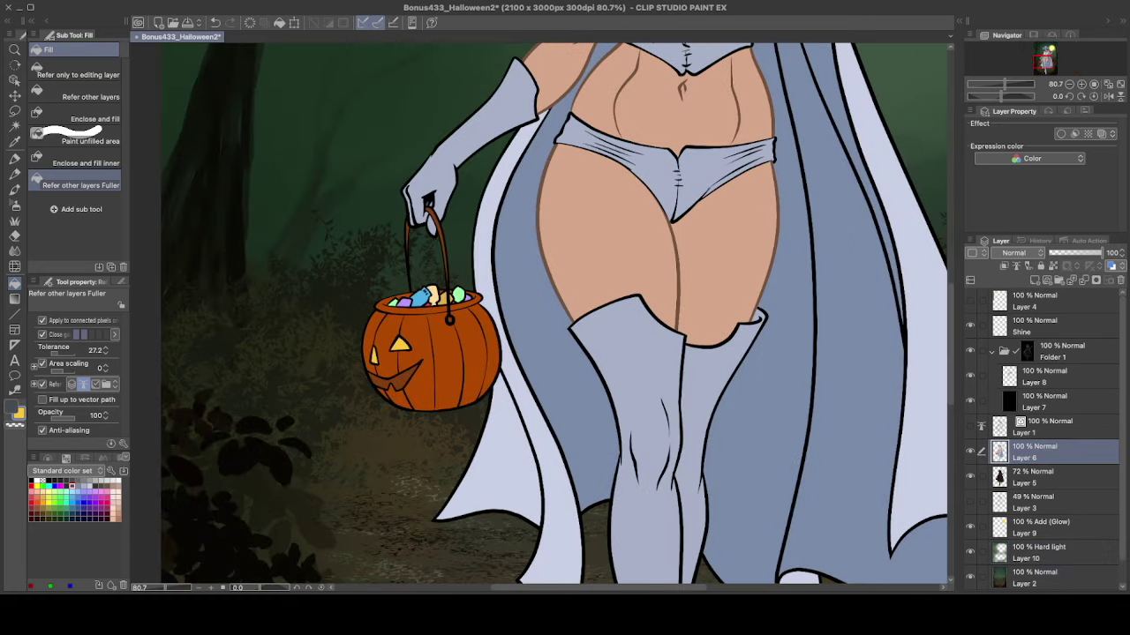
{"action": "scroll", "coordinate": [424, 375], "scroll_direction": "up", "scroll_amount": 4}
{"action": "key", "text": "p"}
{"action": "key", "text": "bracketleft"}
{"action": "key", "text": "bracketleft"}
{"action": "key", "text": "bracketleft"}
{"action": "key", "text": "bracketleft"}
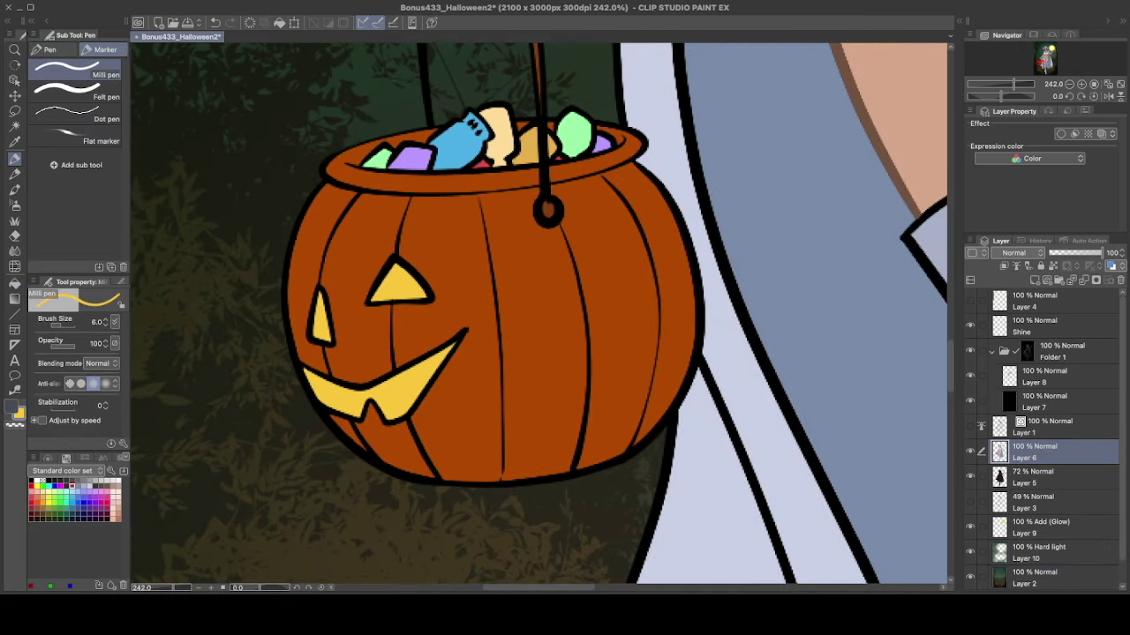
{"action": "scroll", "coordinate": [452, 348], "scroll_direction": "down", "scroll_amount": 9}
{"action": "scroll", "coordinate": [136, 331], "scroll_direction": "down", "scroll_amount": 1}
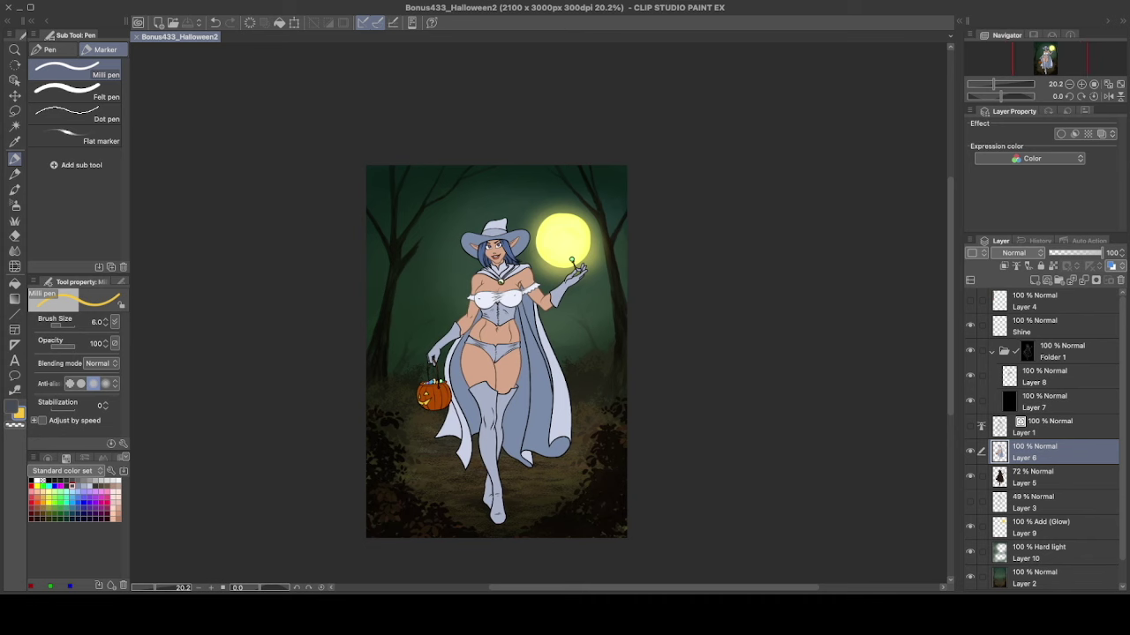
- Add more near-black leaves along the lower edge of Layer 2 with the Leaves brush and save the file
{"action": "left_click", "coordinate": [1033, 578]}
{"action": "key", "text": "b"}
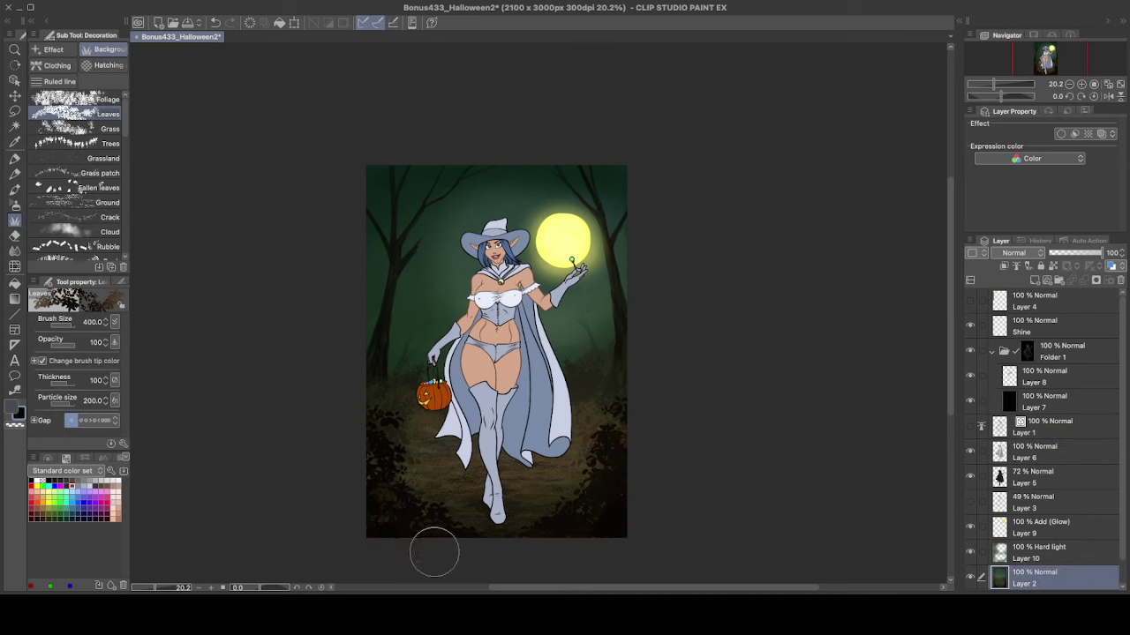
{"action": "key", "text": "ctrl+s"}
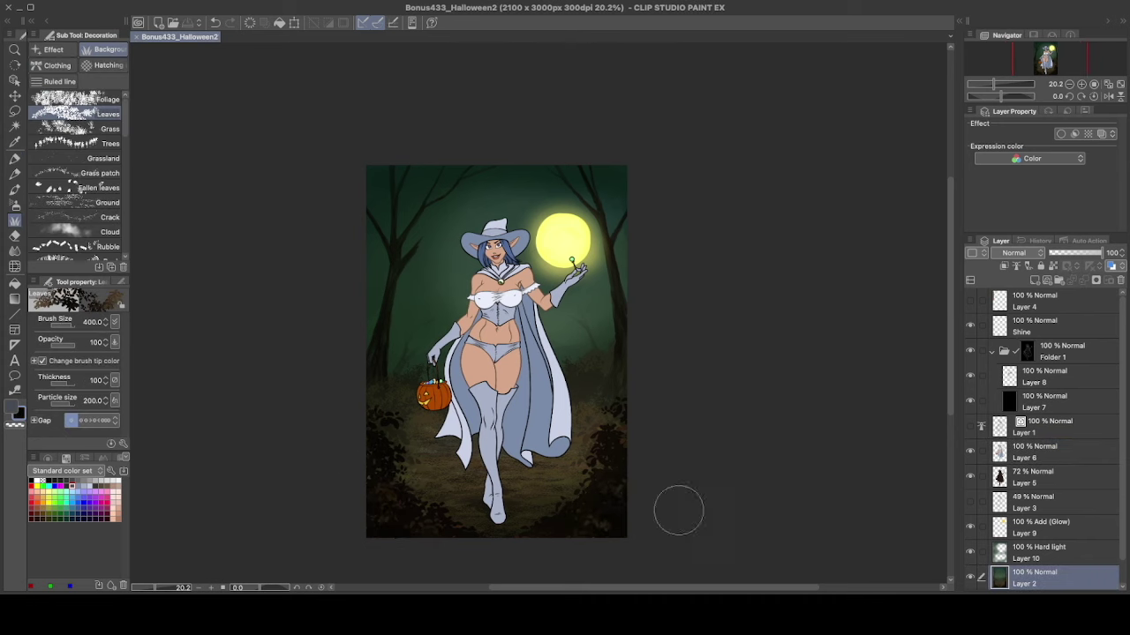
- Create a layer masked to the figure above Layer 6, duplicate it, and set the lower one to Overlay at 50% opacity
{"action": "left_click", "coordinate": [999, 452], "text": "ctrl"}
{"action": "left_click", "coordinate": [1034, 280]}
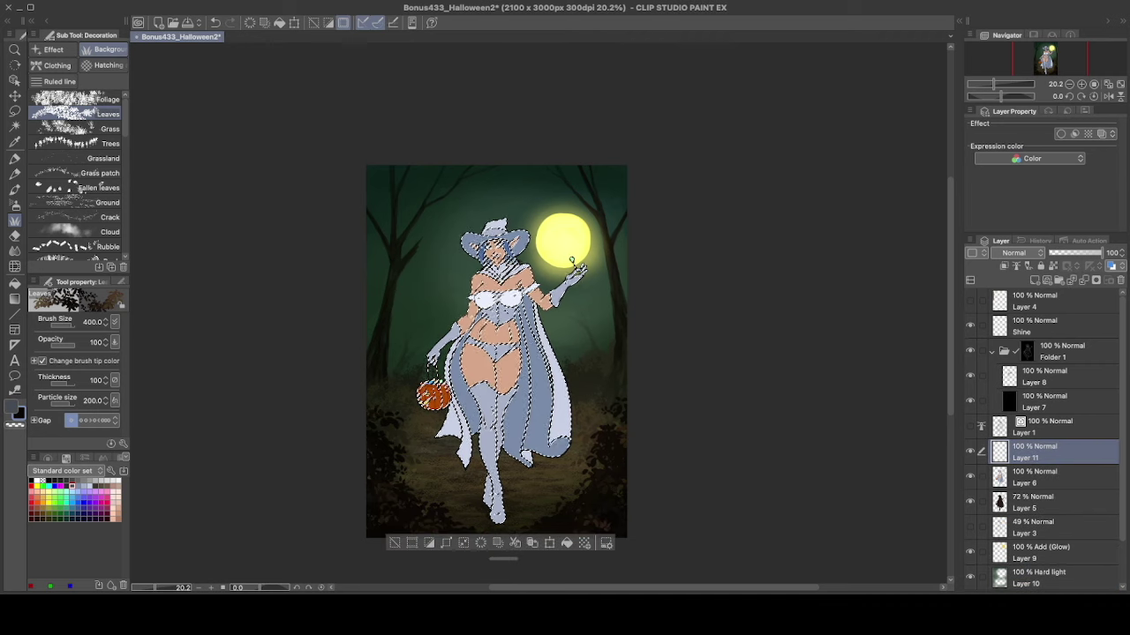
{"action": "key", "text": "ctrl+shift+m"}
{"action": "key", "text": "ctrl+shift+d"}
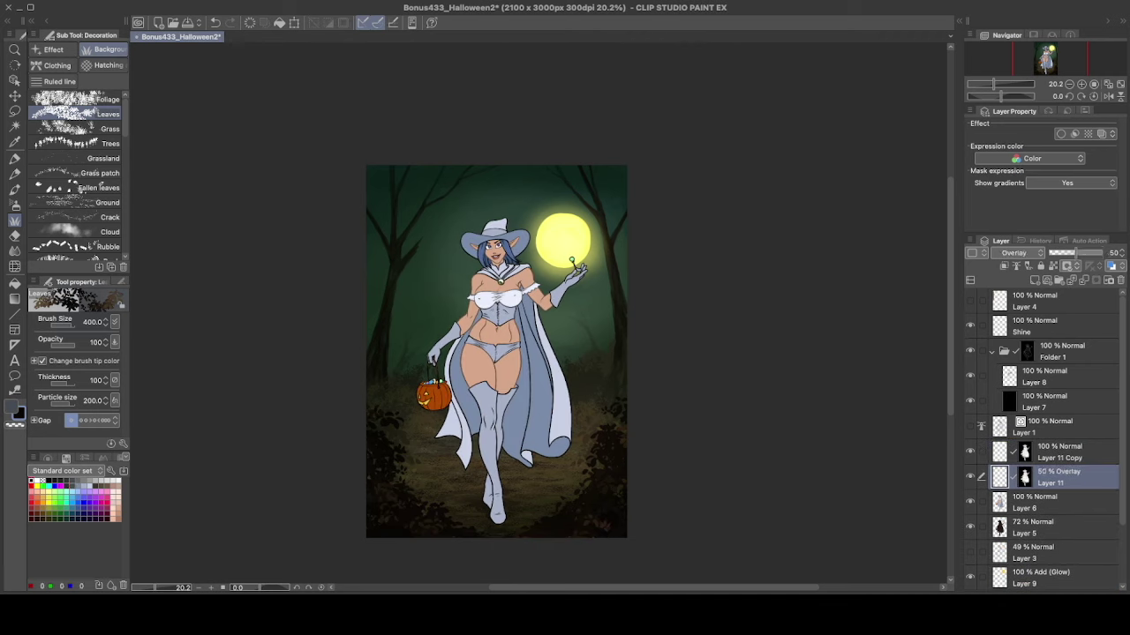
- Fill the Overlay layer Layer 11 with black and airbrush light blue-grey highlights on the face, shoulders and chest with Soft at size 70
{"action": "key", "text": "alt+BackSpace"}
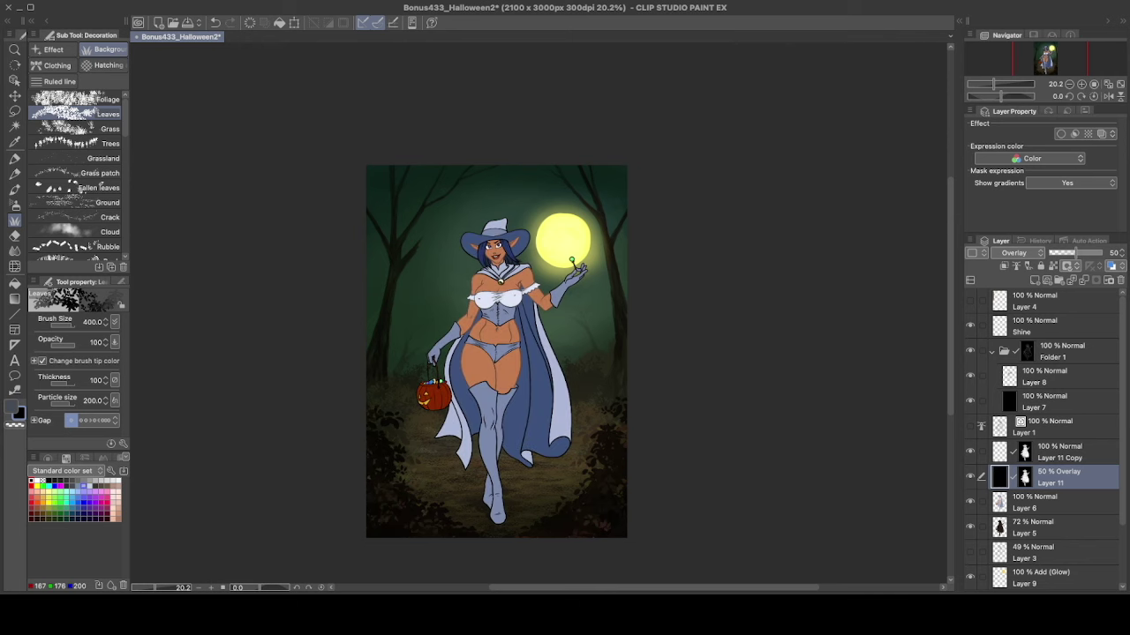
{"action": "left_click", "coordinate": [457, 311], "text": "alt"}
{"action": "scroll", "coordinate": [457, 311], "scroll_direction": "up", "scroll_amount": 1}
{"action": "scroll", "coordinate": [457, 310], "scroll_direction": "up", "scroll_amount": 3}
{"action": "key", "text": "b"}
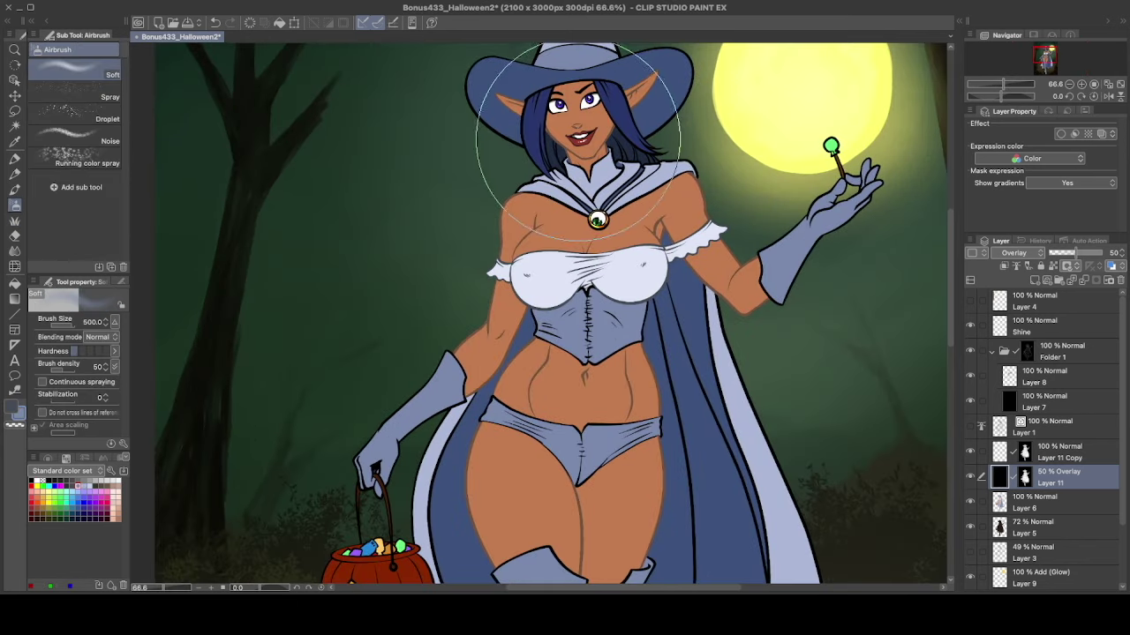
{"action": "key", "text": "["}
{"action": "left_click_drag", "start_coordinate": [644, 222], "coordinate": [538, 207]}
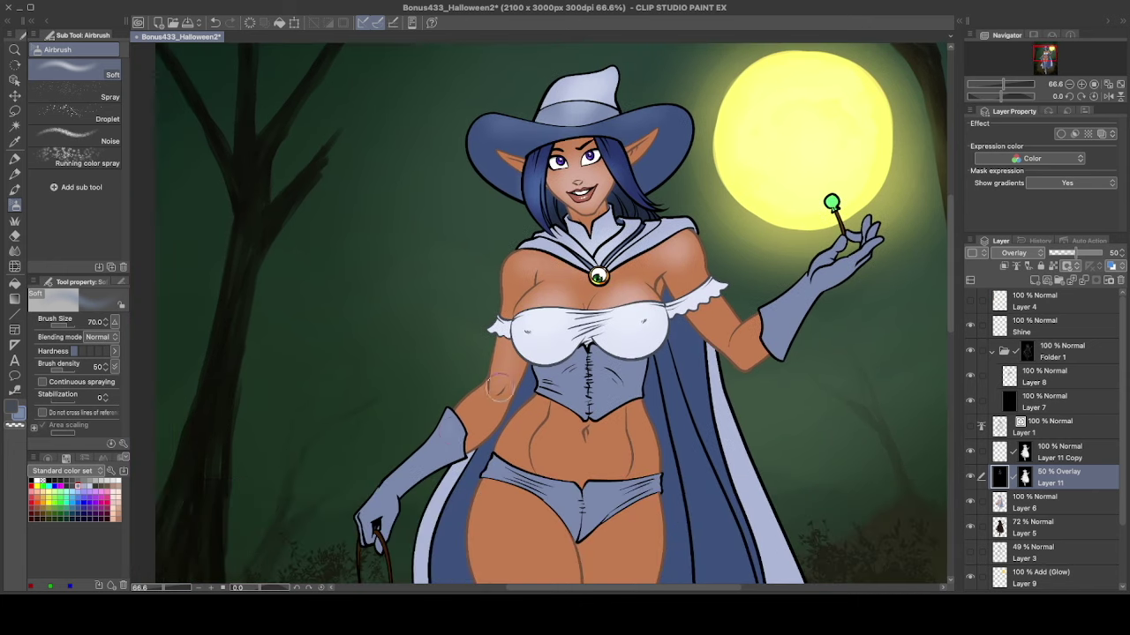
- Airbrush soft light highlights on the belly, corset, shorts and gloves at size 80, and on the lollipop at size 60
{"action": "scroll", "coordinate": [530, 406], "scroll_direction": "down", "scroll_amount": 3}
{"action": "scroll", "coordinate": [529, 406], "scroll_direction": "left", "scroll_amount": 1}
{"action": "mouse_move", "coordinate": [578, 382]}
{"action": "left_mouse_down"}
{"action": "mouse_move", "coordinate": [584, 441]}
{"action": "mouse_move", "coordinate": [602, 443]}
{"action": "mouse_move", "coordinate": [539, 424]}
{"action": "mouse_move", "coordinate": [633, 432]}
{"action": "mouse_move", "coordinate": [605, 364]}
{"action": "left_mouse_up"}
{"action": "key", "text": "bracketright"}
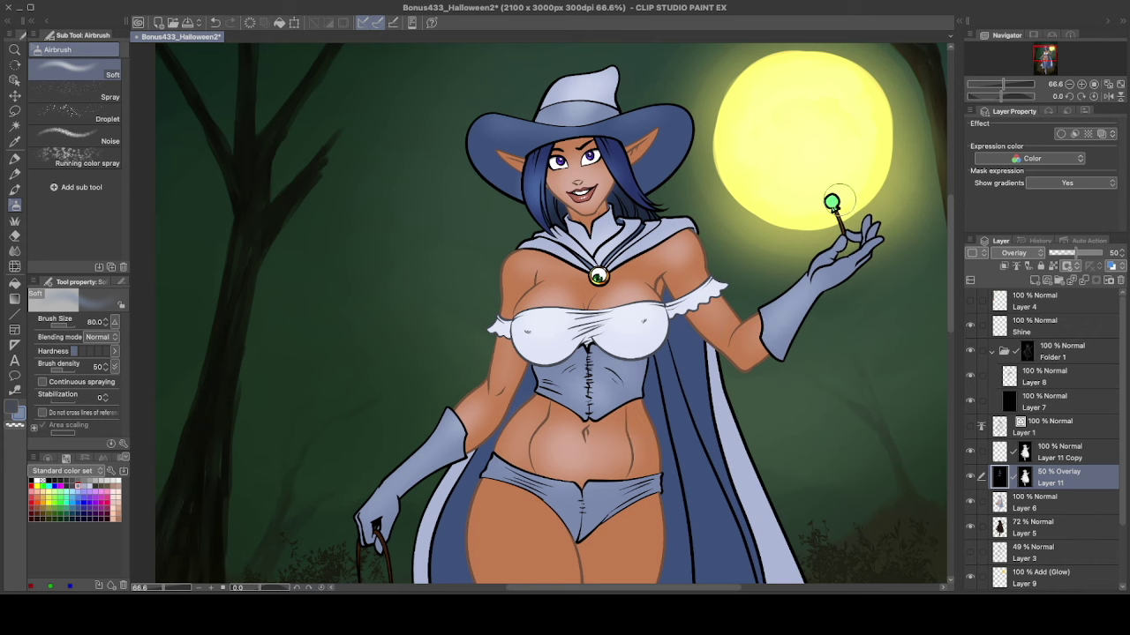
{"action": "key", "text": "bracketleft"}
{"action": "key", "text": "bracketleft"}
{"action": "scroll", "coordinate": [847, 238], "scroll_direction": "down", "scroll_amount": 2}
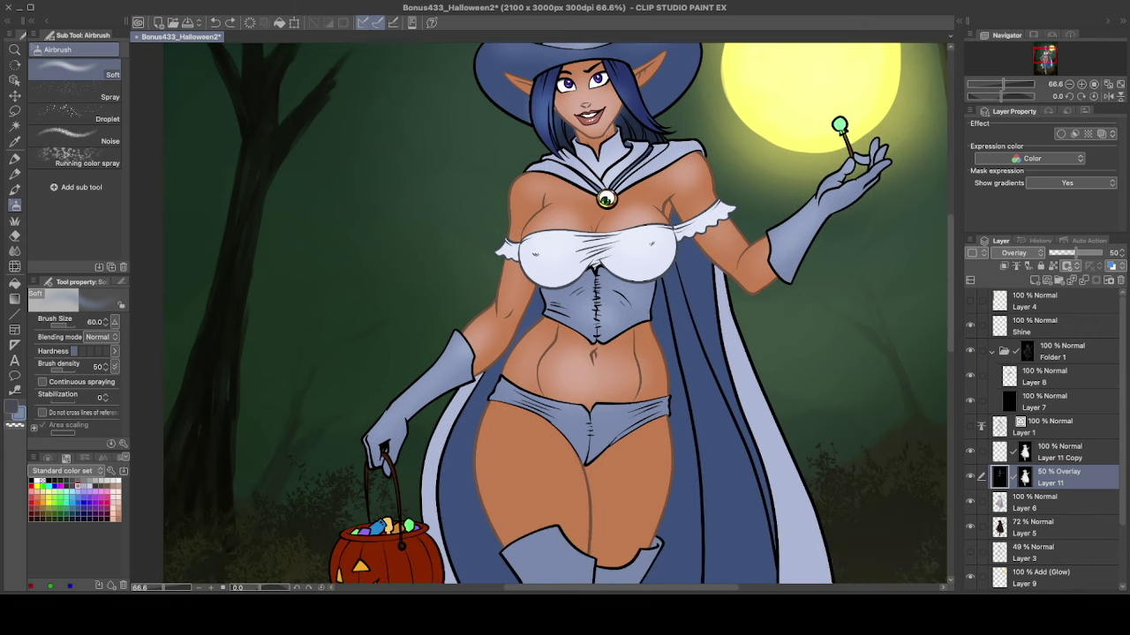
- Airbrush soft vertical highlights down both thighs and the thigh-high boots
{"action": "scroll", "coordinate": [530, 290], "scroll_direction": "down", "scroll_amount": 5}
{"action": "left_click_drag", "start_coordinate": [530, 265], "coordinate": [543, 432]}
{"action": "left_click_drag", "start_coordinate": [609, 265], "coordinate": [618, 423]}
- Airbrush broad soft highlights over the cape and the pumpkin bucket at size 120
{"action": "key", "text": "bracketright"}
{"action": "key", "text": "bracketright"}
{"action": "key", "text": "bracketright"}
{"action": "key", "text": "bracketright"}
{"action": "scroll", "coordinate": [458, 421], "scroll_direction": "down", "scroll_amount": 5}
{"action": "left_click_drag", "start_coordinate": [772, 314], "coordinate": [713, 347]}
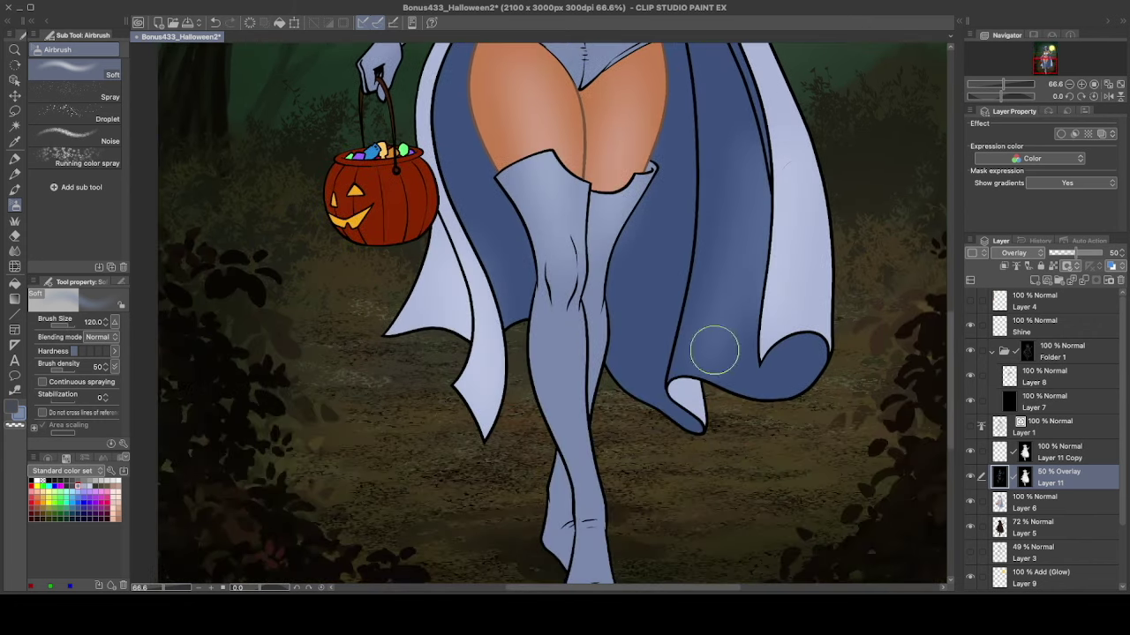
{"action": "left_click_drag", "start_coordinate": [381, 214], "coordinate": [499, 344]}
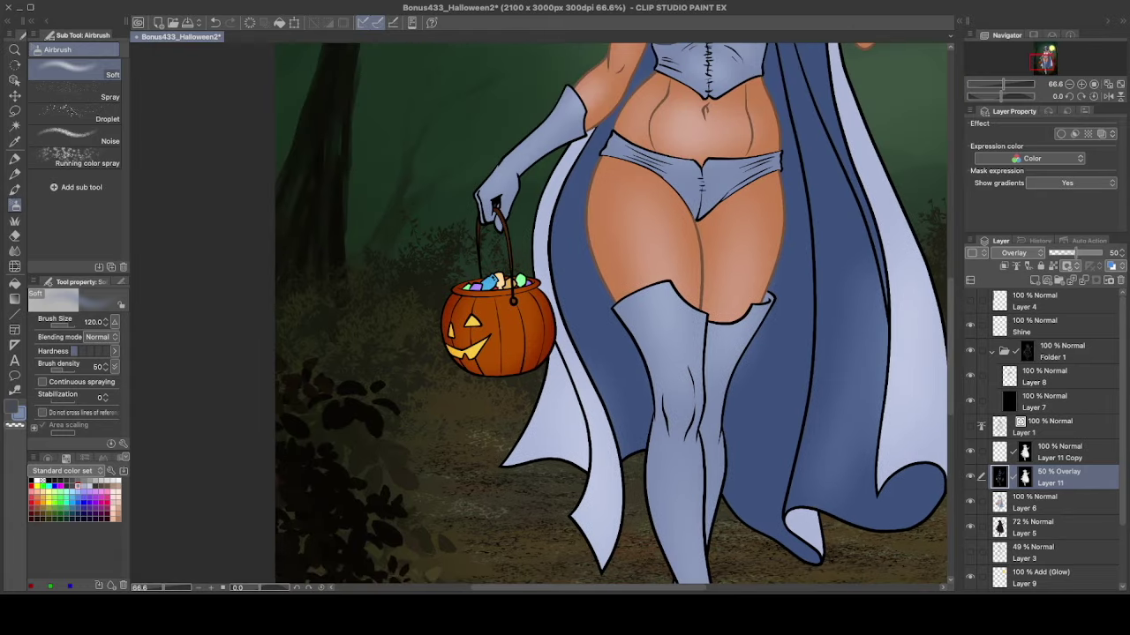
{"action": "left_click_drag", "start_coordinate": [504, 234], "coordinate": [204, 570]}
{"action": "key", "text": "x"}
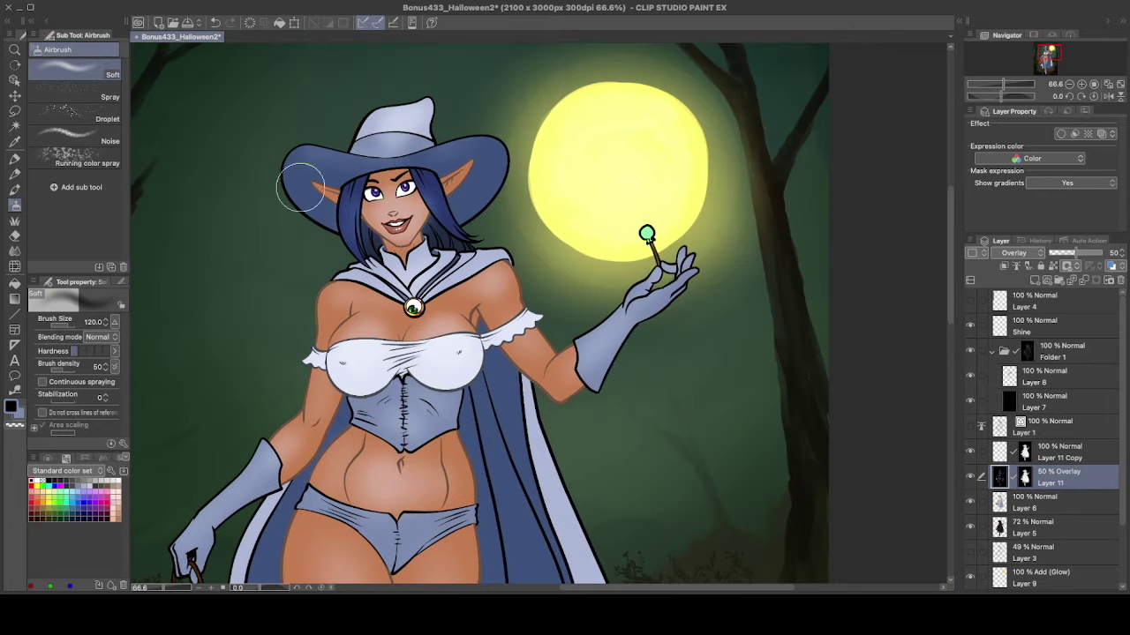
{"action": "scroll", "coordinate": [467, 168], "scroll_direction": "down", "scroll_amount": 4}
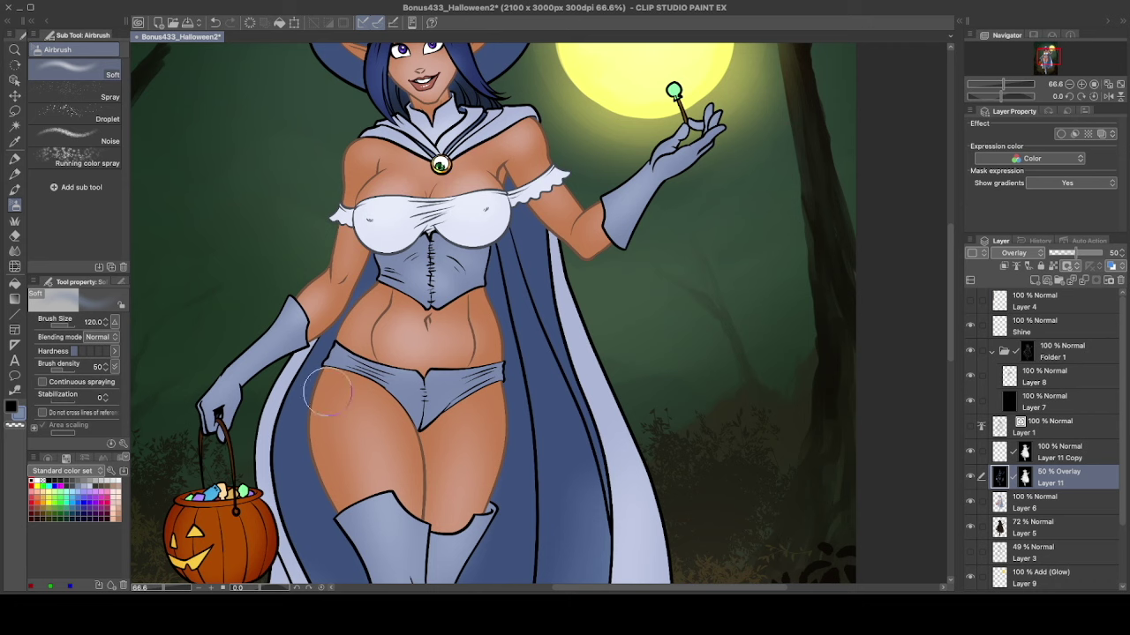
- Paint fine white highlights on the face with the Smooth watercolor brush at size 6
{"action": "key", "text": "x"}
{"action": "key", "text": "b"}
{"action": "left_click", "coordinate": [88, 112]}
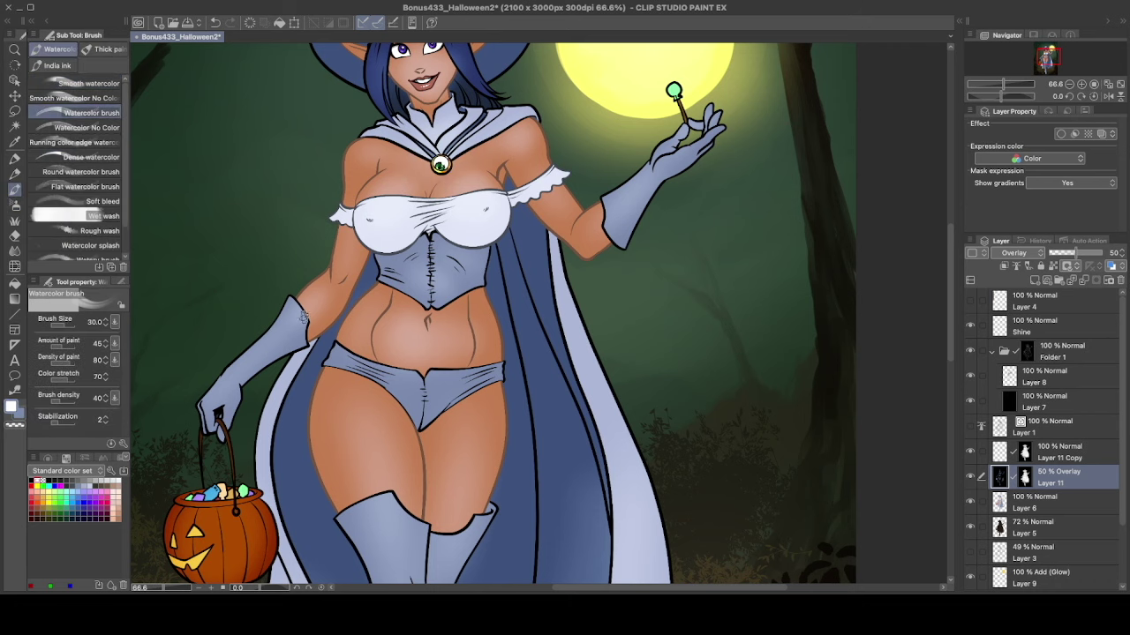
{"action": "scroll", "coordinate": [212, 390], "scroll_direction": "up", "scroll_amount": 3}
{"action": "scroll", "coordinate": [211, 390], "scroll_direction": "right", "scroll_amount": 3}
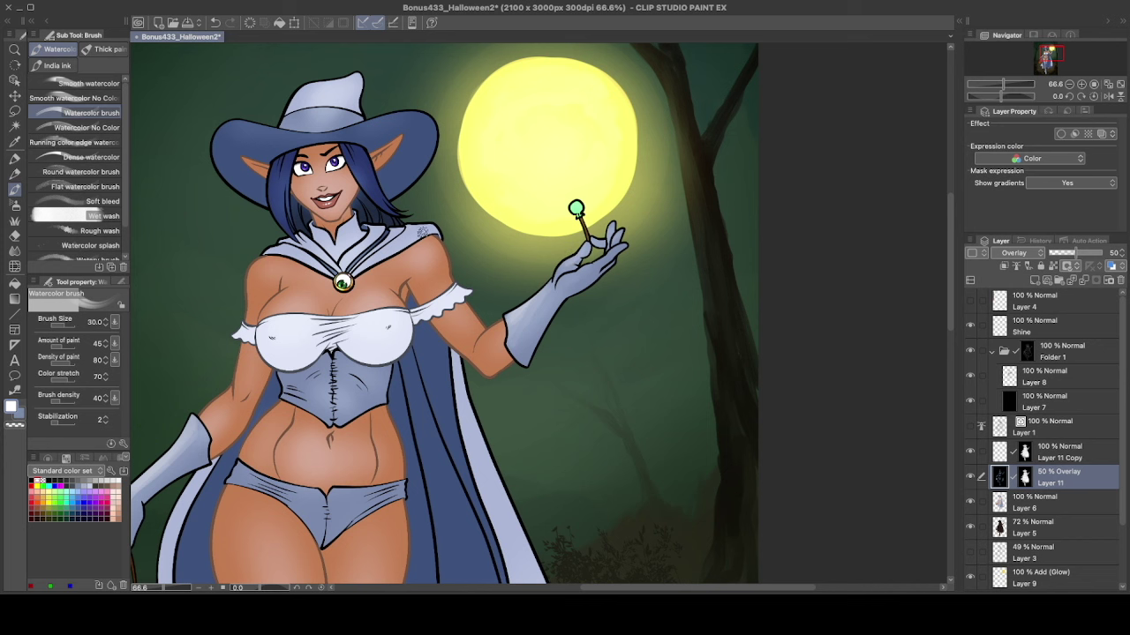
{"action": "left_click_drag", "start_coordinate": [344, 181], "coordinate": [350, 188]}
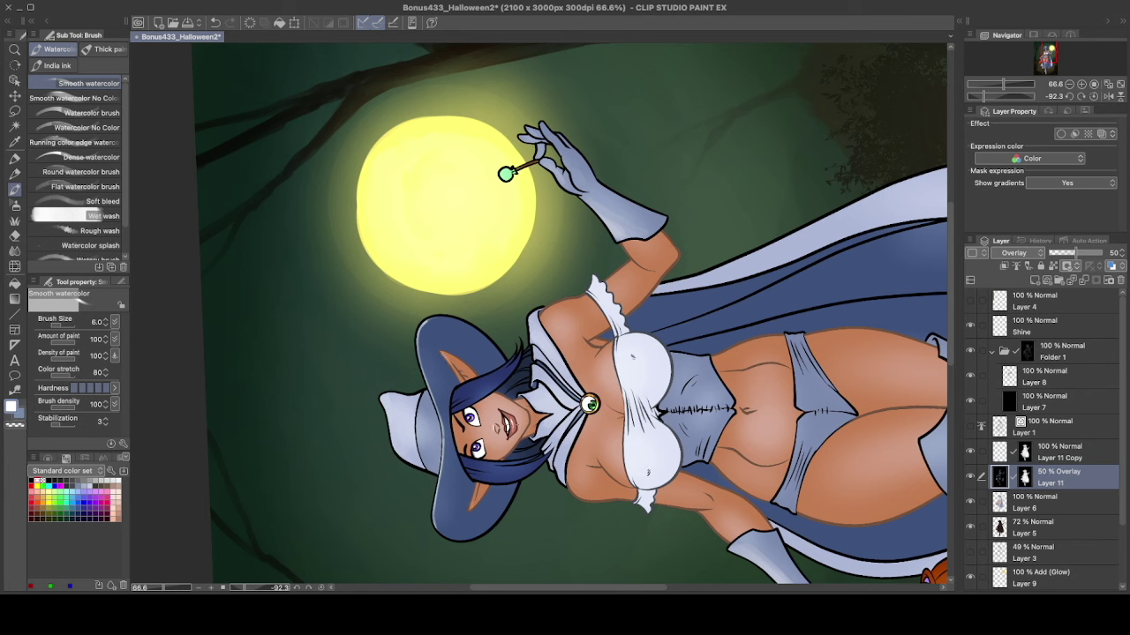
- Paint white highlights on the chest and shoulder on the moon's side with the Smooth watercolor brush at size 20
{"action": "key", "text": "bracketright"}
{"action": "key", "text": "bracketright"}
{"action": "key", "text": "bracketright"}
{"action": "key", "text": "bracketright"}
{"action": "key", "text": "bracketright"}
{"action": "key", "text": "bracketright"}
{"action": "key", "text": "bracketright"}
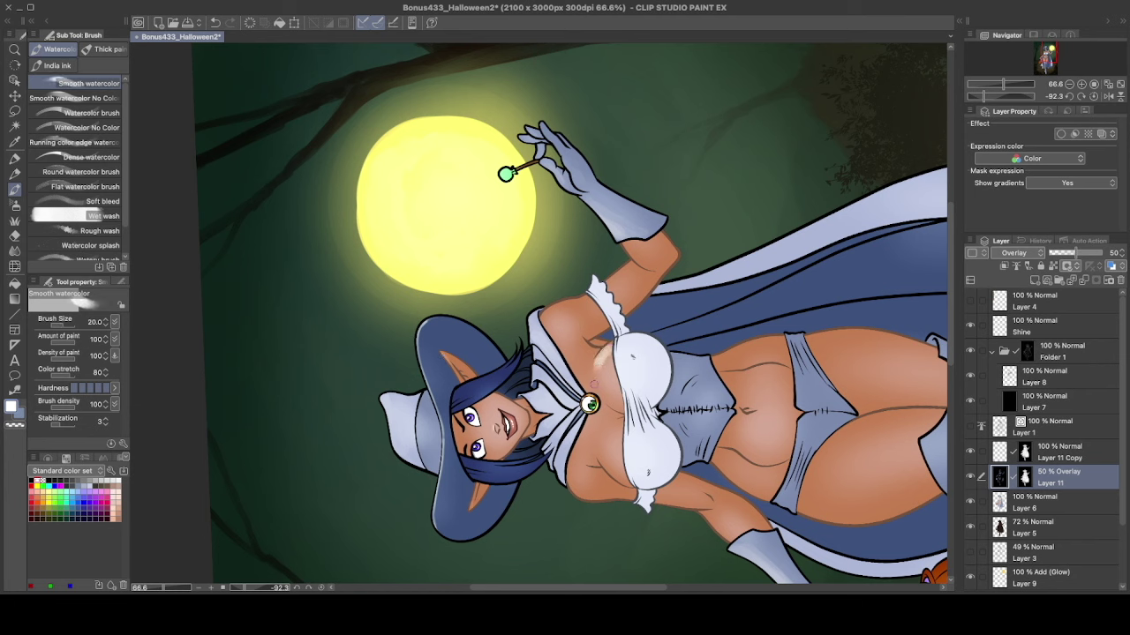
{"action": "key", "text": "shift+space"}
{"action": "mouse_move", "coordinate": [603, 356]}
{"action": "left_mouse_down"}
{"action": "mouse_move", "coordinate": [548, 310]}
{"action": "mouse_move", "coordinate": [535, 340]}
{"action": "left_mouse_up"}
- Add fine white shine streaks to the hair, reducing the brush to size 12 and 8
{"action": "key", "text": "bracketleft"}
{"action": "key", "text": "bracketleft"}
{"action": "key", "text": "bracketleft"}
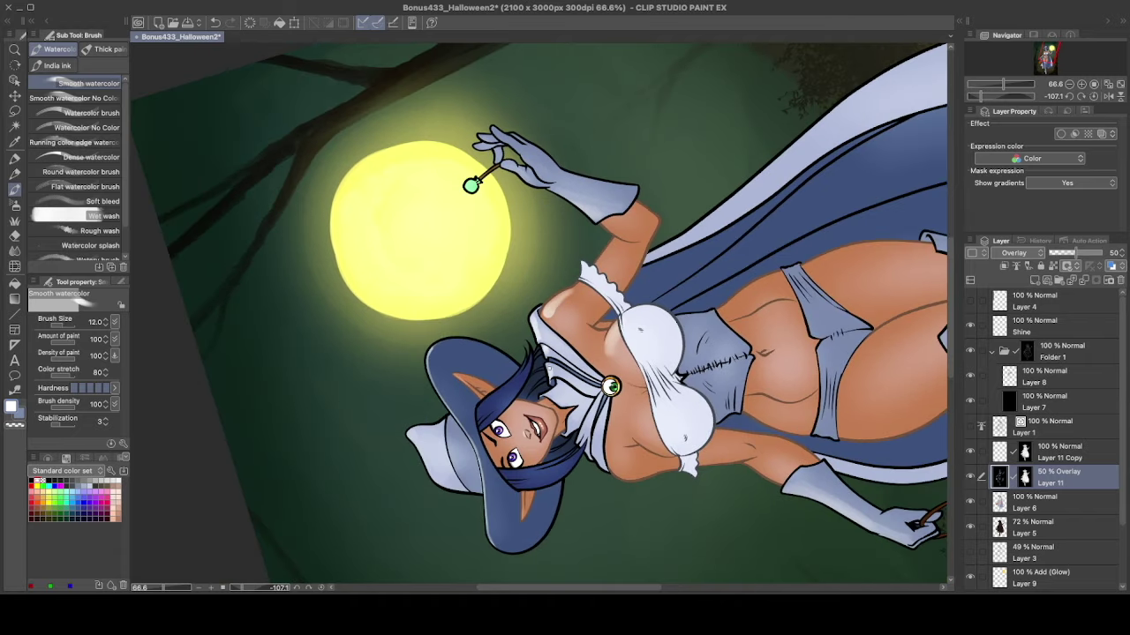
{"action": "key", "text": "bracketleft"}
{"action": "key", "text": "bracketleft"}
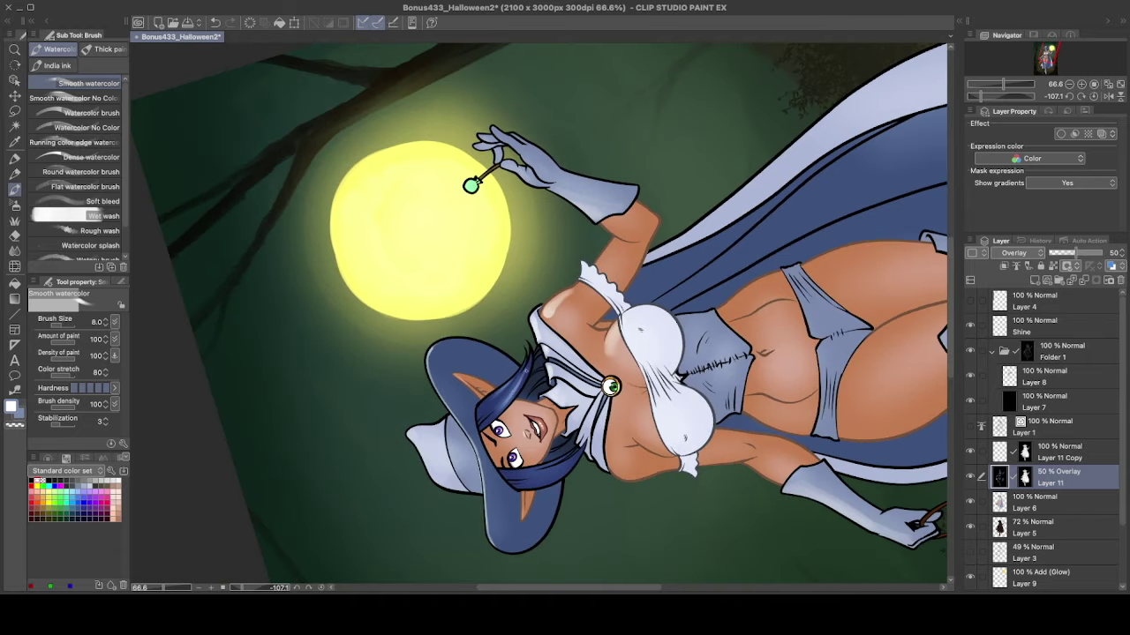
- Paint white highlights on the chest and shoulder on the bucket's side at brush size 30
{"action": "key", "text": "bracketright"}
{"action": "key", "text": "bracketright"}
{"action": "key", "text": "bracketright"}
{"action": "key", "text": "bracketright"}
{"action": "key", "text": "bracketright"}
{"action": "key", "text": "bracketright"}
{"action": "key", "text": "bracketright"}
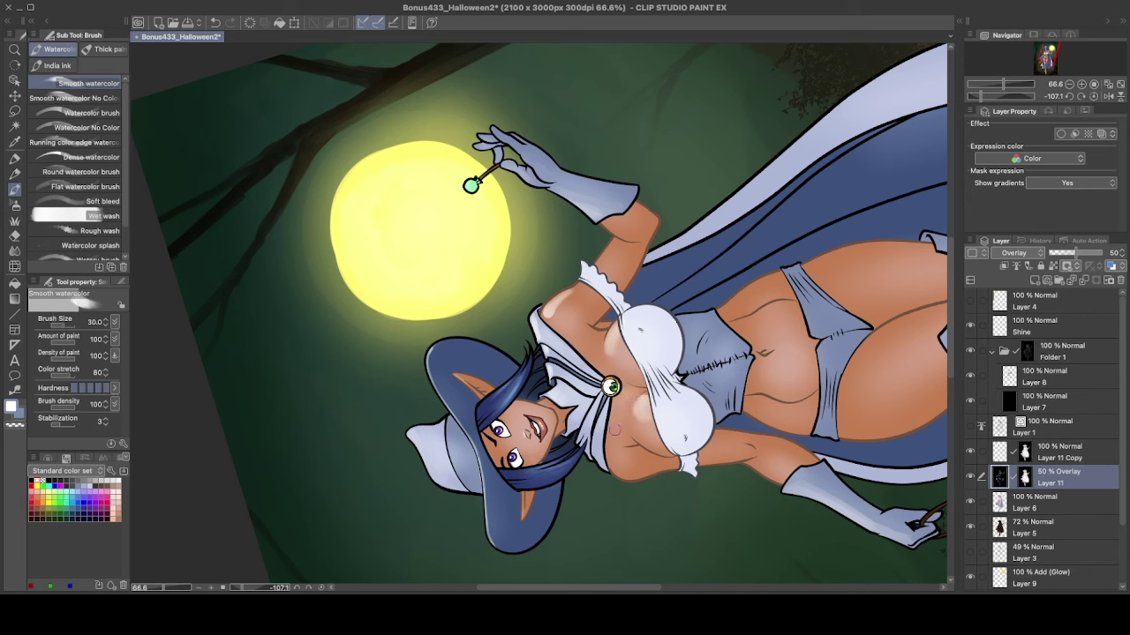
{"action": "left_click_drag", "start_coordinate": [622, 463], "coordinate": [543, 327]}
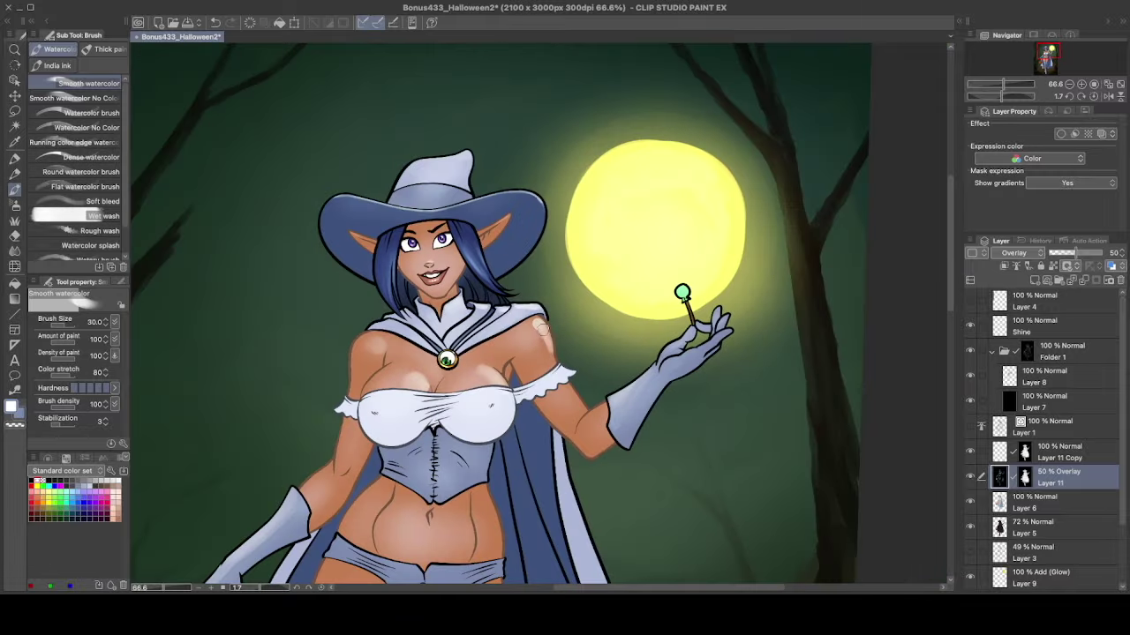
- Paint white highlights along the raised arm and its glove, reducing the brush from size 17 to 12 and 8
{"action": "key", "text": "bracketleft"}
{"action": "key", "text": "bracketleft"}
{"action": "key", "text": "bracketleft"}
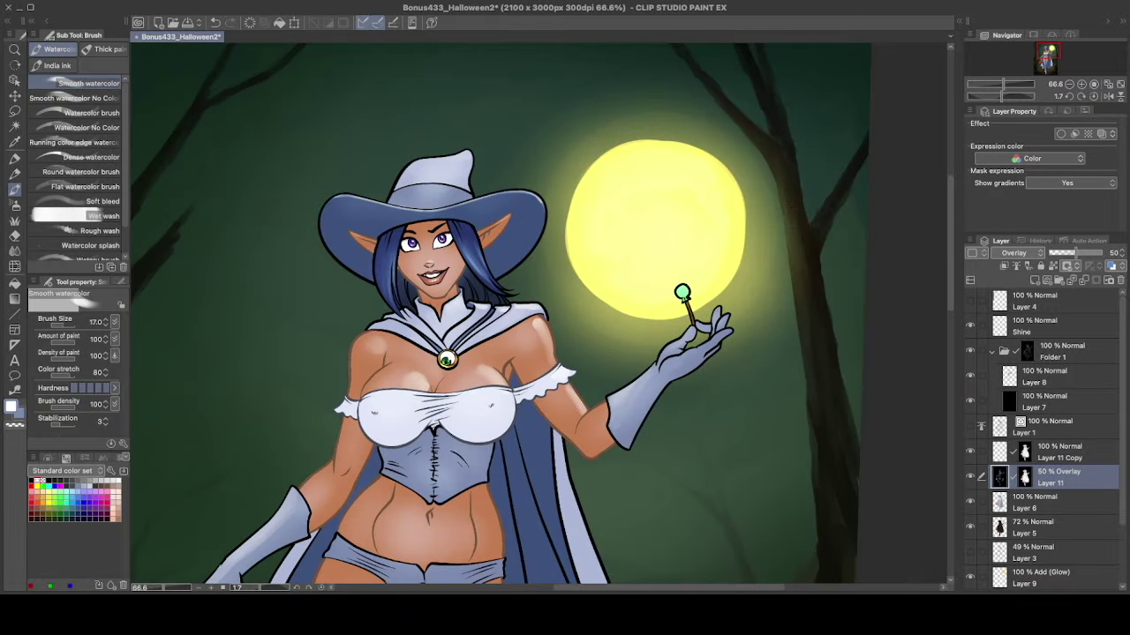
{"action": "left_click_drag", "start_coordinate": [580, 388], "coordinate": [574, 399]}
{"action": "key", "text": "bracketleft"}
{"action": "key", "text": "bracketleft"}
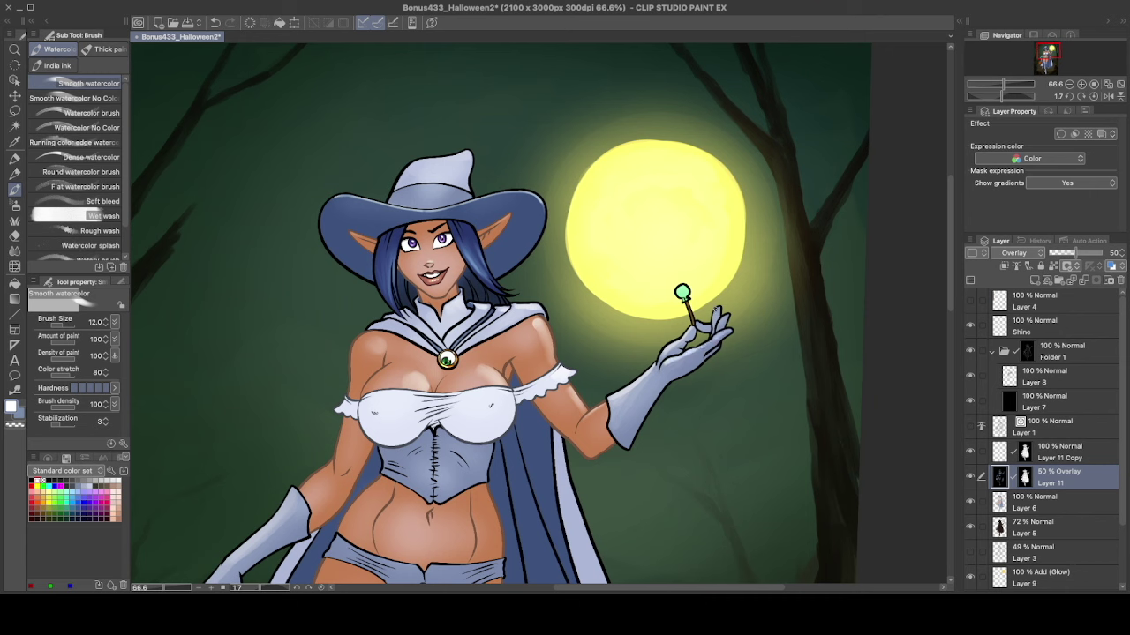
{"action": "key", "text": "bracketleft"}
{"action": "key", "text": "bracketleft"}
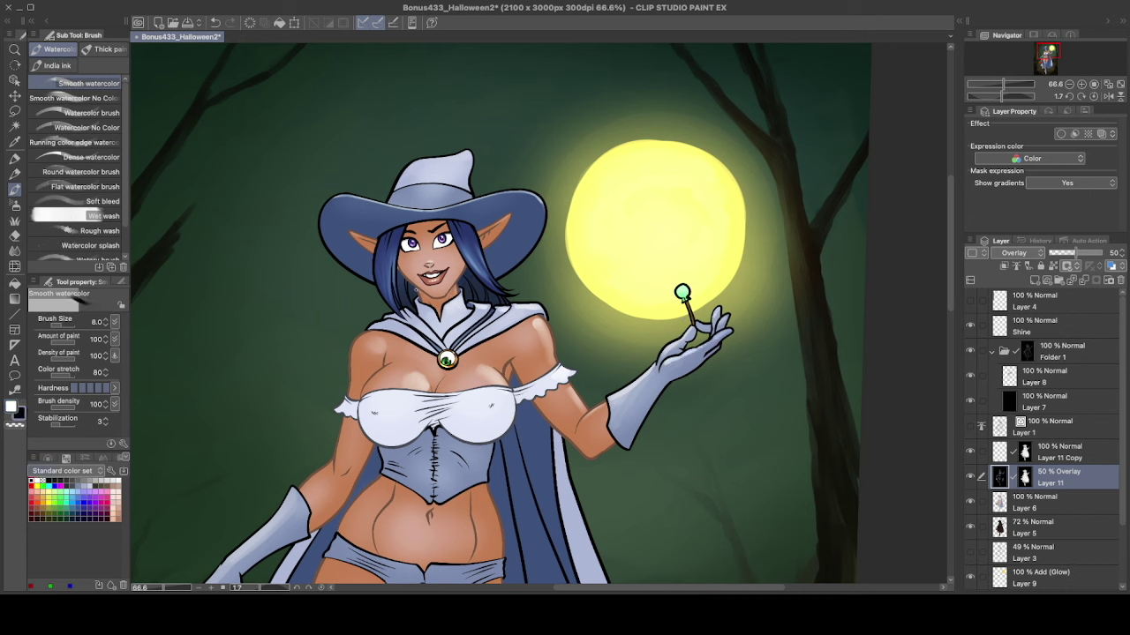
- Paint white highlights on the corset and belly at sizes 17 to 20, and undo the last stroke
{"action": "key", "text": "bracketright"}
{"action": "key", "text": "bracketright"}
{"action": "key", "text": "bracketright"}
{"action": "key", "text": "bracketright"}
{"action": "mouse_move", "coordinate": [480, 471]}
{"action": "left_mouse_down"}
{"action": "mouse_move", "coordinate": [551, 315]}
{"action": "mouse_move", "coordinate": [538, 313]}
{"action": "left_mouse_up"}
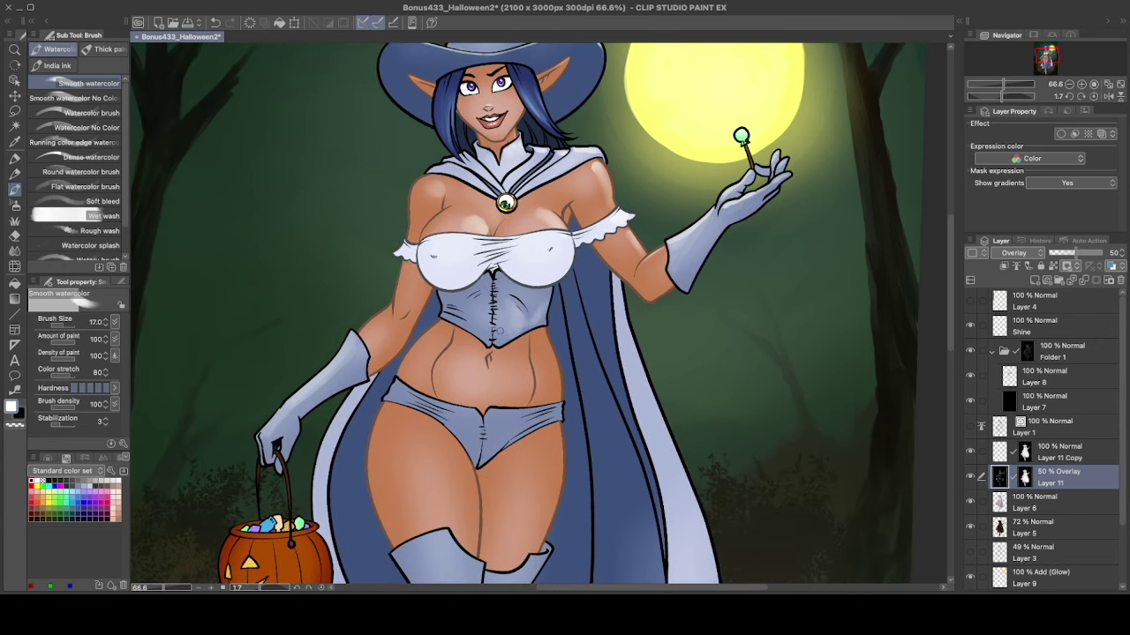
{"action": "key", "text": "bracketleft"}
{"action": "key", "text": "bracketleft"}
{"action": "key", "text": "bracketright"}
{"action": "key", "text": "bracketright"}
{"action": "mouse_move", "coordinate": [519, 364]}
{"action": "left_mouse_down"}
{"action": "mouse_move", "coordinate": [504, 396]}
{"action": "mouse_move", "coordinate": [474, 368]}
{"action": "mouse_move", "coordinate": [463, 383]}
{"action": "mouse_move", "coordinate": [546, 350]}
{"action": "mouse_move", "coordinate": [538, 389]}
{"action": "left_mouse_up"}
{"action": "key", "text": "ctrl+z"}
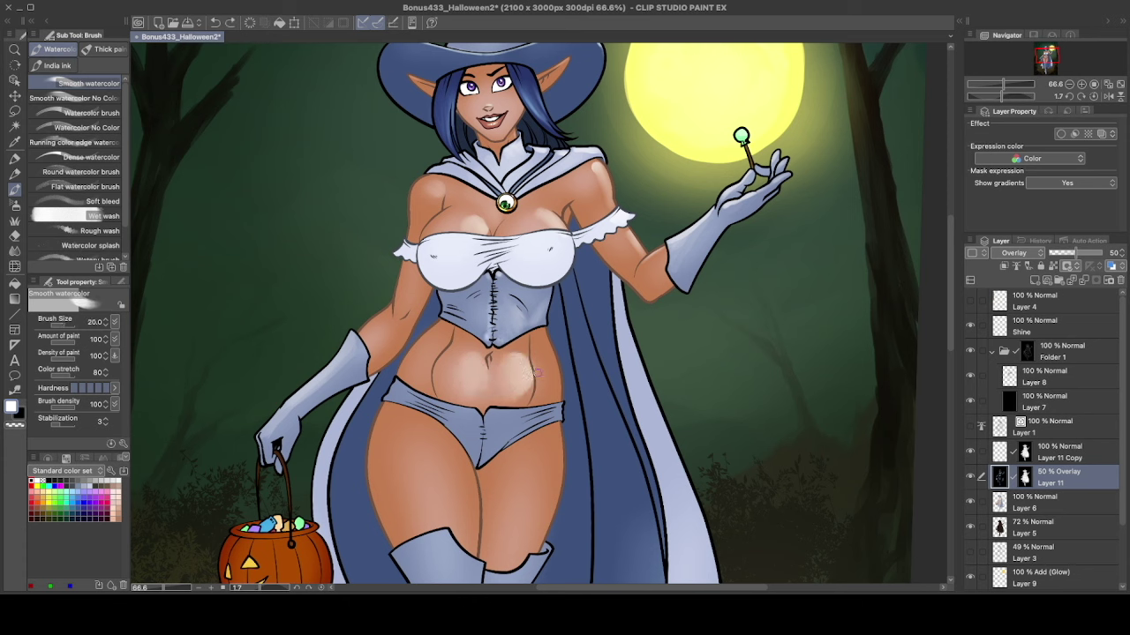
- Broaden the white highlights on the belly at brush size 30
{"action": "key", "text": "x"}
{"action": "key", "text": "x"}
{"action": "key", "text": "bracketright"}
{"action": "key", "text": "bracketright"}
{"action": "key", "text": "bracketright"}
{"action": "key", "text": "bracketright"}
{"action": "scroll", "coordinate": [490, 407], "scroll_direction": "down", "scroll_amount": 1}
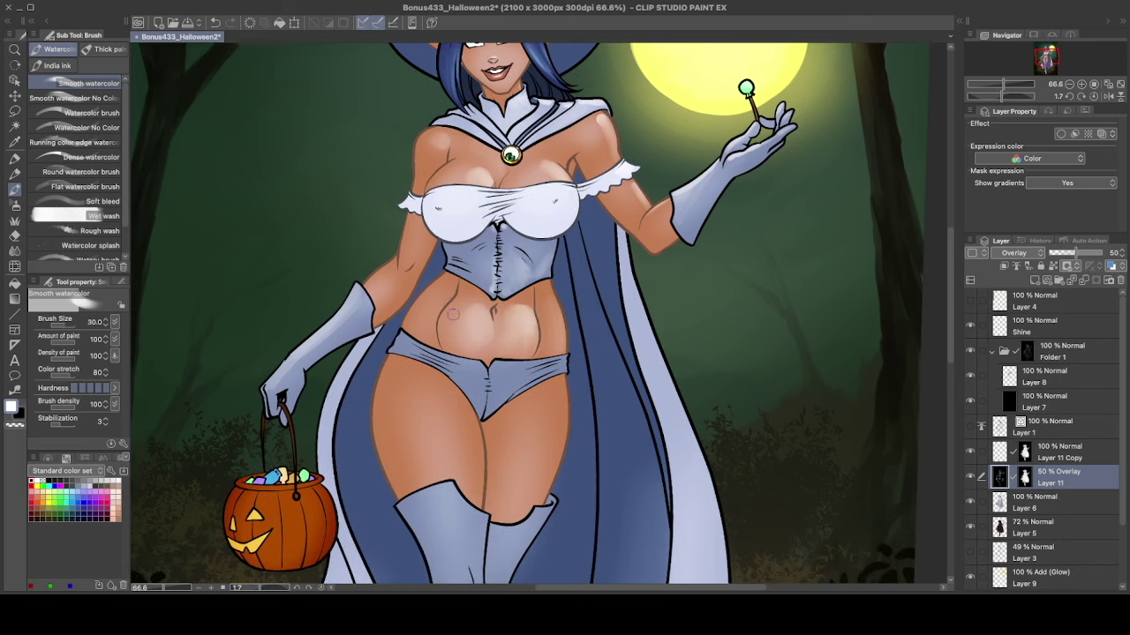
- Paint white highlights down the fronts of both thighs at brush size 30
{"action": "key", "text": "bracketleft"}
{"action": "key", "text": "bracketleft"}
{"action": "mouse_move", "coordinate": [443, 400]}
{"action": "left_mouse_down"}
{"action": "mouse_move", "coordinate": [463, 458]}
{"action": "mouse_move", "coordinate": [433, 396]}
{"action": "mouse_move", "coordinate": [471, 491]}
{"action": "mouse_move", "coordinate": [429, 399]}
{"action": "left_mouse_up"}
{"action": "key", "text": "bracketright"}
{"action": "key", "text": "bracketright"}
{"action": "mouse_move", "coordinate": [540, 396]}
{"action": "left_mouse_down"}
{"action": "mouse_move", "coordinate": [530, 477]}
{"action": "mouse_move", "coordinate": [428, 487]}
{"action": "left_mouse_up"}
- Add thin white highlights to the folds of the shorts and the top edges of the boots at size 8
{"action": "key", "text": "bracketleft"}
{"action": "key", "text": "bracketleft"}
{"action": "key", "text": "bracketleft"}
{"action": "key", "text": "bracketleft"}
{"action": "key", "text": "bracketleft"}
{"action": "key", "text": "bracketleft"}
{"action": "key", "text": "bracketleft"}
{"action": "key", "text": "bracketleft"}
{"action": "key", "text": "bracketleft"}
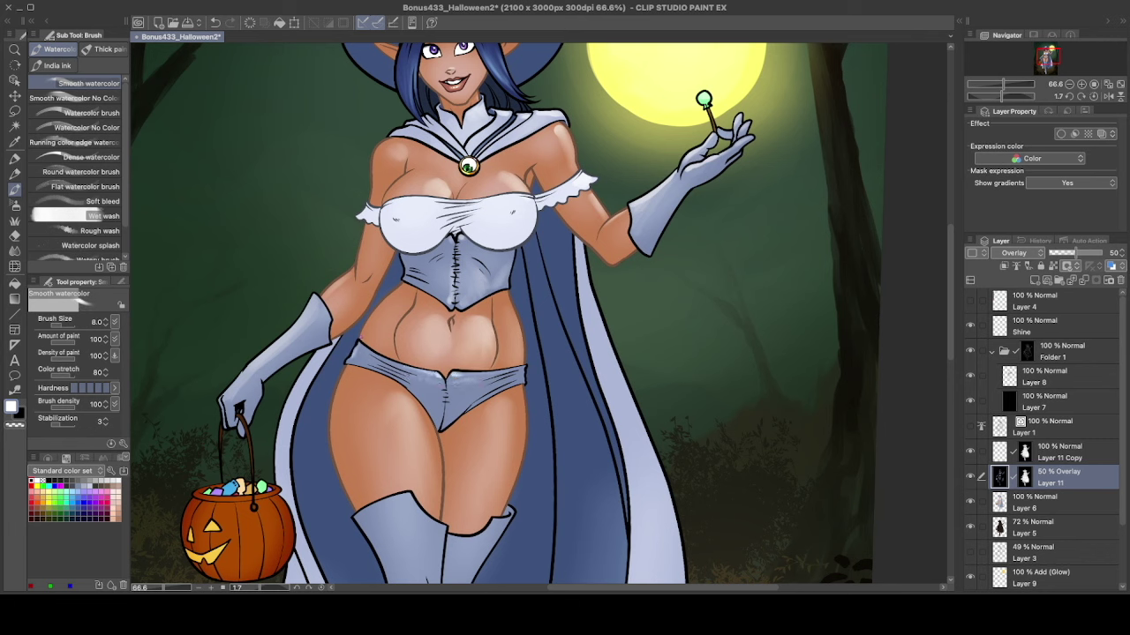
{"action": "mouse_move", "coordinate": [411, 501]}
{"action": "left_mouse_down"}
{"action": "mouse_move", "coordinate": [497, 325]}
{"action": "mouse_move", "coordinate": [521, 351]}
{"action": "left_mouse_up"}
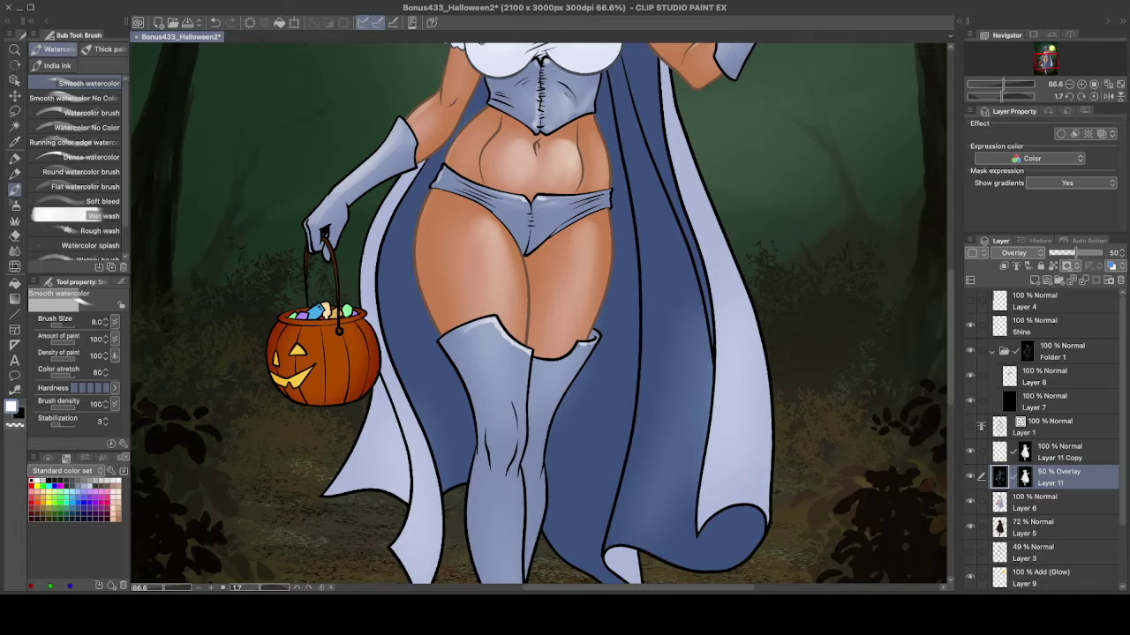
- Paint white highlights on the boots and knee, and start broad size 60 highlights on the cape's pale lining
{"action": "mouse_move", "coordinate": [505, 437]}
{"action": "left_mouse_down"}
{"action": "mouse_move", "coordinate": [508, 367]}
{"action": "mouse_move", "coordinate": [495, 355]}
{"action": "mouse_move", "coordinate": [490, 397]}
{"action": "left_mouse_up"}
{"action": "mouse_move", "coordinate": [537, 441]}
{"action": "left_mouse_down"}
{"action": "mouse_move", "coordinate": [546, 384]}
{"action": "mouse_move", "coordinate": [527, 203]}
{"action": "left_mouse_up"}
{"action": "left_click_drag", "start_coordinate": [489, 333], "coordinate": [485, 284]}
{"action": "mouse_move", "coordinate": [505, 406]}
{"action": "left_mouse_down"}
{"action": "mouse_move", "coordinate": [508, 543]}
{"action": "mouse_move", "coordinate": [505, 523]}
{"action": "left_mouse_up"}
{"action": "left_click_drag", "start_coordinate": [500, 408], "coordinate": [397, 510]}
{"action": "mouse_move", "coordinate": [623, 380]}
{"action": "left_mouse_down"}
{"action": "mouse_move", "coordinate": [627, 256]}
{"action": "mouse_move", "coordinate": [631, 379]}
{"action": "left_mouse_up"}
{"action": "left_click_drag", "start_coordinate": [624, 282], "coordinate": [626, 185]}
{"action": "left_click_drag", "start_coordinate": [627, 264], "coordinate": [596, 445]}
{"action": "left_click_drag", "start_coordinate": [529, 353], "coordinate": [516, 401]}
{"action": "left_click_drag", "start_coordinate": [547, 344], "coordinate": [543, 429]}
{"action": "left_click_drag", "start_coordinate": [529, 327], "coordinate": [565, 489]}
{"action": "left_click_drag", "start_coordinate": [564, 428], "coordinate": [573, 561]}
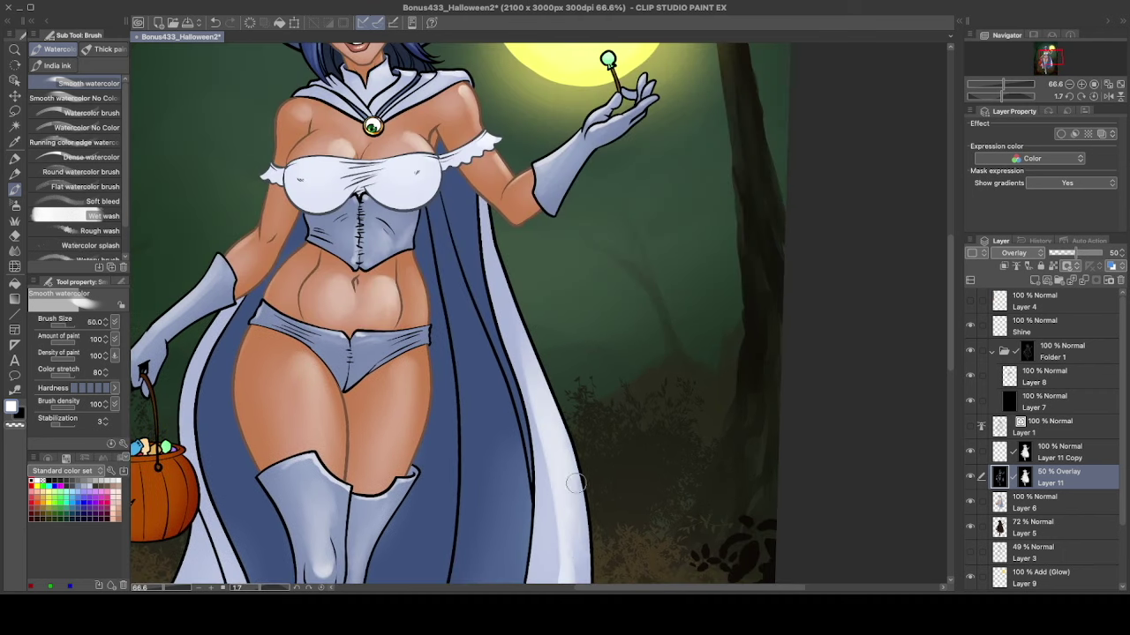
- Extend the white highlights along the cape's pale lining on both sides of the figure, reducing the brush to size 20
{"action": "left_click_drag", "start_coordinate": [529, 486], "coordinate": [529, 309]}
{"action": "left_click_drag", "start_coordinate": [573, 370], "coordinate": [578, 461]}
{"action": "mouse_move", "coordinate": [265, 432]}
{"action": "left_mouse_down"}
{"action": "mouse_move", "coordinate": [461, 421]}
{"action": "mouse_move", "coordinate": [459, 457]}
{"action": "mouse_move", "coordinate": [450, 279]}
{"action": "left_mouse_up"}
{"action": "key", "text": "bracketleft"}
{"action": "mouse_move", "coordinate": [358, 356]}
{"action": "left_mouse_down"}
{"action": "mouse_move", "coordinate": [397, 291]}
{"action": "mouse_move", "coordinate": [500, 506]}
{"action": "mouse_move", "coordinate": [569, 551]}
{"action": "left_mouse_up"}
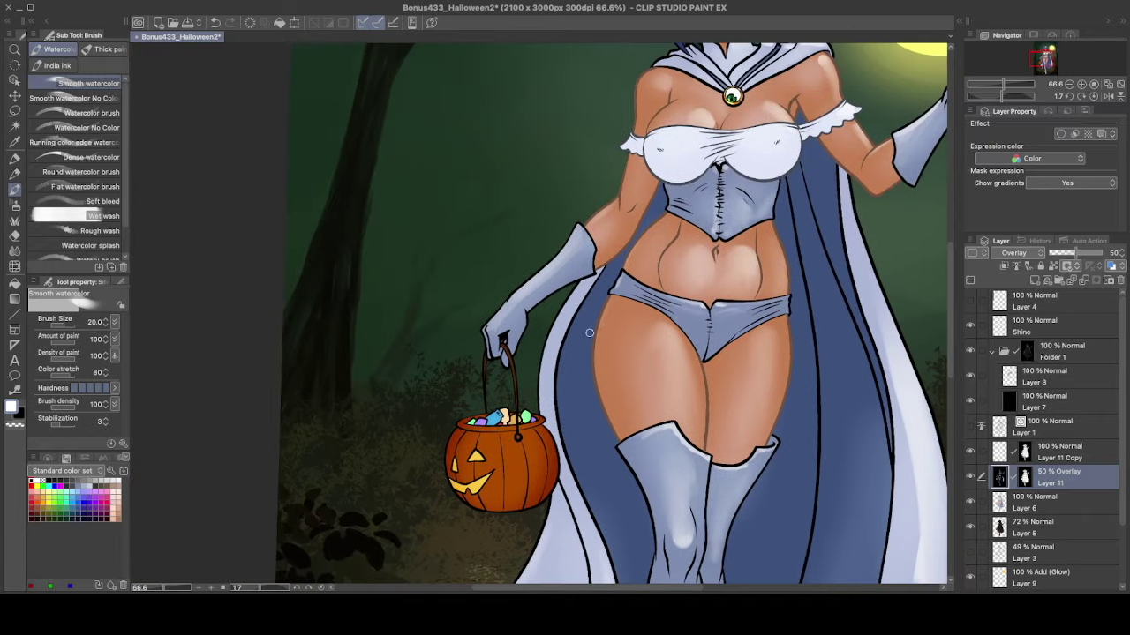
- Paint small highlights on the candy at size 10 and brighter ones on the pumpkin bucket's ribs at size 30
{"action": "key", "text": "bracketleft"}
{"action": "key", "text": "bracketleft"}
{"action": "key", "text": "bracketleft"}
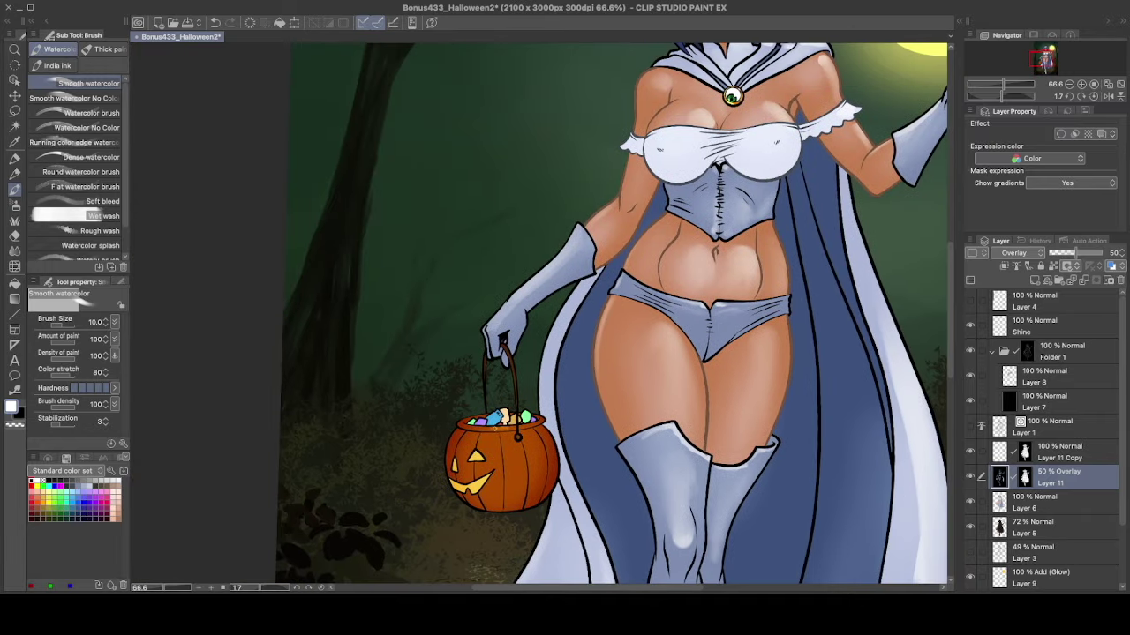
{"action": "key", "text": "bracketright"}
{"action": "key", "text": "bracketright"}
{"action": "key", "text": "bracketright"}
{"action": "key", "text": "bracketright"}
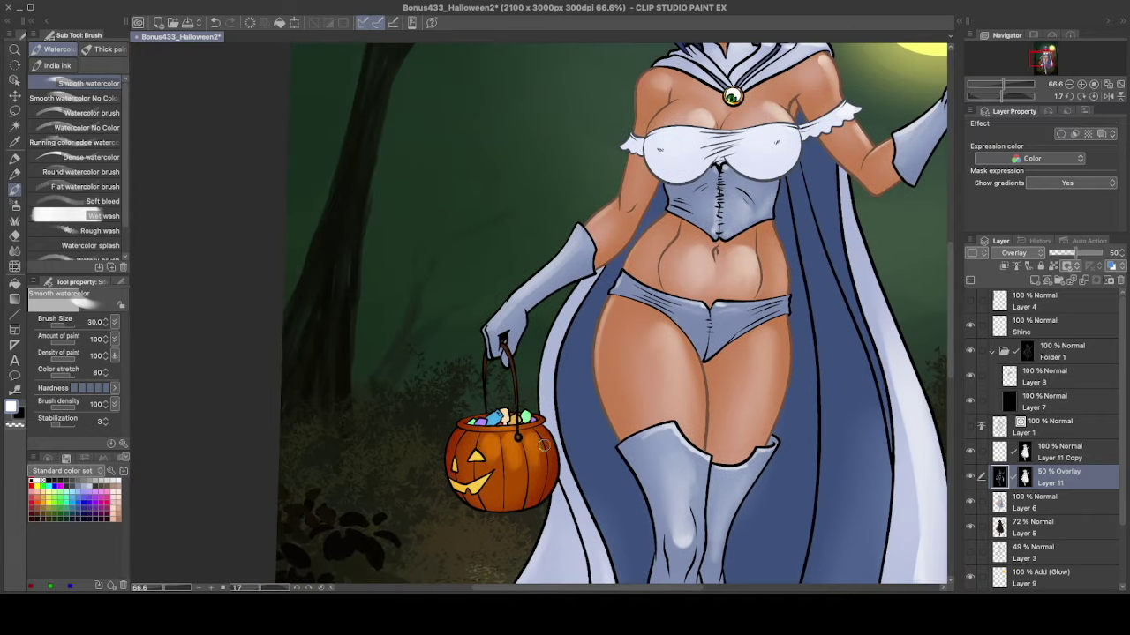
{"action": "scroll", "coordinate": [484, 477], "scroll_direction": "down", "scroll_amount": 5}
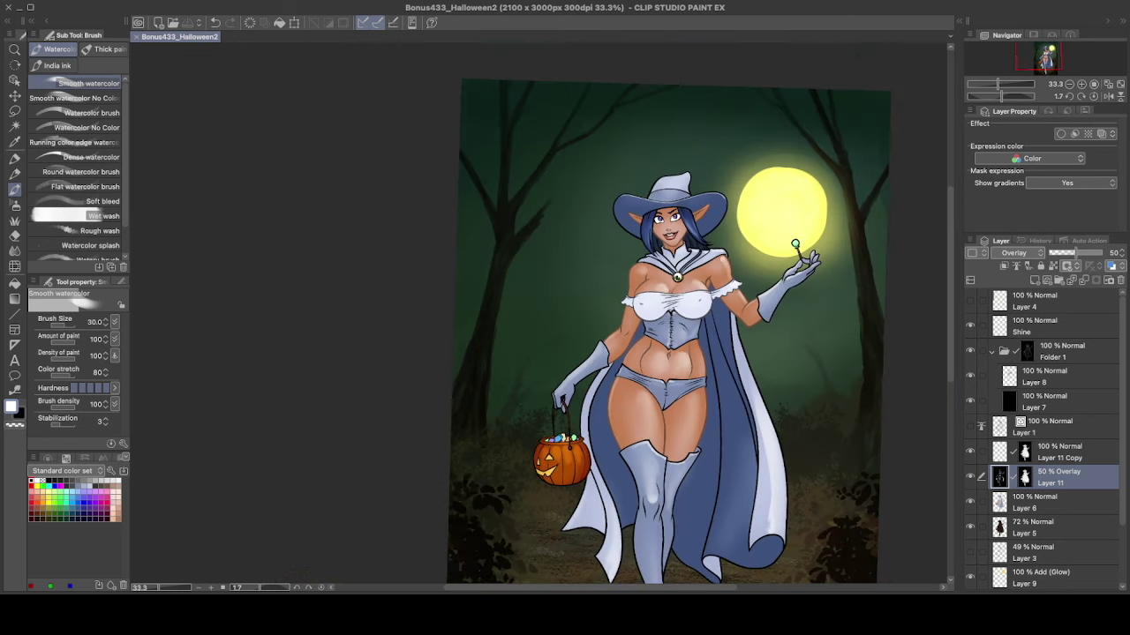
- Dab a broad white highlight on the torso at brush size 70 and save the file
{"action": "scroll", "coordinate": [536, 264], "scroll_direction": "up", "scroll_amount": 3}
{"action": "key", "text": "bracketright"}
{"action": "key", "text": "bracketright"}
{"action": "key", "text": "bracketright"}
{"action": "key", "text": "bracketright"}
{"action": "left_click", "coordinate": [538, 265]}
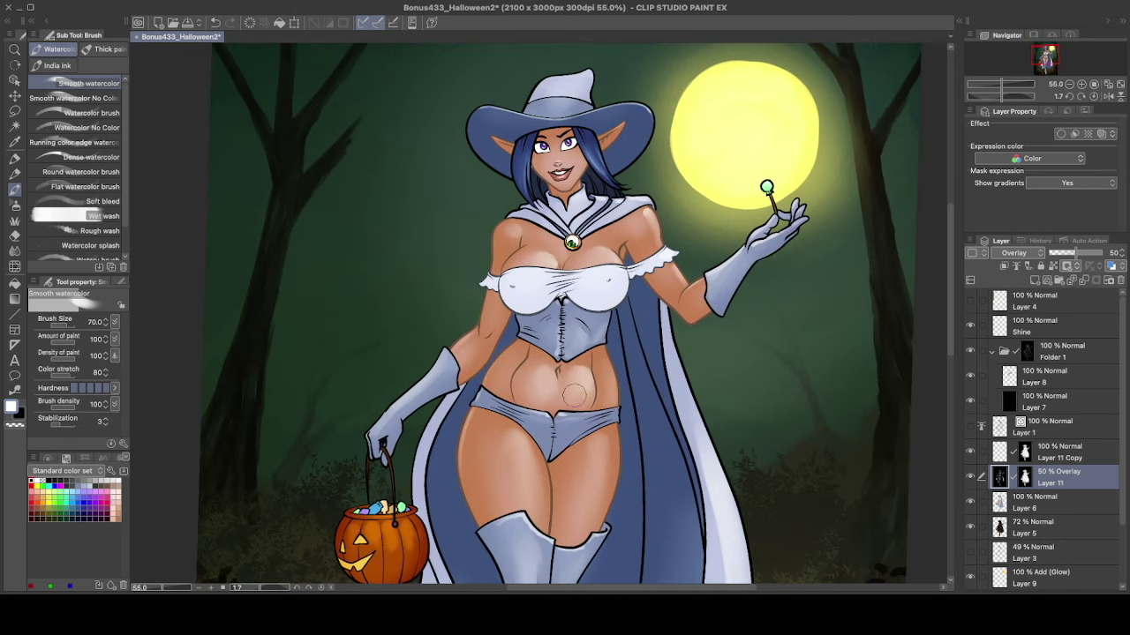
{"action": "key", "text": "ctrl+s"}
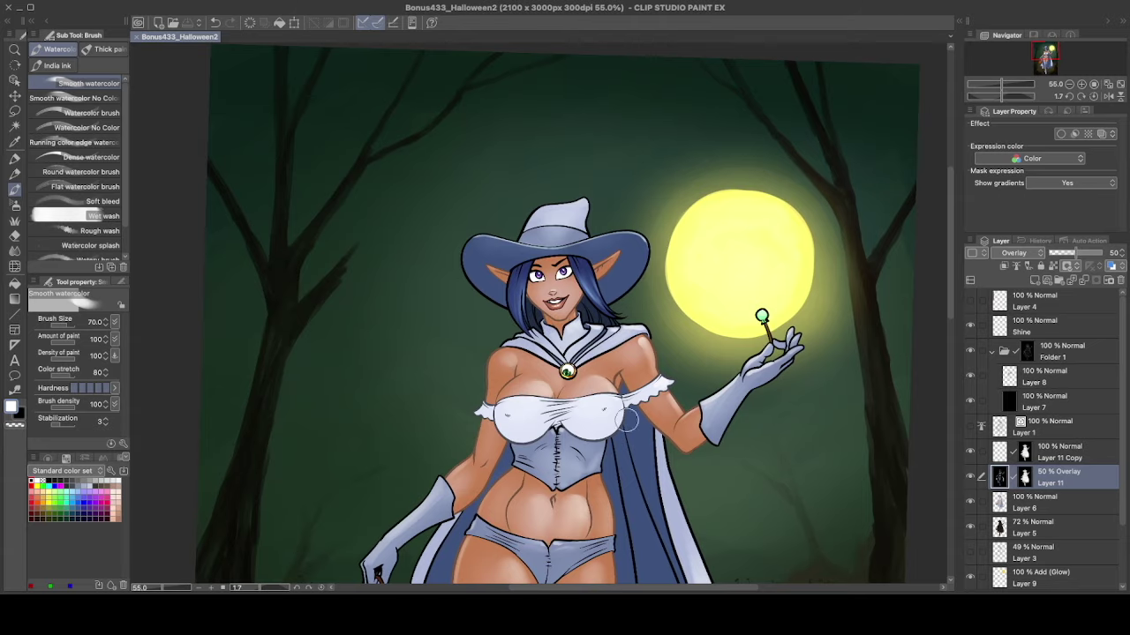
- On the Normal highlight layer, Layer 11 Copy, paint yellow highlights on the pumpkin bucket's ribs at brush size 20
{"action": "scroll", "coordinate": [505, 355], "scroll_direction": "down", "scroll_amount": 5}
{"action": "key", "text": "shift+space"}
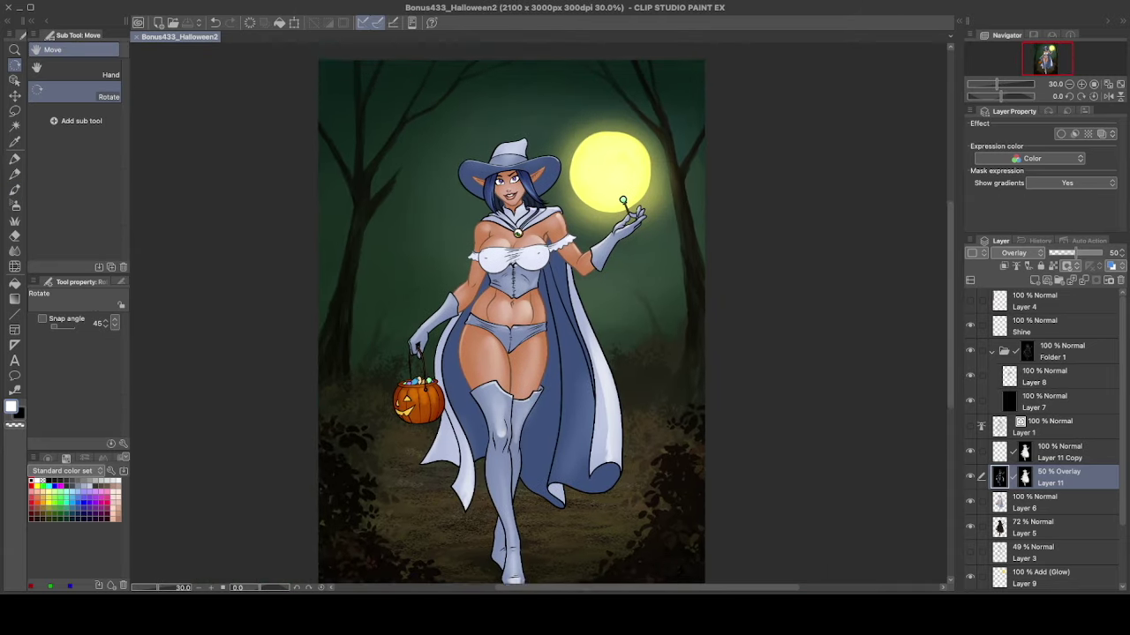
{"action": "scroll", "coordinate": [372, 347], "scroll_direction": "up", "scroll_amount": 4}
{"action": "scroll", "coordinate": [380, 372], "scroll_direction": "up", "scroll_amount": 1}
{"action": "key", "text": "alt+]"}
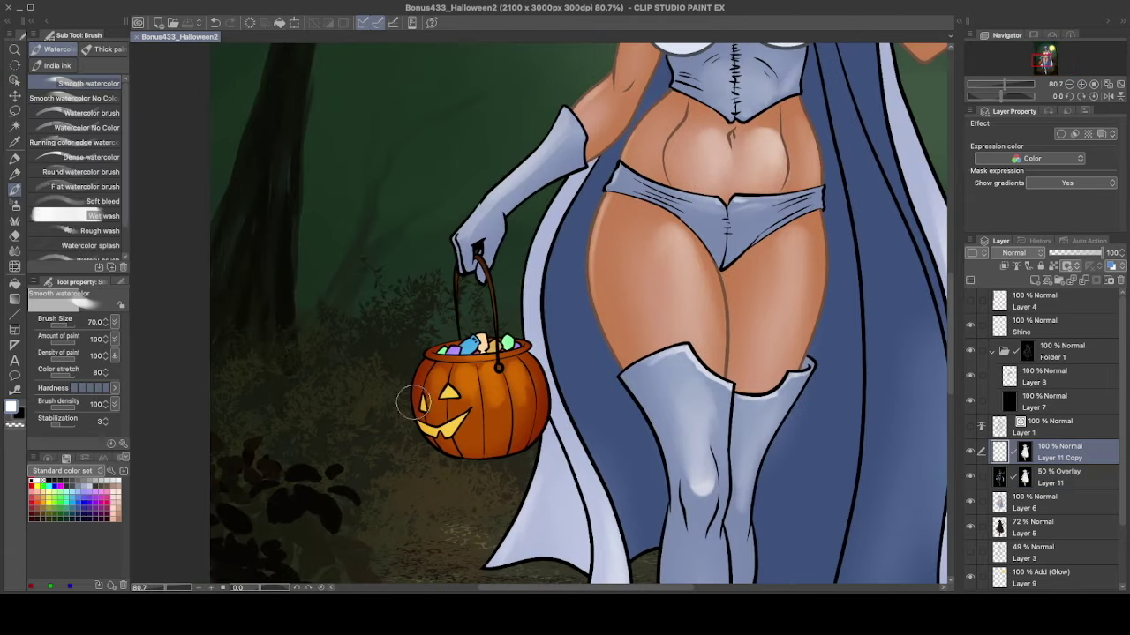
{"action": "left_click", "coordinate": [476, 375]}
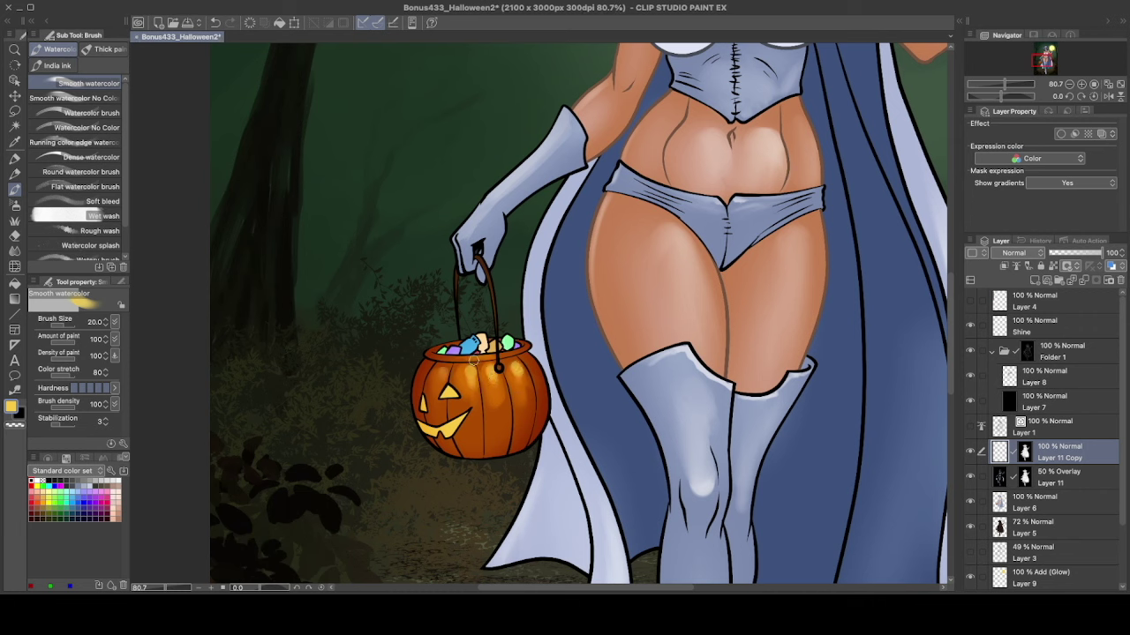
- Add fine highlights to the pumpkin bucket at brush size 8, returning to white on the 50% Overlay layer, and save the file
{"action": "key", "text": "bracketleft"}
{"action": "key", "text": "bracketleft"}
{"action": "key", "text": "bracketleft"}
{"action": "key", "text": "bracketleft"}
{"action": "key", "text": "bracketleft"}
{"action": "key", "text": "alt+bracketleft"}
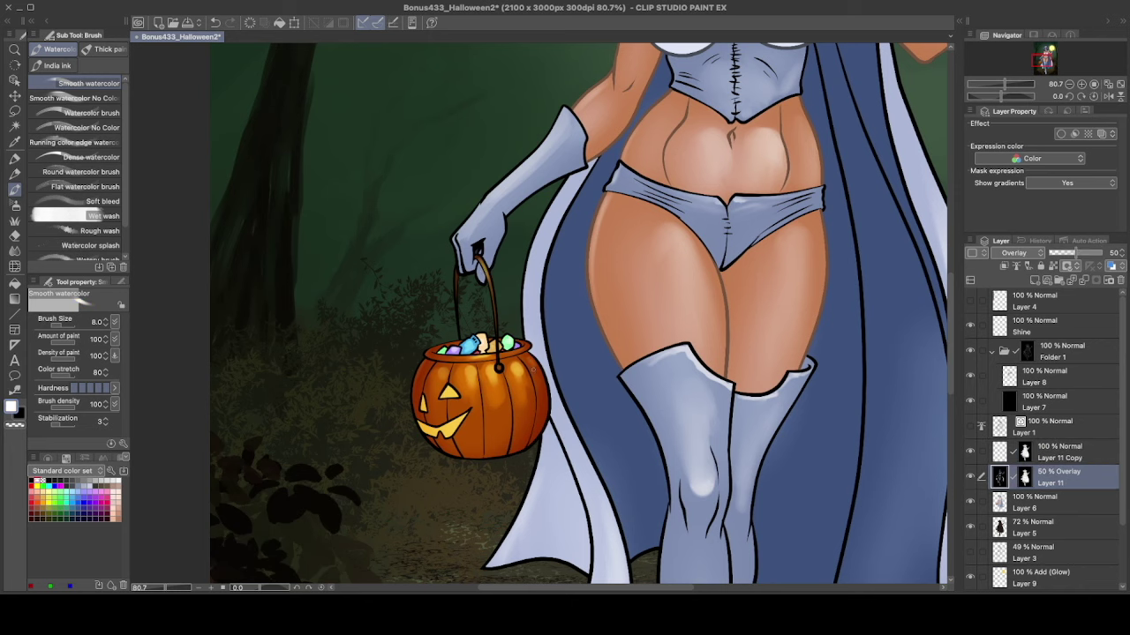
{"action": "scroll", "coordinate": [433, 359], "scroll_direction": "down", "scroll_amount": 4}
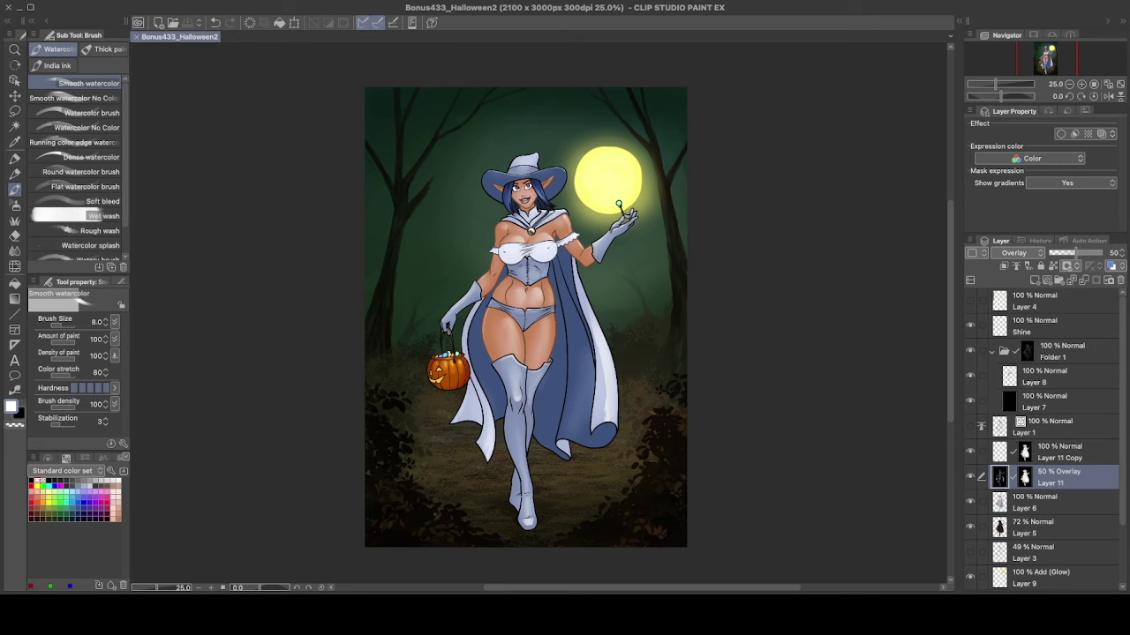
- Fill a new Soft light layer beneath the figure with blue across the whole canvas and airbrush dark blue into the upper background at size 1000
{"action": "key", "text": "b"}
{"action": "key", "text": "ctrl+a"}
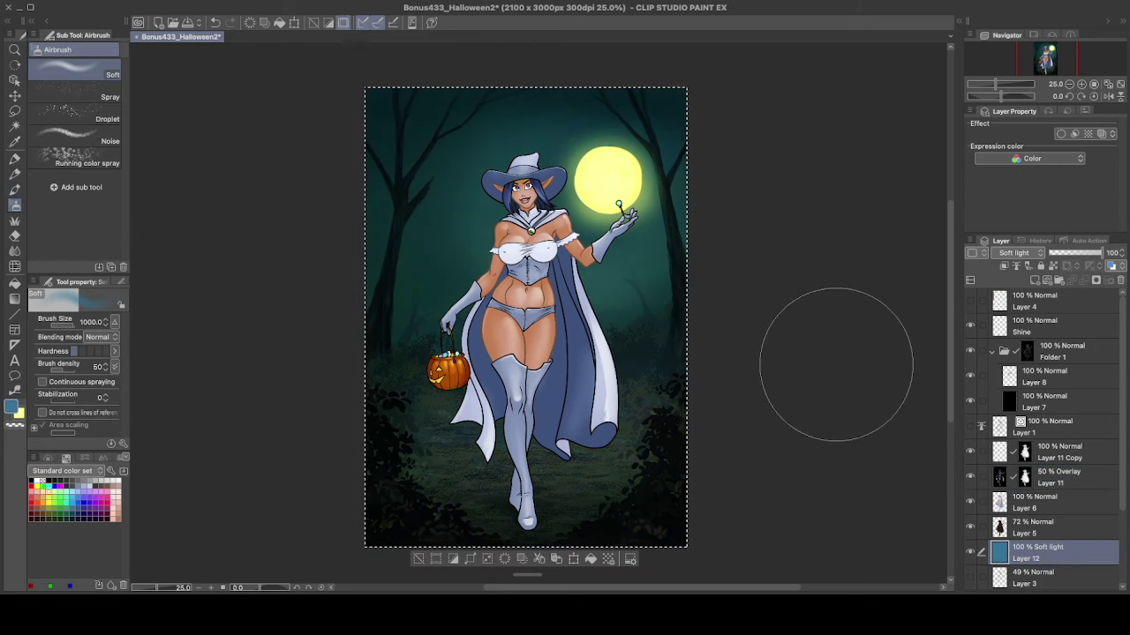
{"action": "left_click", "coordinate": [630, 480], "text": "alt"}
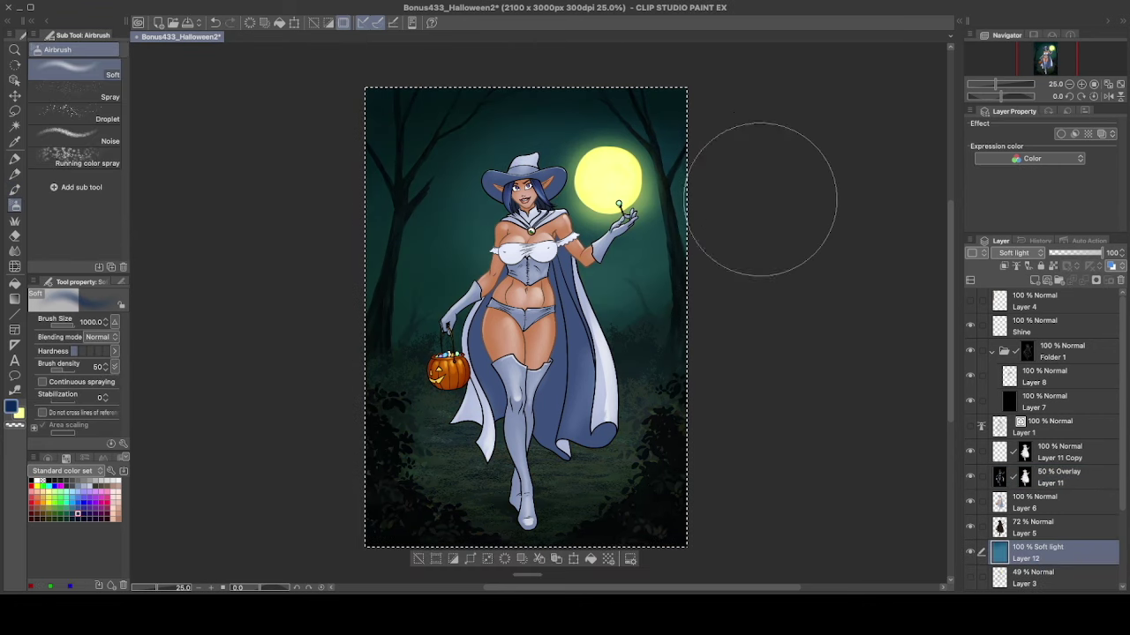
- Airbrush an olive-green tint over the forest ground on the Soft light layer at size 1000 and save the file
{"action": "left_click", "coordinate": [48, 508]}
{"action": "mouse_move", "coordinate": [547, 477]}
{"action": "left_mouse_down"}
{"action": "mouse_move", "coordinate": [522, 508]}
{"action": "mouse_move", "coordinate": [565, 374]}
{"action": "mouse_move", "coordinate": [479, 346]}
{"action": "left_mouse_up"}
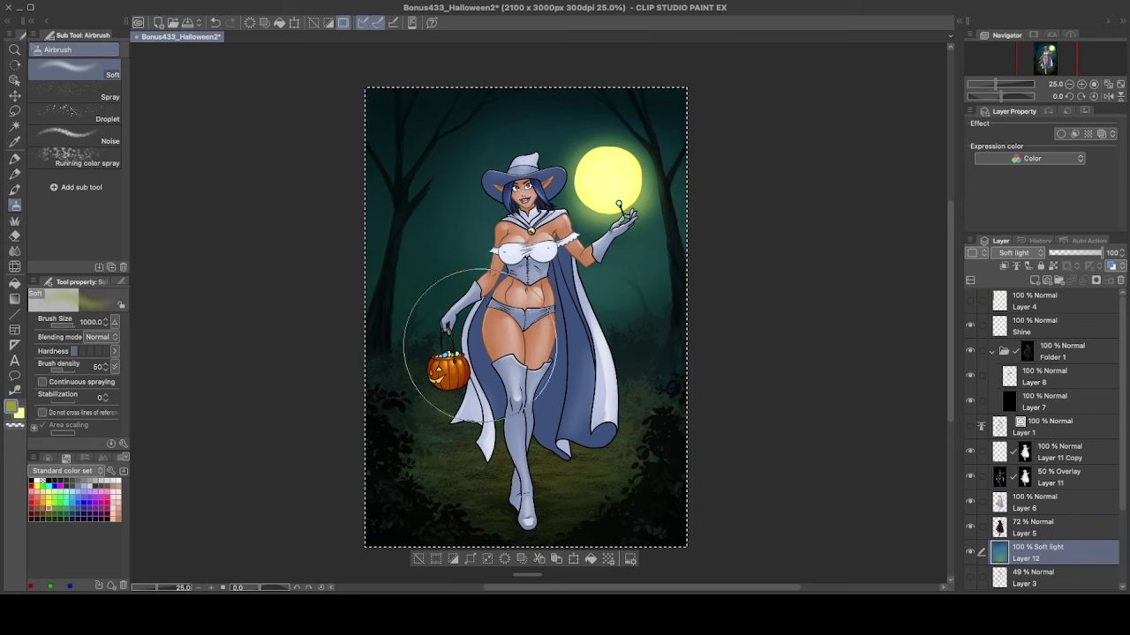
{"action": "key", "text": "ctrl+s"}
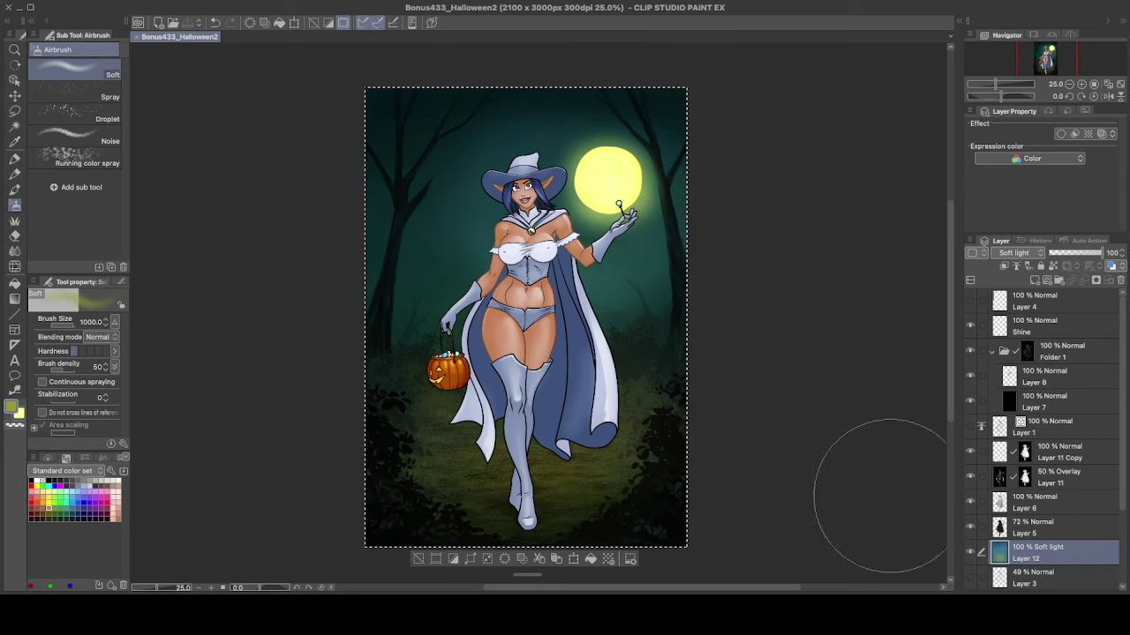
{"action": "scroll", "coordinate": [554, 212], "scroll_direction": "up", "scroll_amount": 4}
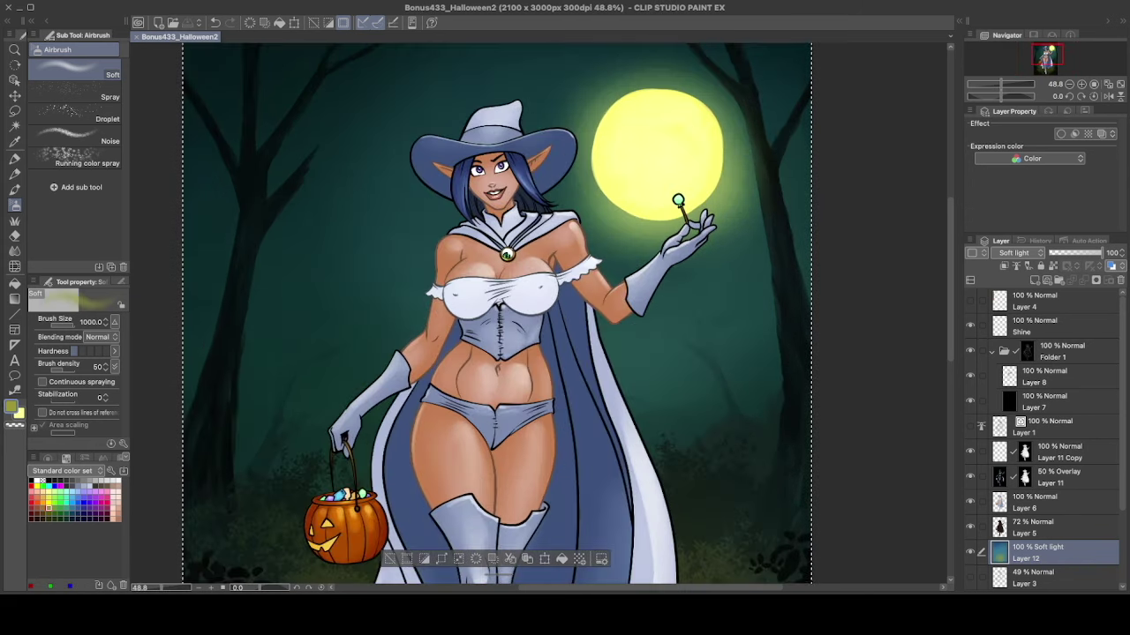